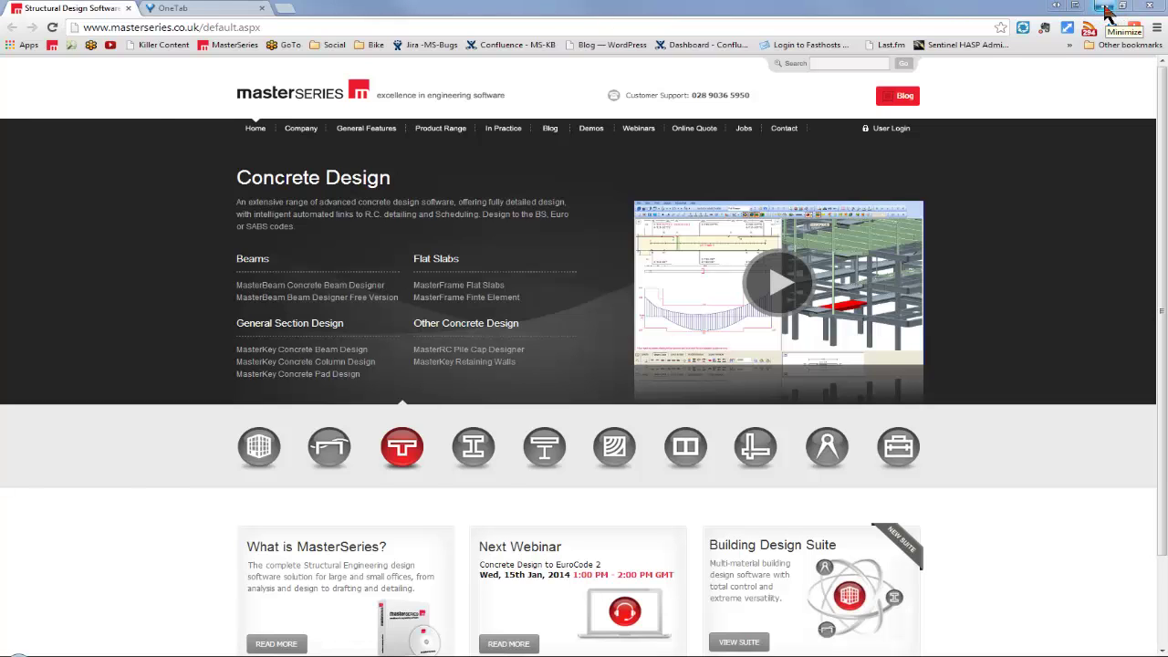
Switch from the web browser to MasterSeries and start MasterFrame : Analysis Design Drafting
left_click(1104, 7)
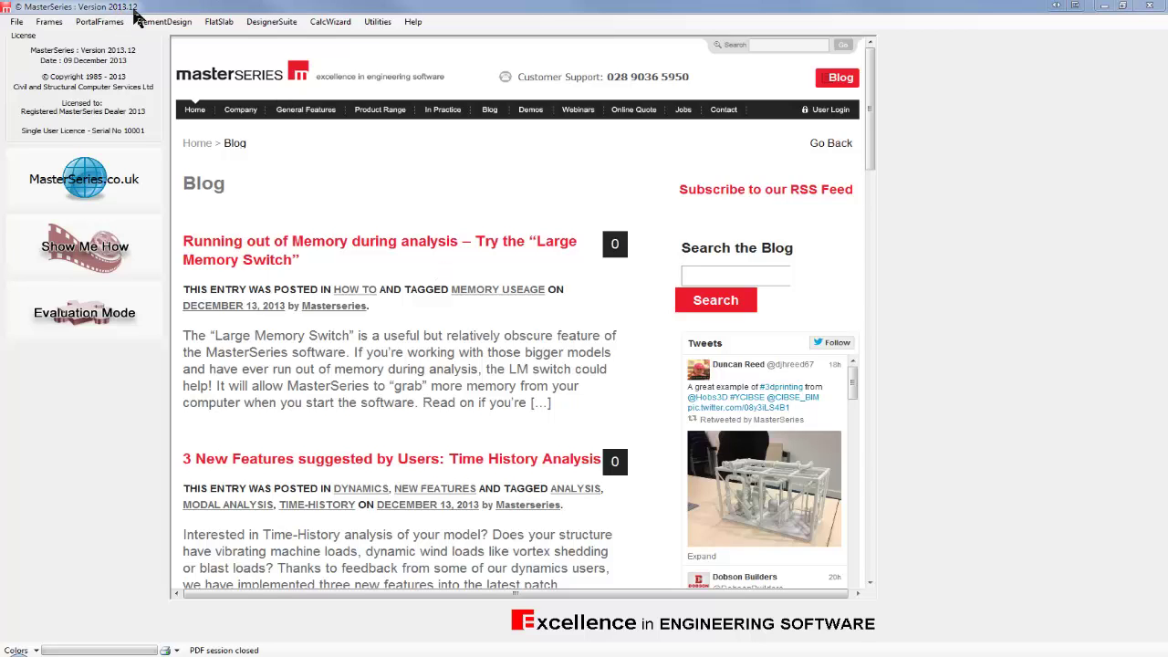
left_click(48, 22)
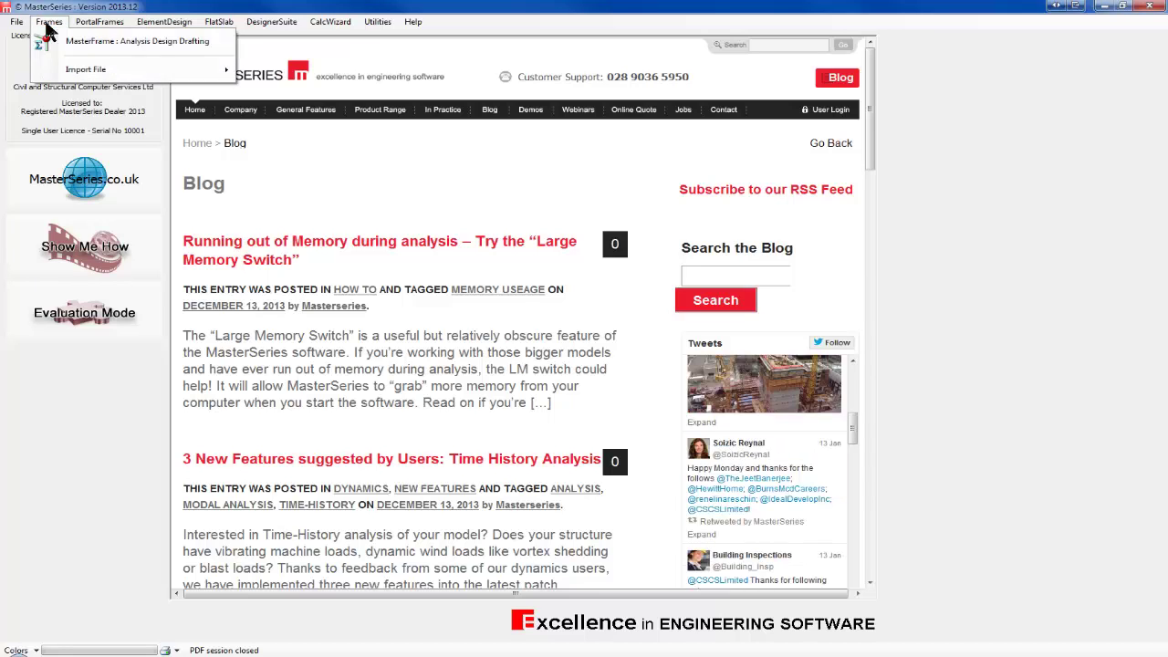
left_click(87, 42)
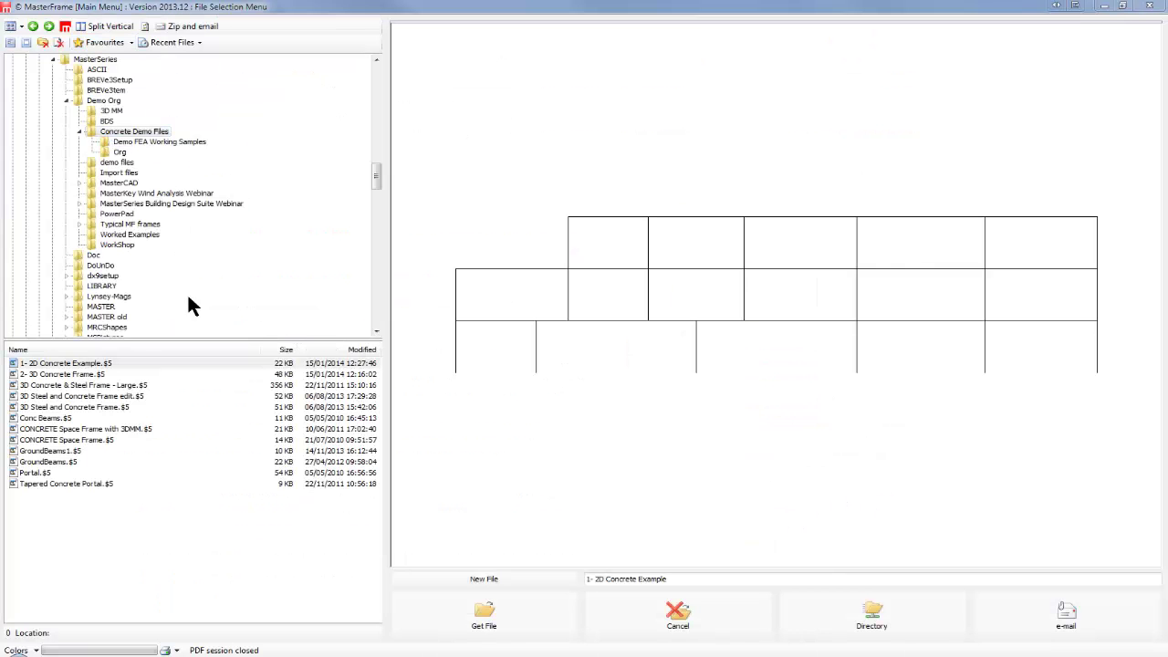
Preview the sample models in the Concrete Demo Files folder, including 3D frames, Conc Beams, GroundBeams1 and Portal
left_click(64, 376)
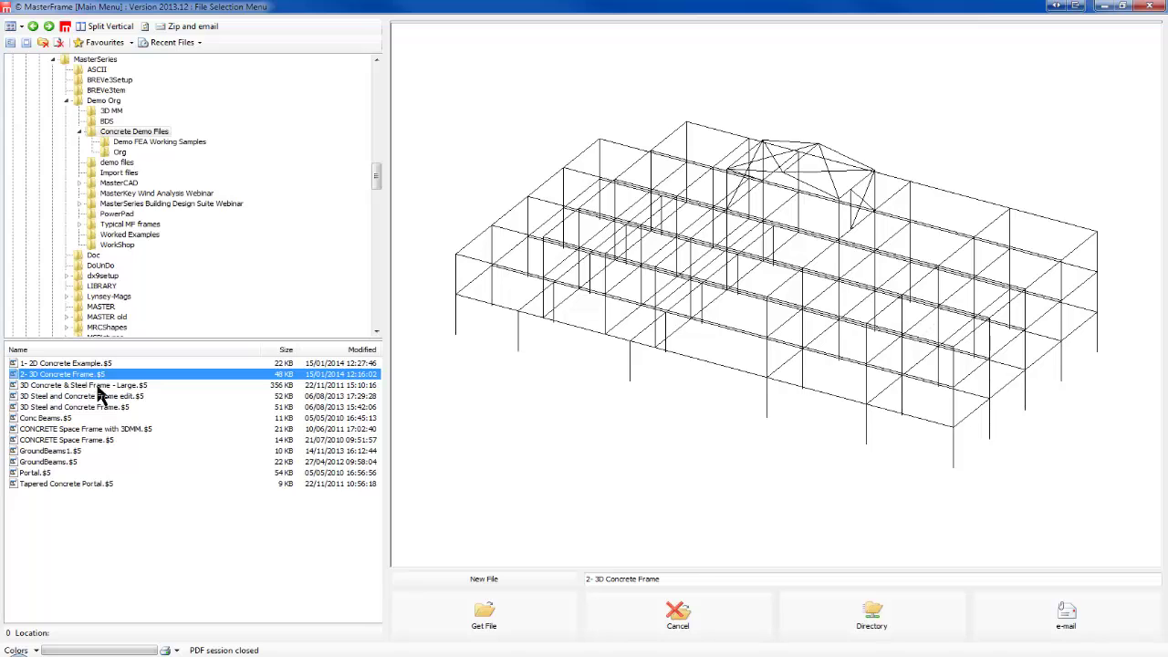
left_click(98, 387)
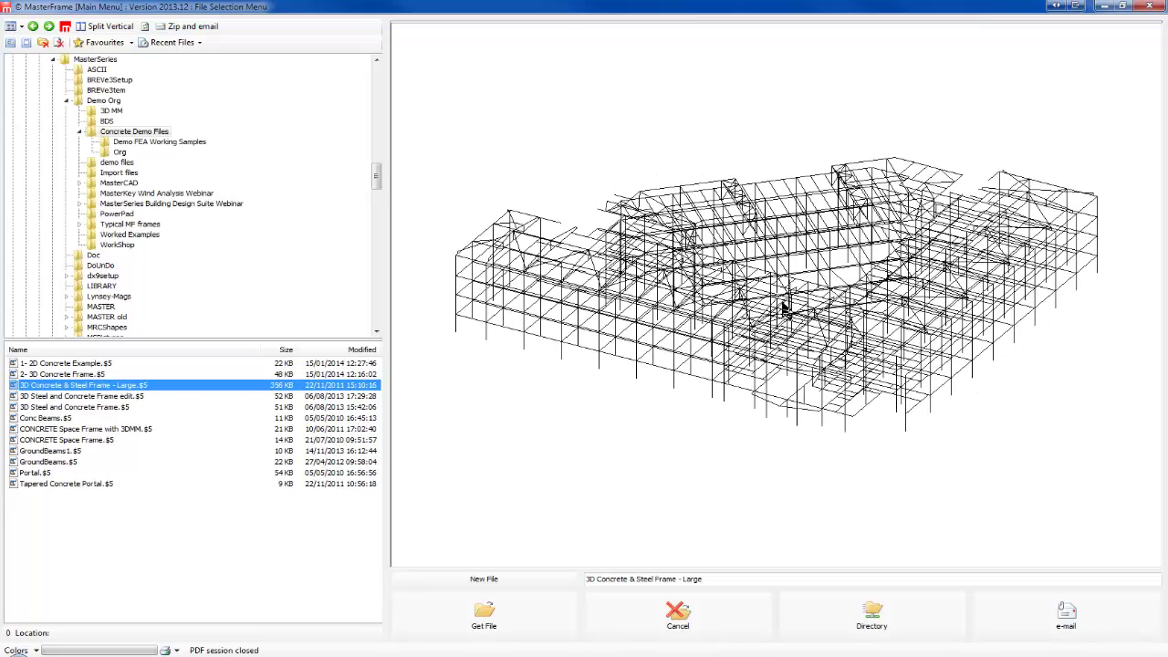
left_click(43, 419)
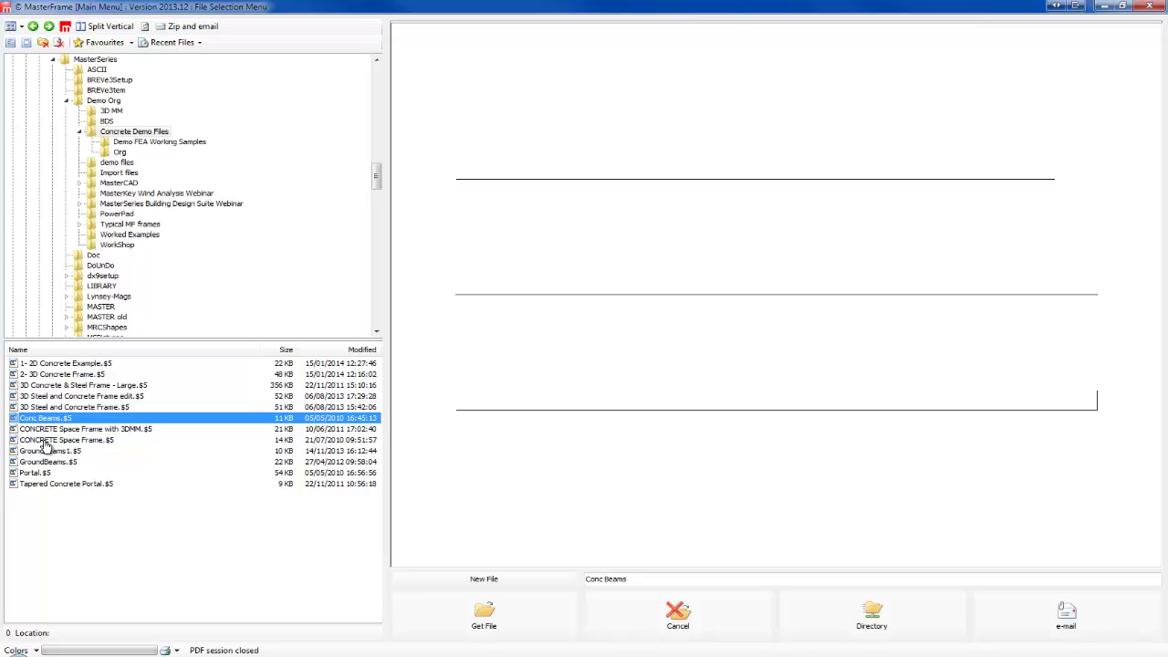
left_click(45, 441)
left_click(47, 452)
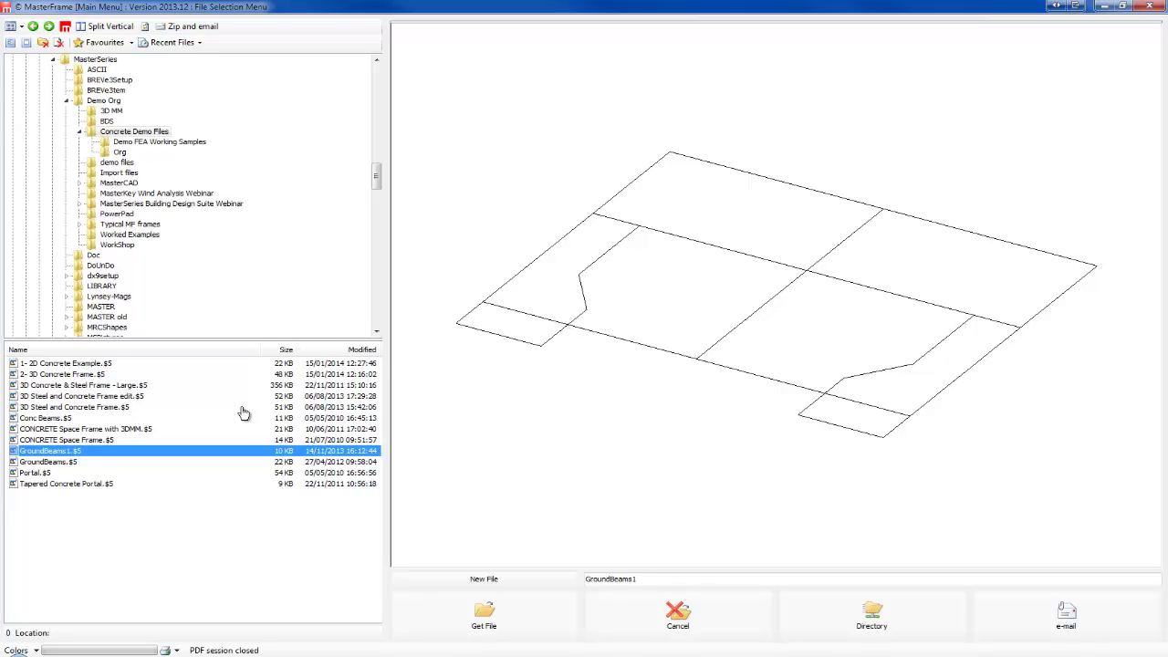
left_click(33, 473)
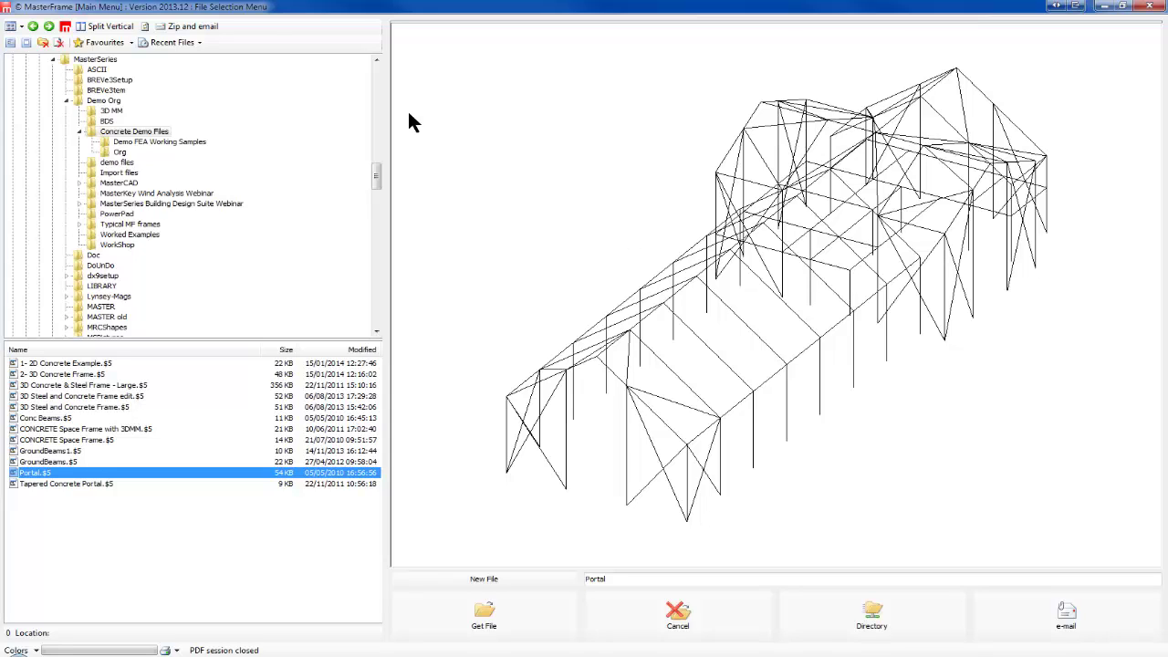
Open the file 1- 2D Concrete Example and display its members as solid 3D sections without node numbers
left_click(96, 365)
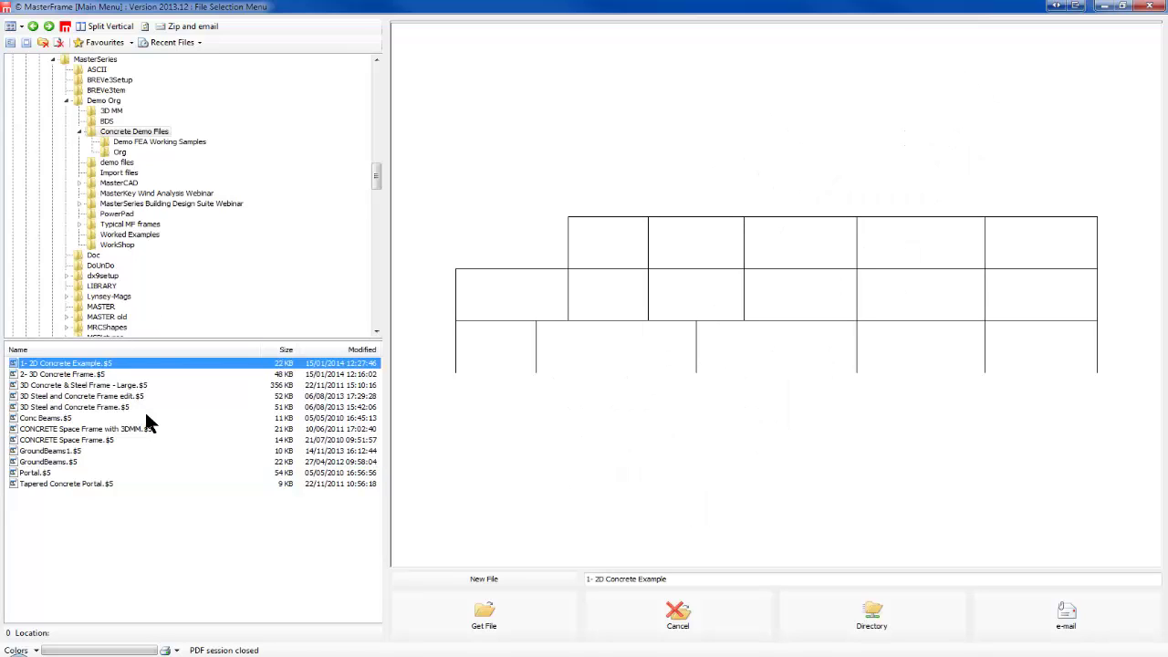
left_click(484, 618)
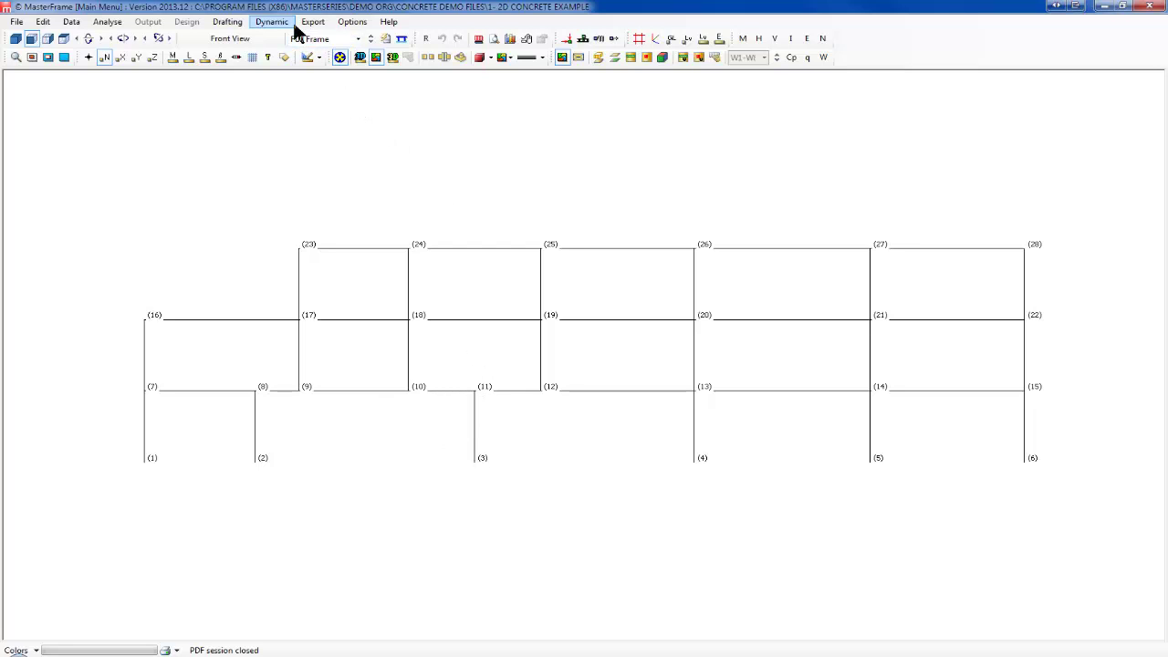
left_click(361, 60)
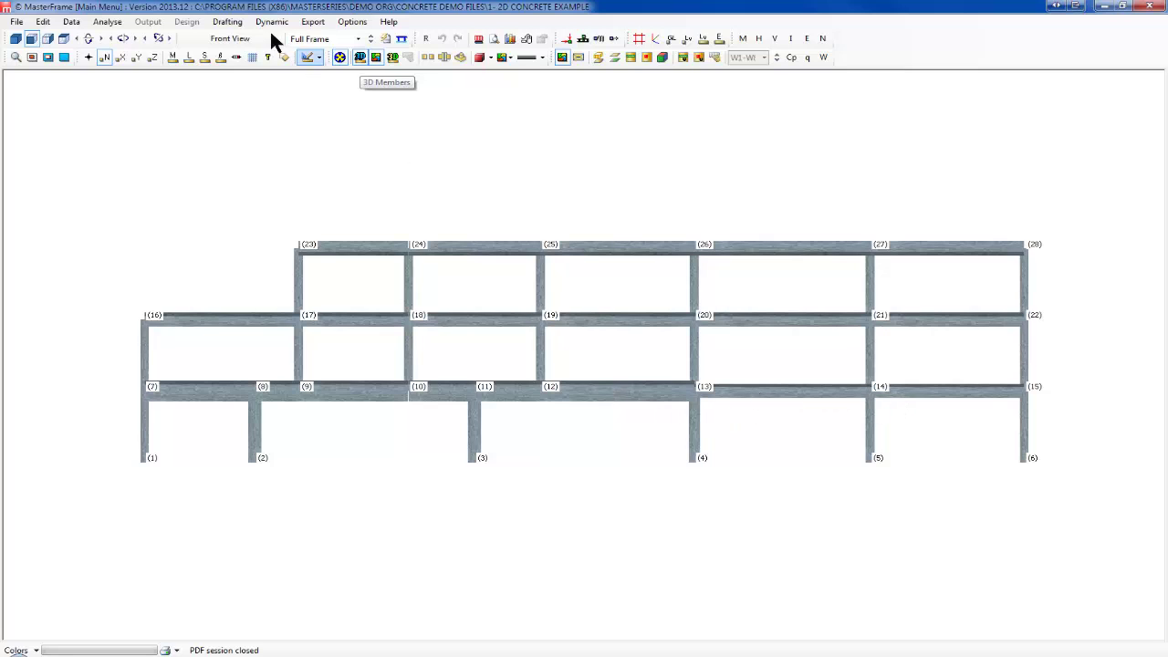
left_click(106, 58)
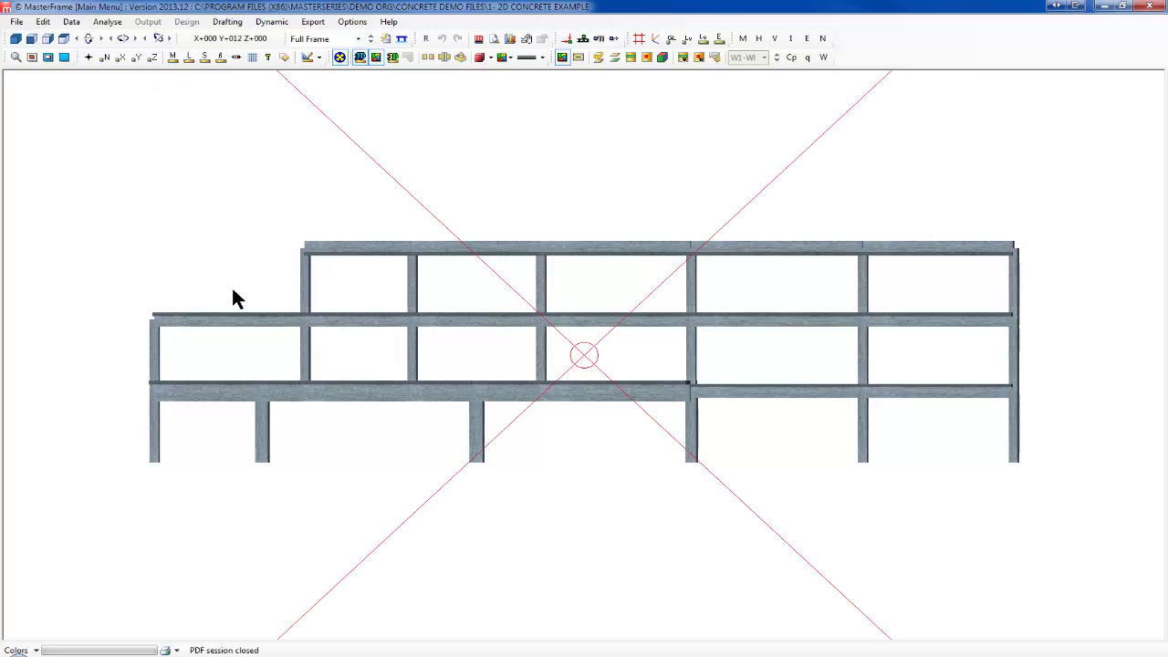
Examine the concrete frame's beams and columns in the 3D view
left_click(16, 39)
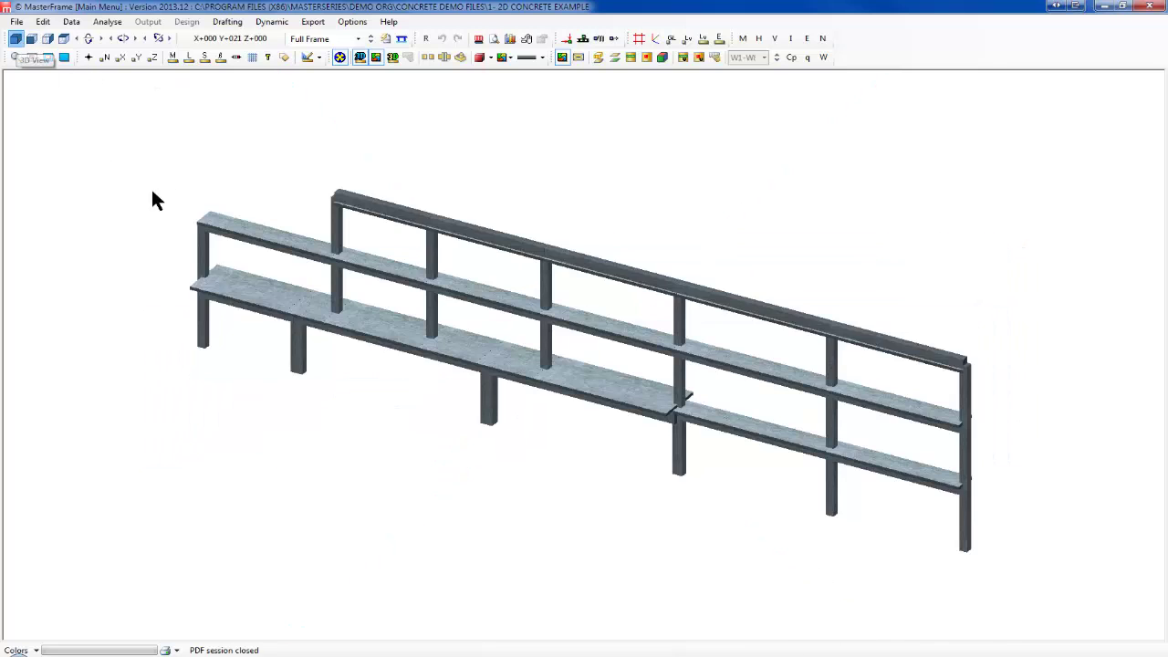
scroll(864, 346, "up", 3)
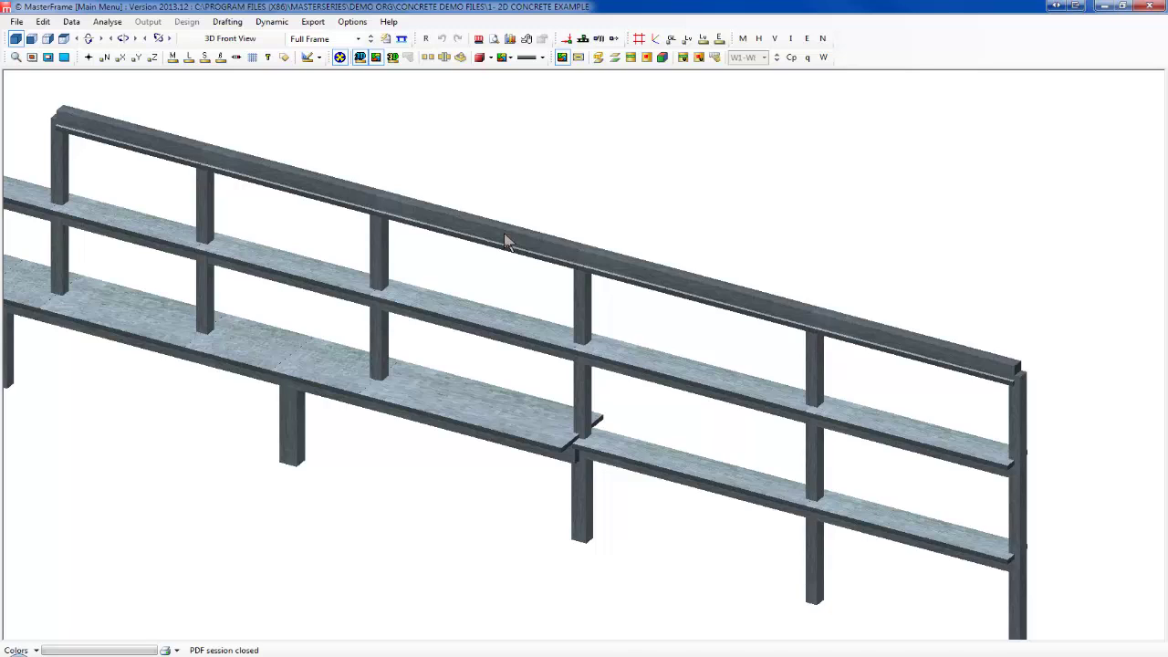
scroll(364, 256, "down", 3)
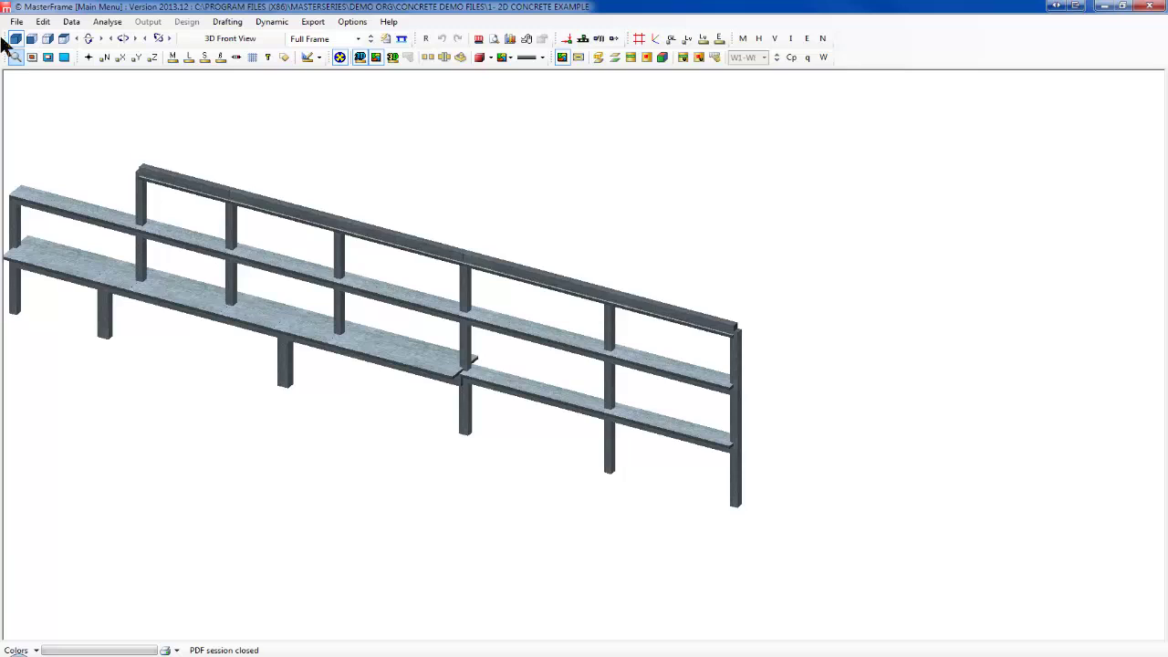
Show the frame's load diagram in the Main Editor in front view, with members as lines and load values hidden
left_click(48, 40)
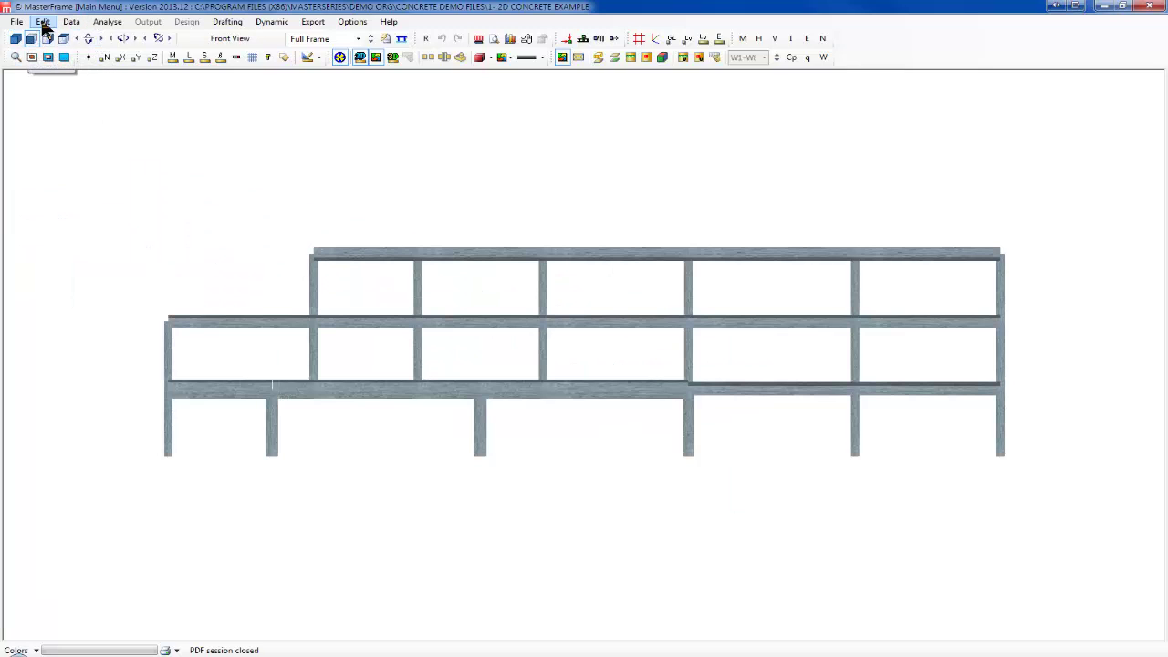
left_click(42, 24)
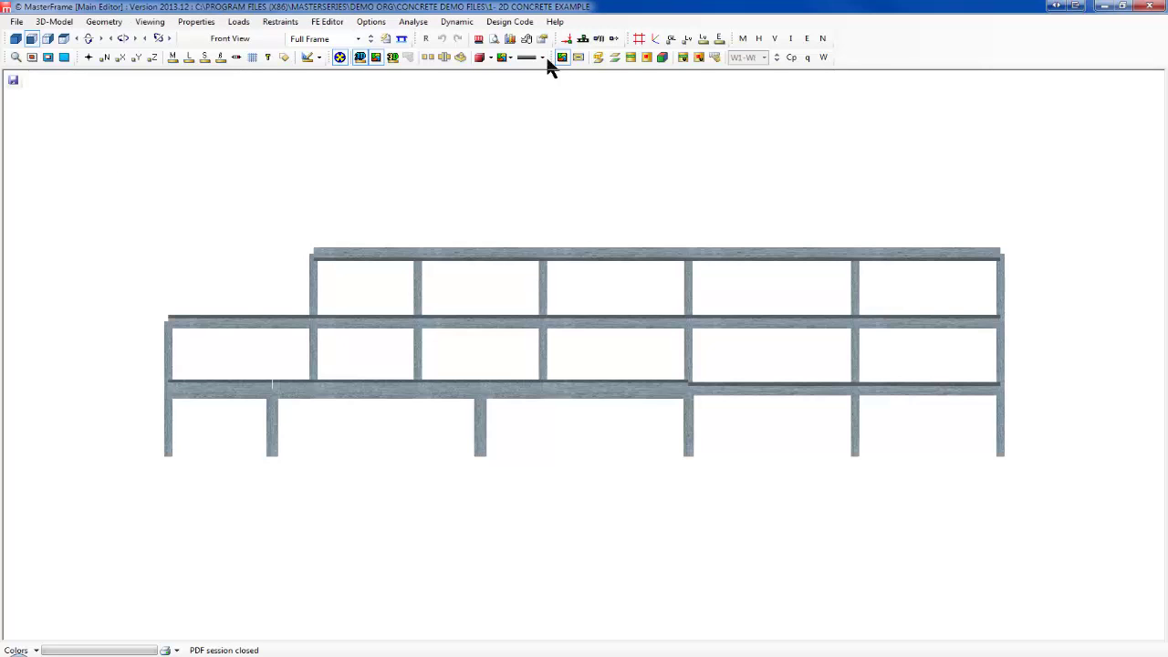
left_click(481, 38)
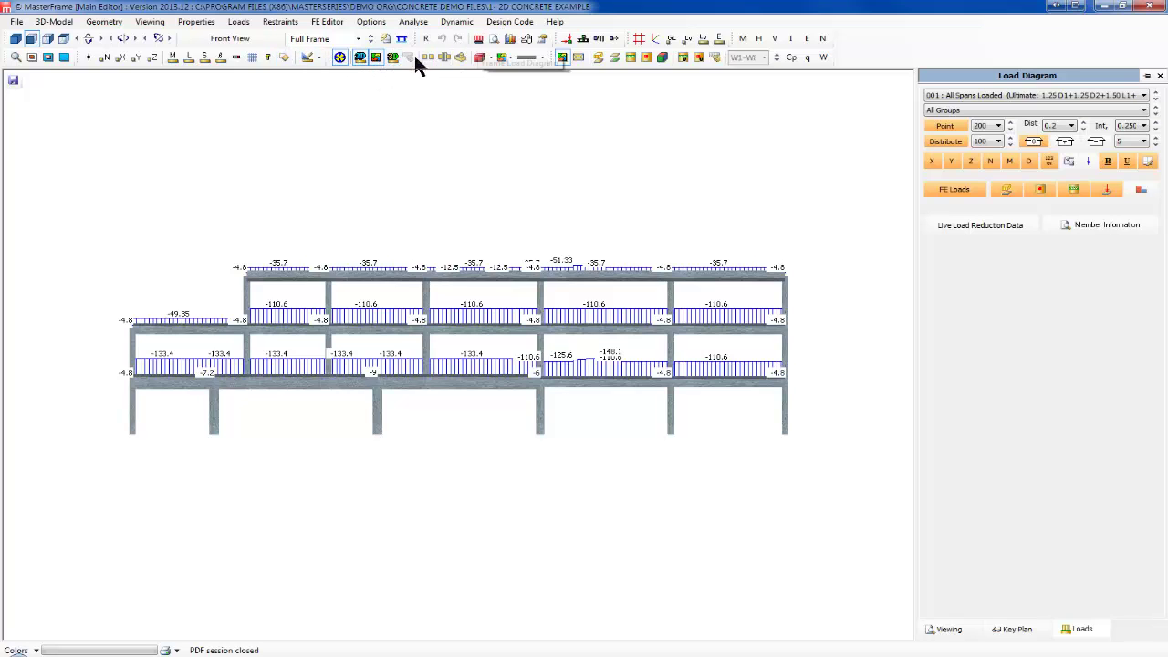
left_click(360, 57)
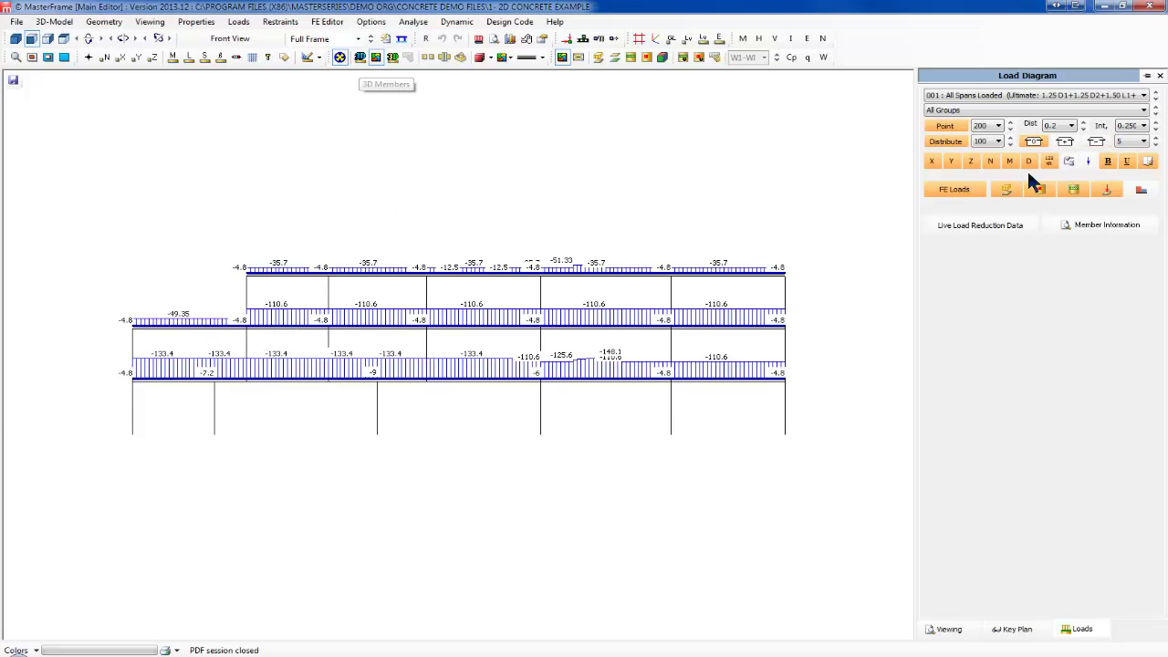
left_click(1051, 160)
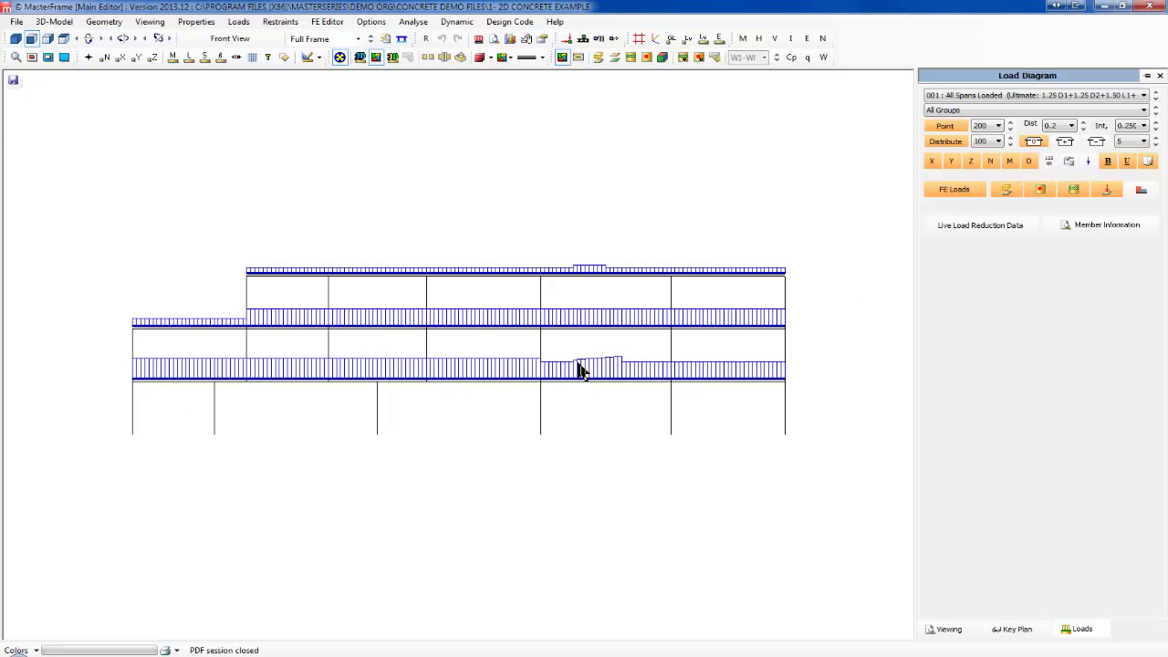
Compare the load patterns of ultimate loading cases 001 All Spans Loaded, 002 Alternate Spans 1 and 003 Alternate Spans 2
left_click(1155, 100)
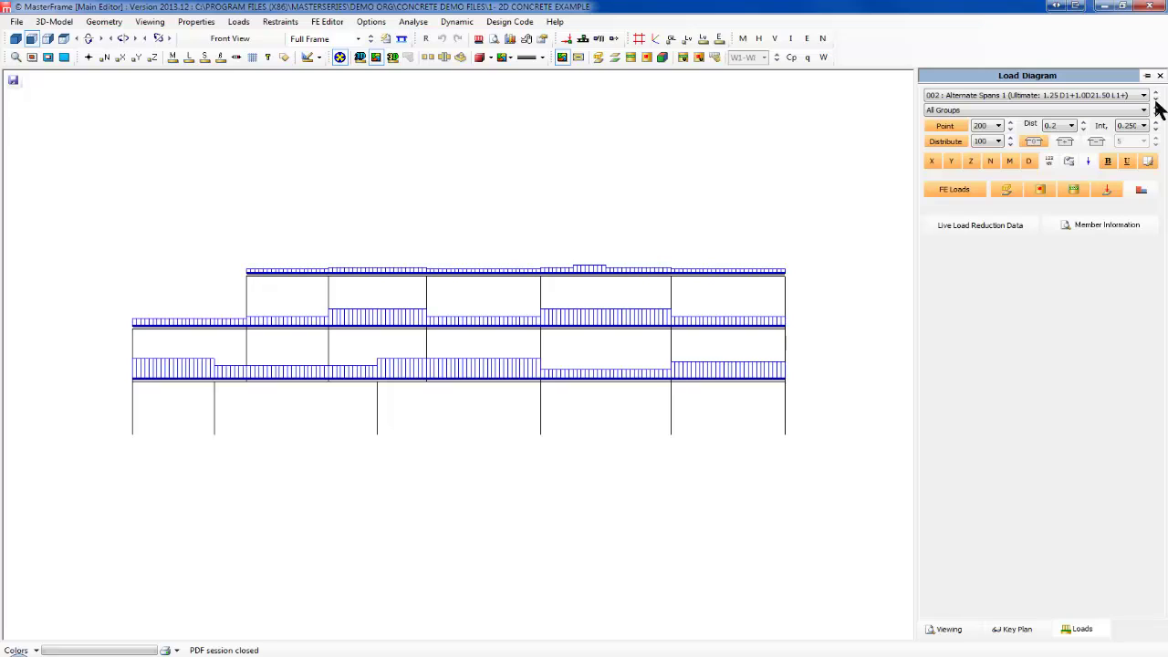
left_click(1155, 93)
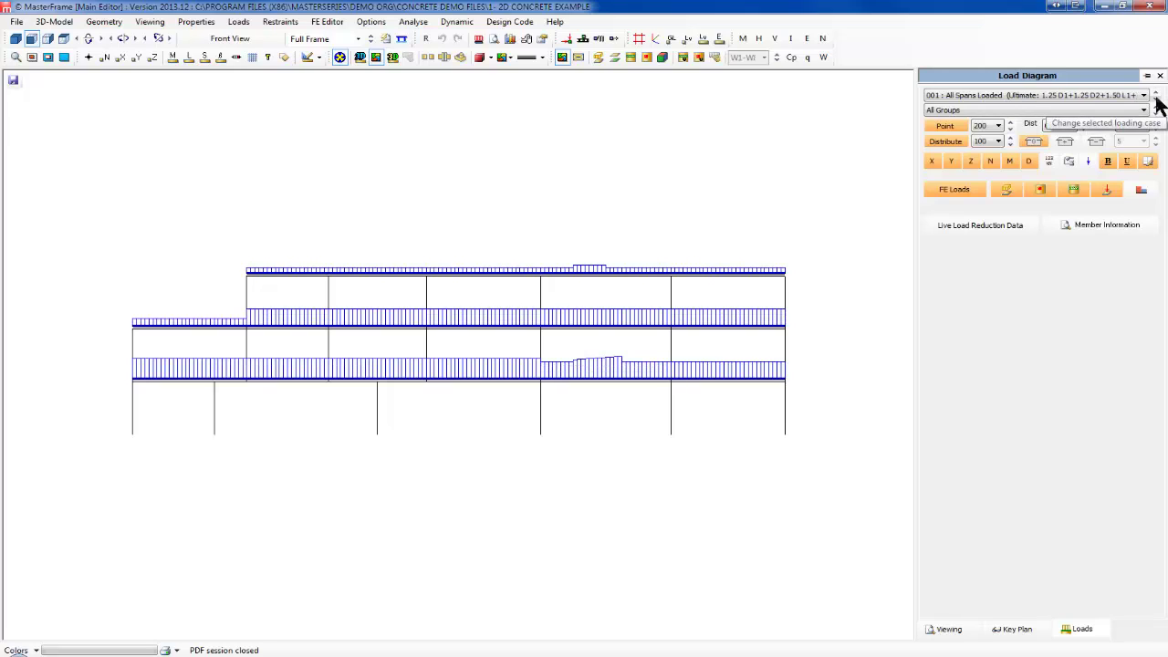
left_click(1155, 103)
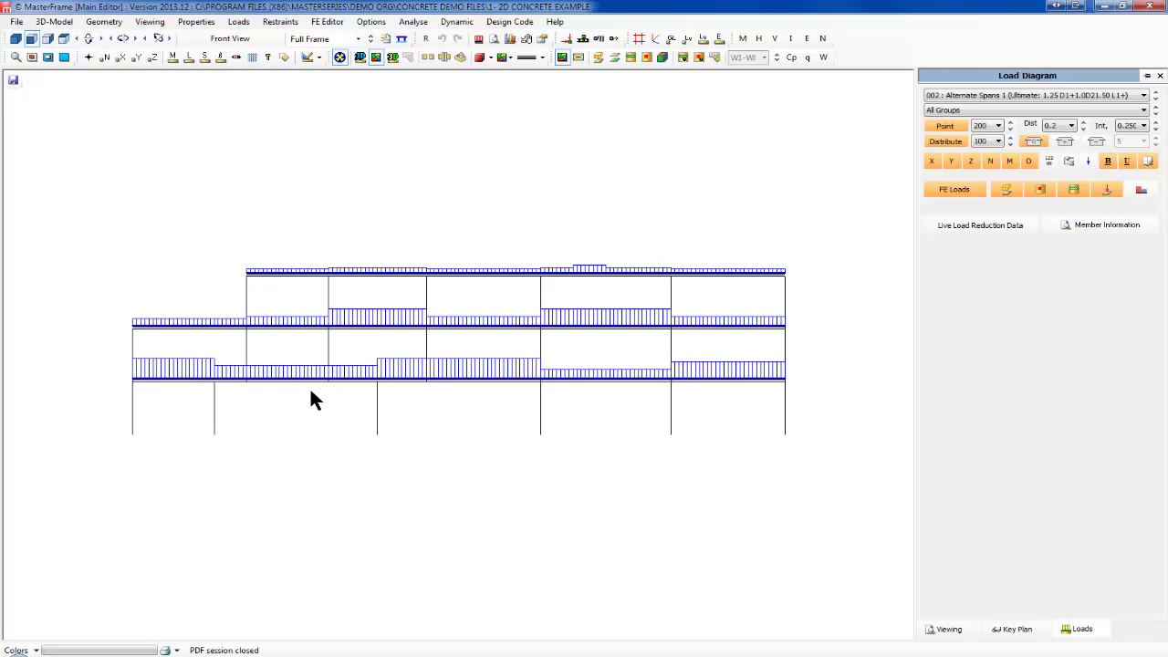
left_click(1155, 99)
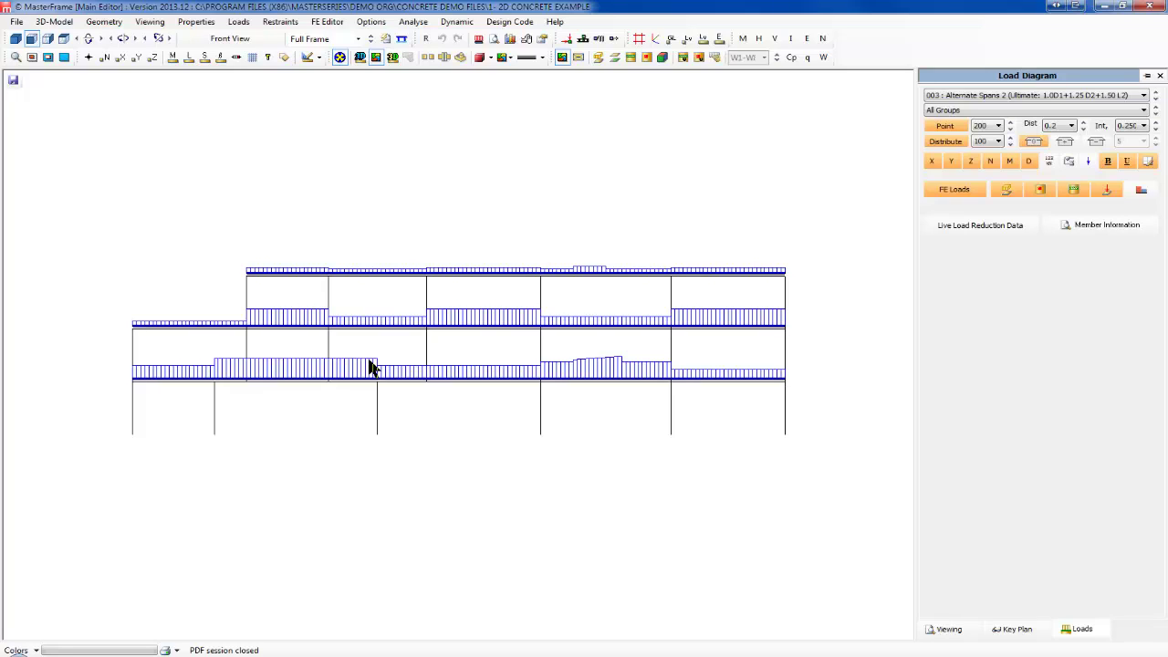
left_click(1142, 97)
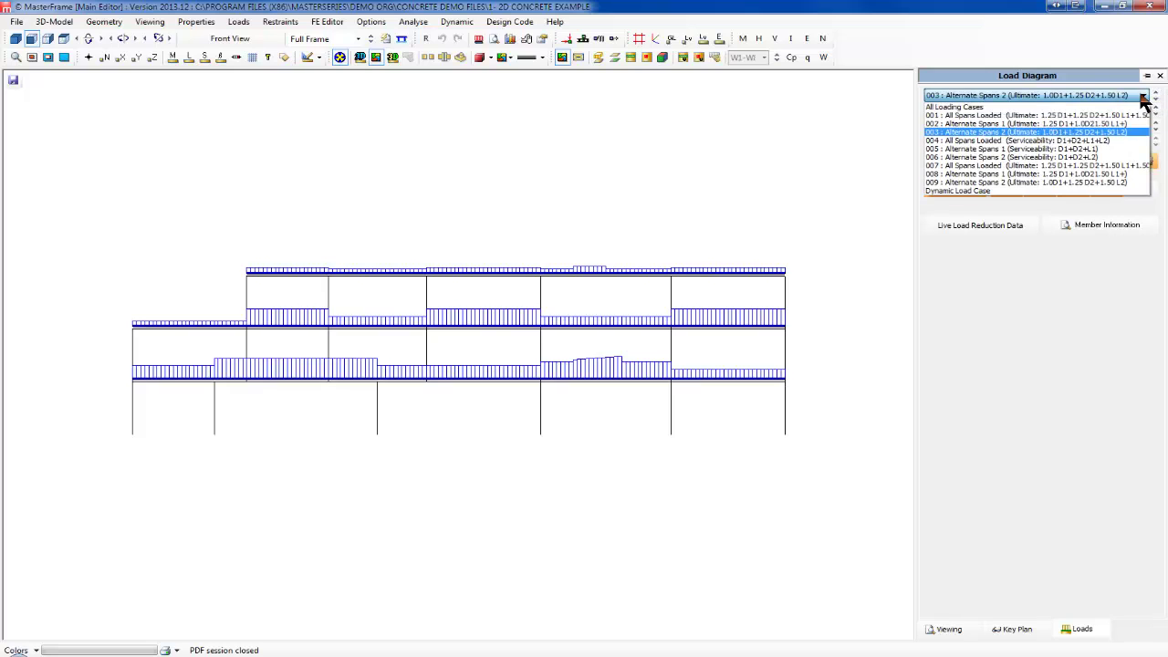
left_click(1061, 116)
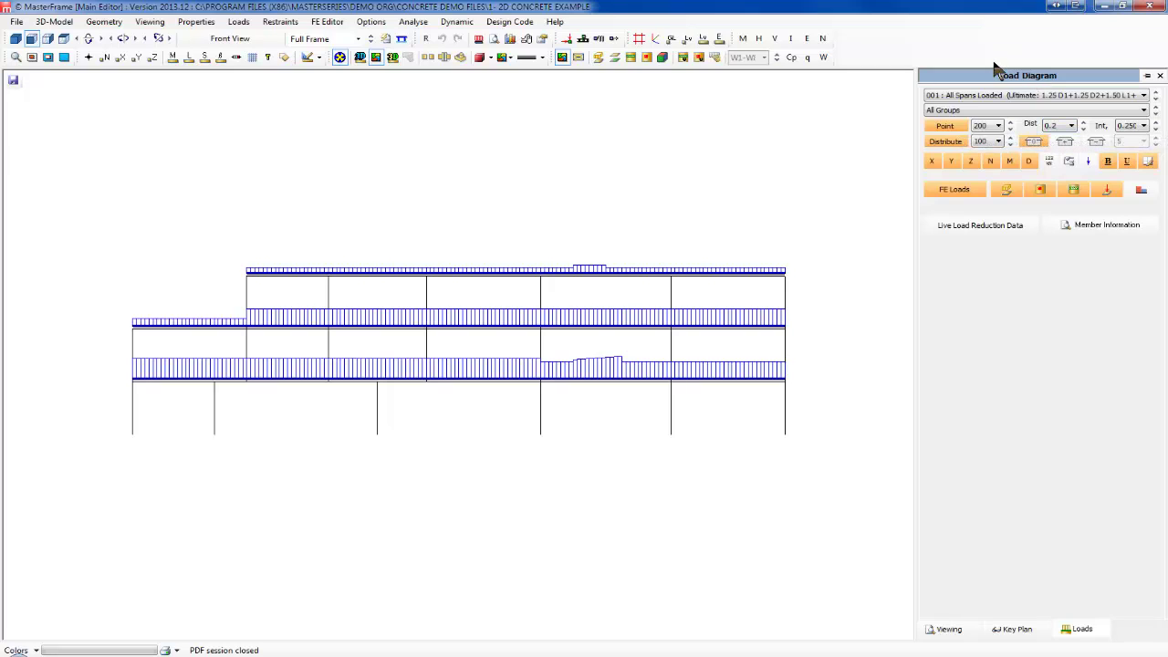
scroll(1065, 96, "down", 1)
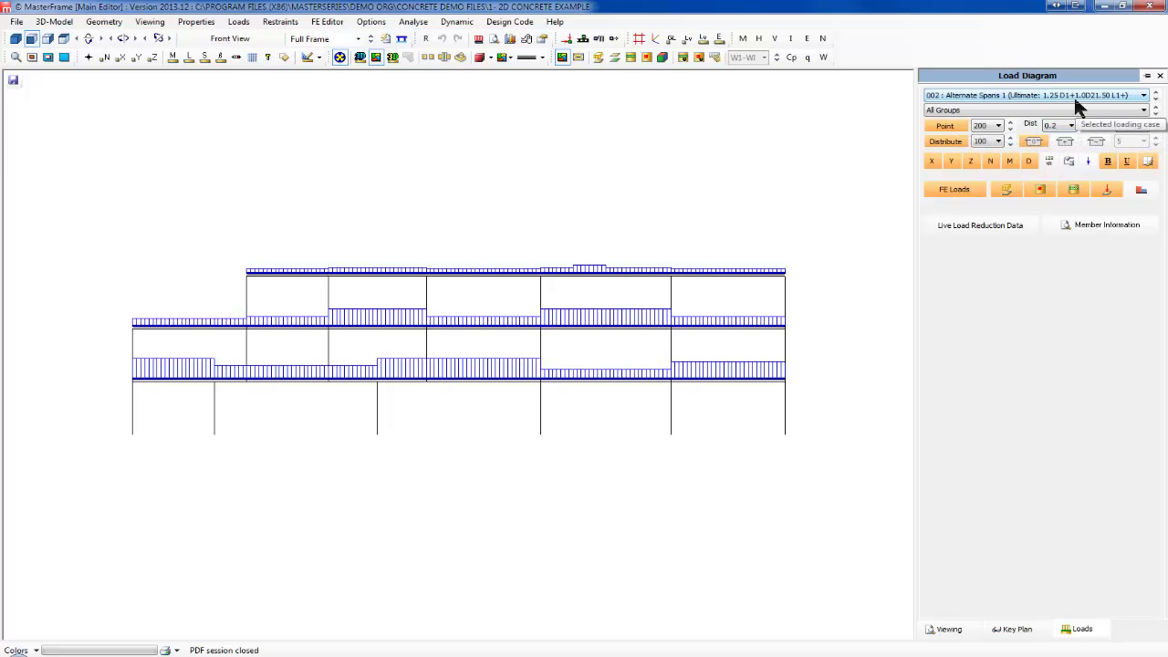
scroll(1071, 97, "down", 1)
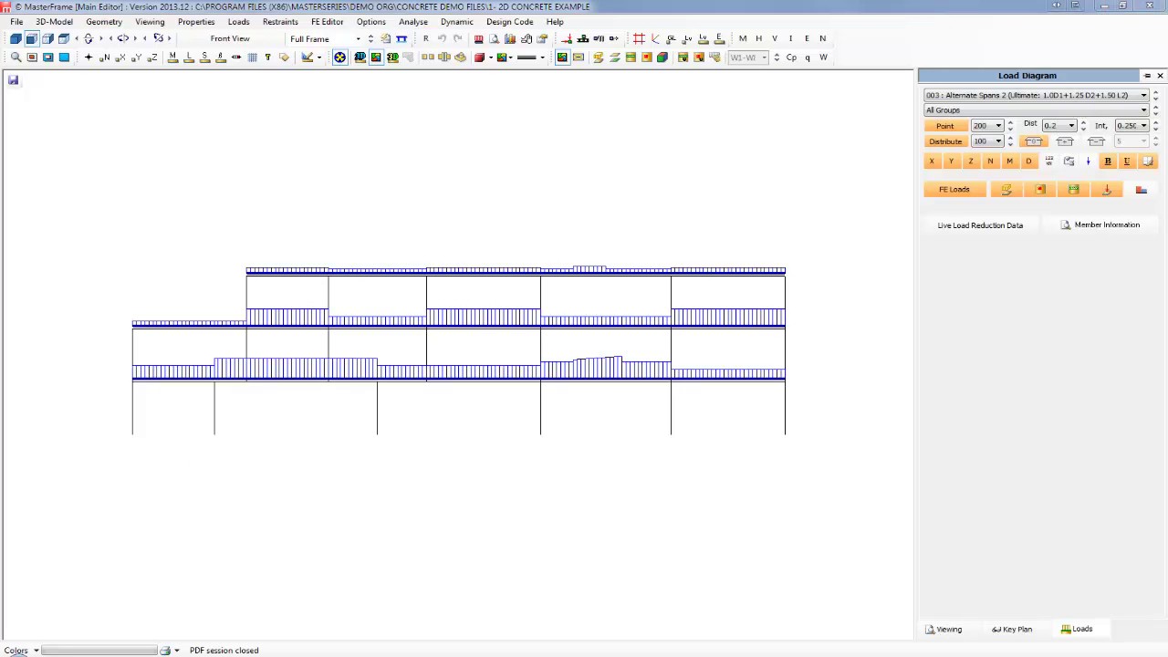
Switch to 2-Getting started.pdf in Adobe Reader and read the Eurocode 2 load arrangements and their span loading figures
left_click_drag(0, 8, 657, 39)
scroll(477, 194, "up", 5)
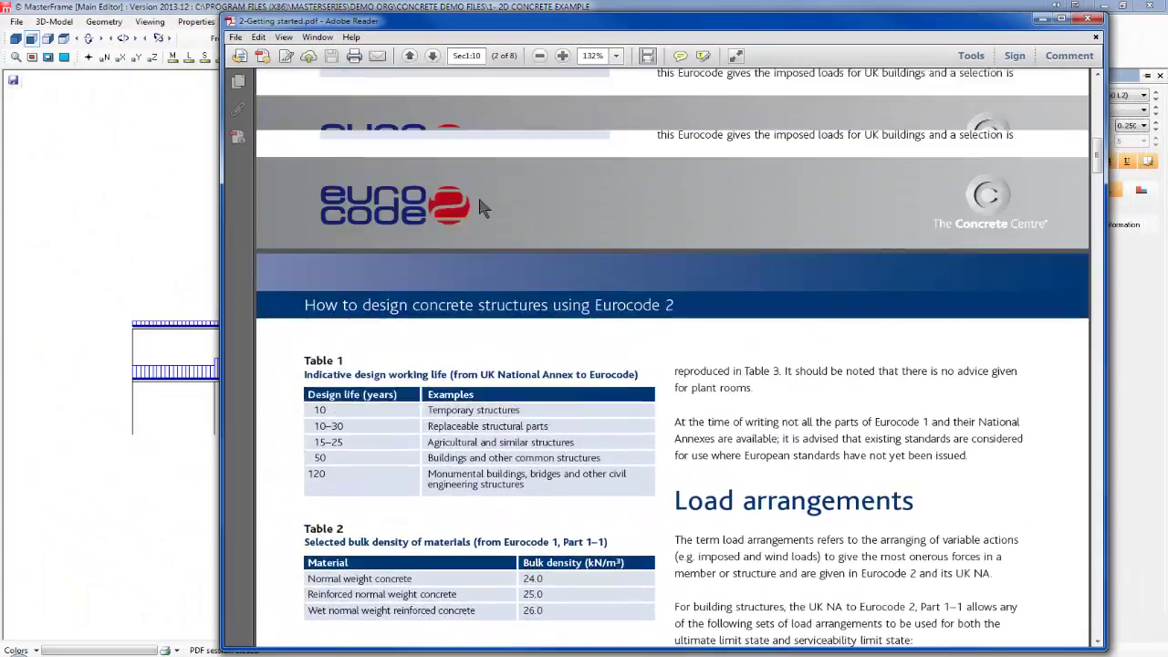
scroll(479, 200, "up", 10)
scroll(488, 210, "down", 5)
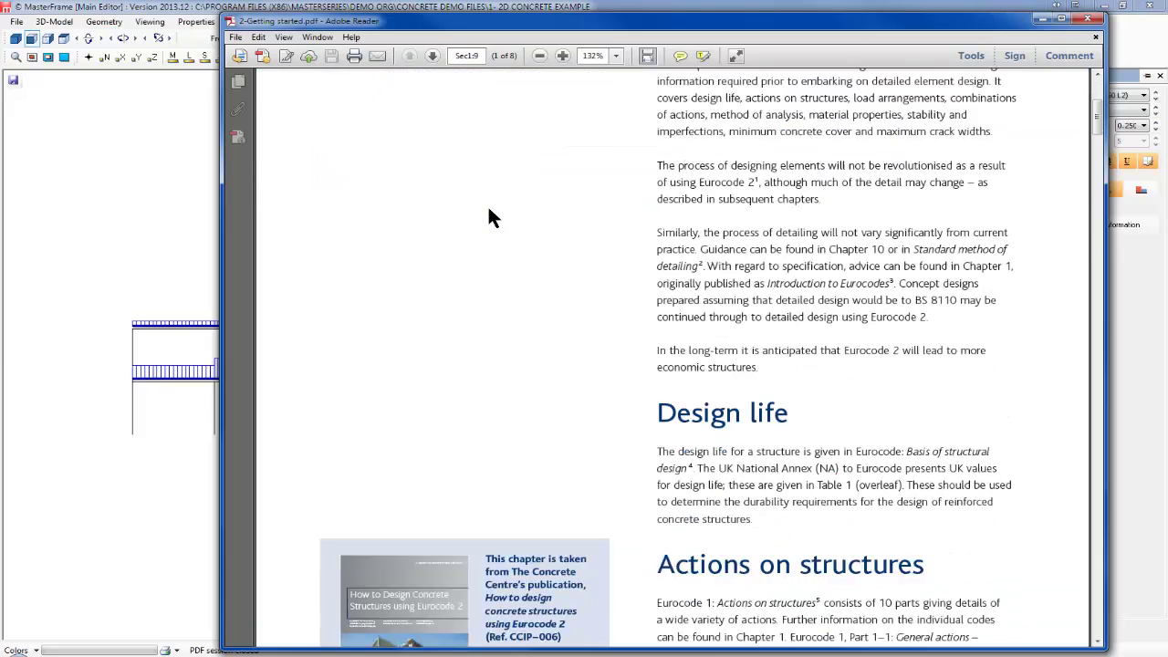
scroll(488, 217, "down", 5)
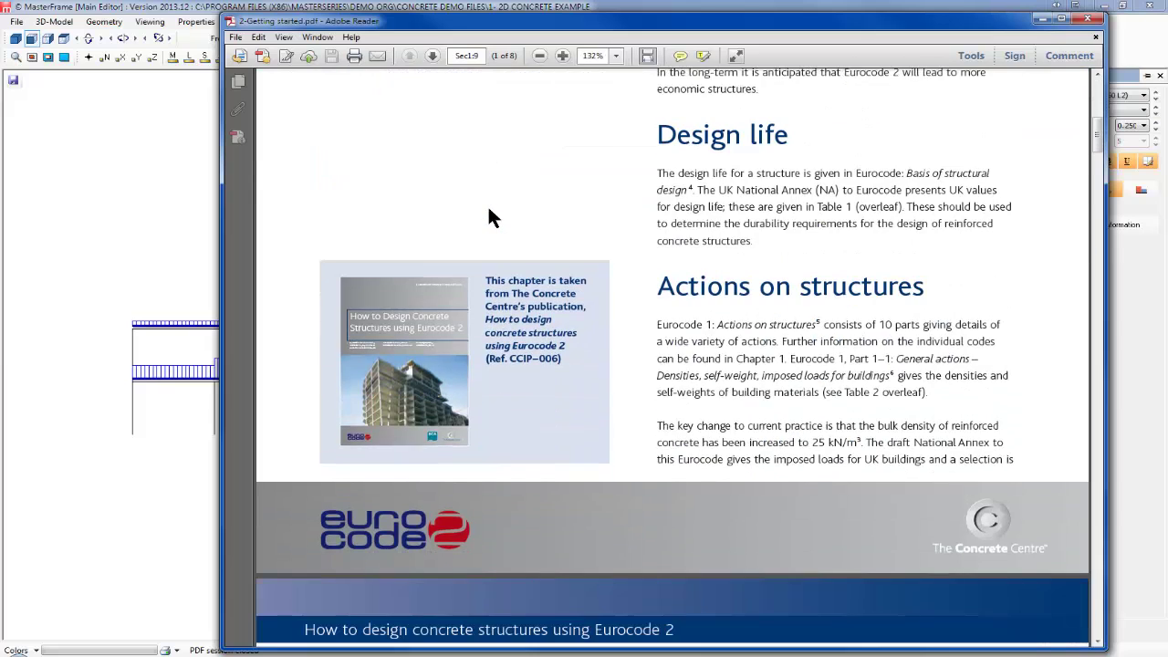
scroll(504, 221, "down", 12)
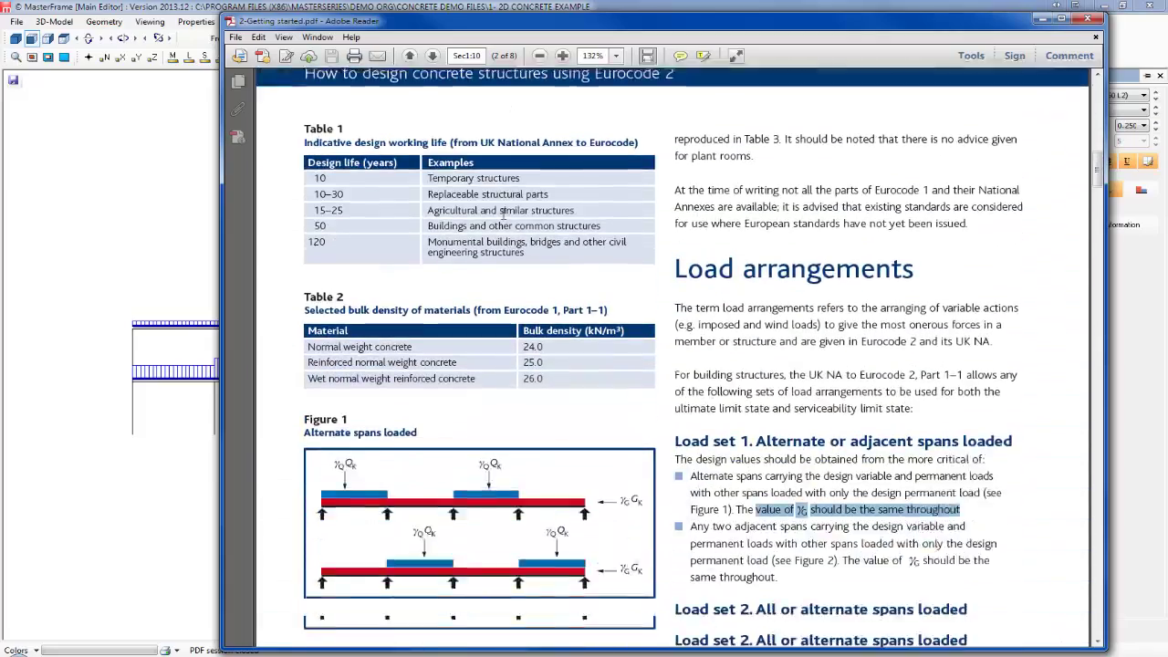
scroll(503, 219, "down", 6)
scroll(500, 209, "up", 2)
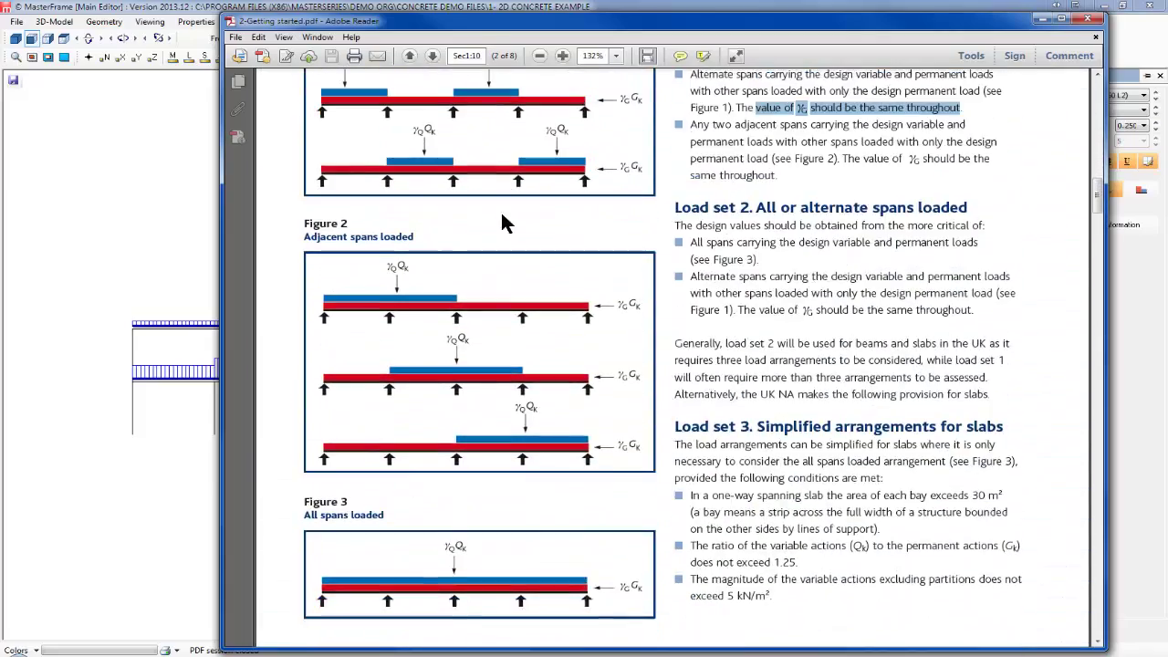
scroll(501, 214, "up", 1)
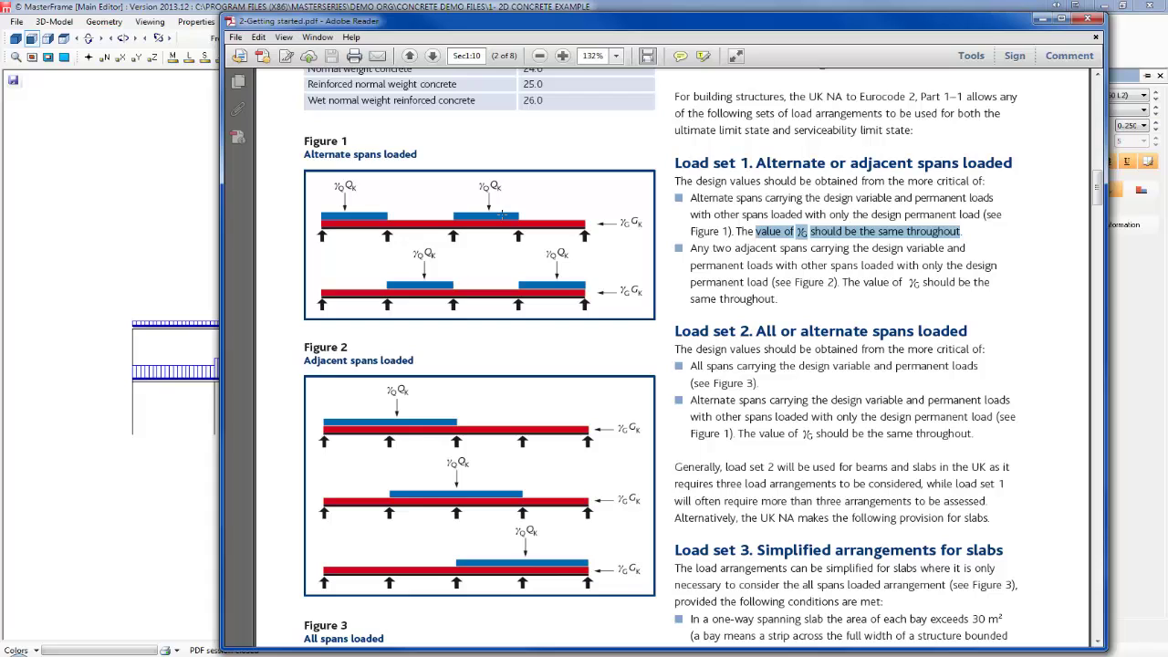
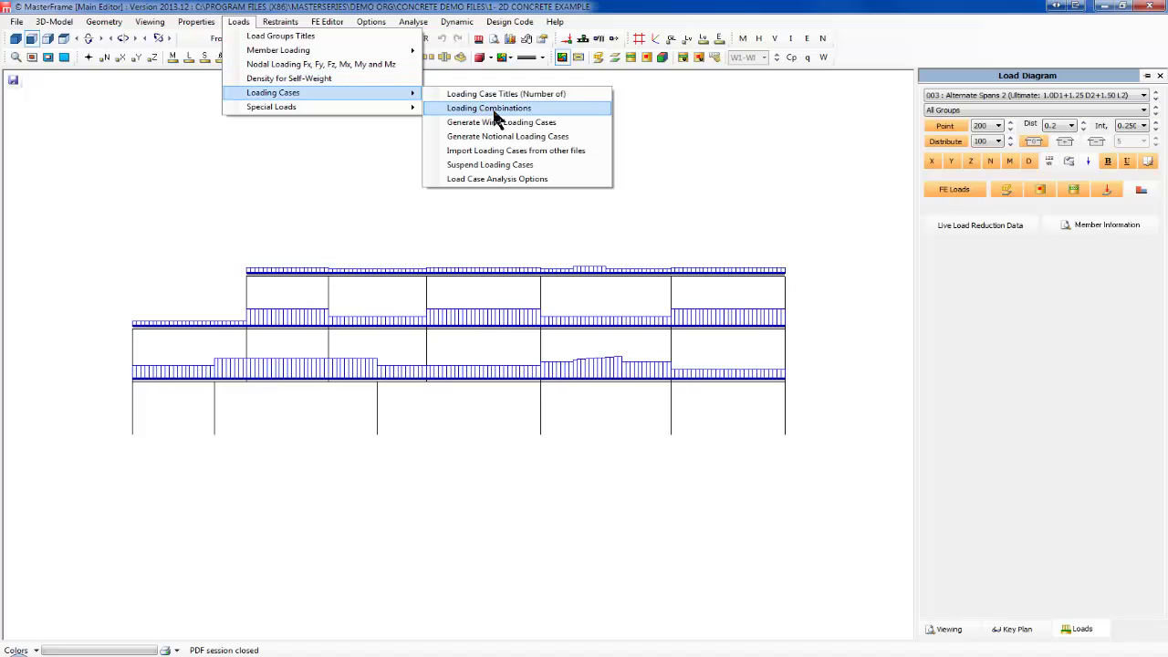
Examine the load combination factors of load case 001 alongside the load diagrams of cases 001 All Spans Loaded and 002 Alternate Spans 1
left_click(512, 108)
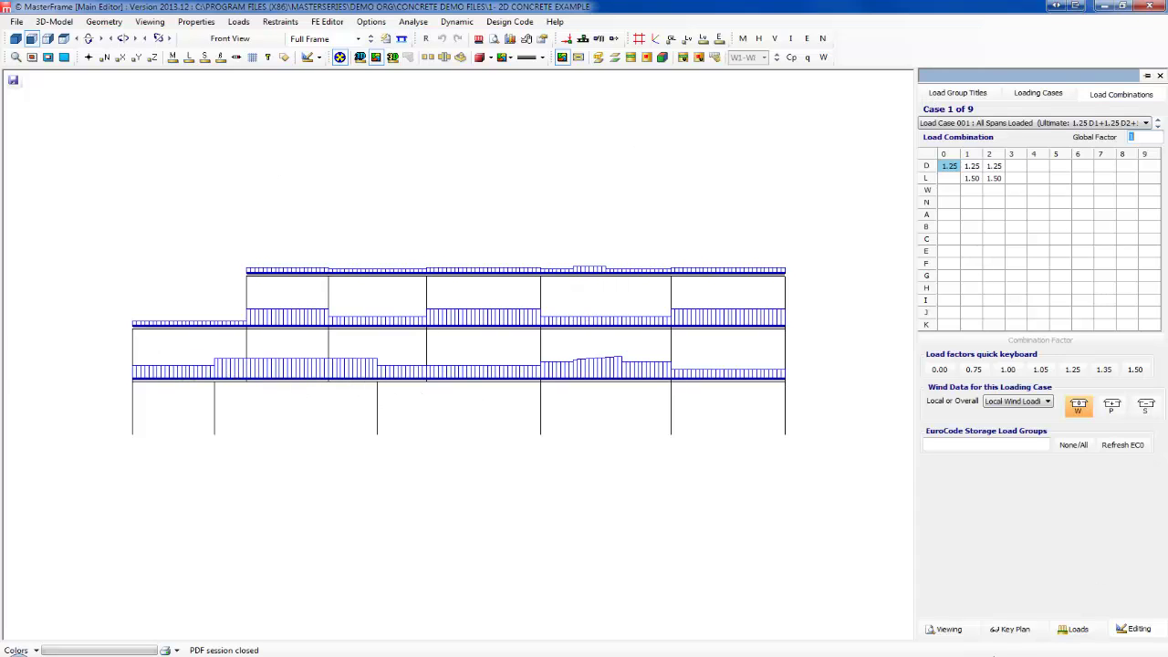
left_click(1084, 631)
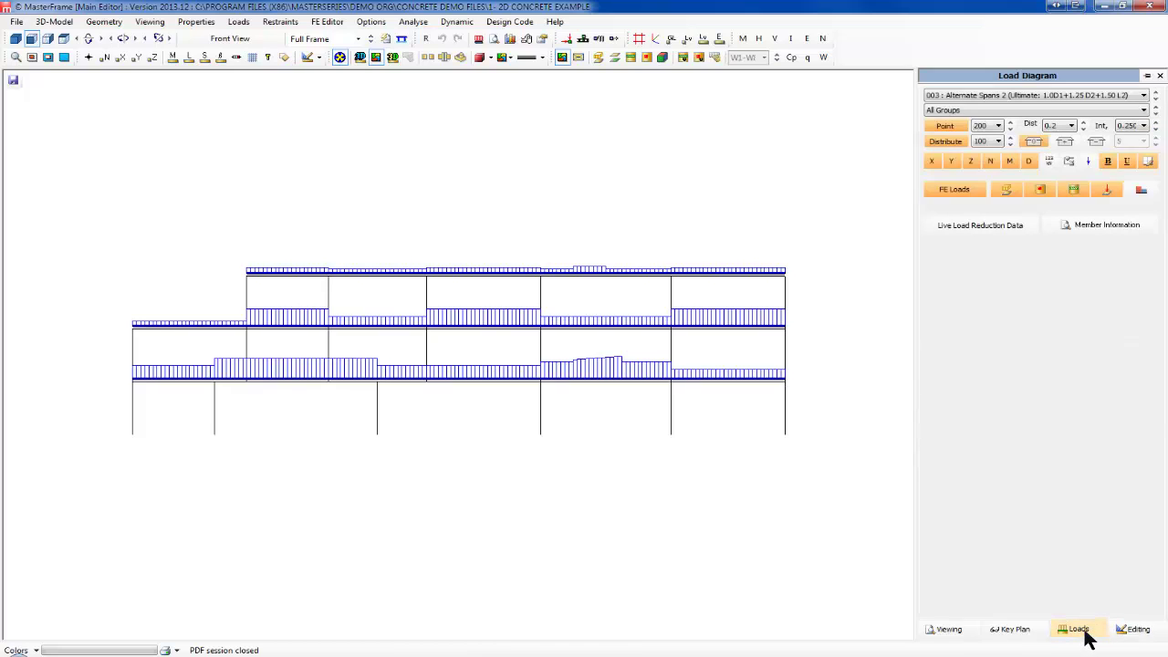
left_click(1115, 97)
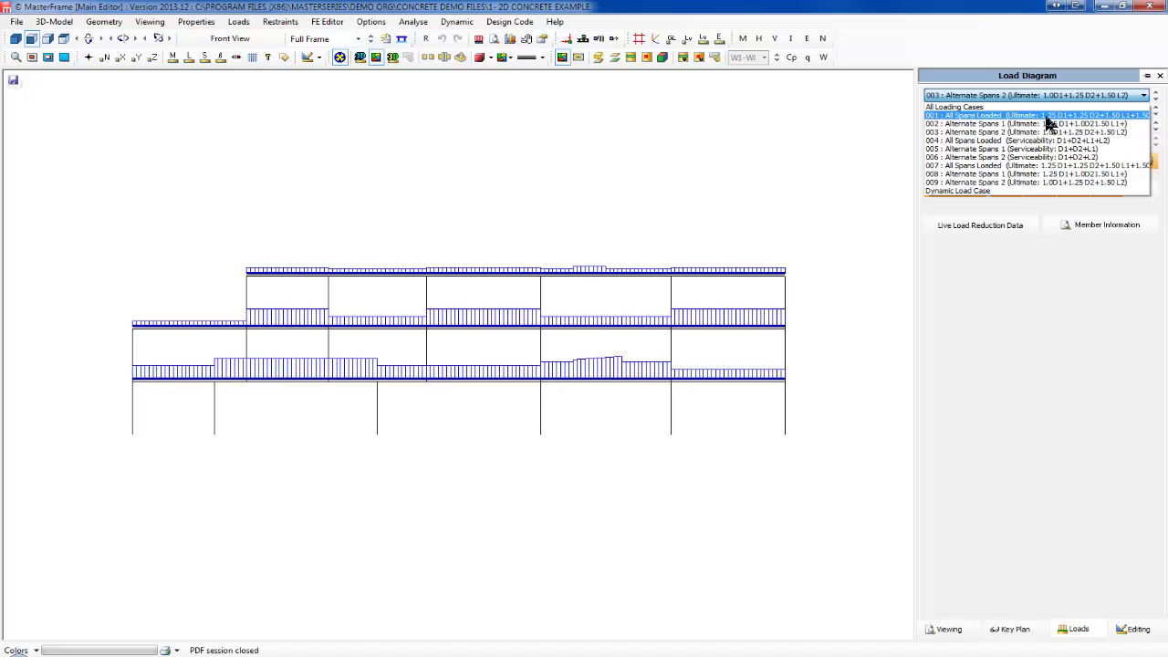
left_click(1046, 117)
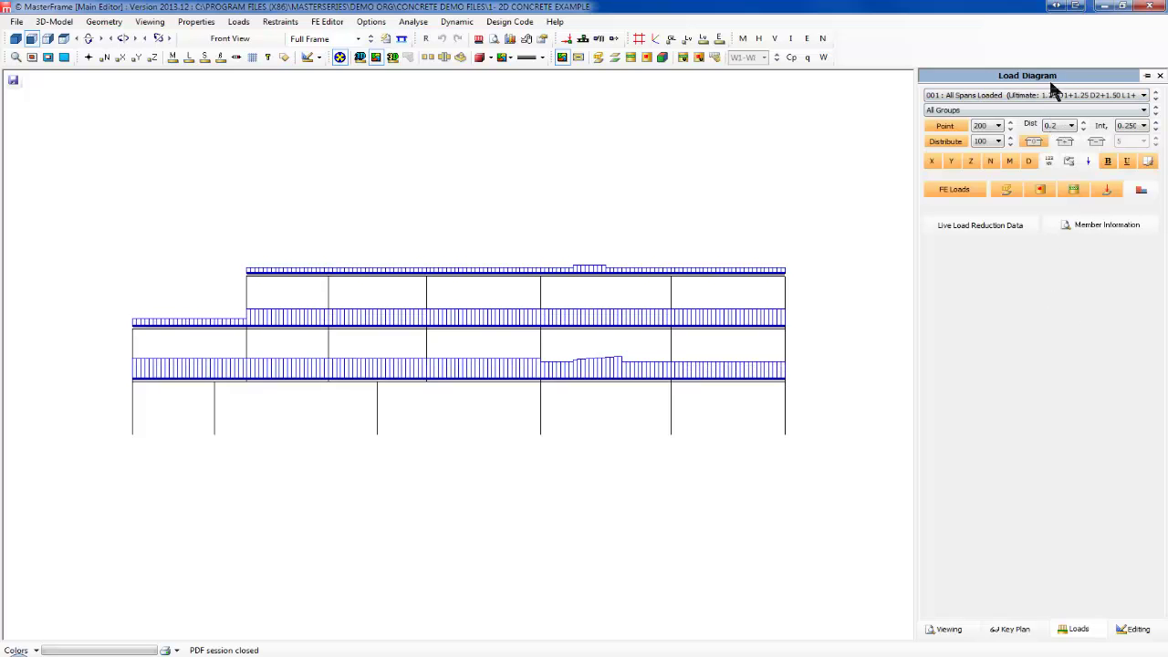
key("Down")
left_click(1134, 630)
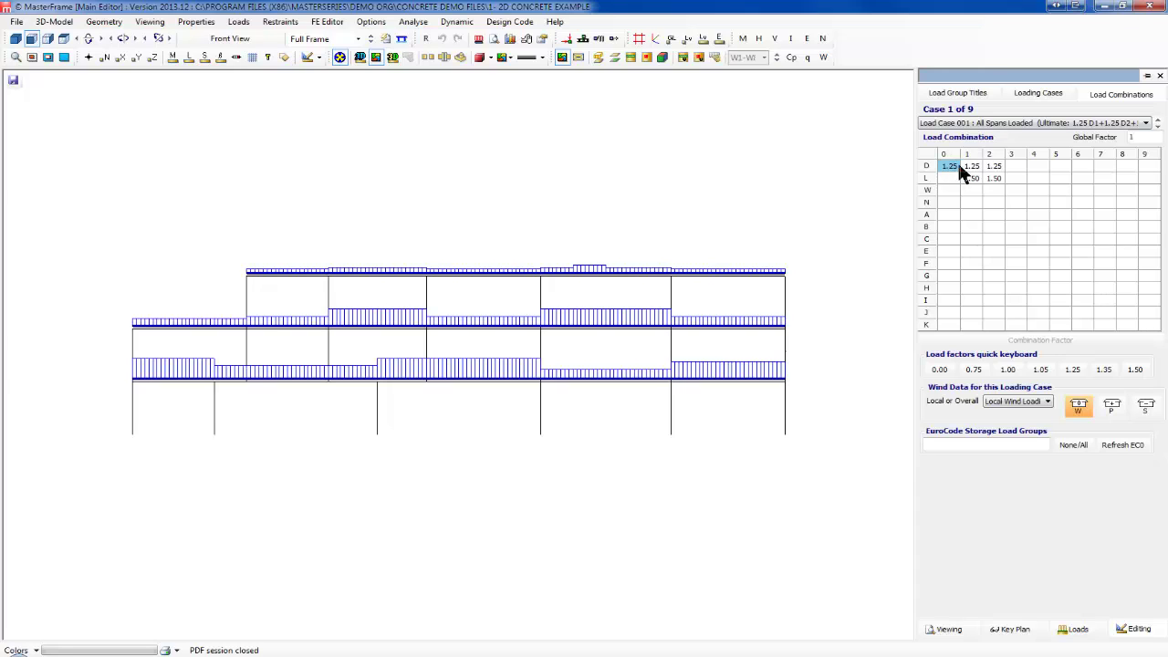
left_click(1003, 167)
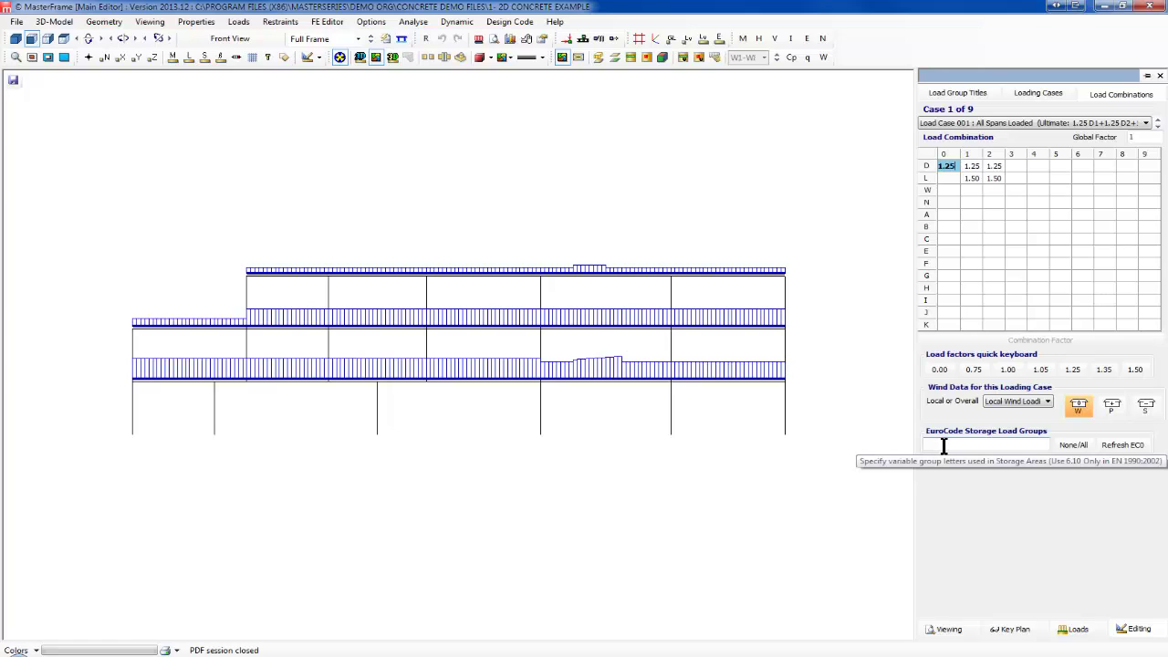
Check the EuroCode design code setting and its available national annexes, keeping UK
left_click(518, 22)
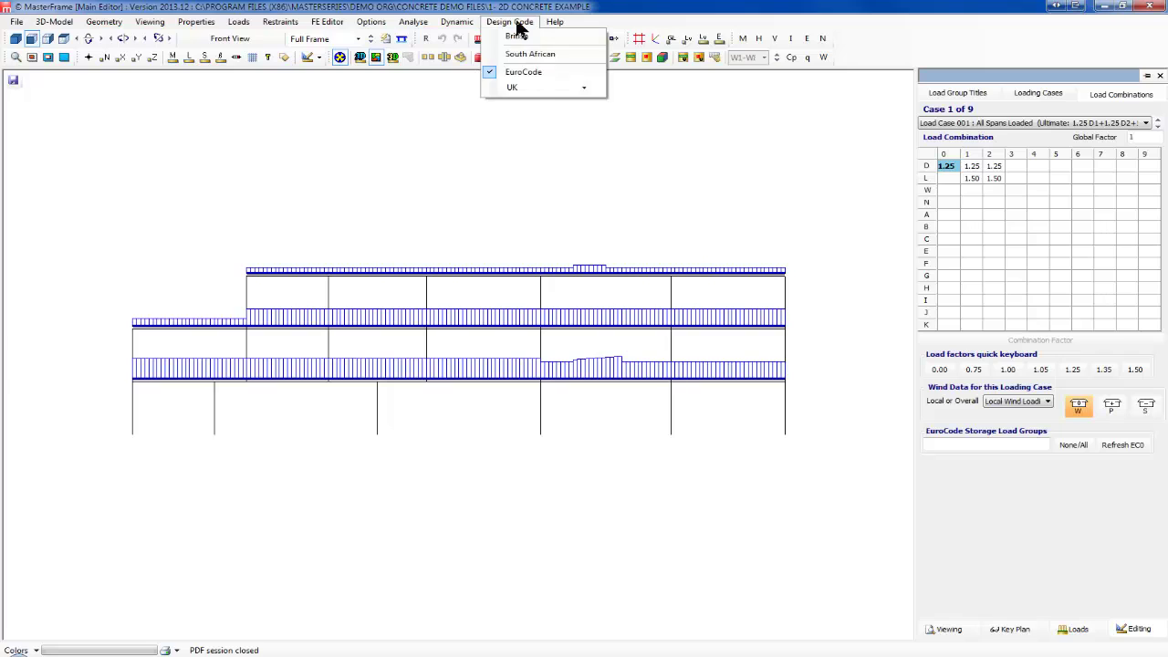
left_click(585, 87)
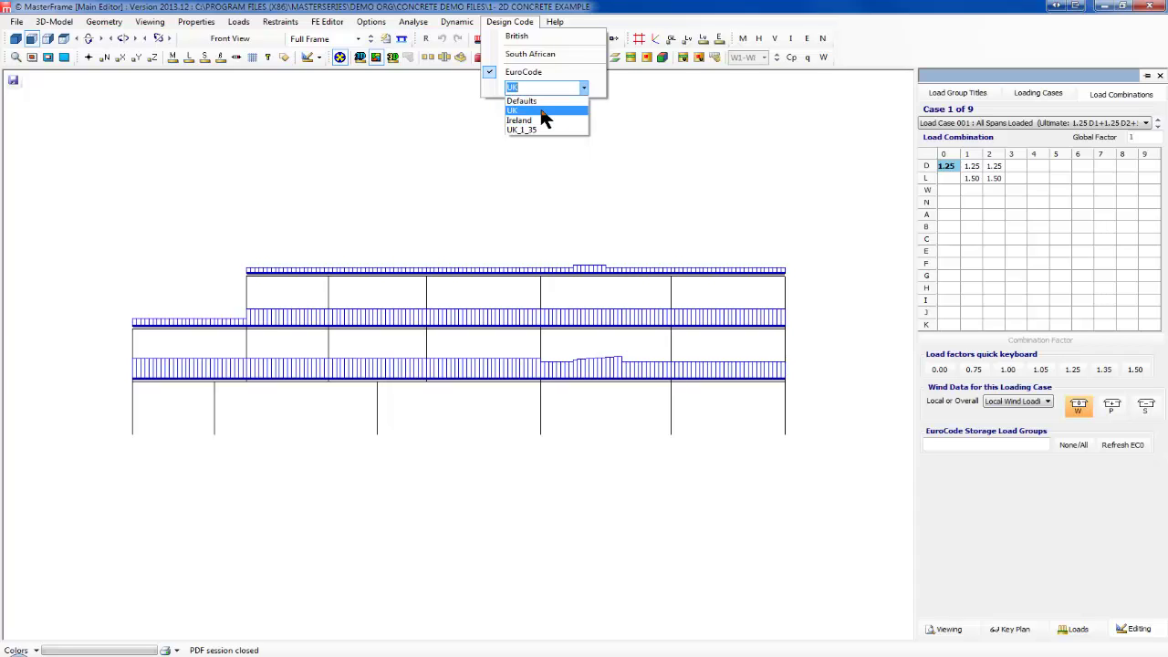
left_click(640, 106)
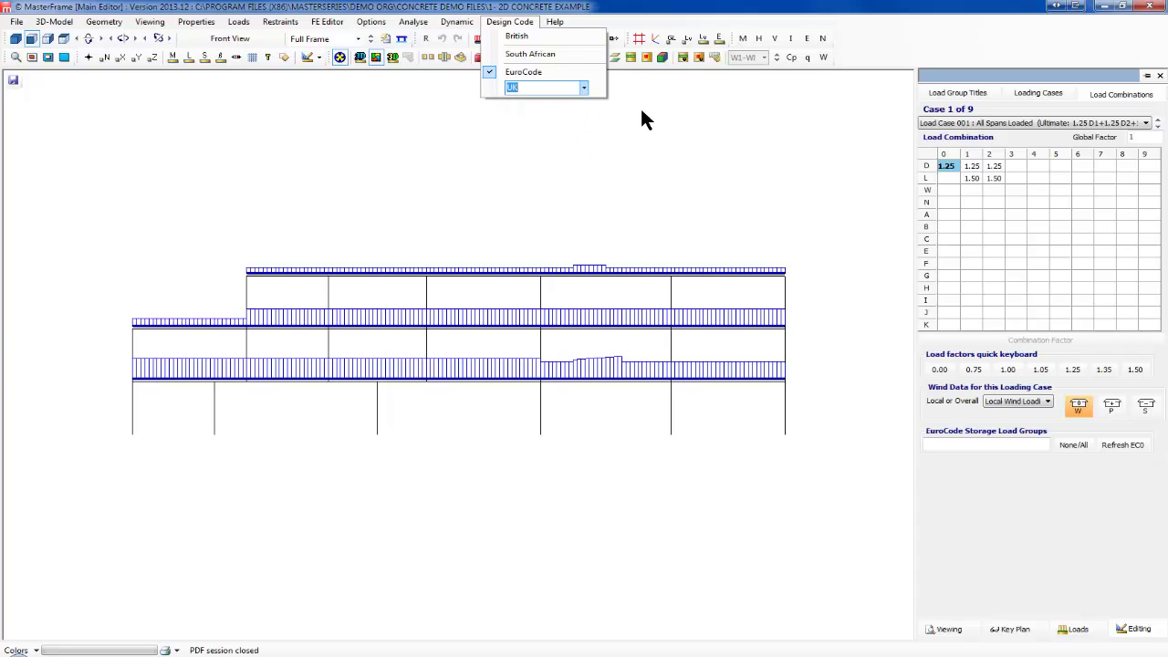
left_click(690, 128)
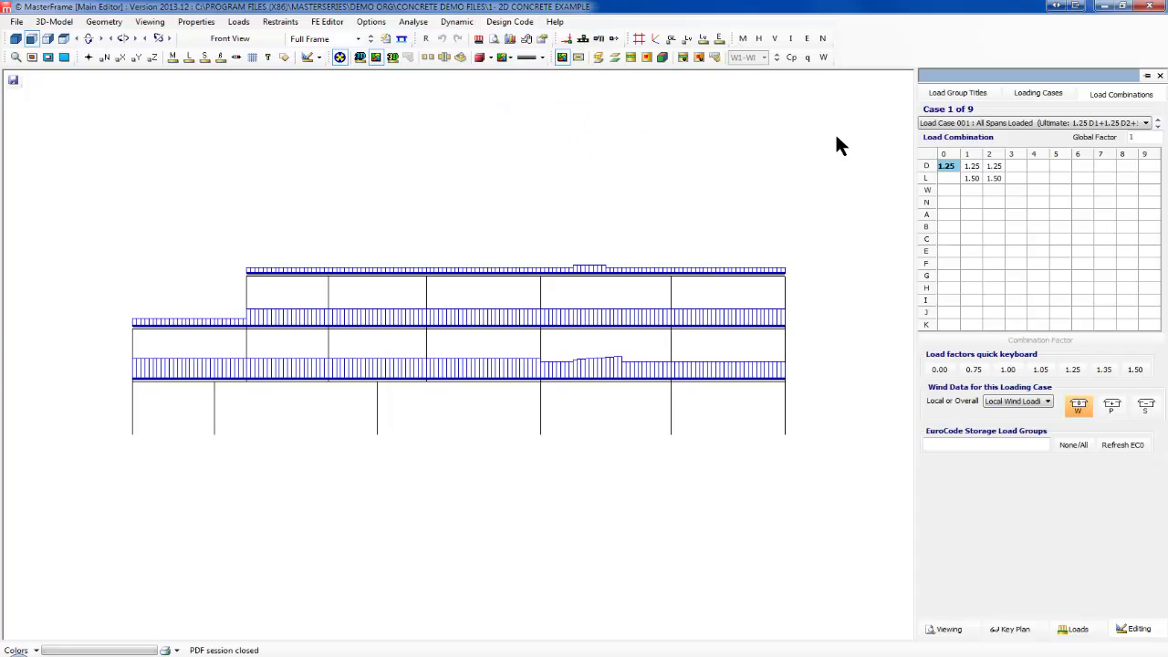
Review the load combination factors of load cases 002 Alternate Spans 1, 003 Alternate Spans 2 and 007 All Spans Loaded
left_click(1158, 127)
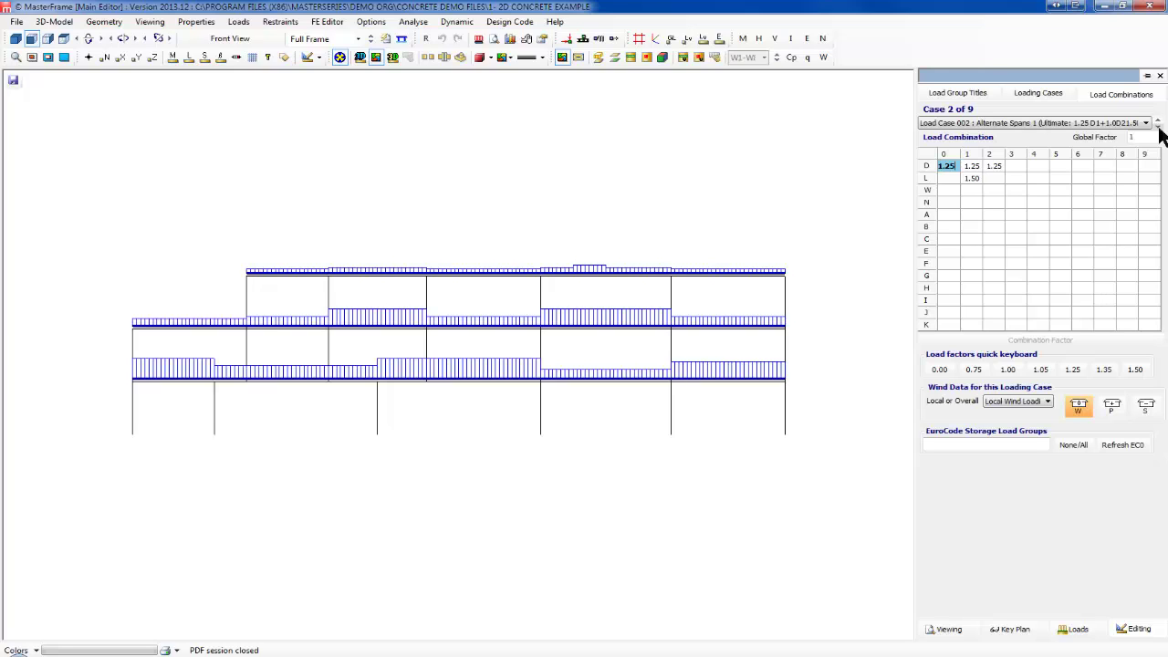
left_click(1158, 128)
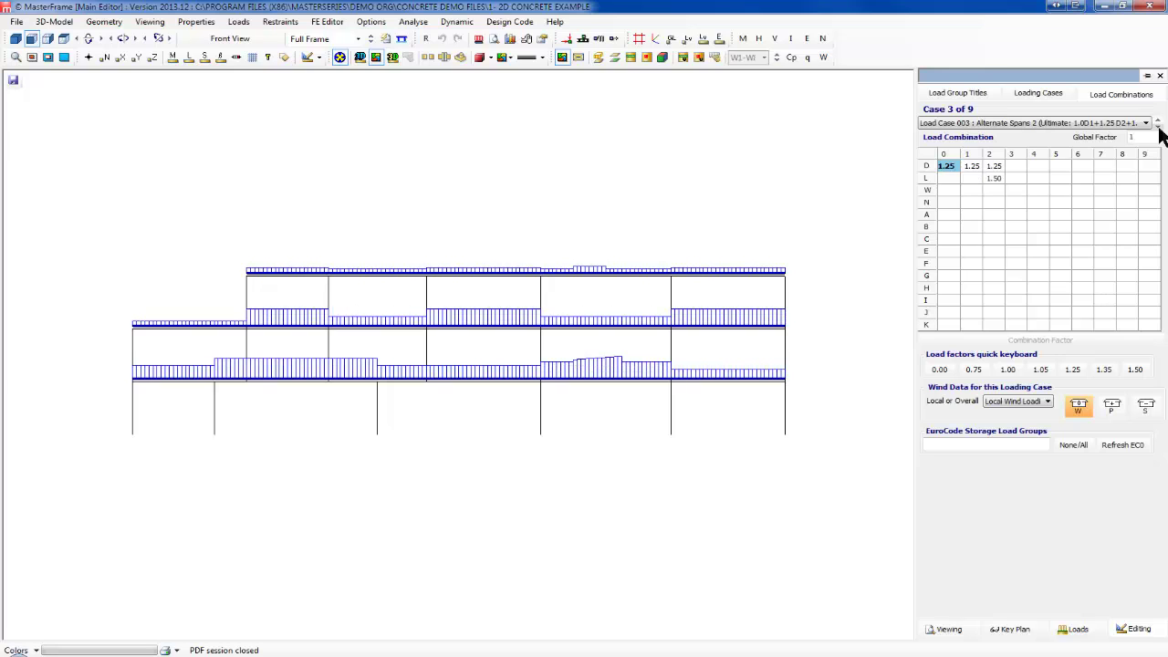
left_click(1146, 122)
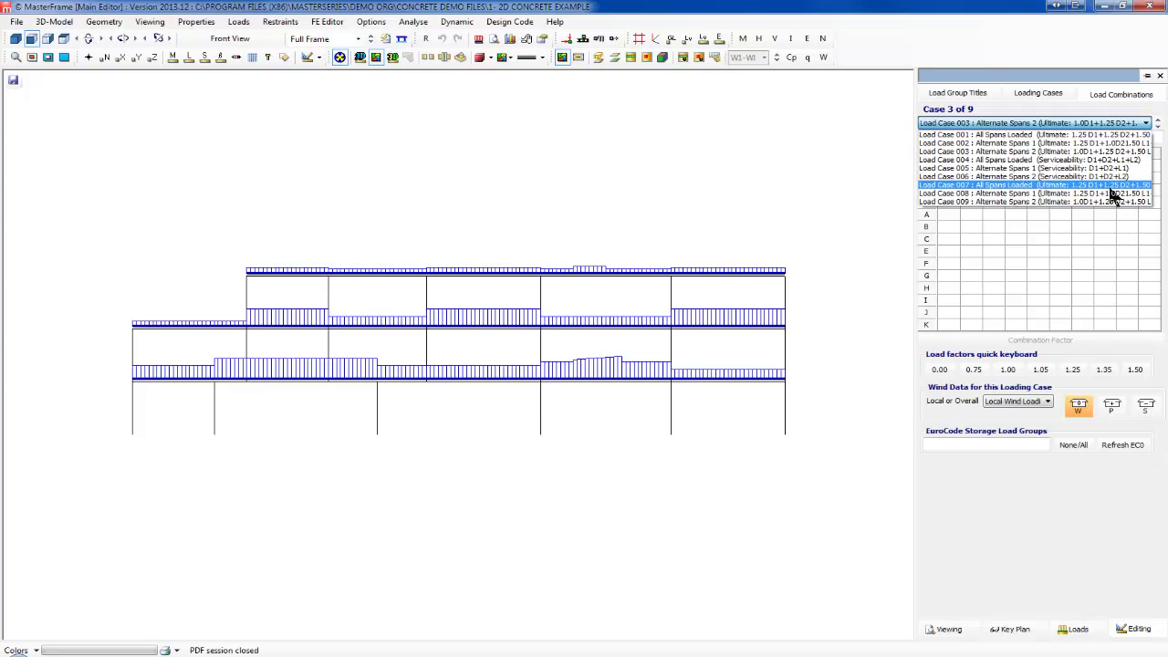
left_click(1053, 185)
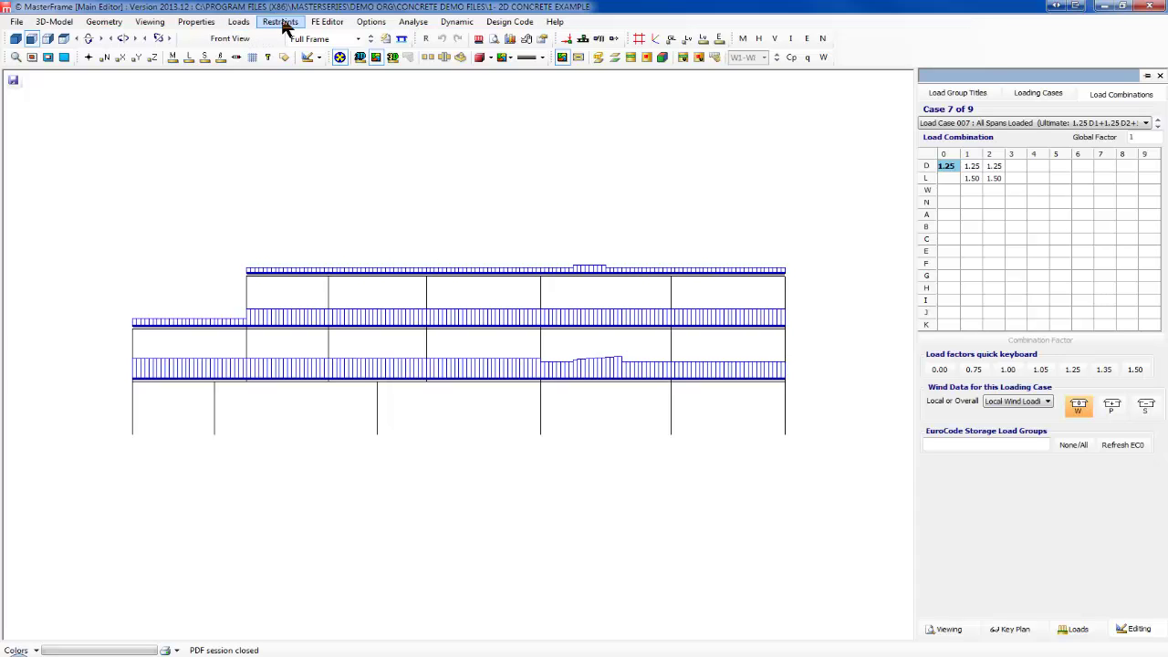
Show the horizontal notional load settings for load case 001 All Spans Loaded
left_click(239, 24)
mouse_move(277, 108)
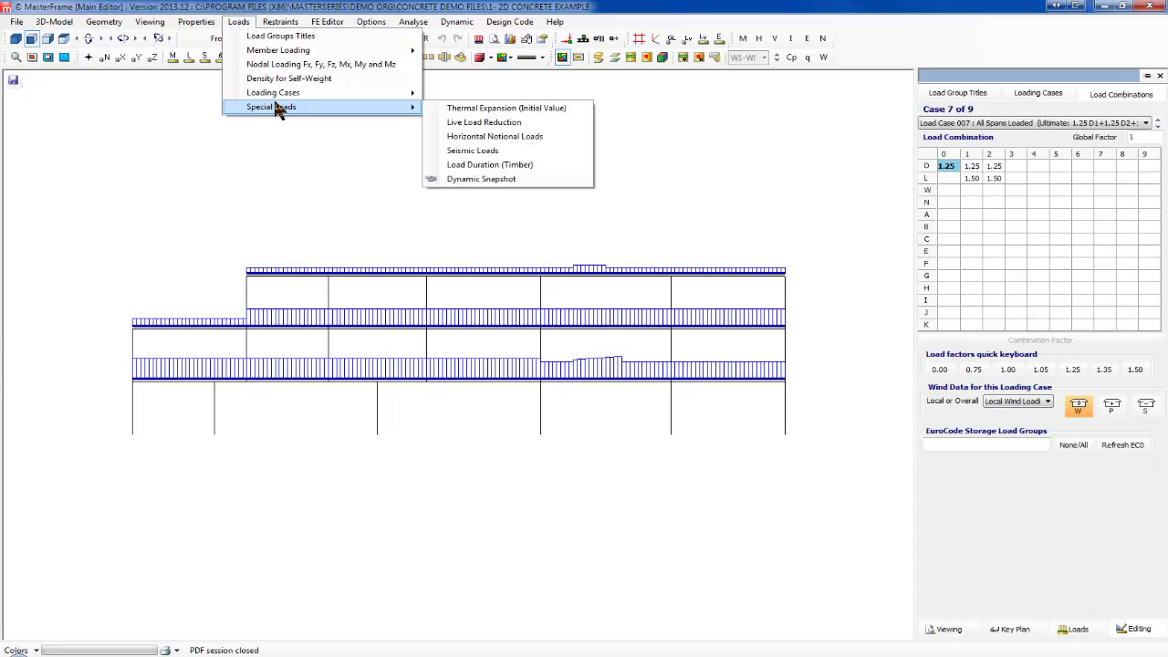
left_click(513, 136)
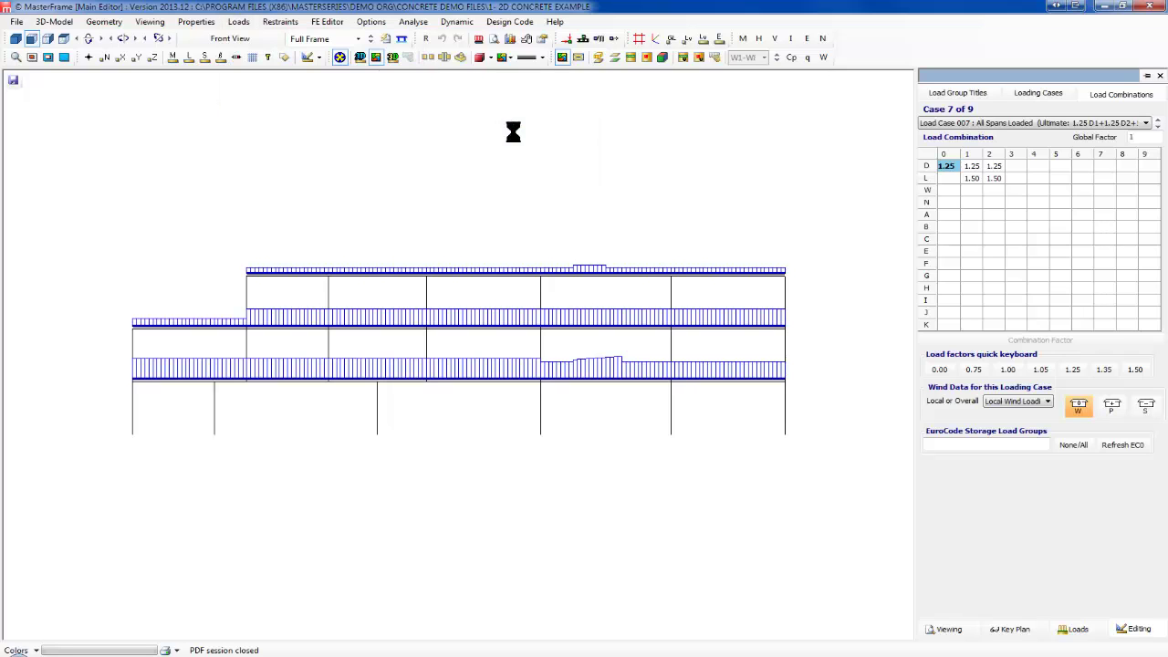
left_click(1027, 122)
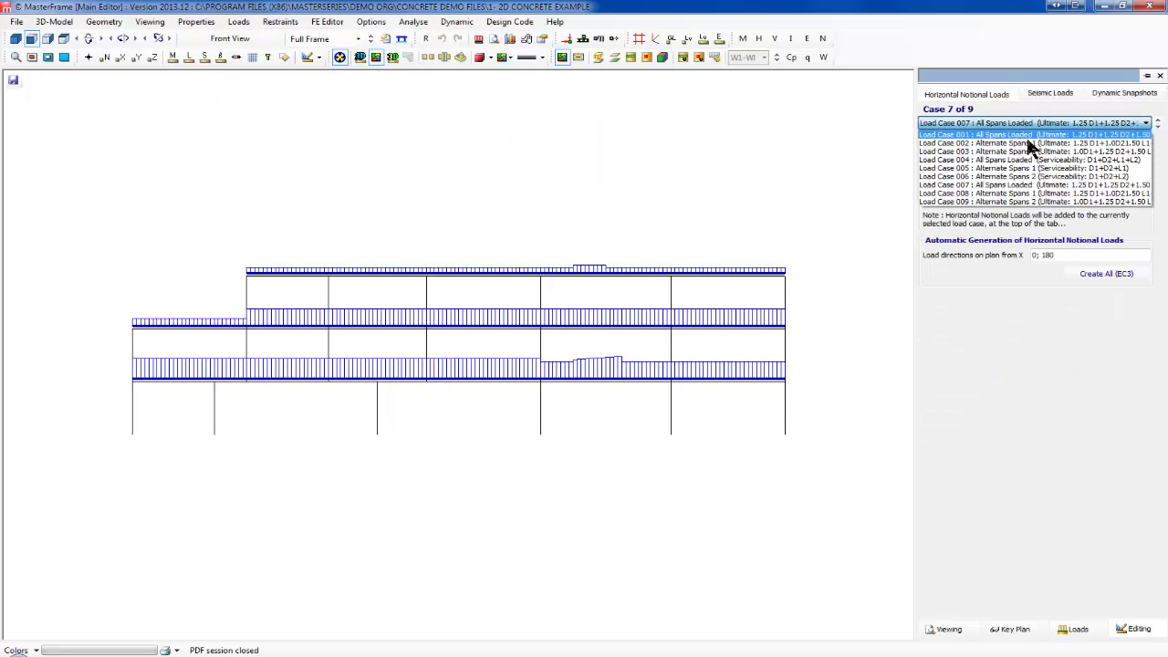
left_click(1018, 136)
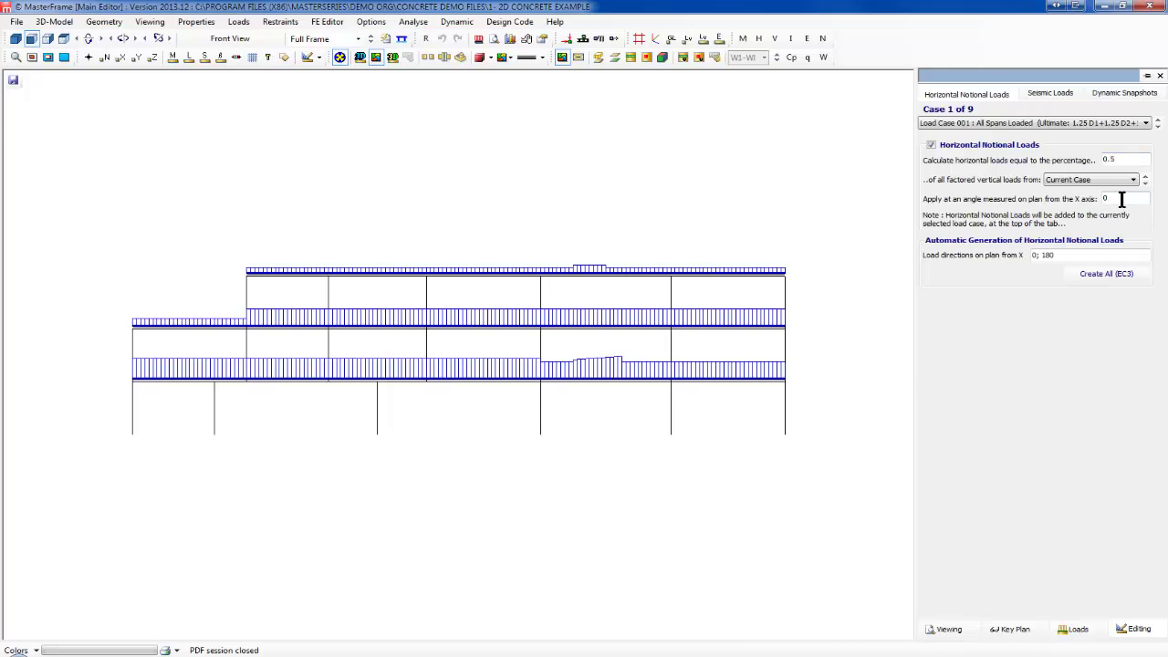
Compare the notional load percentage, source case and application angle across load cases 002 to 009
left_click(1158, 127)
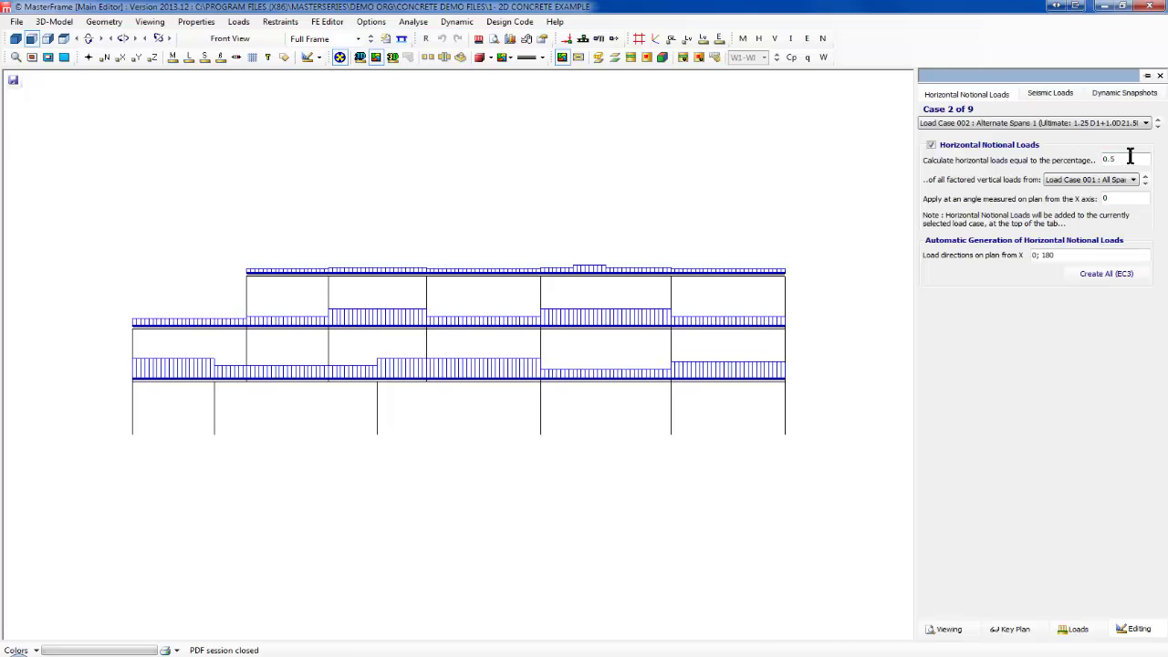
left_click(1158, 127)
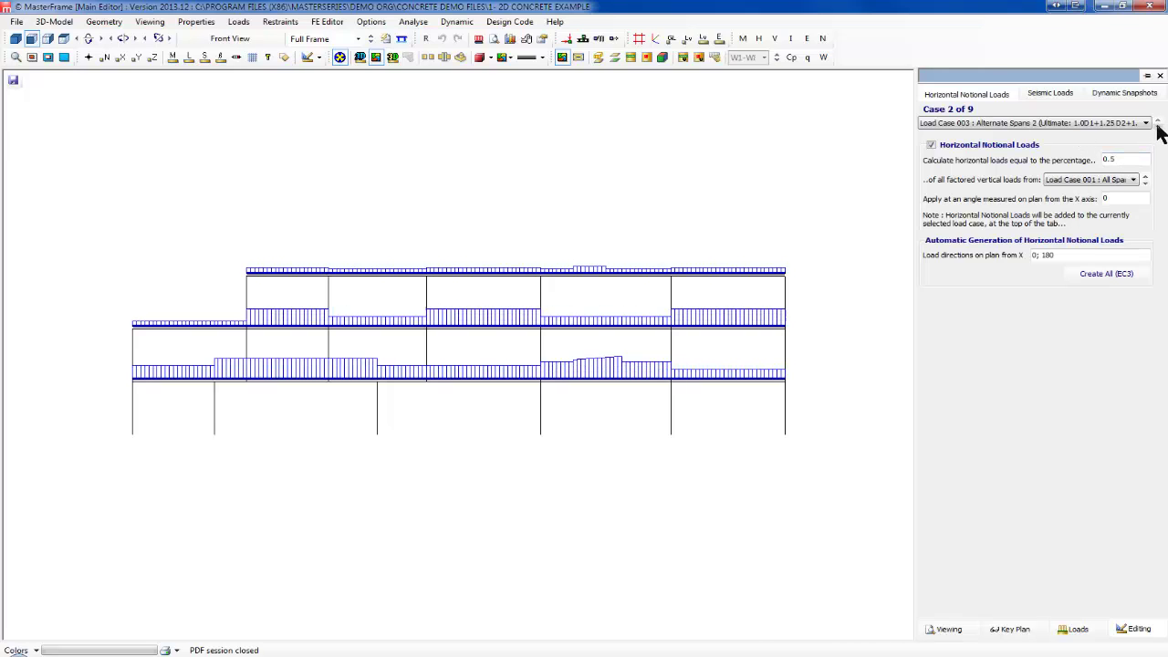
left_click(1157, 127)
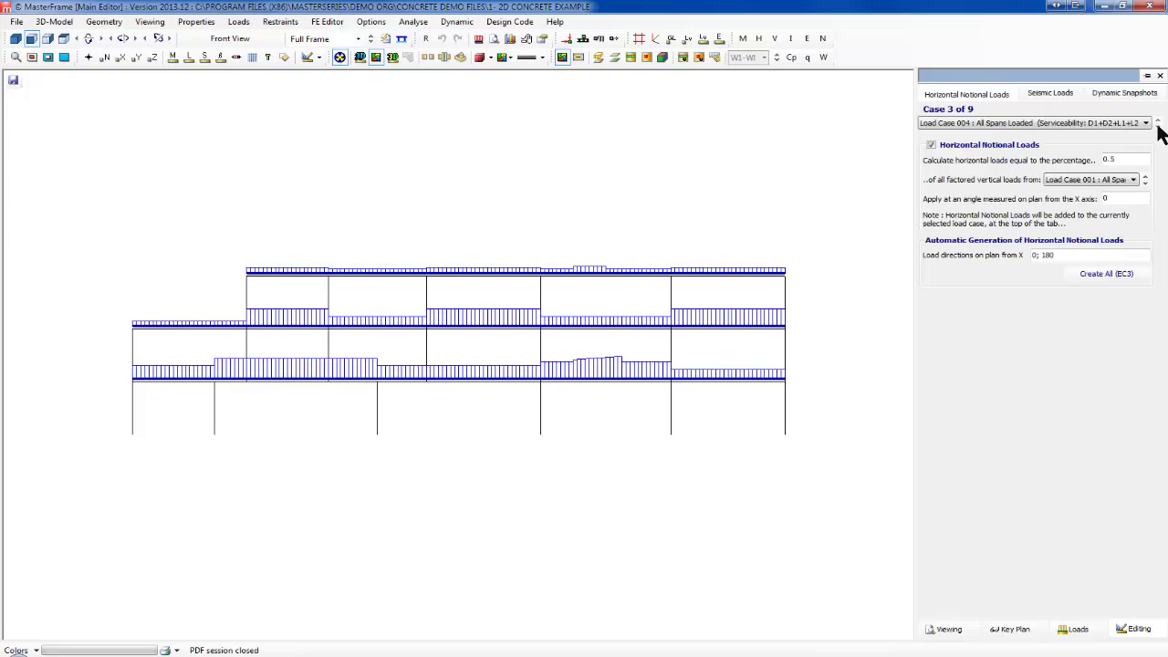
left_click(1157, 126)
left_click(1158, 127)
left_click(1157, 127)
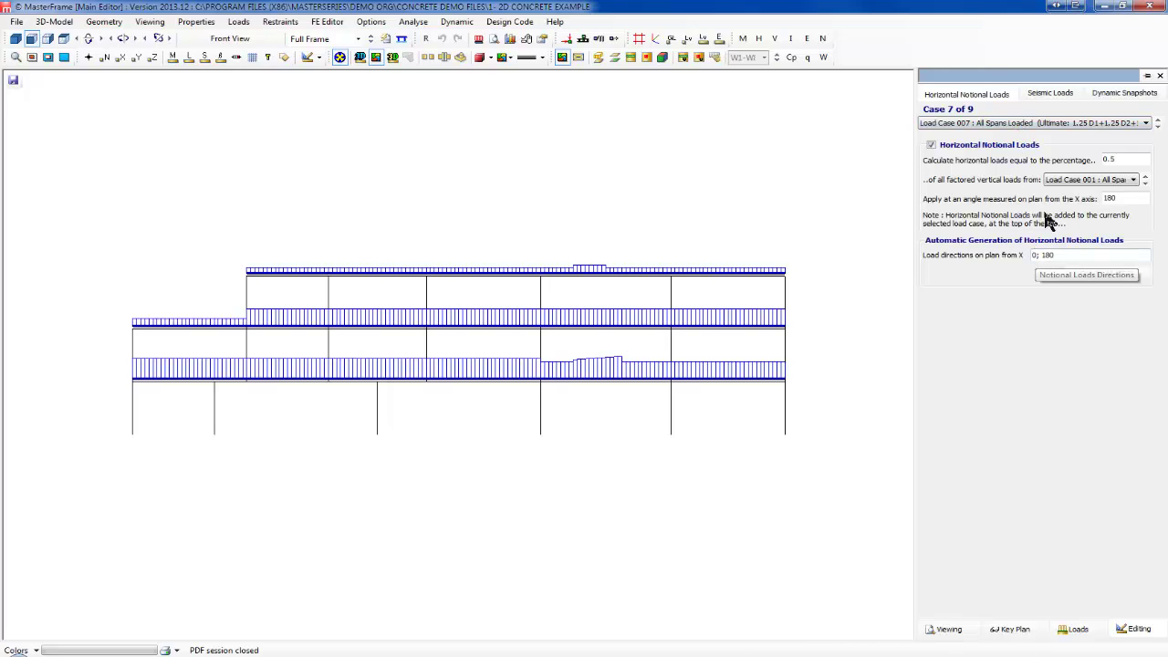
left_click(1128, 197)
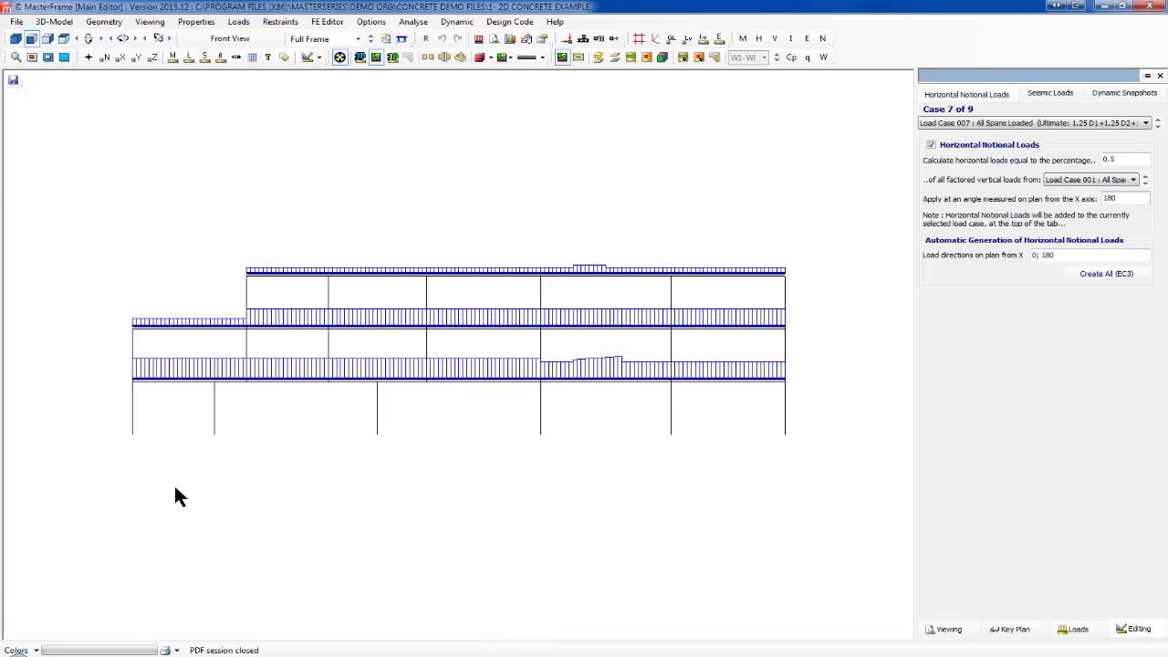
left_click(1156, 126)
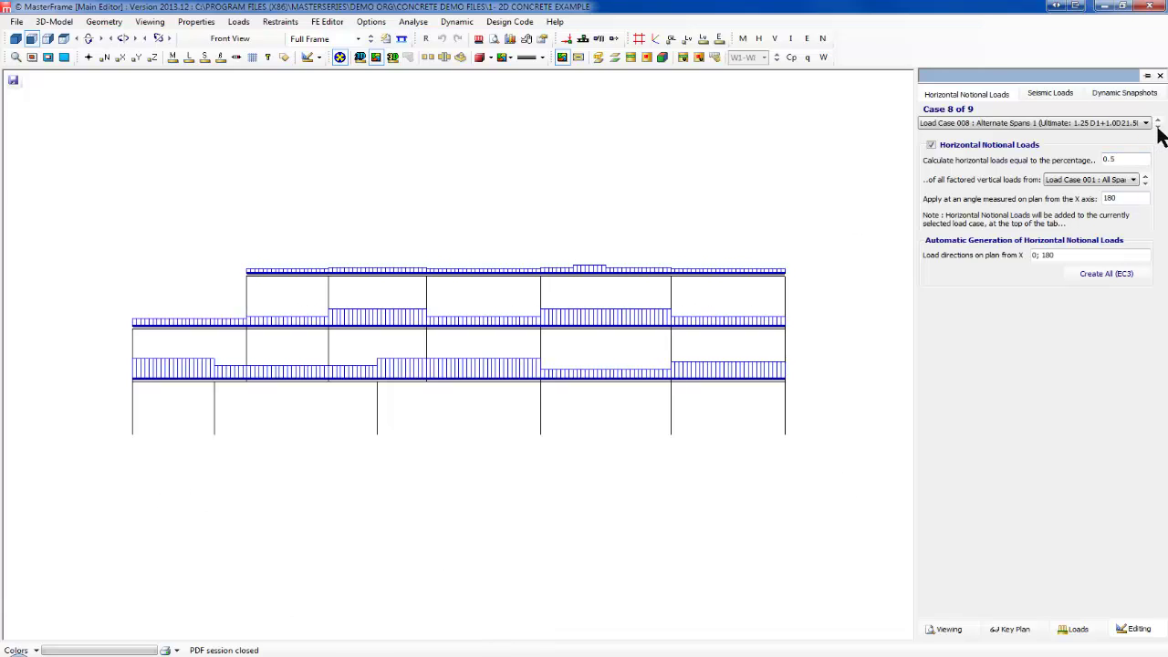
left_click(1157, 126)
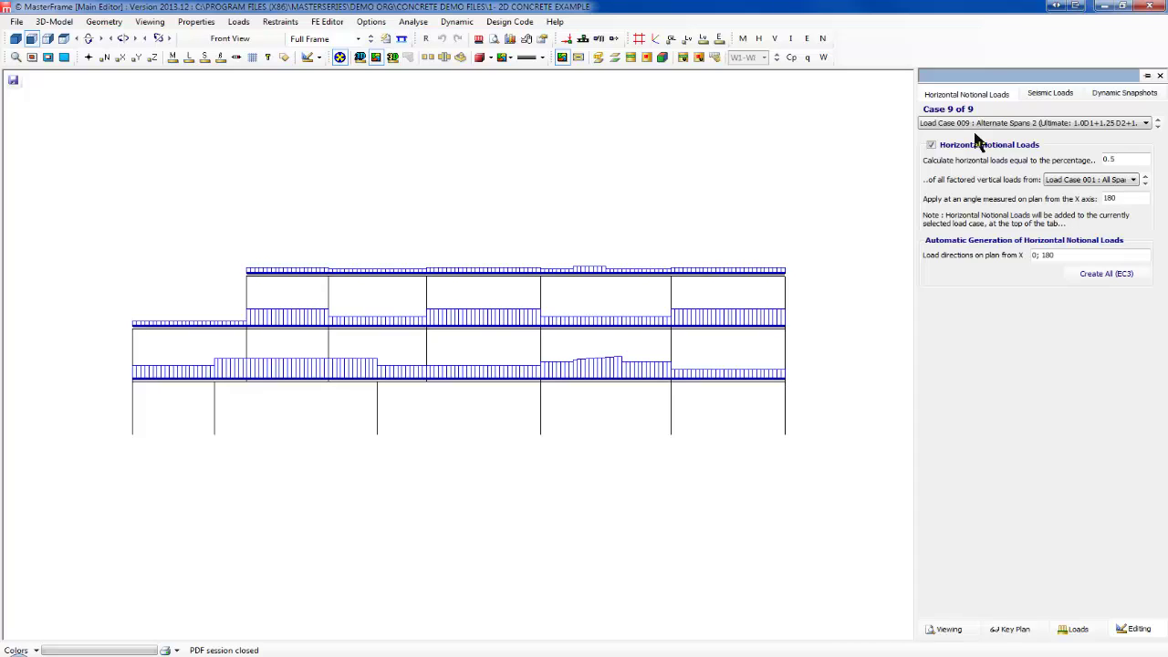
Inspect the P-Delta analysis options of load case 009 and list the load cases the P-Delta setting can be applied to
left_click(242, 29)
mouse_move(285, 108)
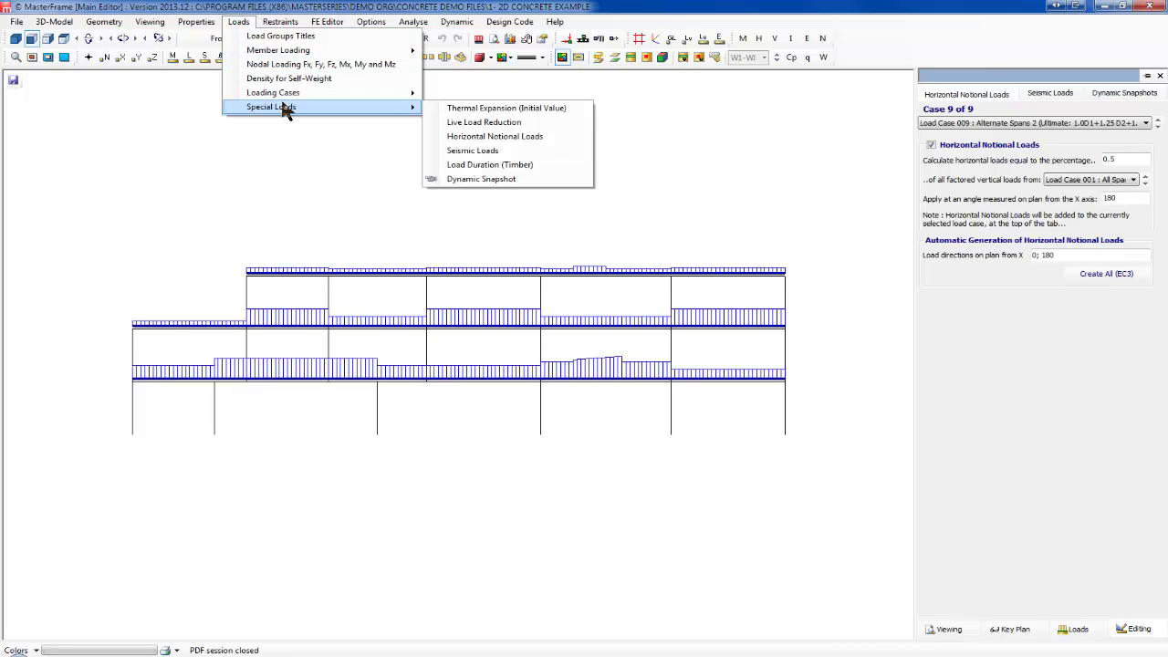
left_click(359, 23)
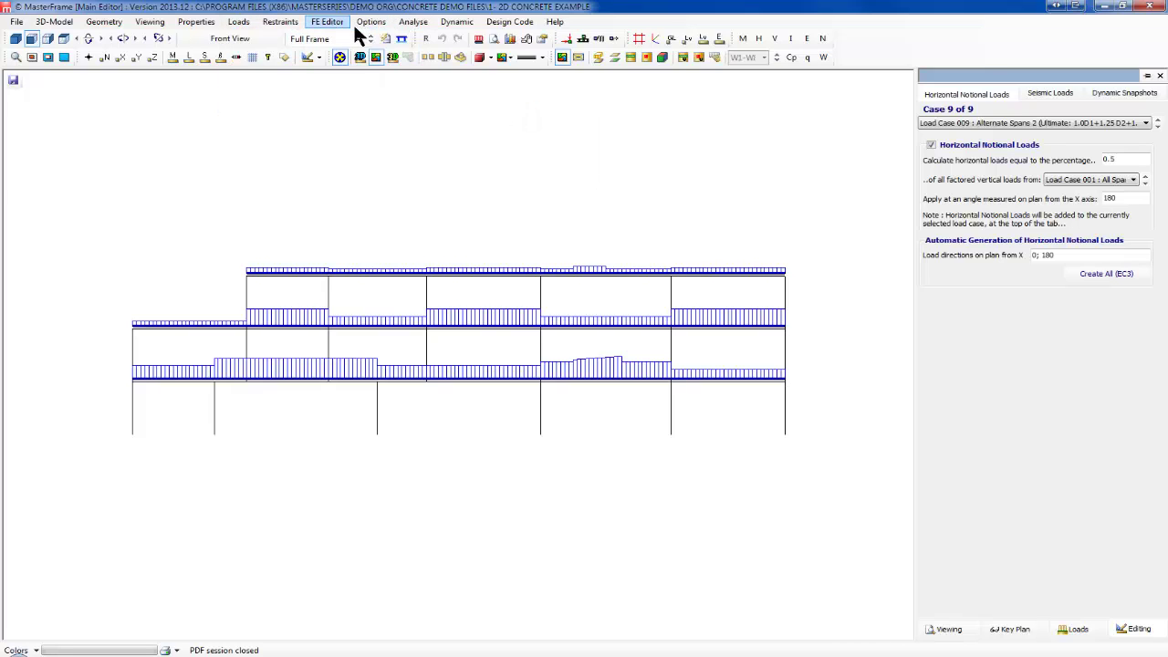
left_click(370, 22)
mouse_move(409, 63)
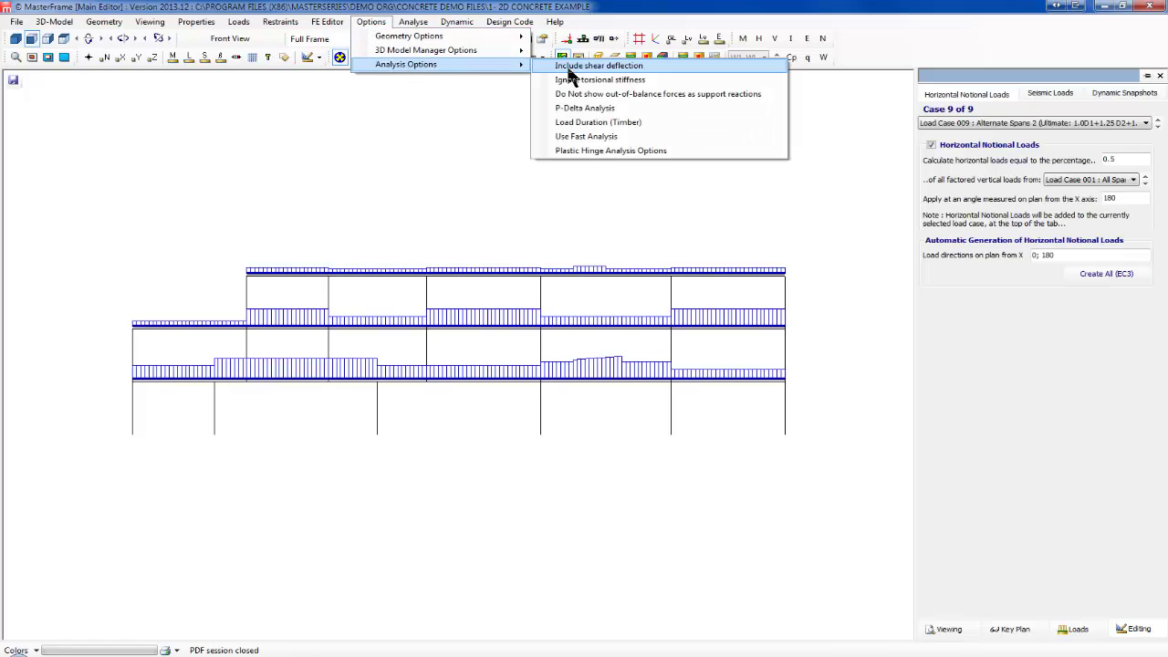
left_click(611, 113)
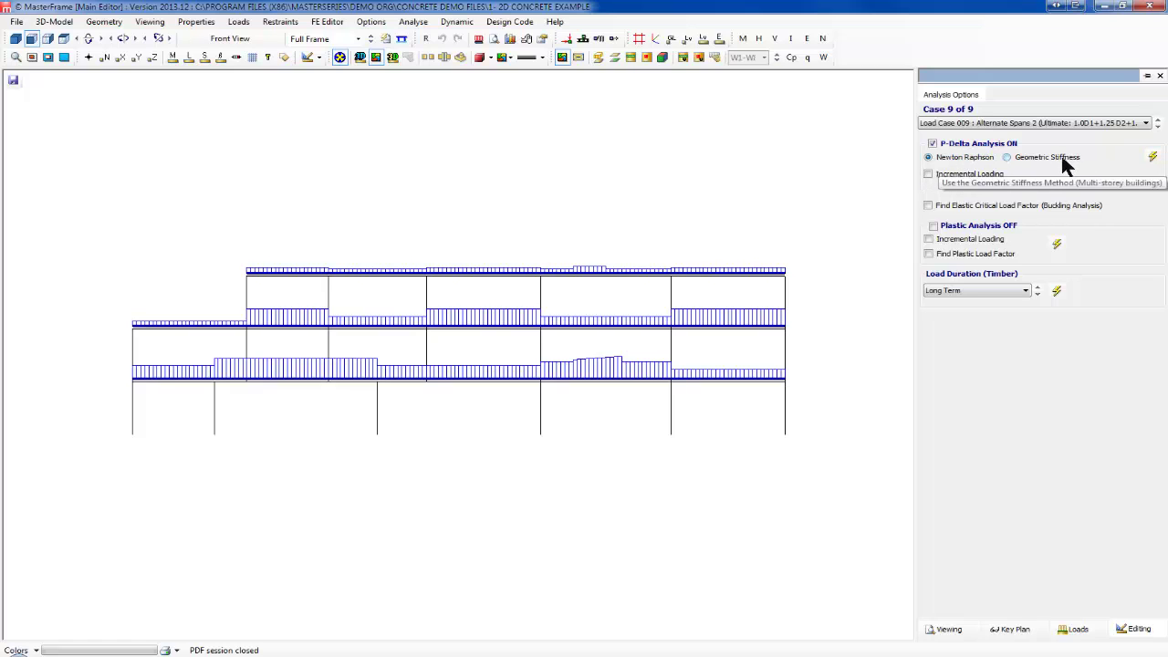
left_click(1152, 157)
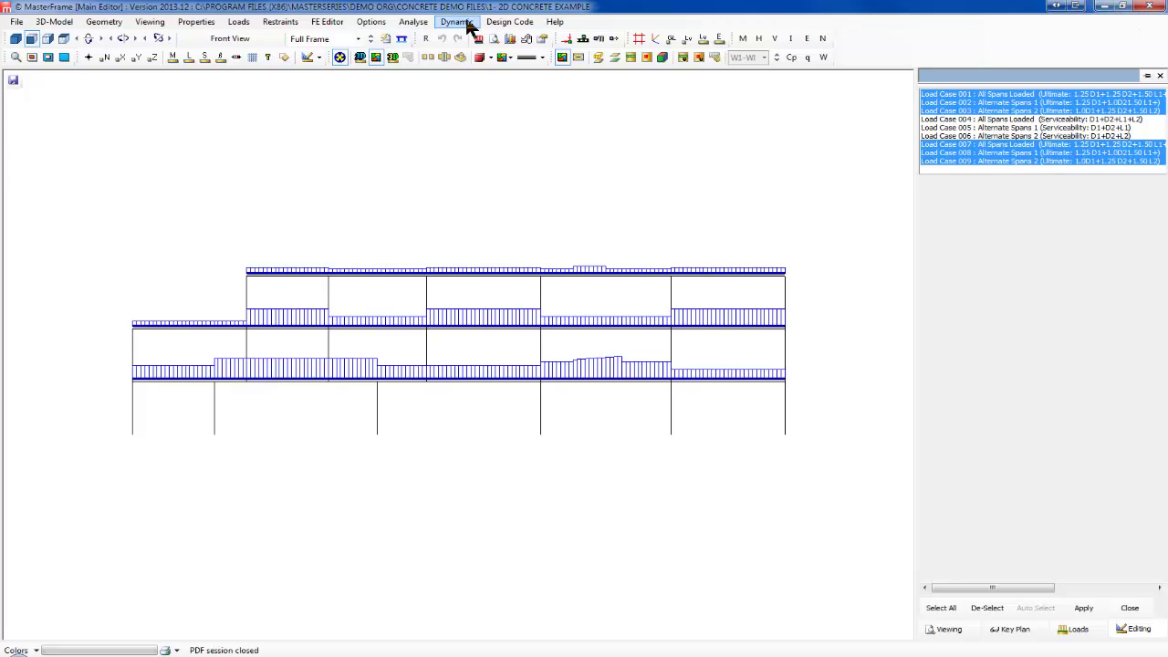
Analyse the concrete frame as a Plane Frame with no load cases suspended
left_click(421, 24)
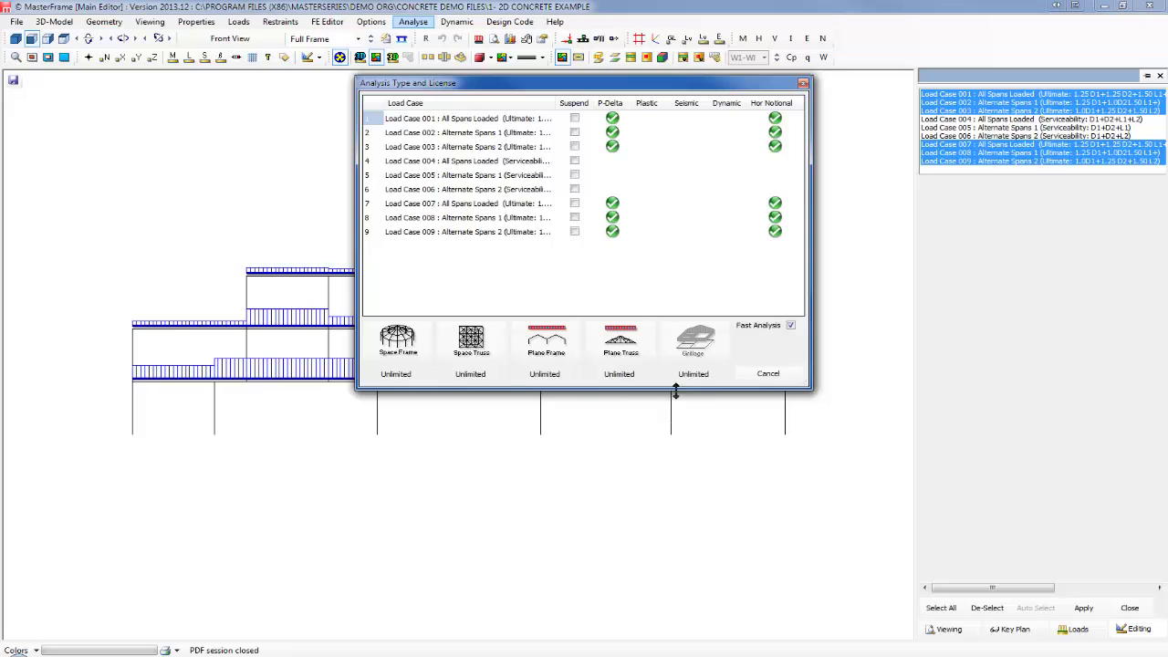
left_click(544, 354)
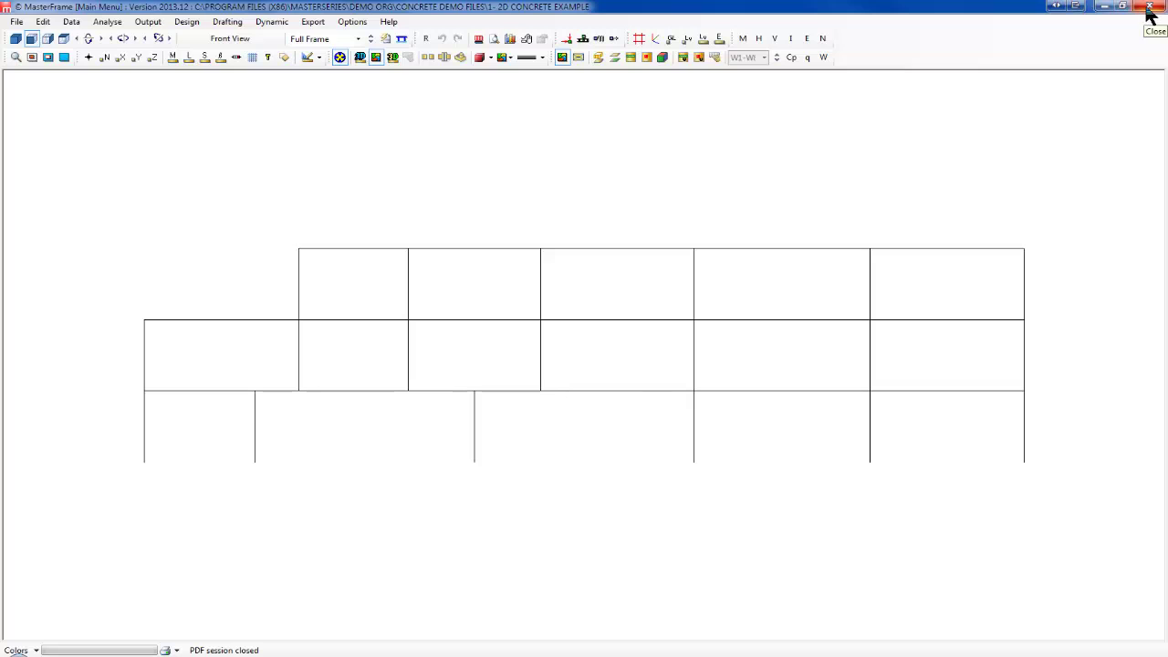
Close MasterFrame and open MasterSeries Customization from the MasterSeries start screen
left_click(1146, 9)
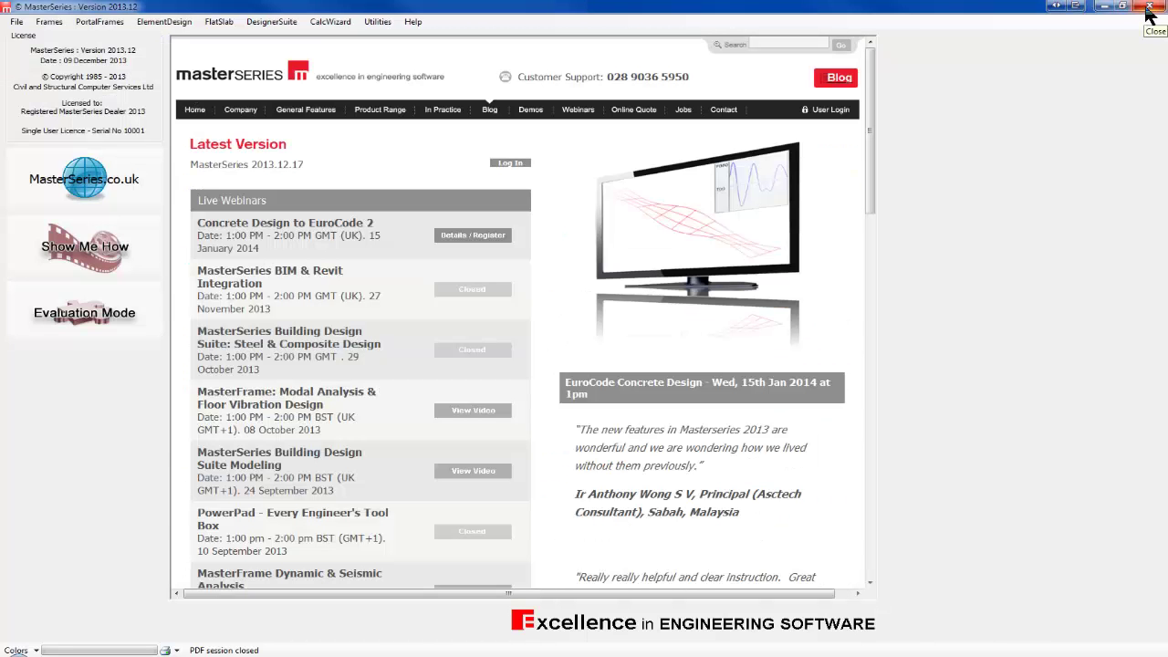
left_click(376, 21)
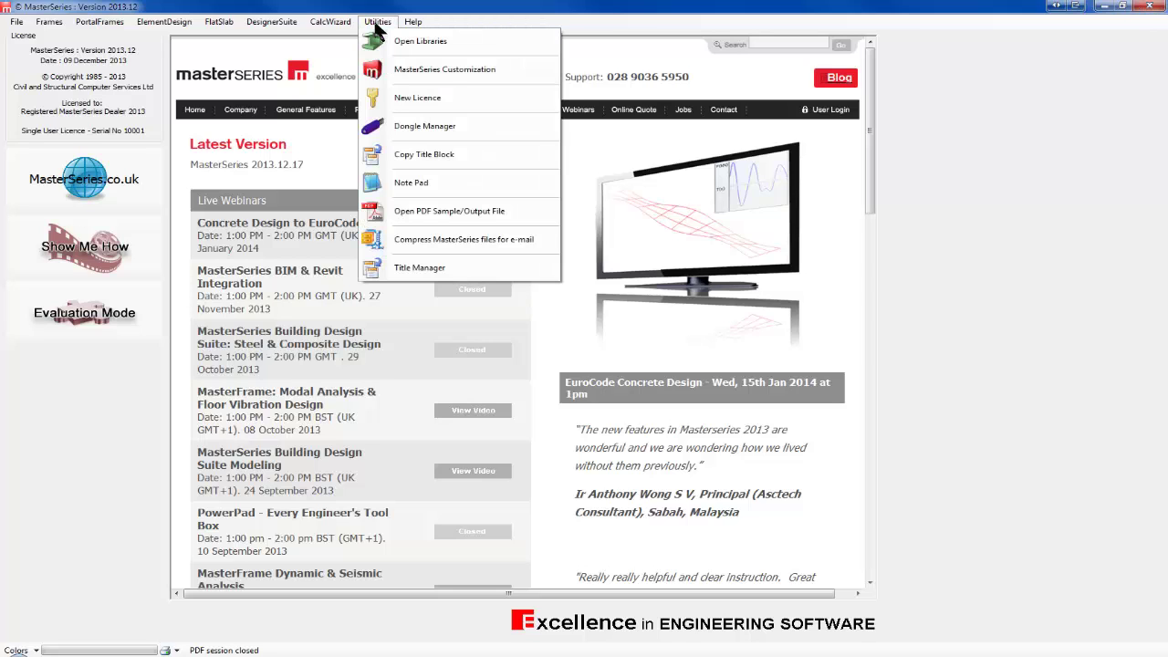
left_click(463, 73)
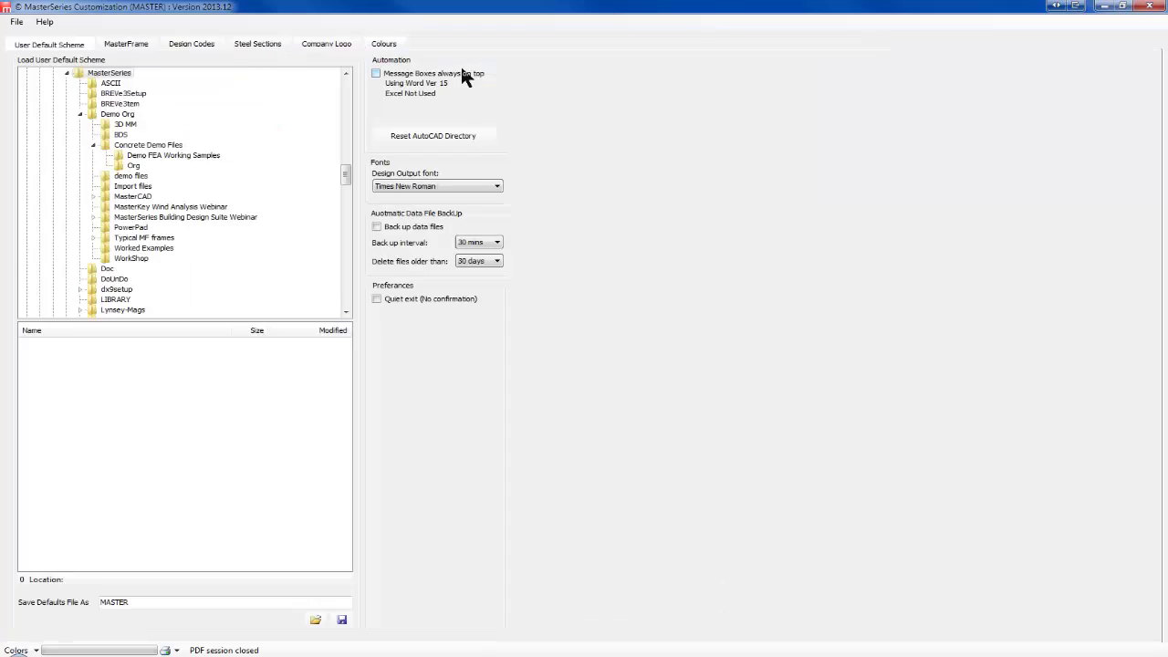
Select the UK_1_35 country for the Eurocode national application and review its EC1 and EC0 partial load factor values
left_click(199, 47)
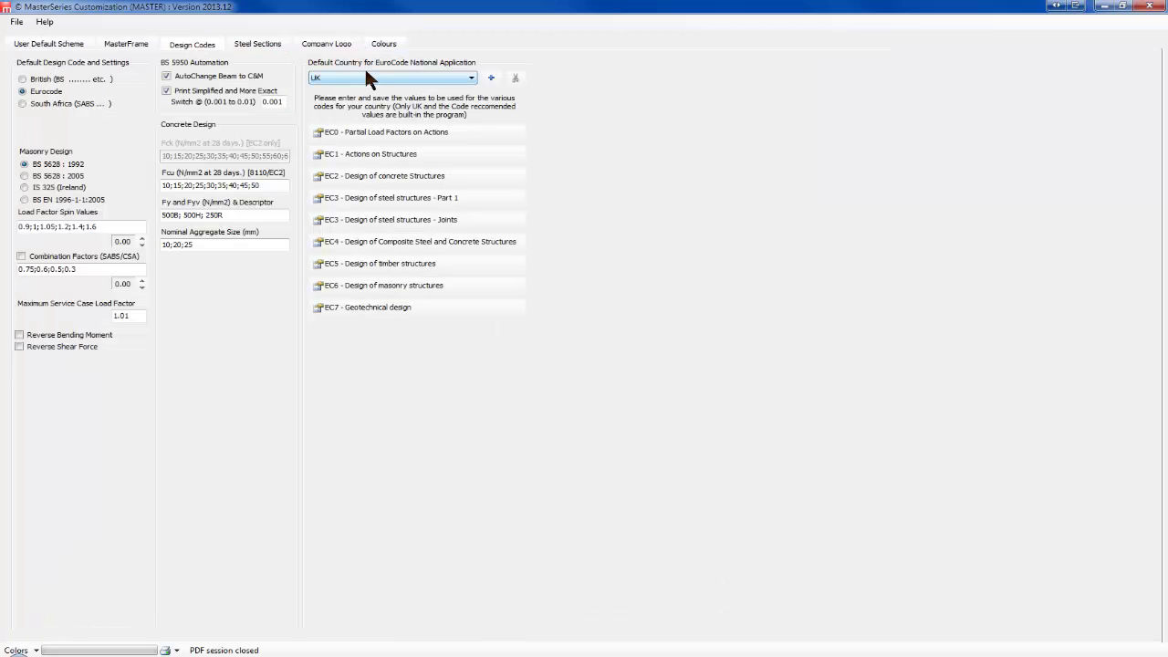
left_click(365, 77)
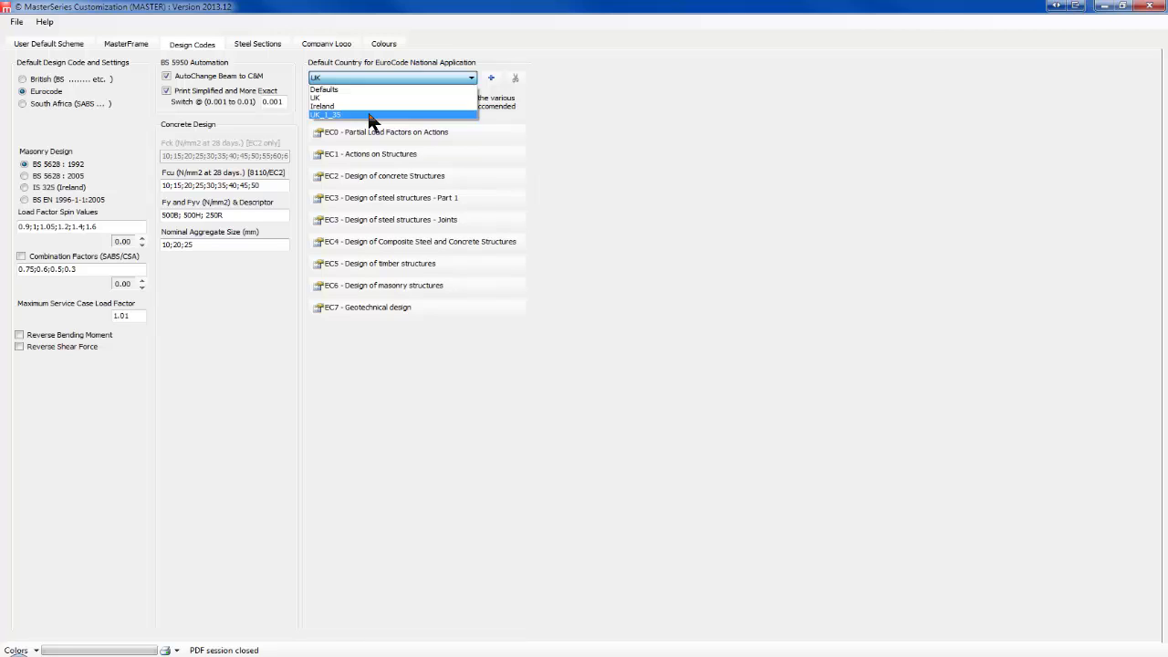
left_click(369, 115)
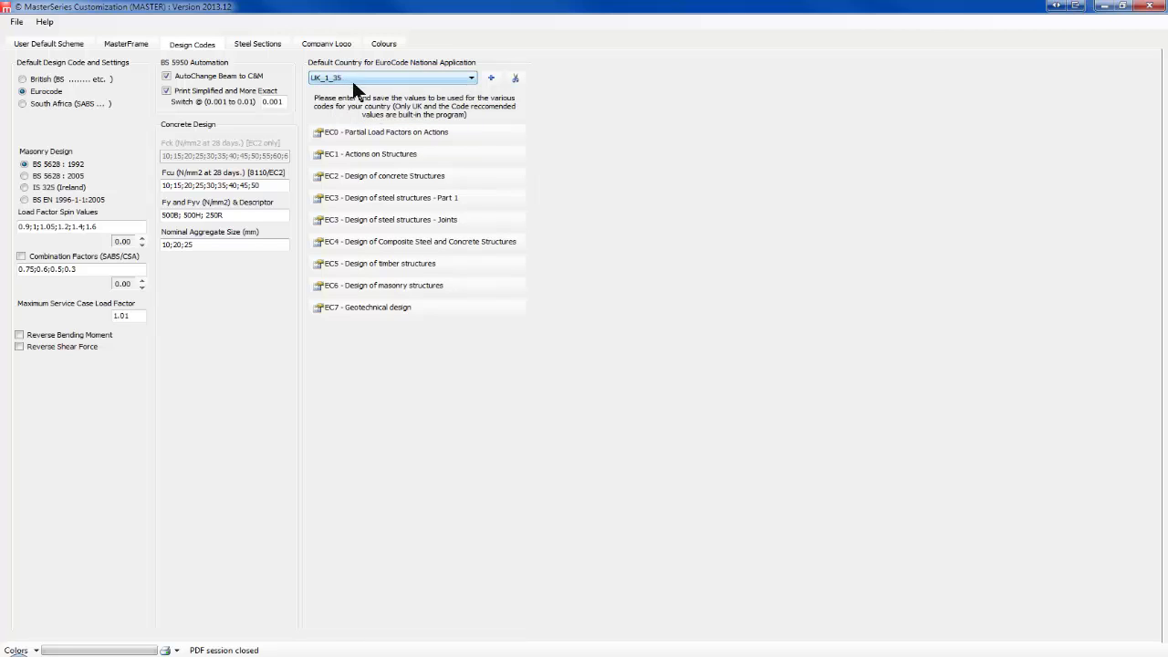
left_click(430, 152)
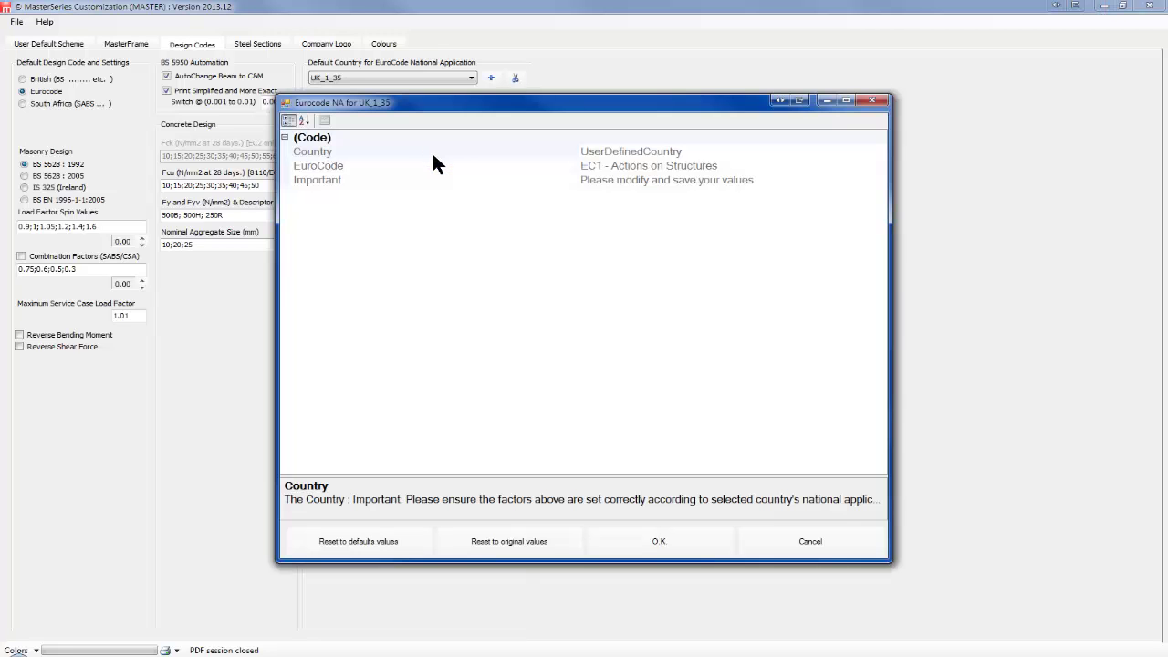
left_click(808, 541)
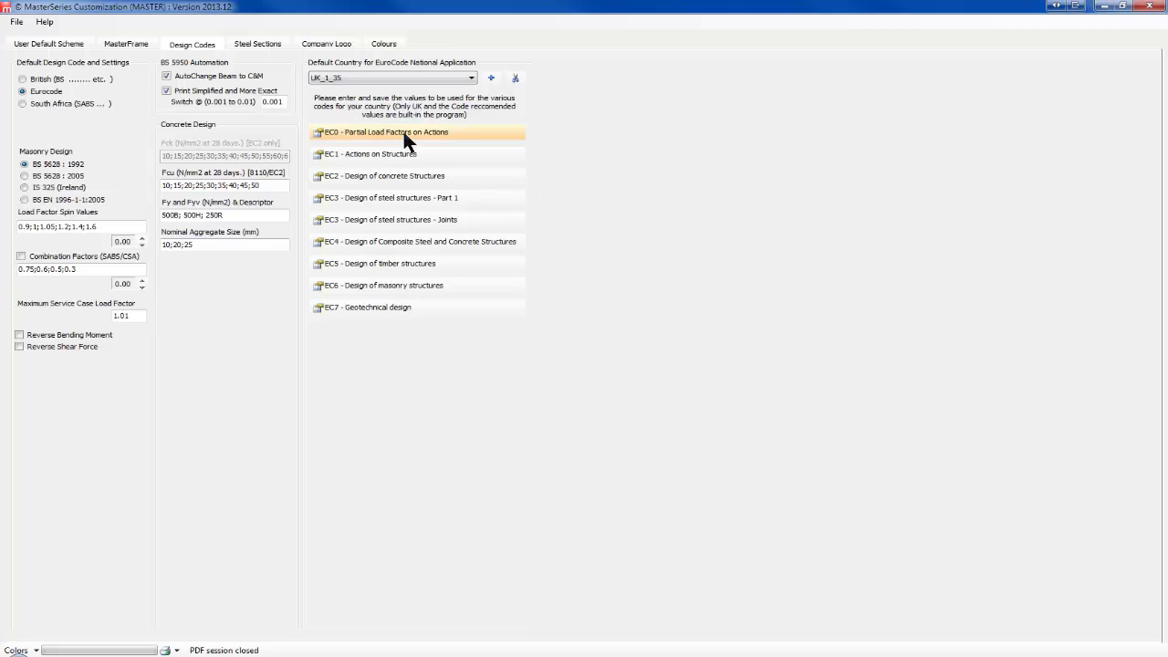
left_click(406, 129)
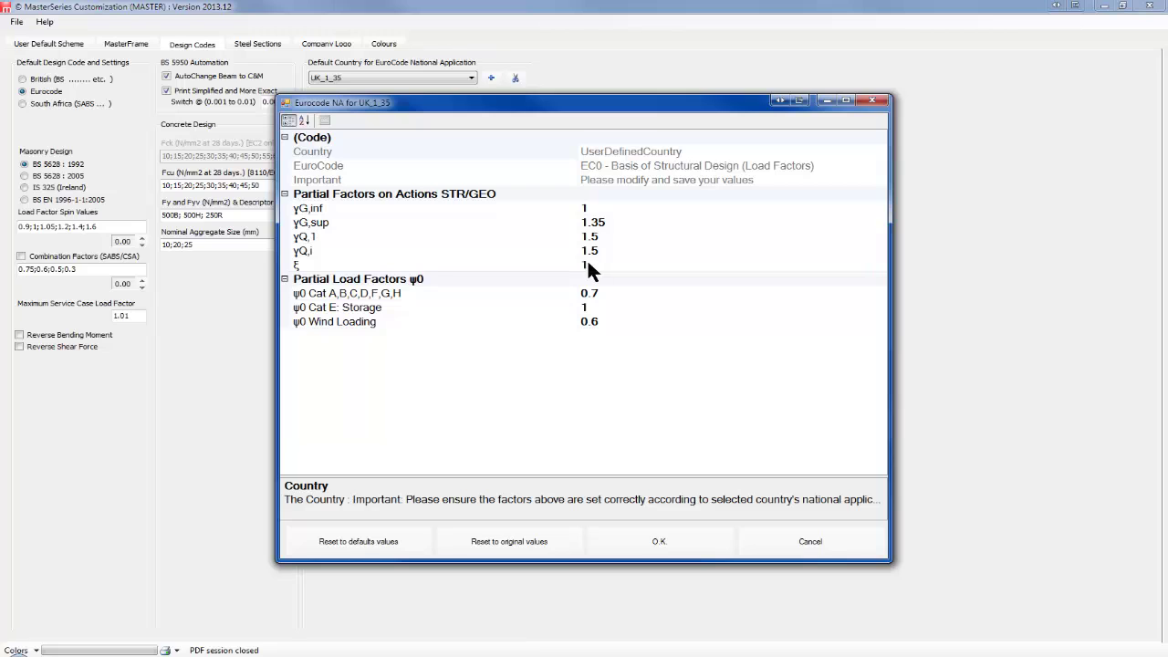
left_click(872, 100)
Switch the Eurocode default country back to UK and review its EC1 and EC0 values, accepting the EC0 factors
left_click(359, 72)
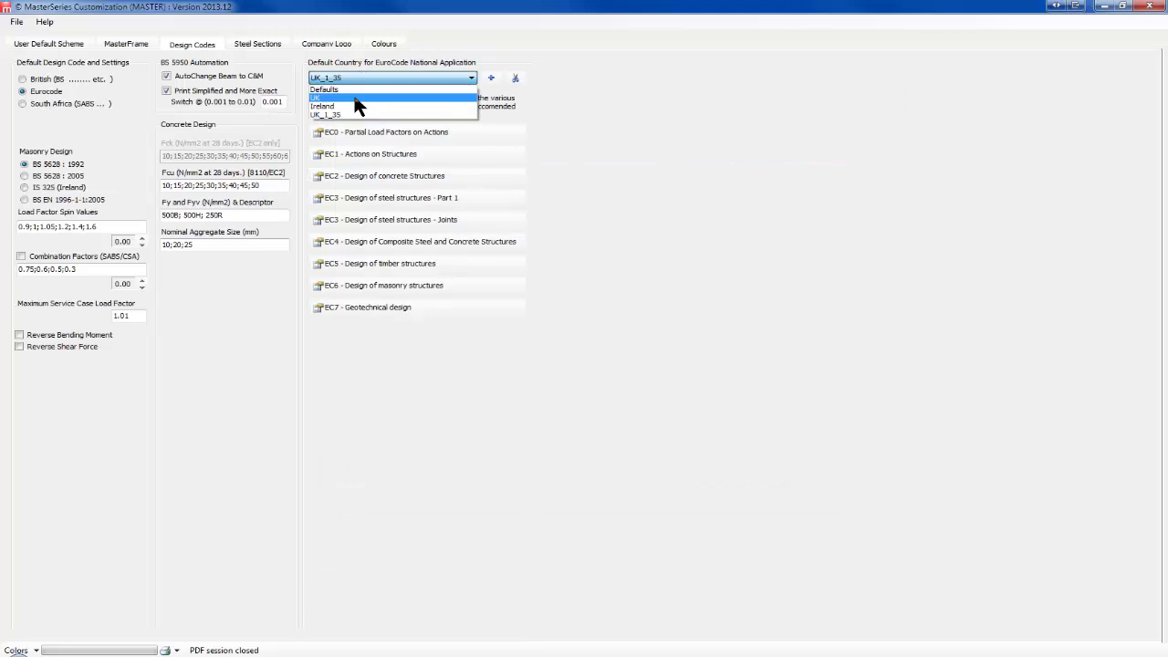
left_click(356, 104)
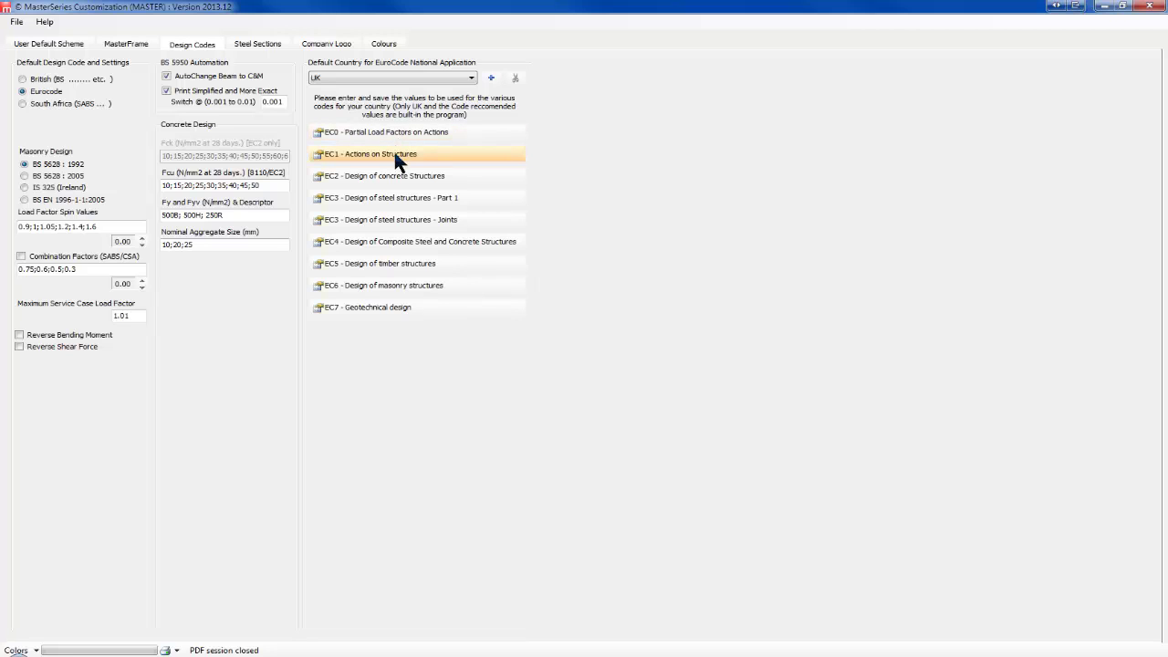
double_click(395, 153)
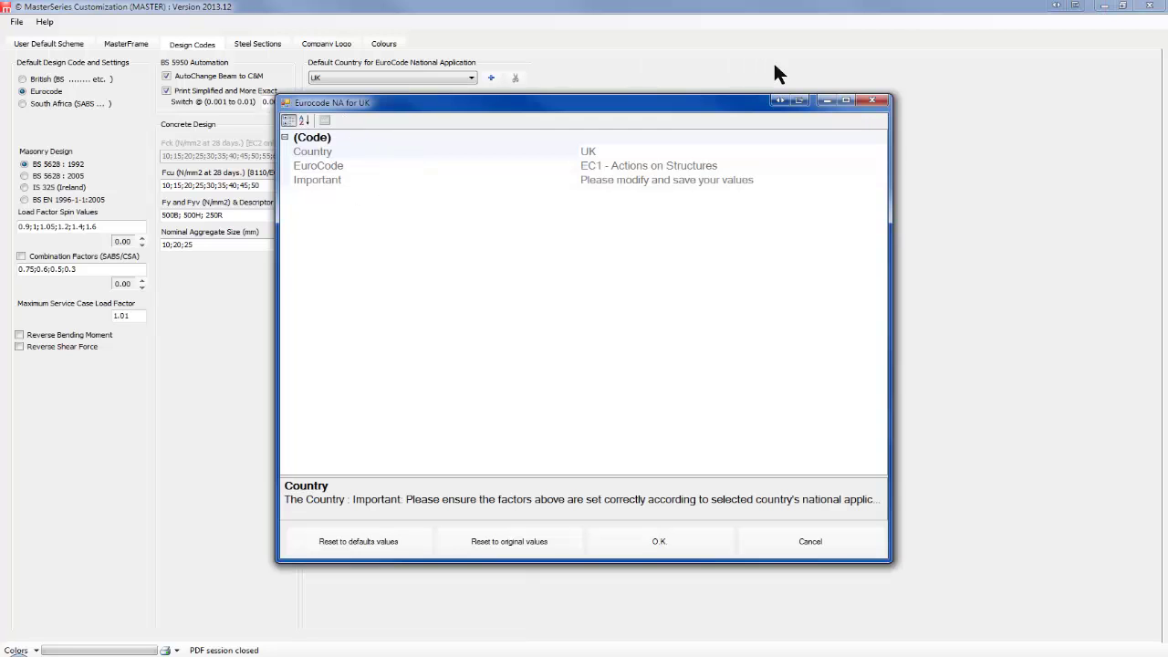
left_click(872, 100)
double_click(358, 130)
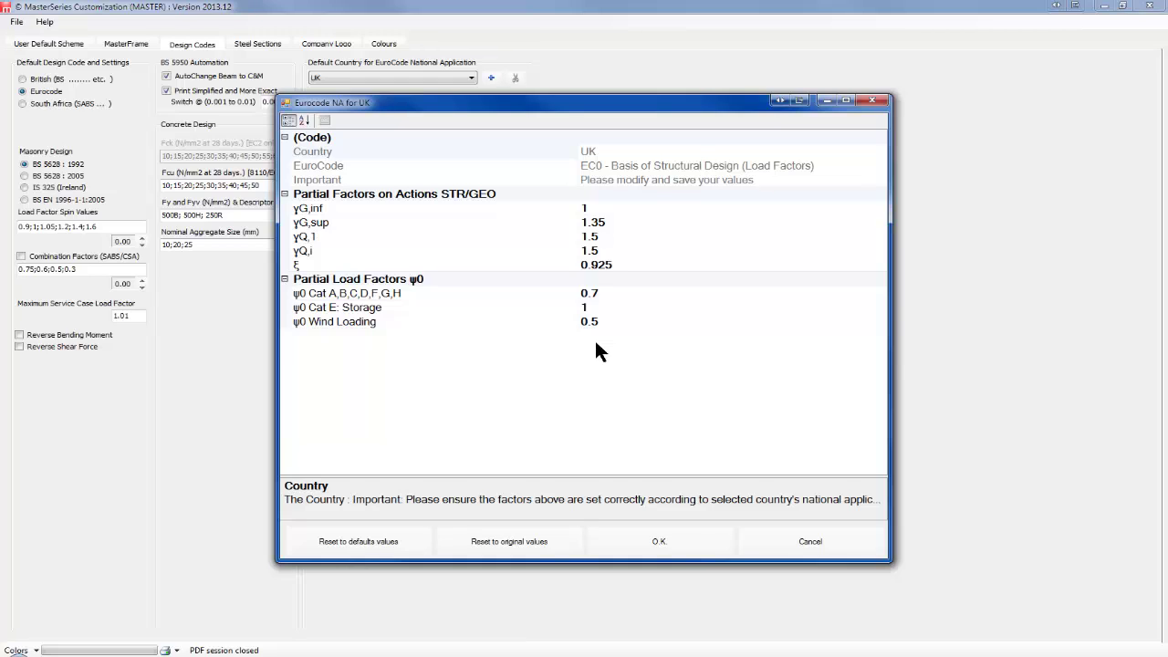
left_click(665, 541)
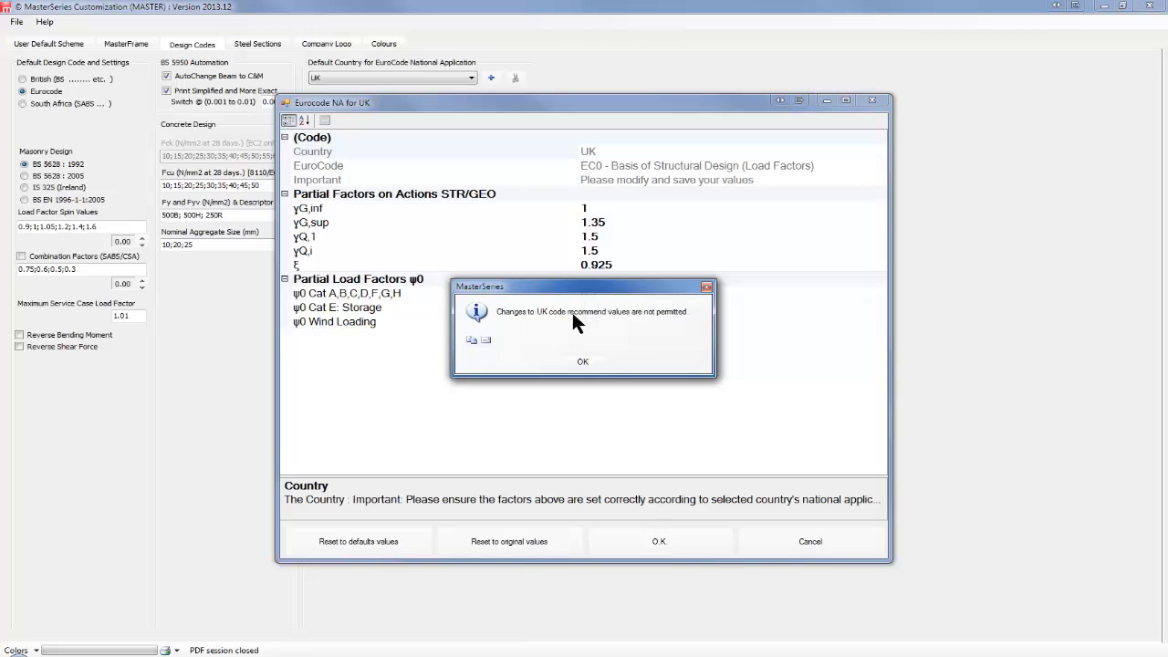
left_click(582, 363)
Check the available Eurocode countries and examine the UK EC2 concrete design factors for bending, deflection, dimensional checks and shear
left_click(400, 77)
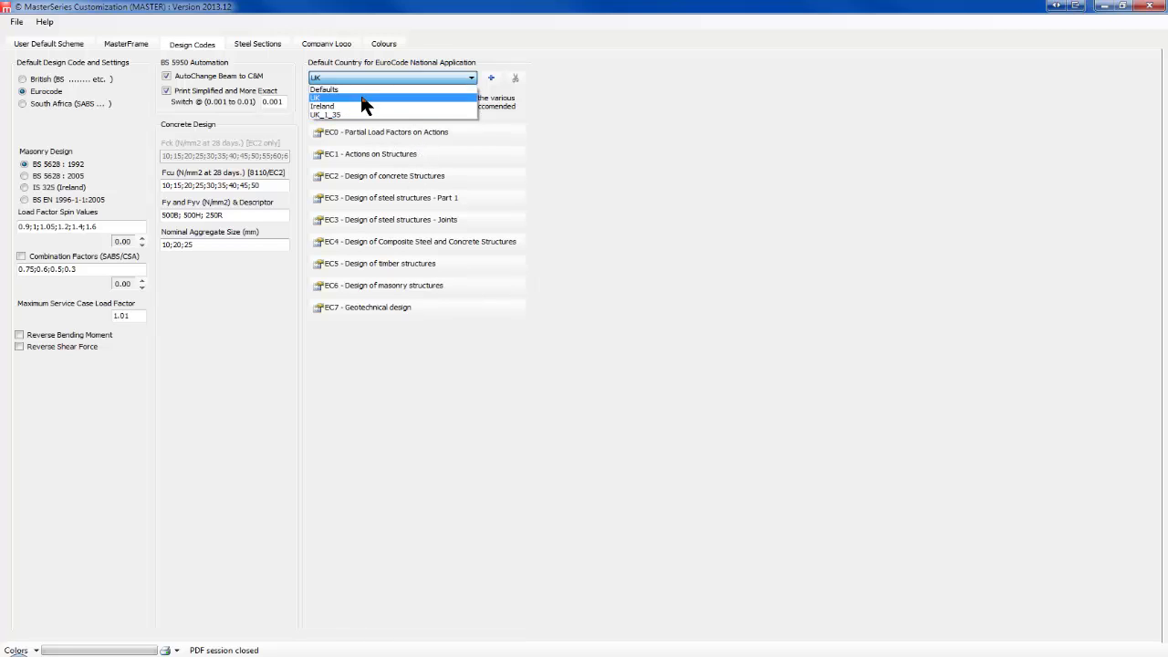
left_click(625, 52)
left_click(392, 178)
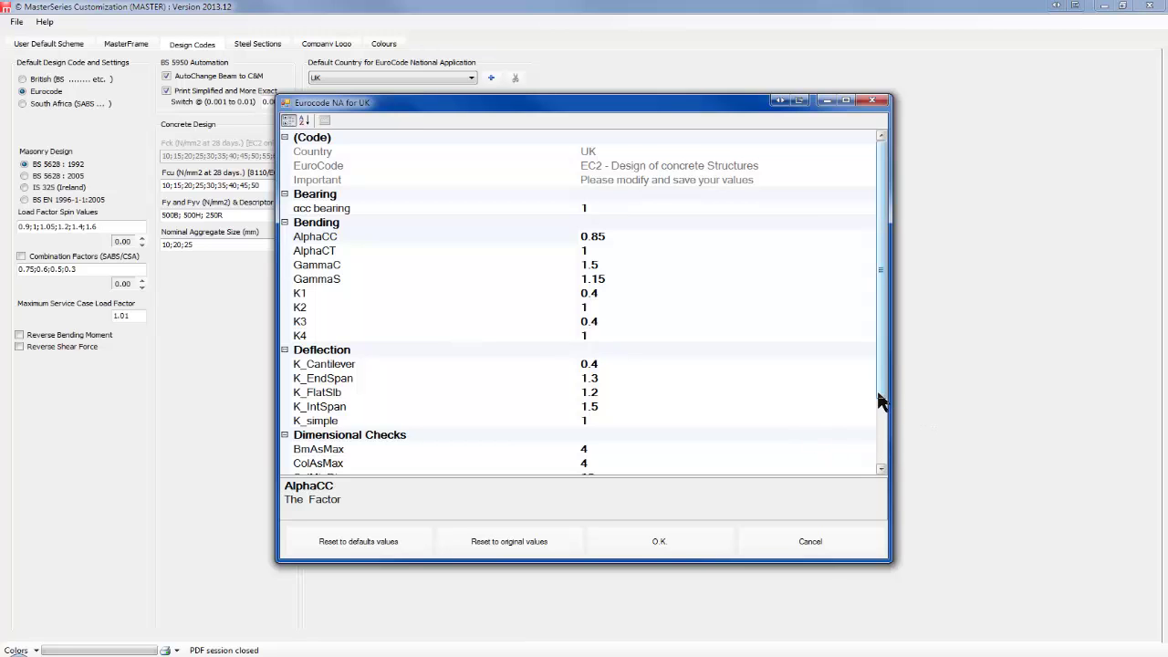
left_click_drag(880, 392, 878, 459)
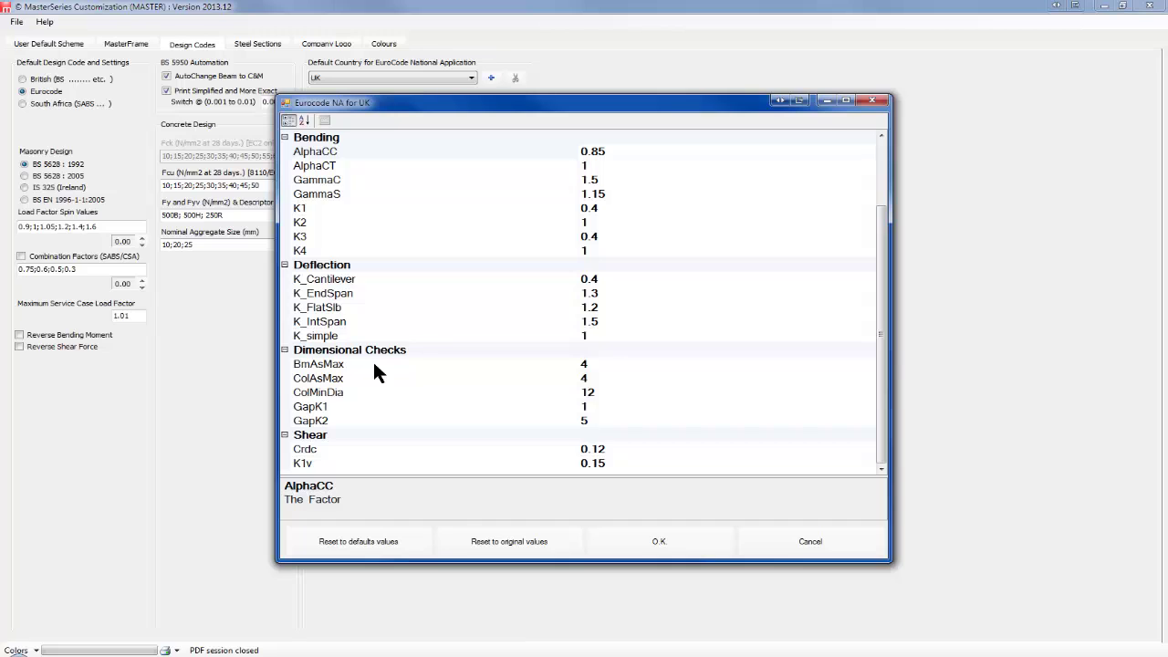
left_click(882, 173)
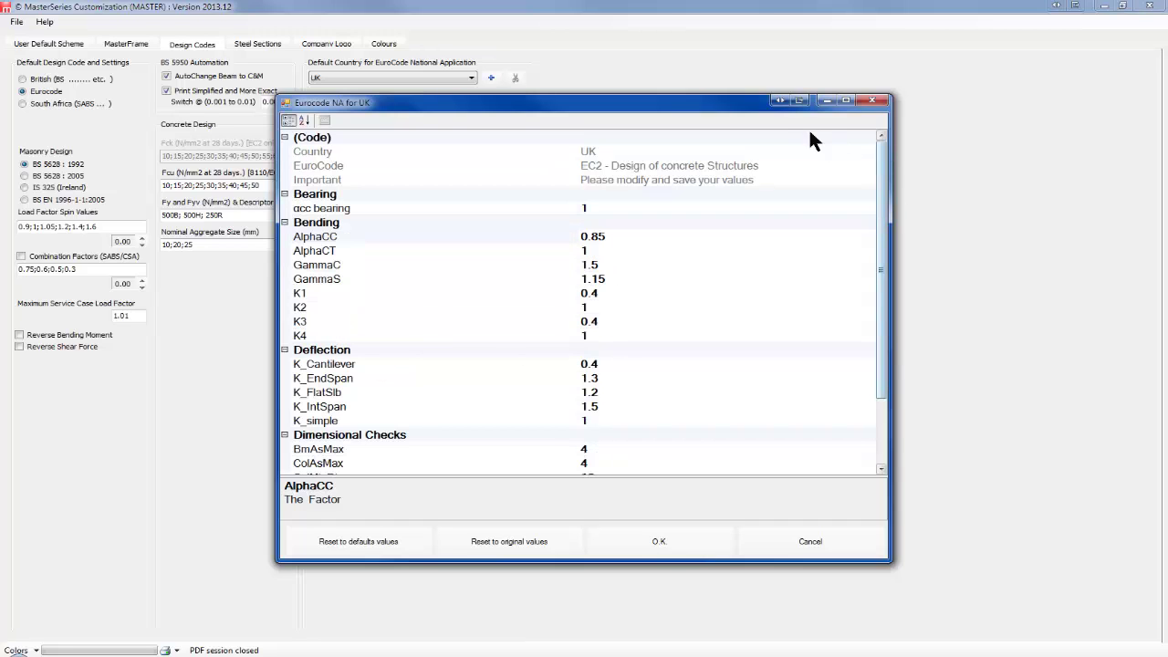
left_click(871, 100)
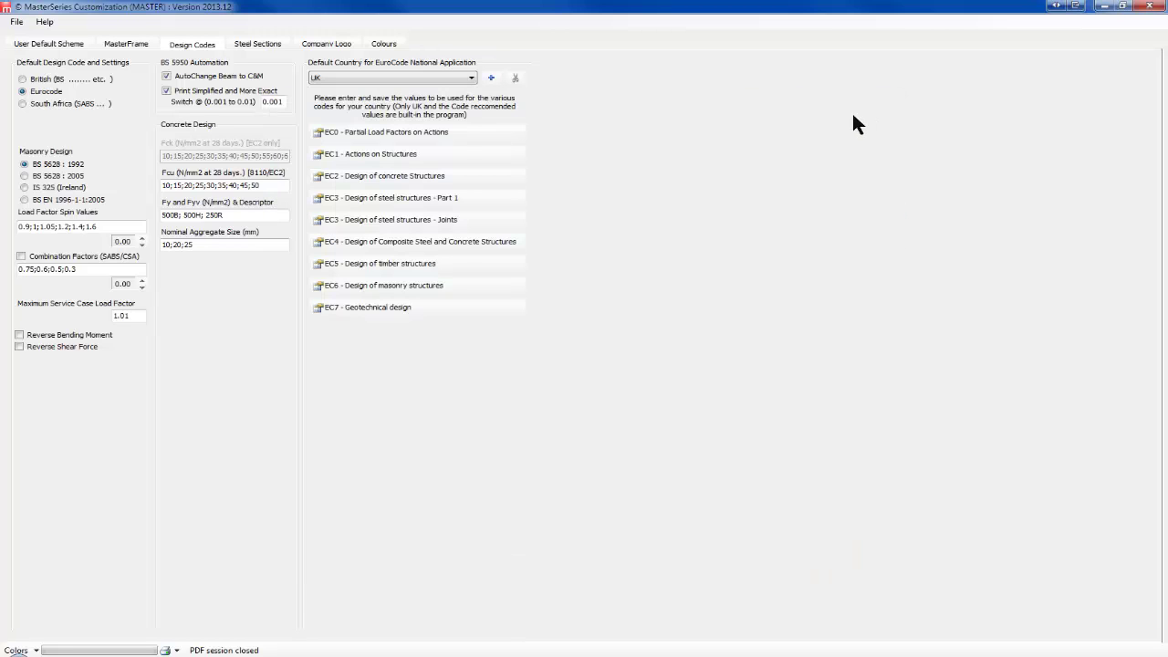
Add grade 500C after 500B in the concrete design Fy and Fyv descriptor list
double_click(179, 186)
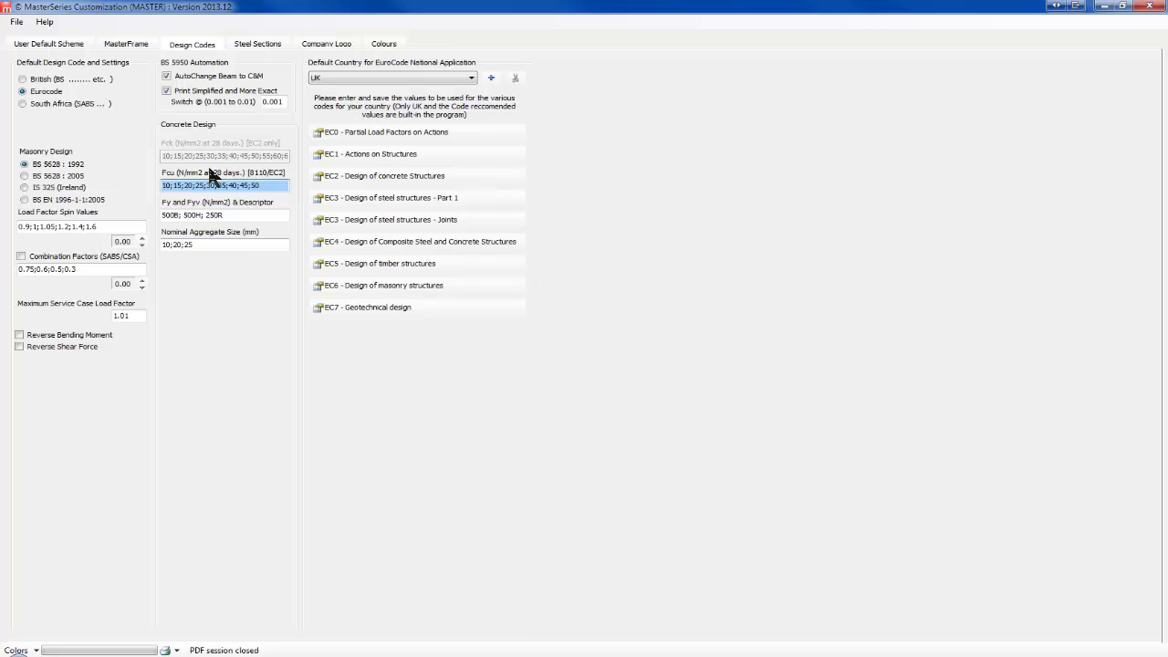
left_click(170, 215)
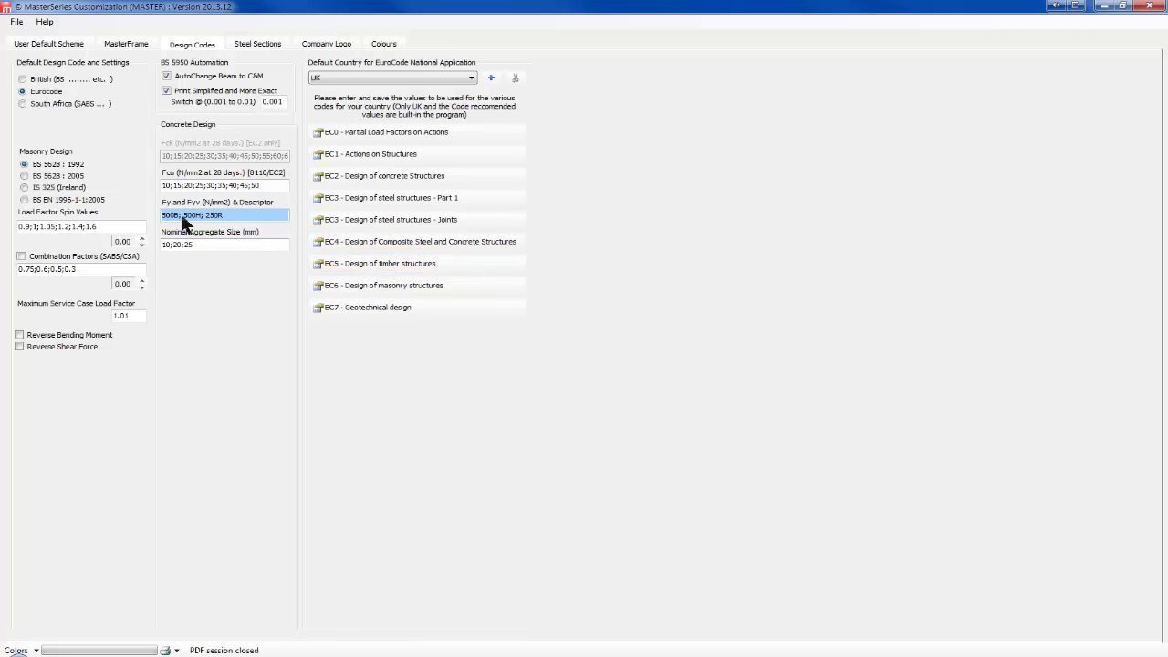
left_click_drag(180, 215, 101, 393)
key("Right")
type("500B;")
key("BackSpace")
type("C")
key("Tab")
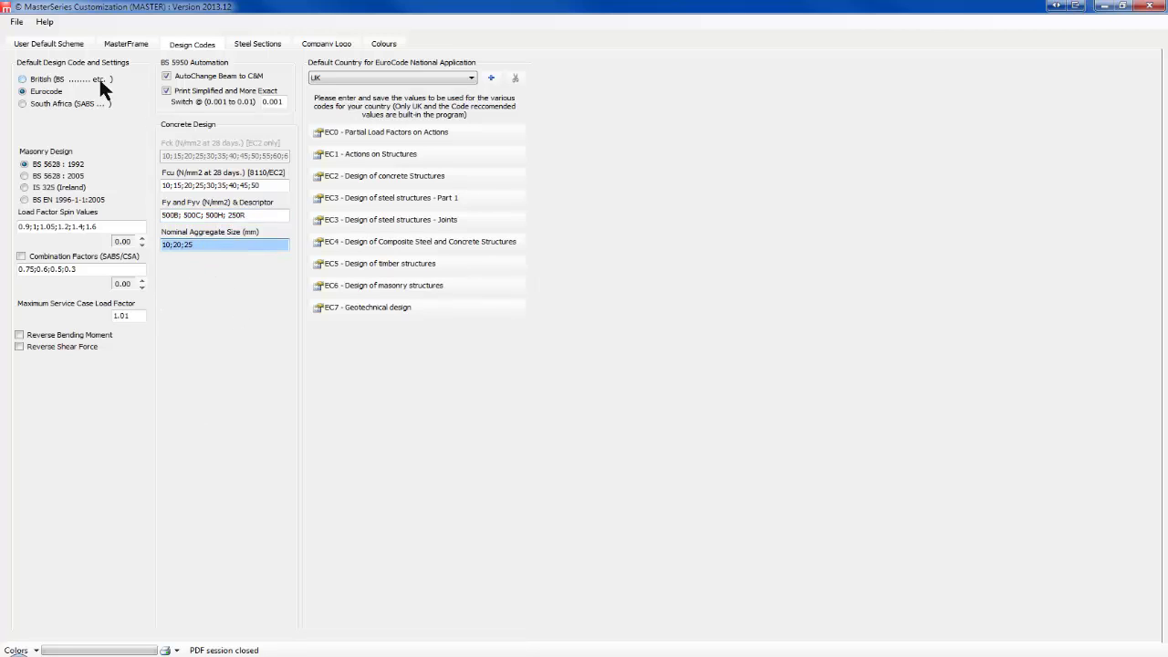
Exit MasterSeries Customization using the current settings and confirm
left_click(16, 22)
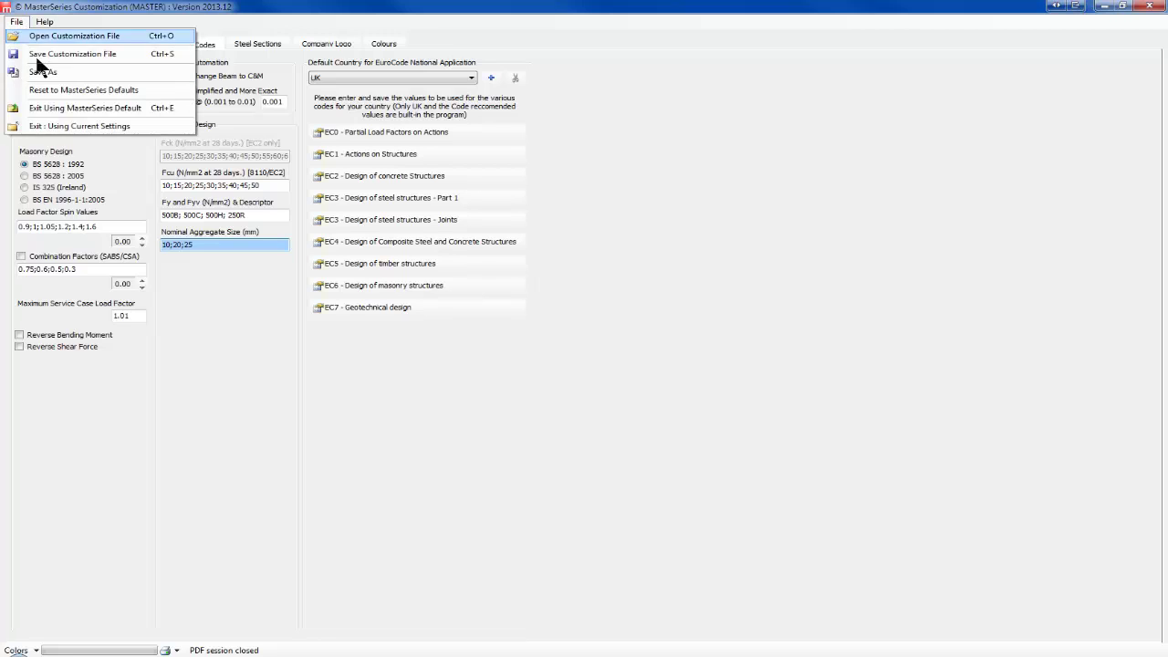
left_click(86, 129)
left_click(527, 362)
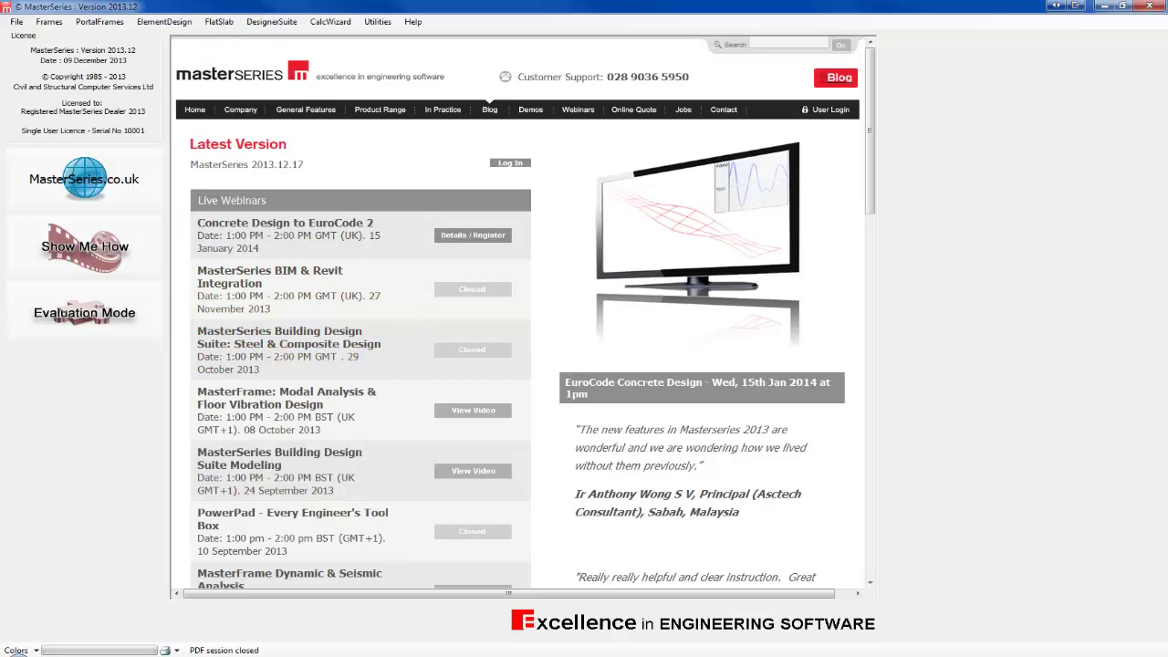
Switch to MasterFrame and open the file 1- 2D Concrete Example from the Concrete Demo Files folder
left_click(48, 22)
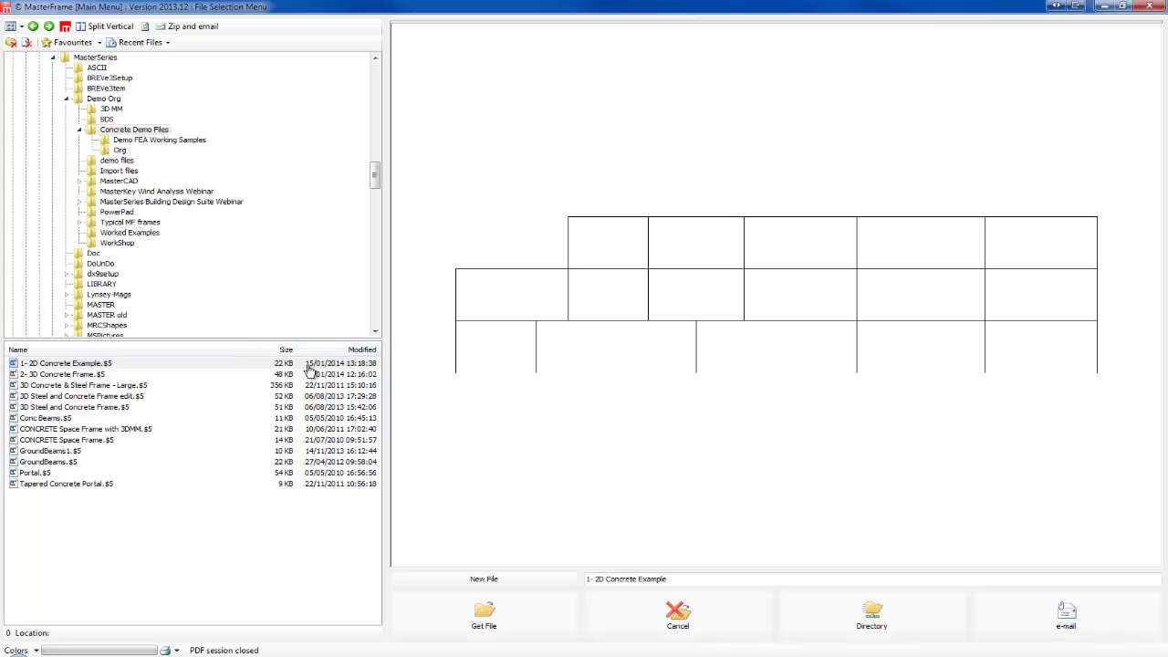
left_click(106, 365)
left_click(137, 42)
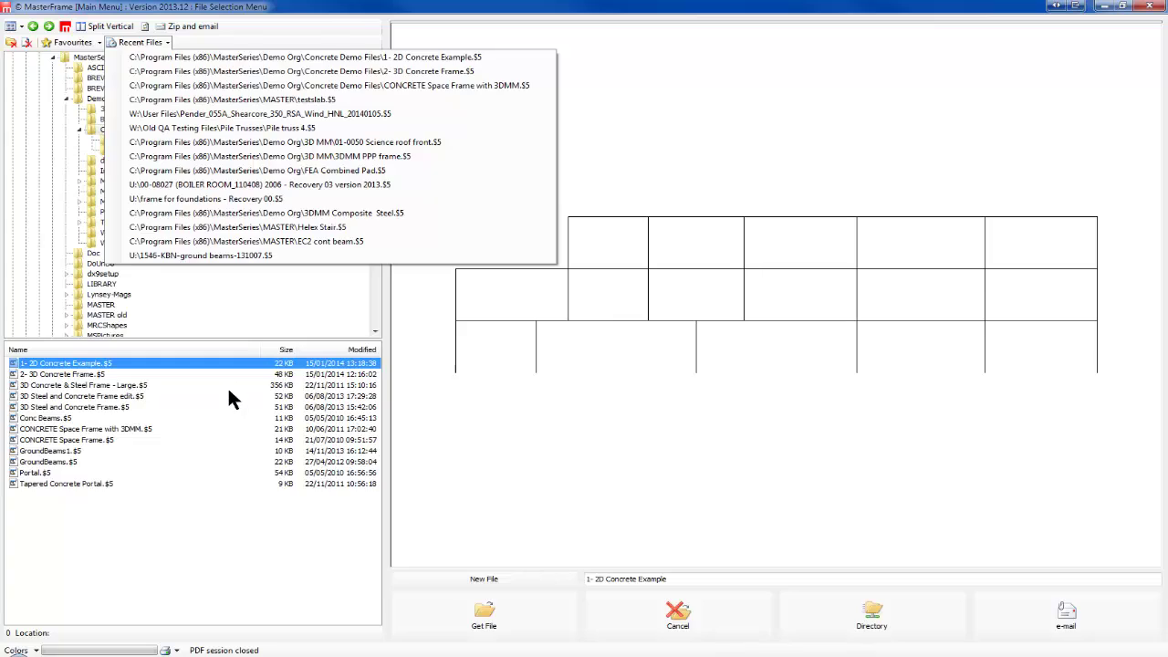
left_click(485, 613)
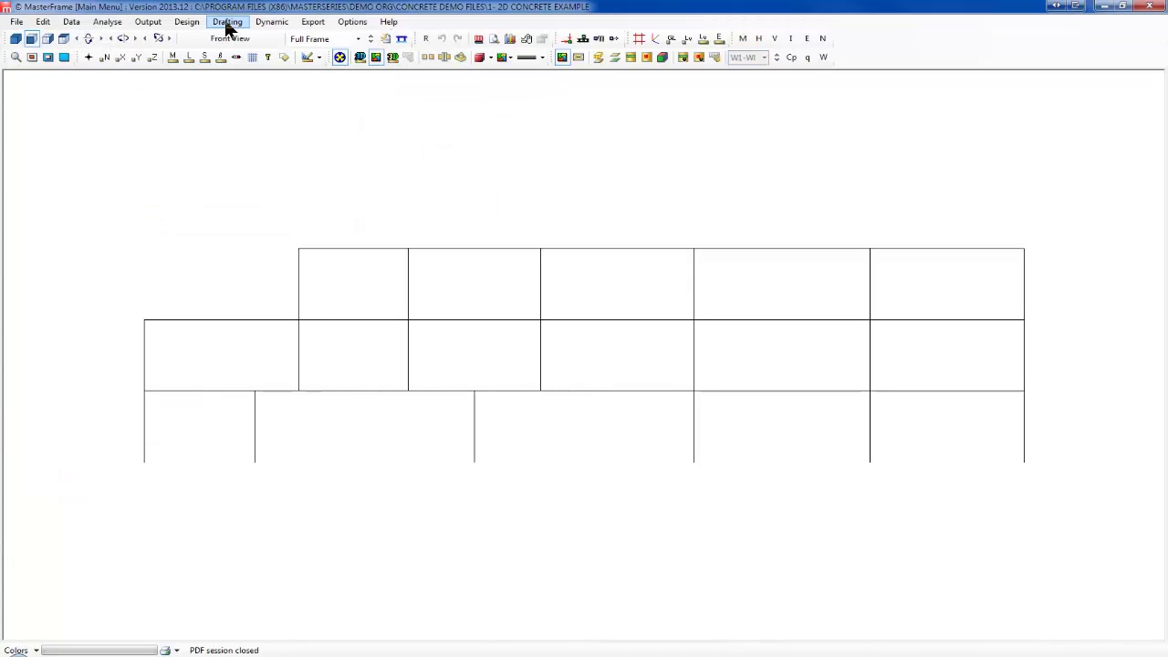
Delete all concrete design briefs of the 2D concrete frame
left_click(189, 23)
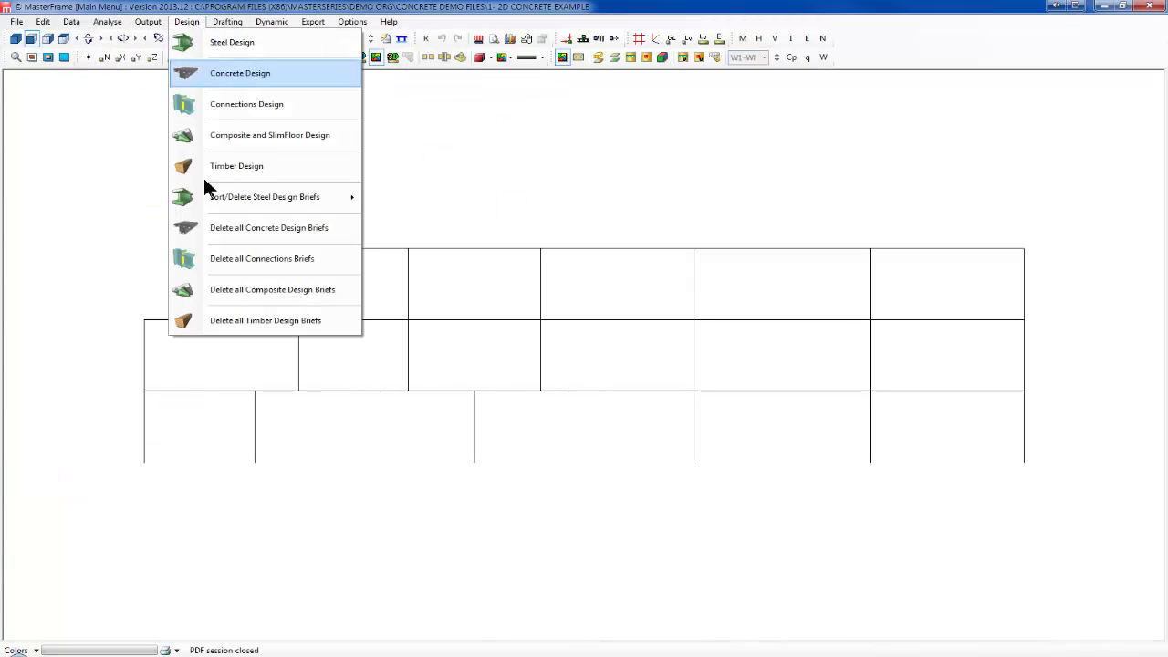
left_click(256, 232)
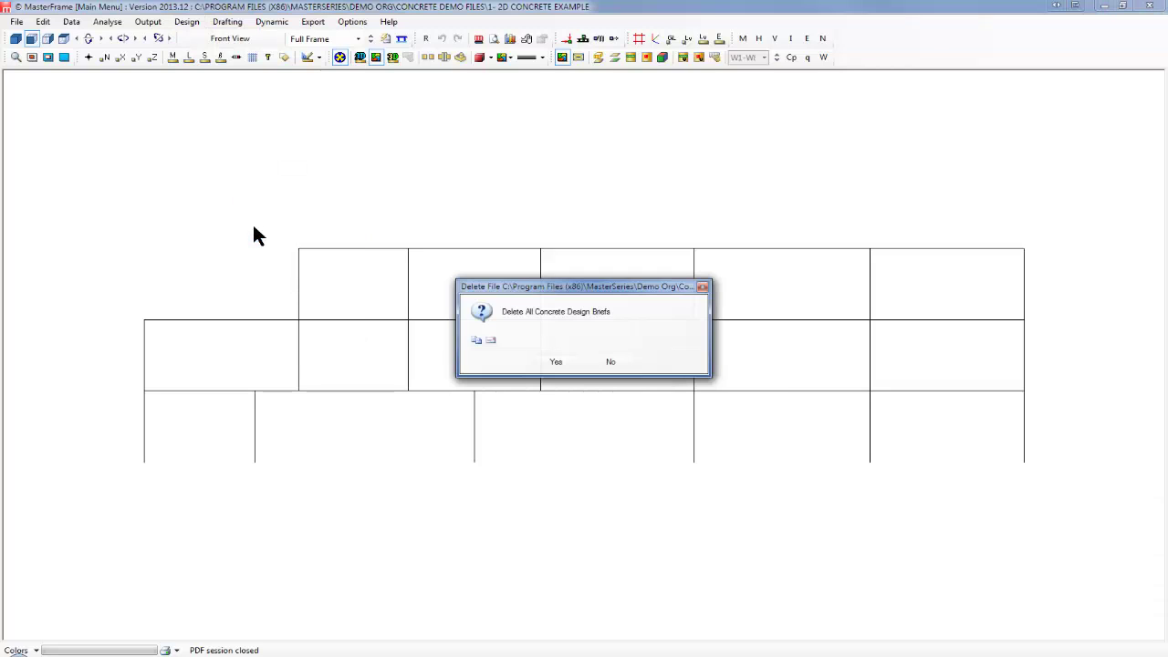
left_click(558, 362)
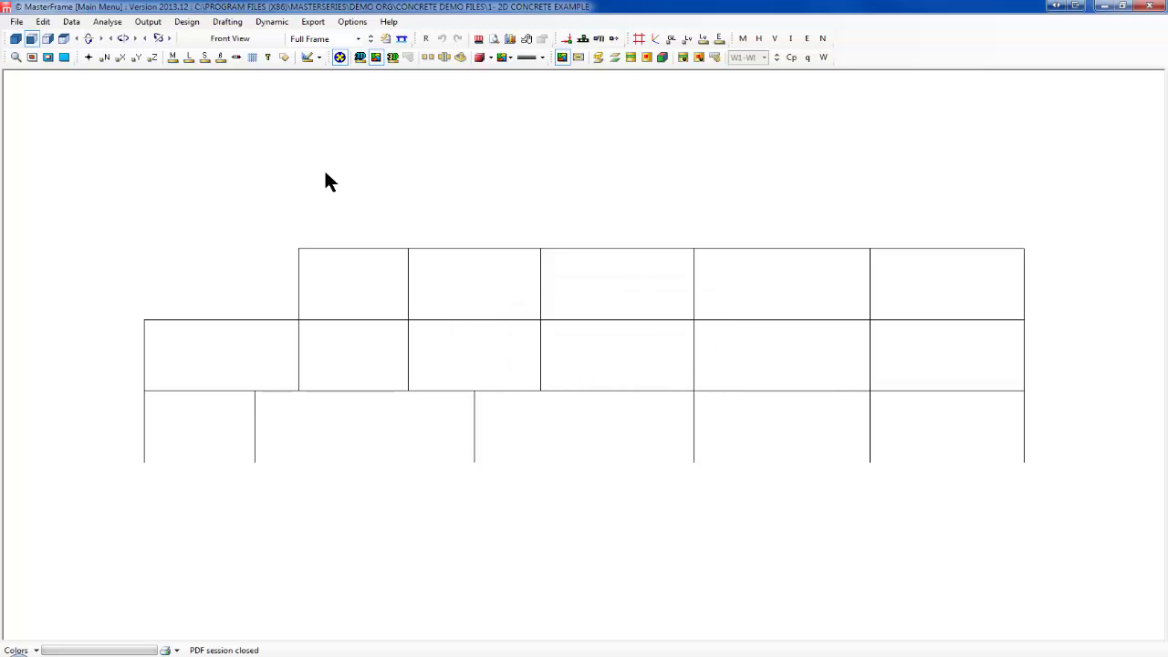
Start Concrete Design for the frame and check the saved design defaults files without loading one
left_click(187, 21)
left_click(250, 73)
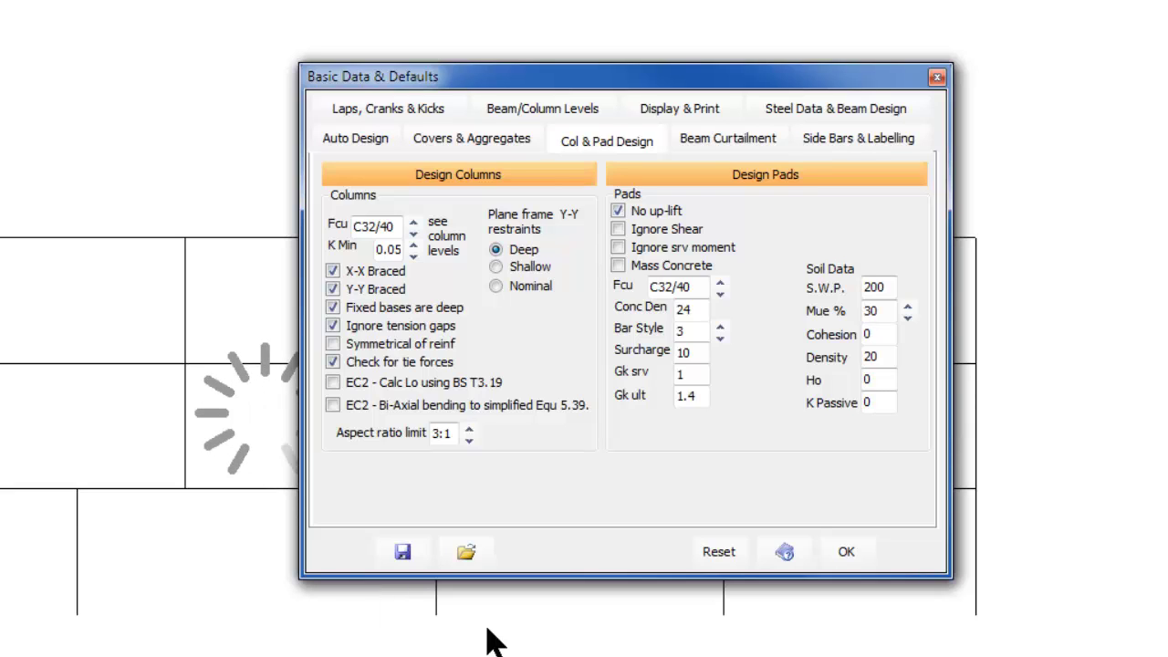
left_click(471, 563)
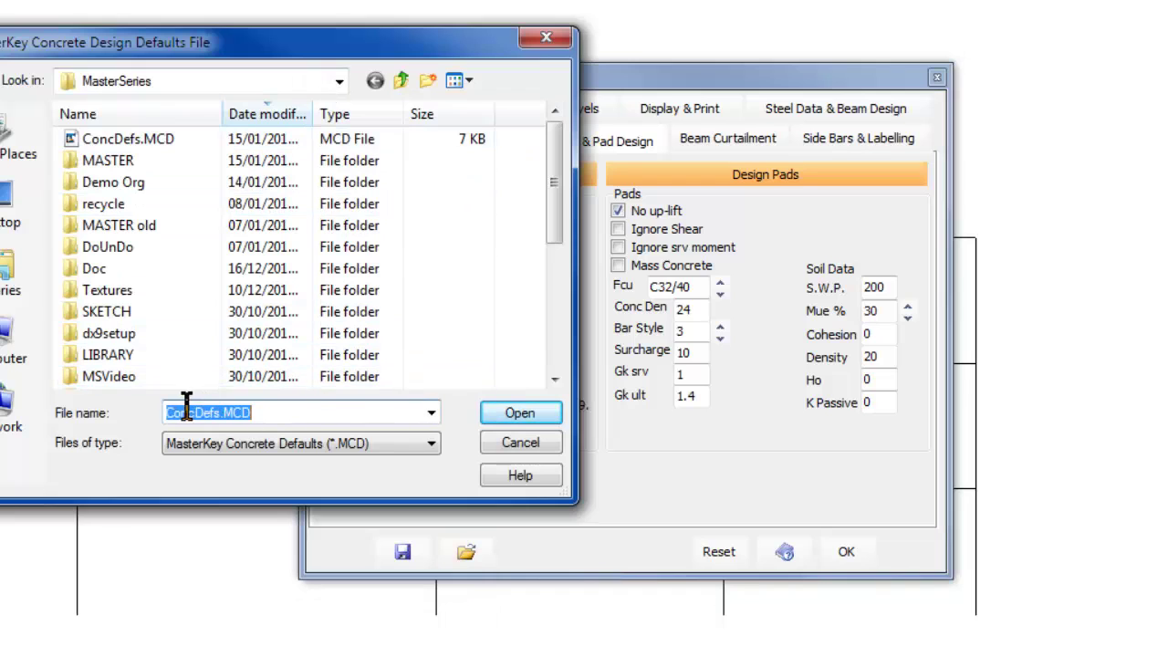
left_click(518, 443)
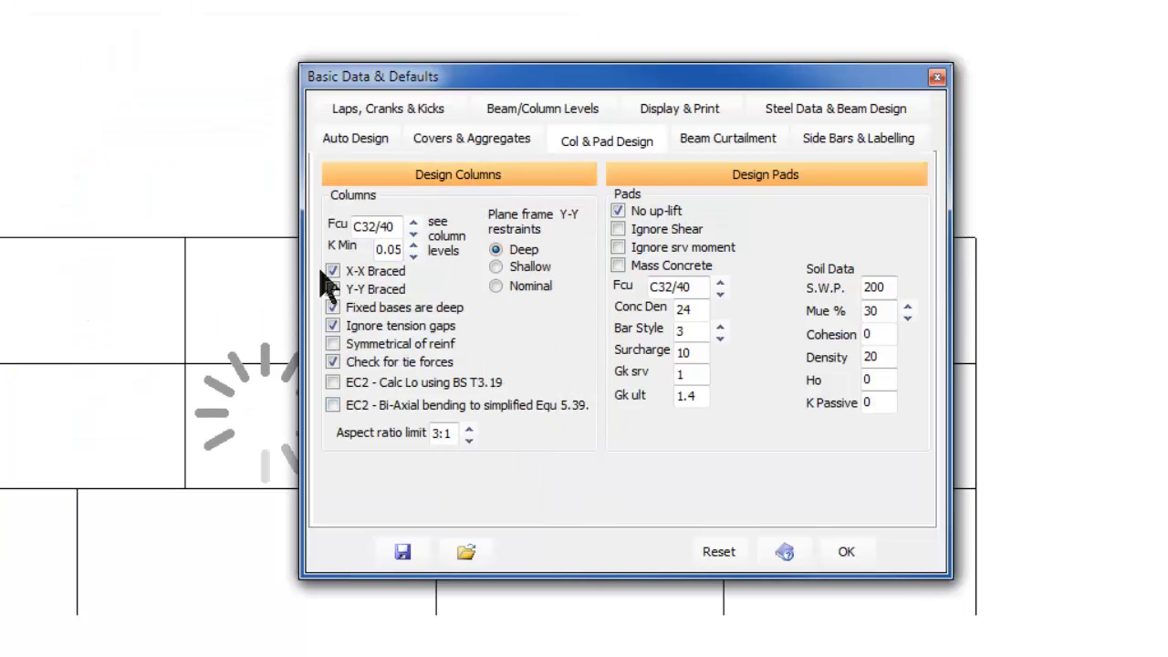
Set the steel grade of both Fy Main Bars and Fy Links to 500B in the concrete design defaults
left_click(815, 122)
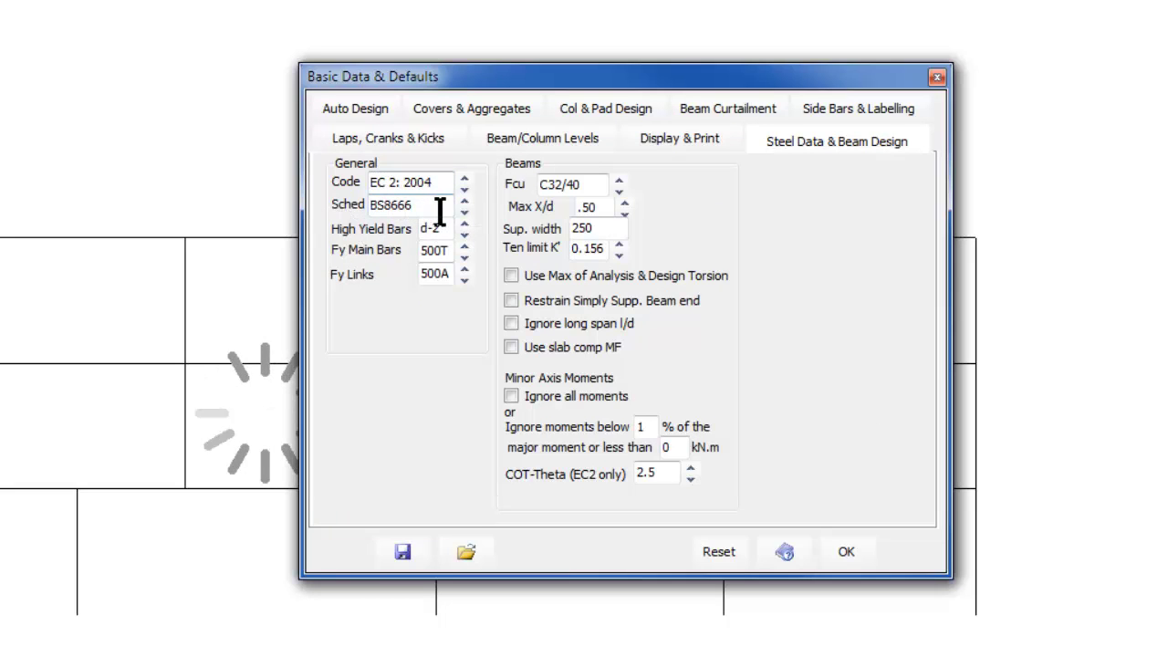
left_click(465, 257)
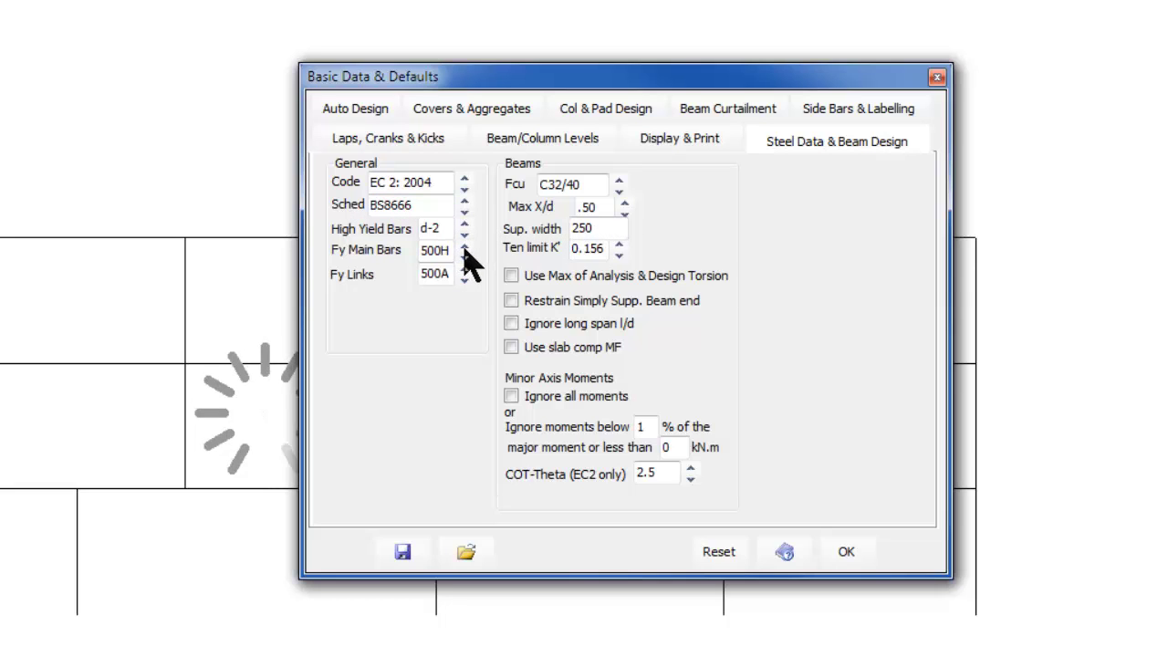
left_click(464, 256)
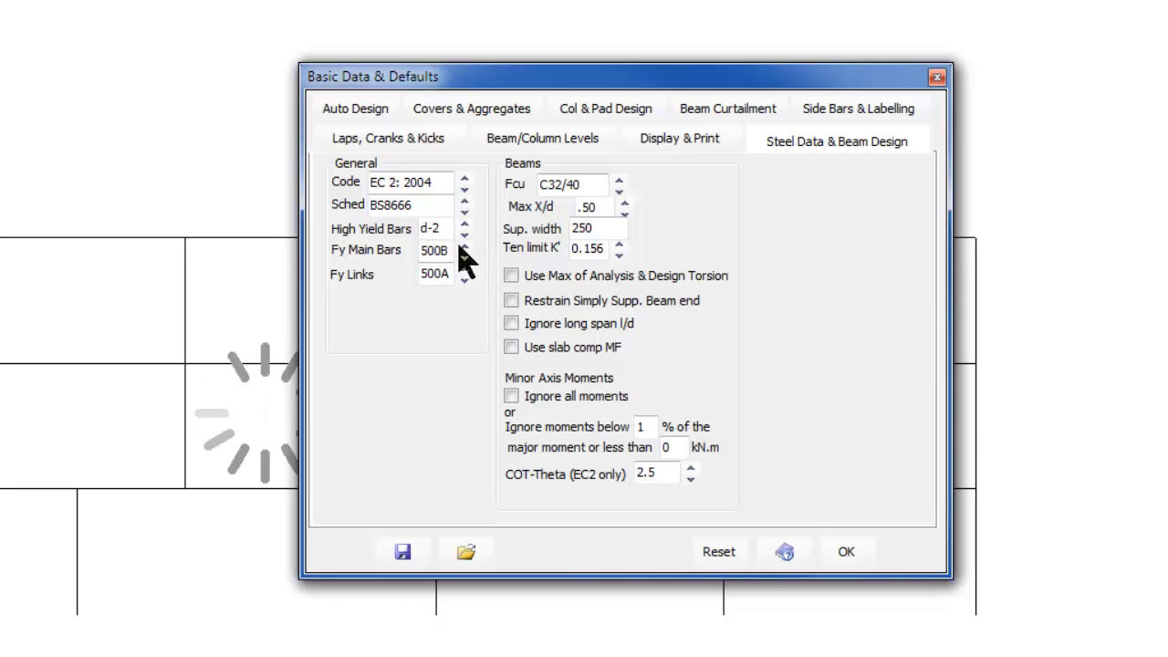
left_click(464, 273)
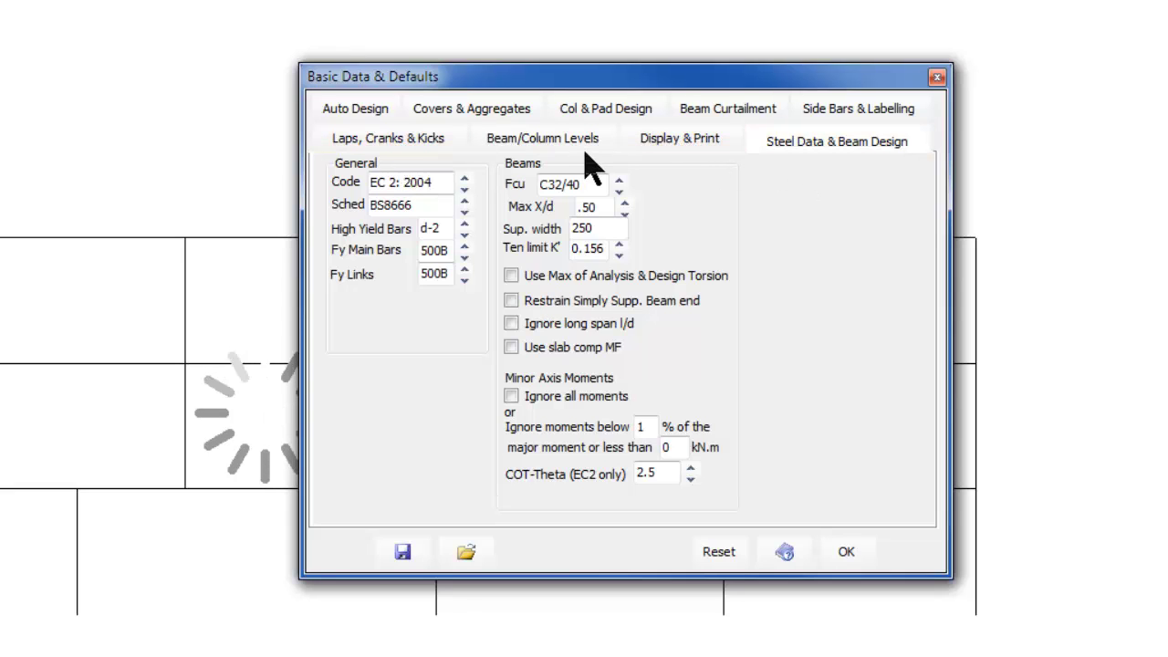
Set the maximum auto-design bar diameter to 32 for the beams' top and bottom bars and for the column bars
left_click(392, 146)
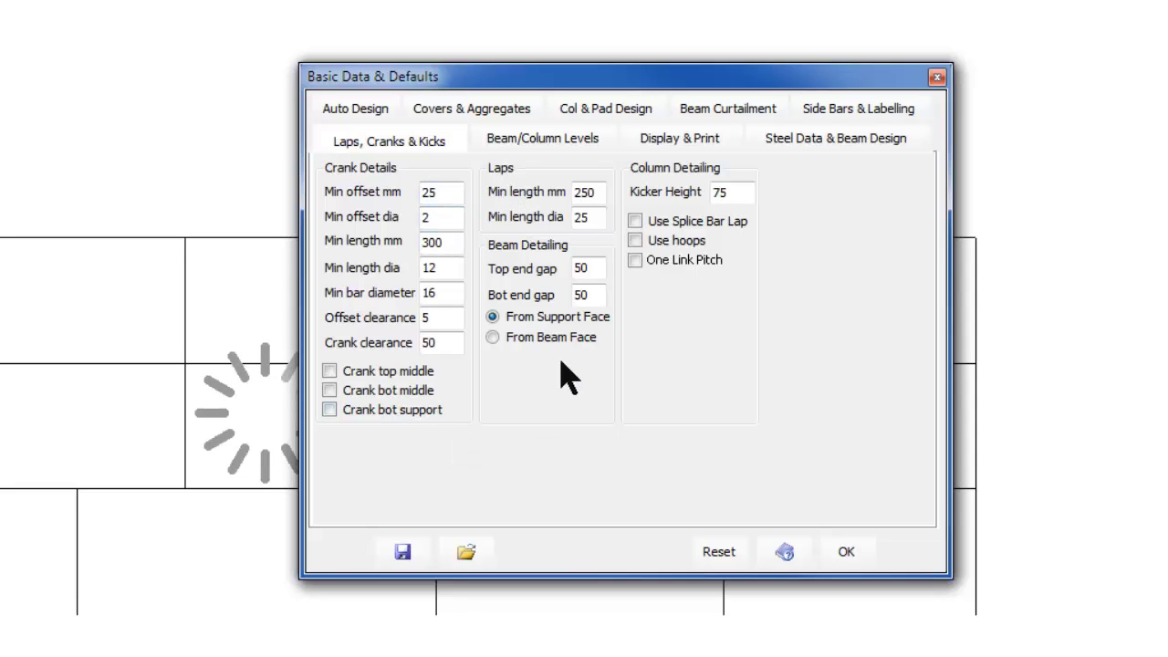
left_click(376, 114)
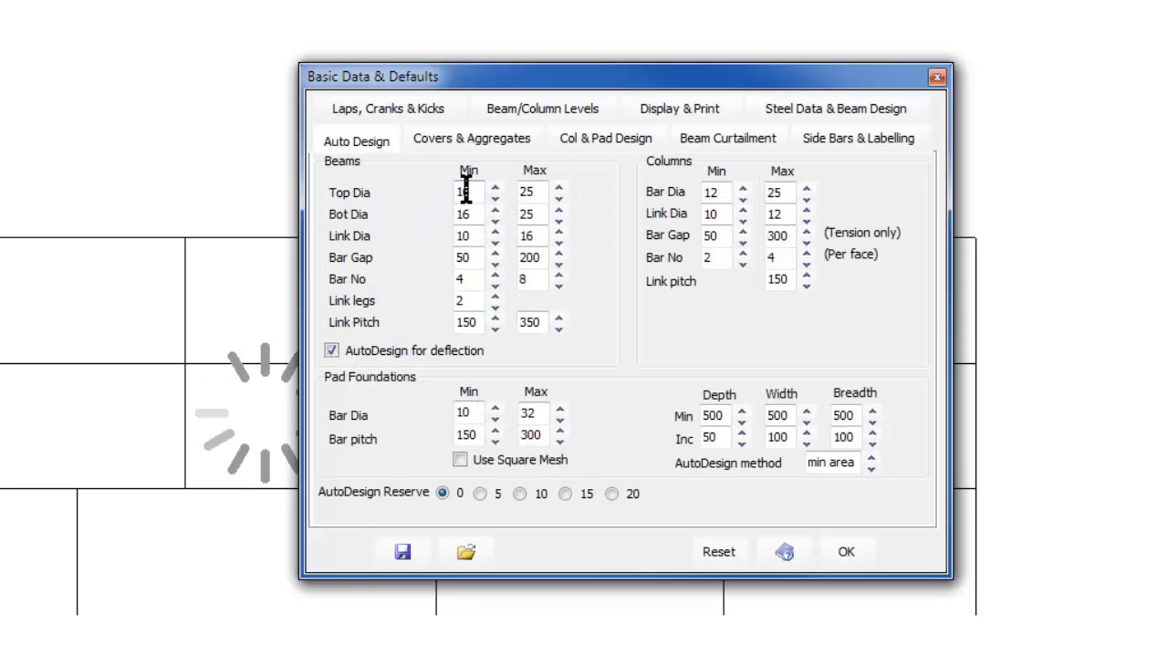
left_click(558, 186)
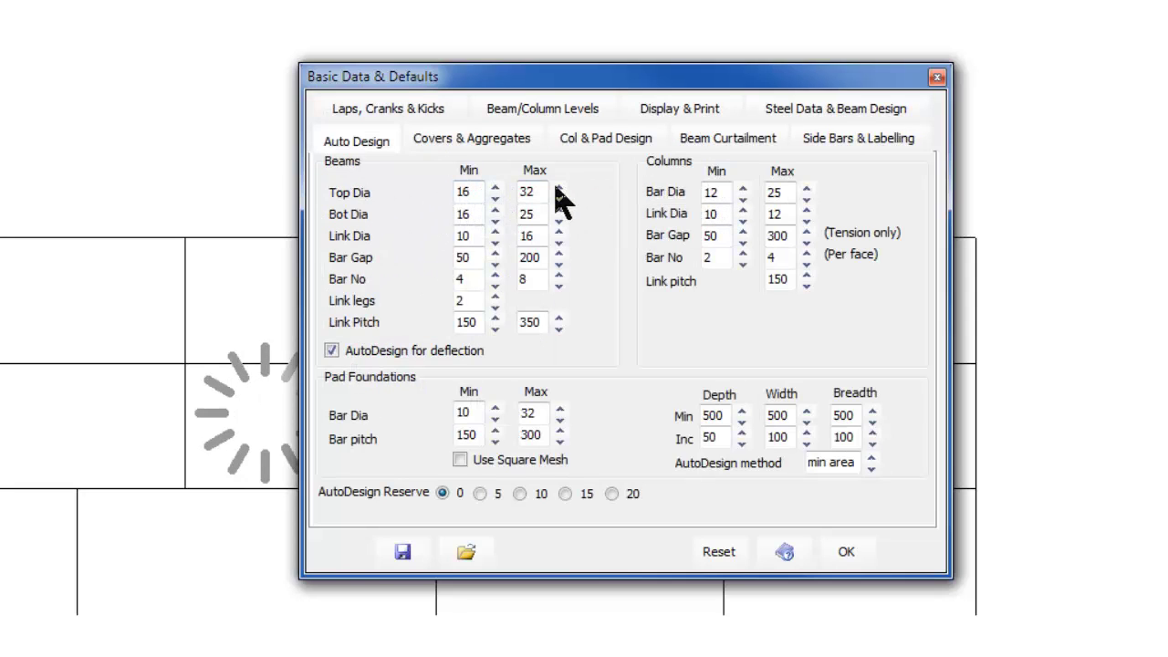
left_click(559, 209)
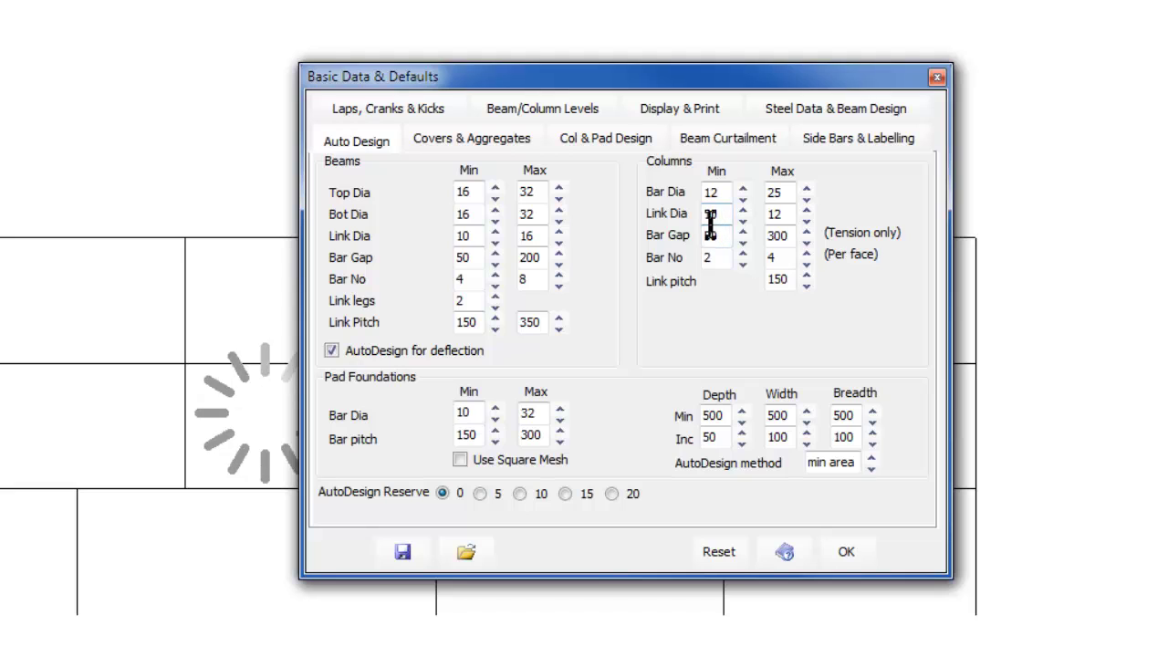
left_click(807, 187)
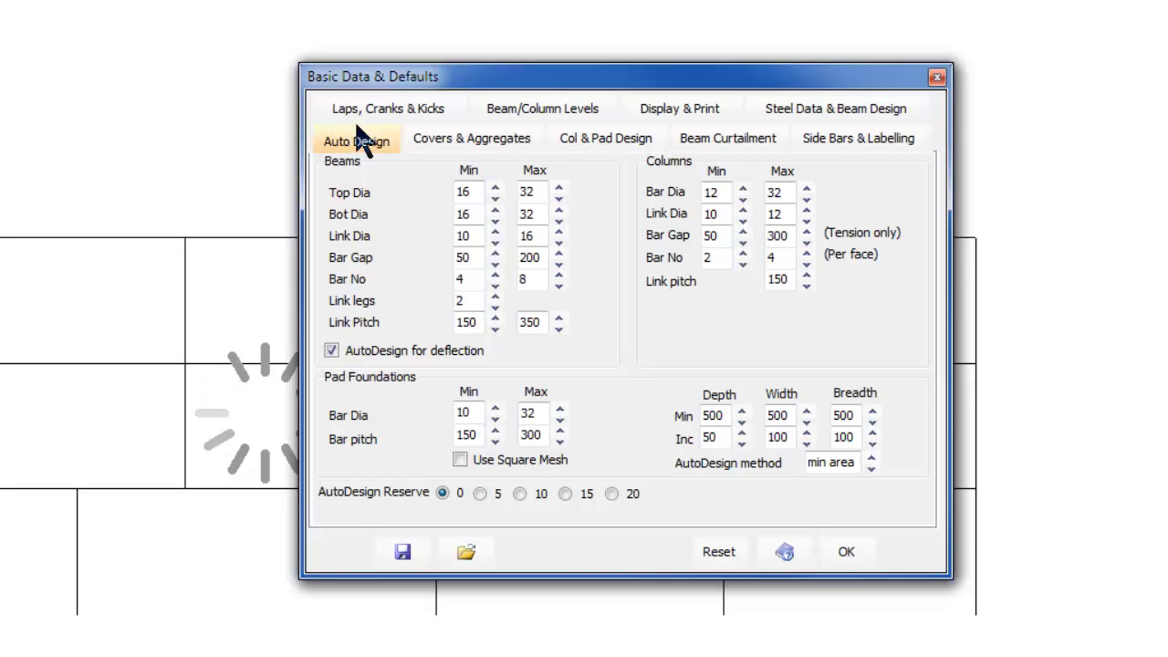
Enable the Only deduct addition option for beam covers and set the pad covers to 50 at the top and 75 at the bottom
left_click(486, 149)
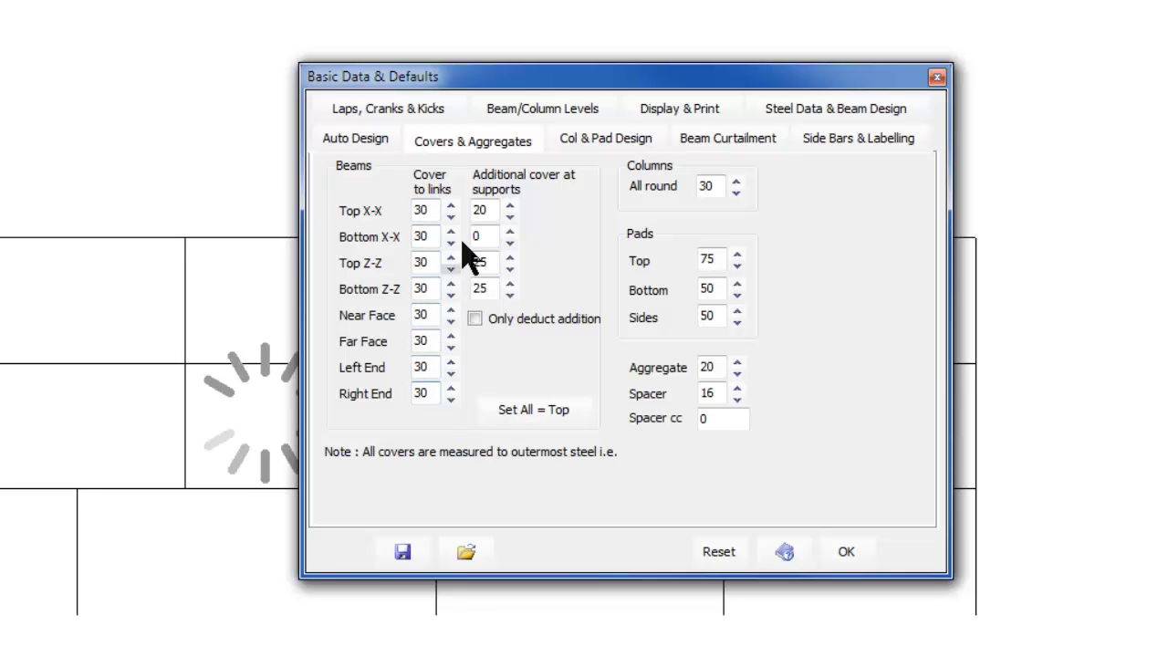
left_click(475, 319)
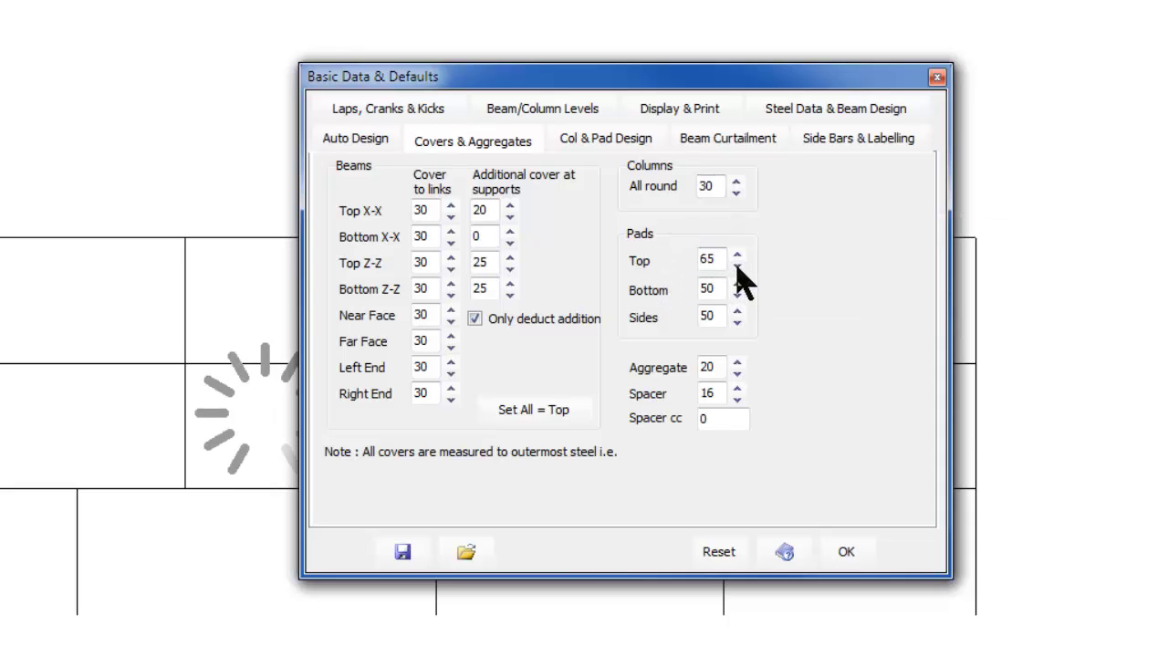
left_click(736, 266)
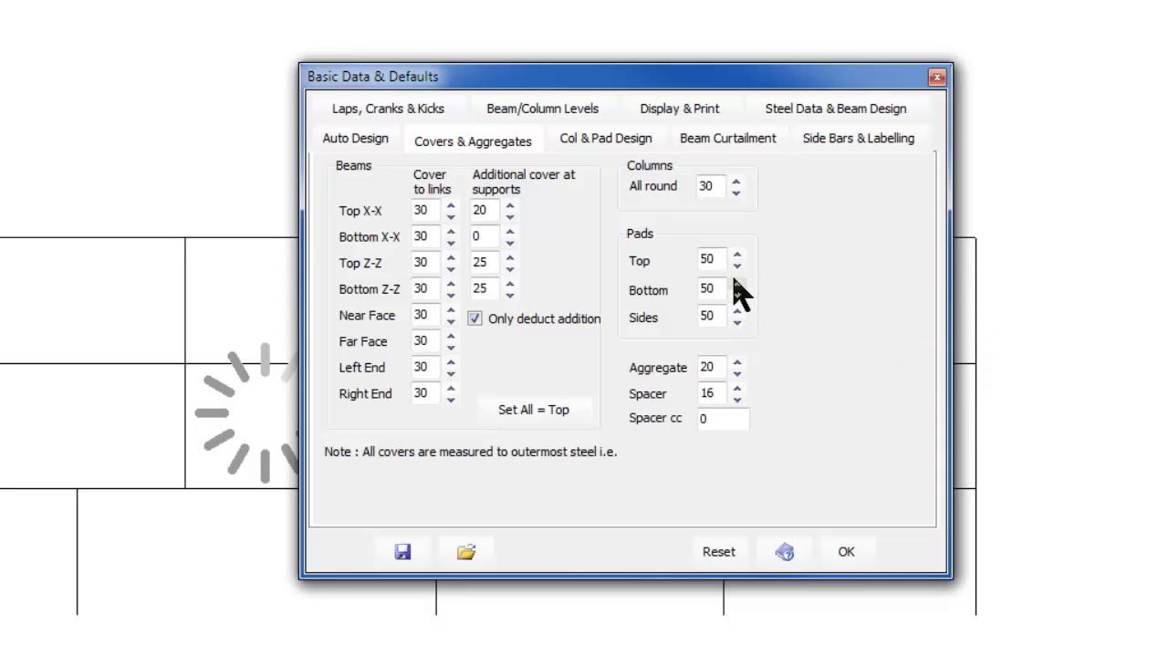
left_click(736, 284)
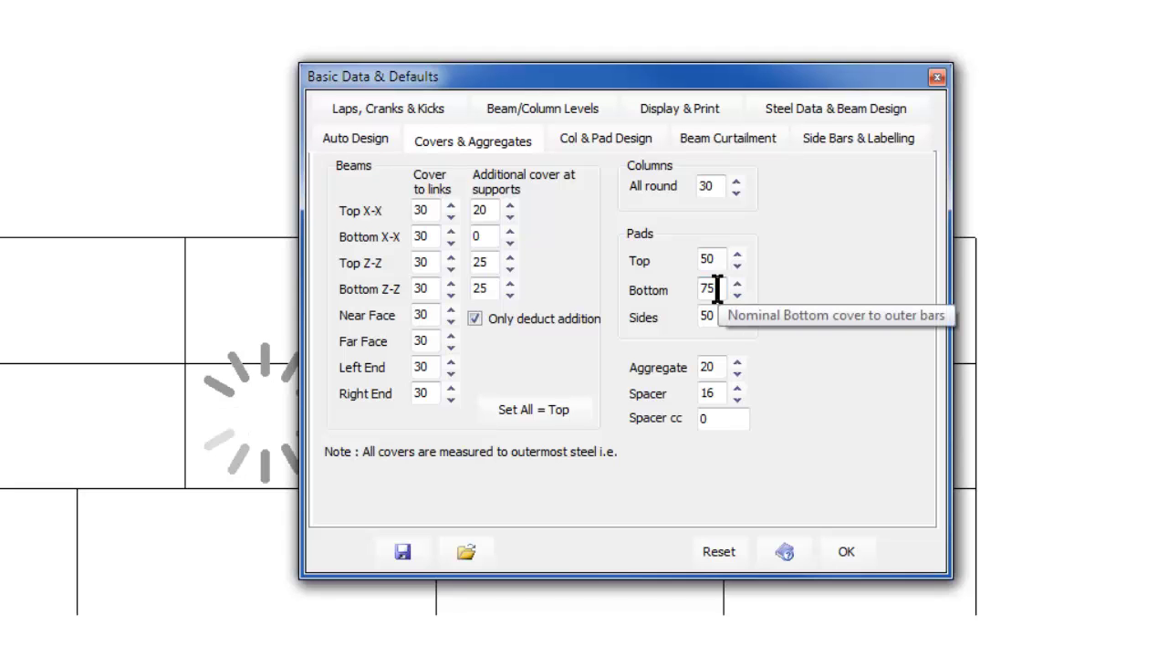
Save the concrete design defaults to the file ConcDefs.MCD in the MASTER folder
left_click(404, 553)
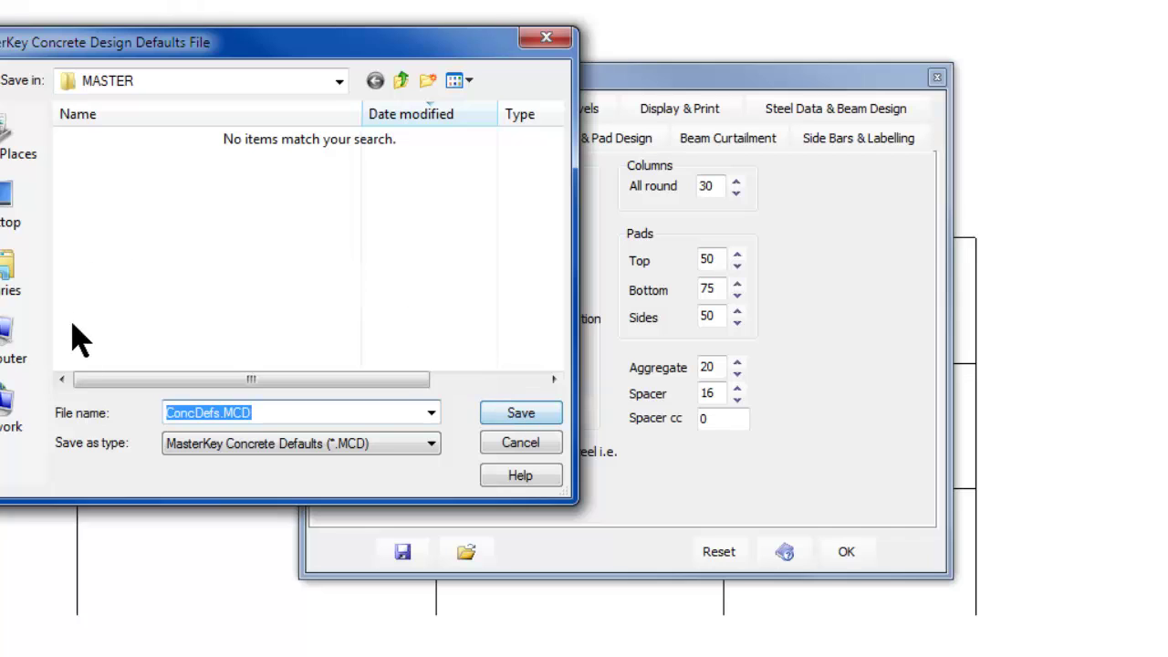
left_click(520, 415)
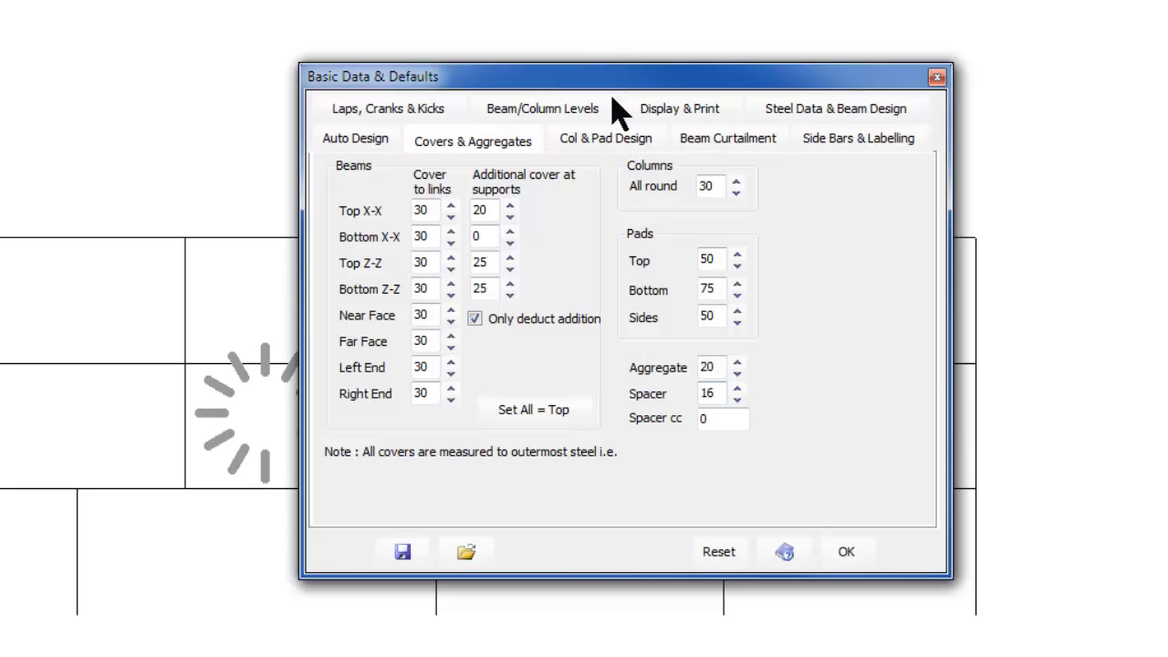
Enable EC2 - Calc Lo using BS T3.19 and EC2 - Bi-Axial bending to simplified Equ 5.39 for columns, and accept the defaults
left_click(591, 146)
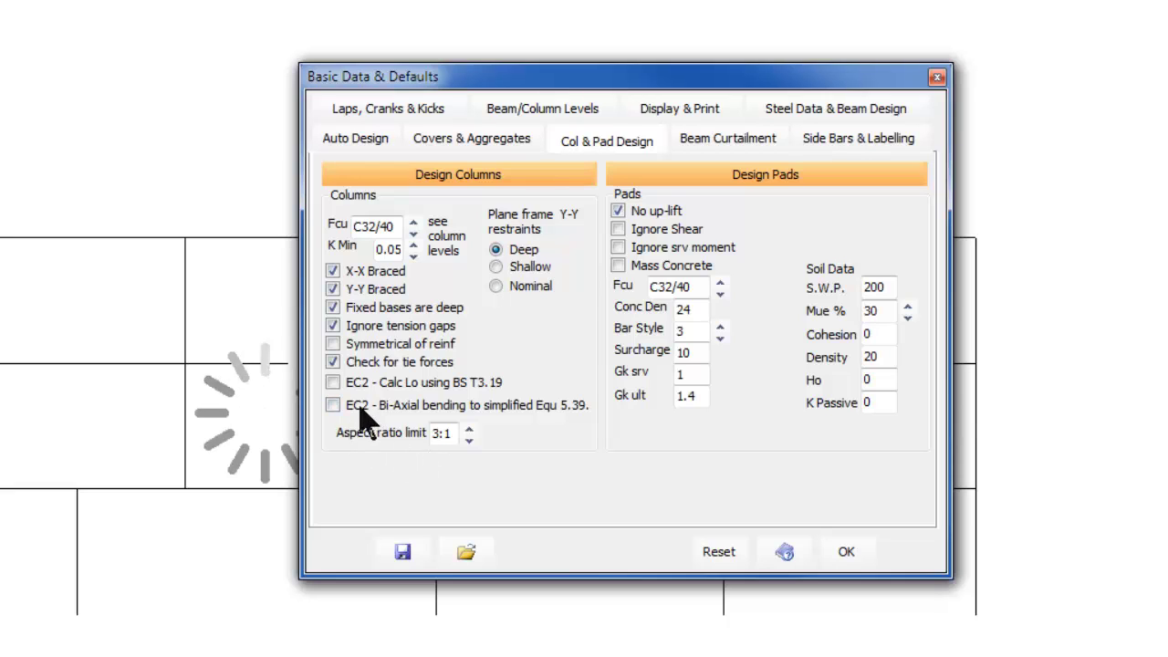
left_click(332, 383)
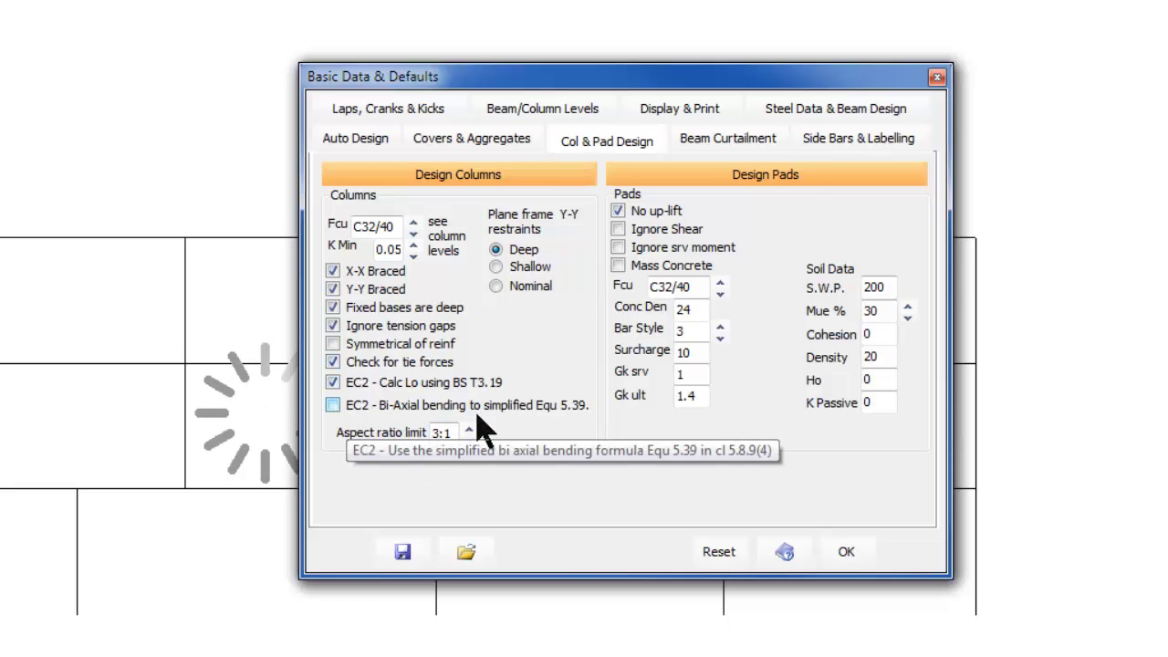
left_click(332, 404)
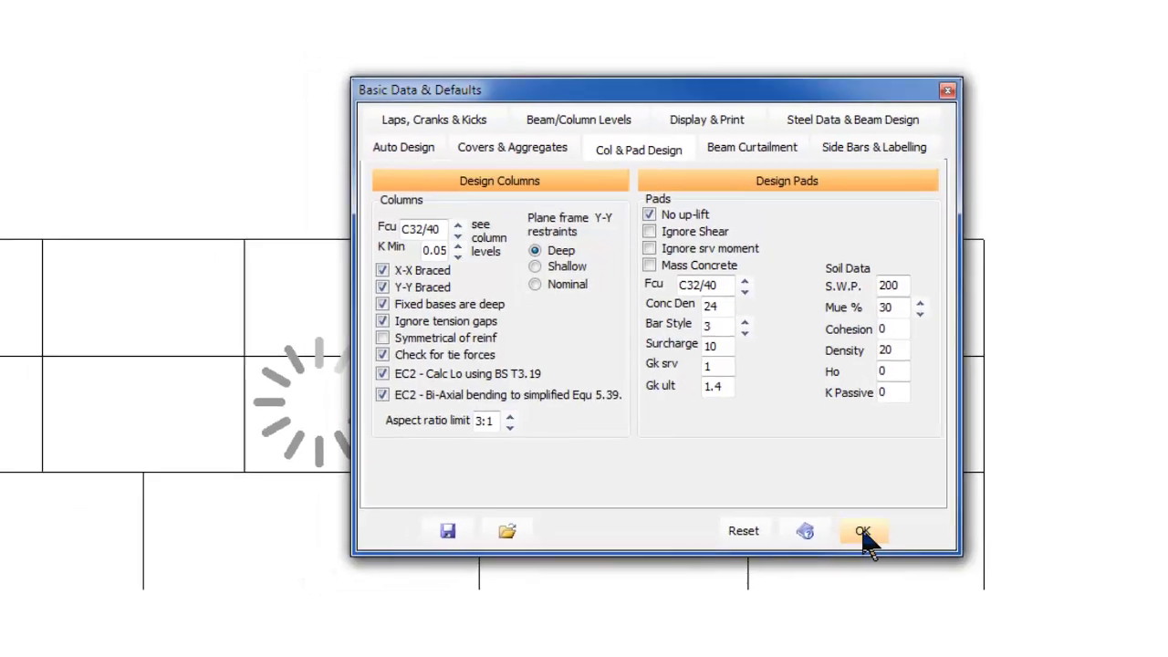
left_click(945, 427)
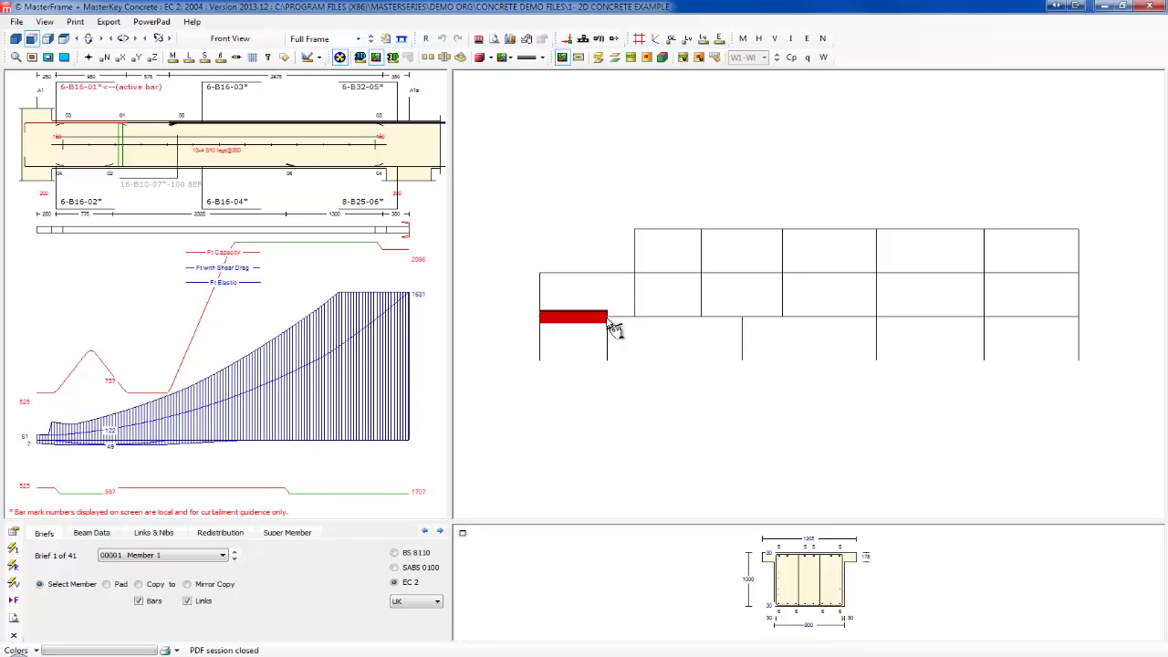
Select the beam Member 12 between A3a and A4 and enlarge its 2-B16 in-span bottom bars to 2-B20
left_click(824, 272)
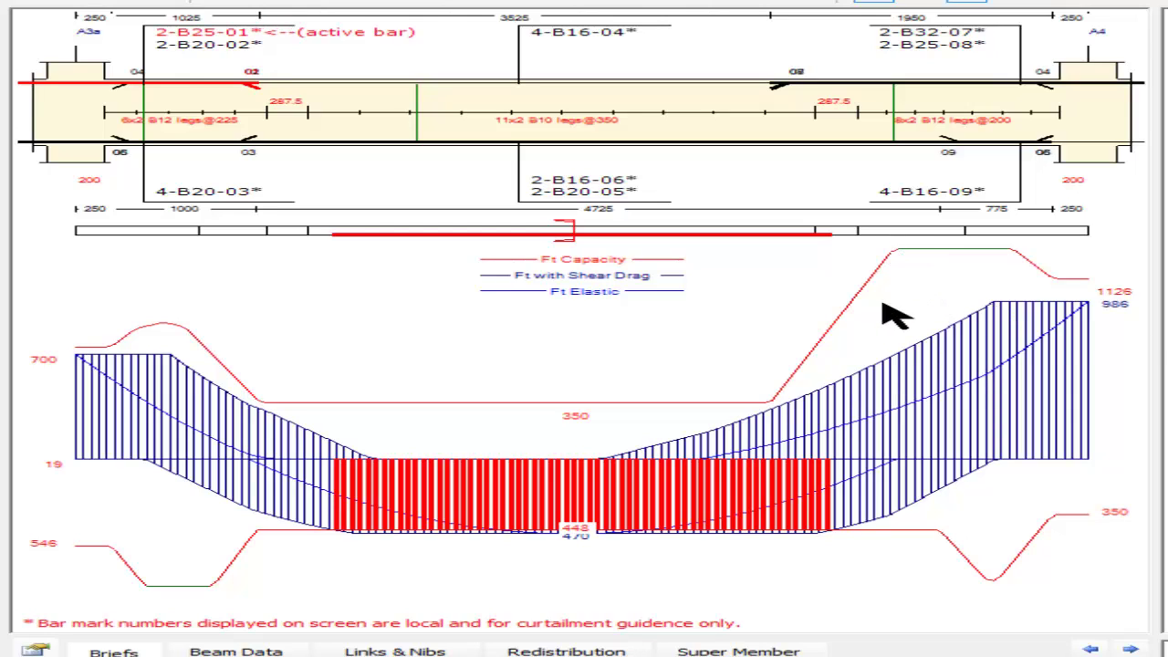
left_click(804, 419)
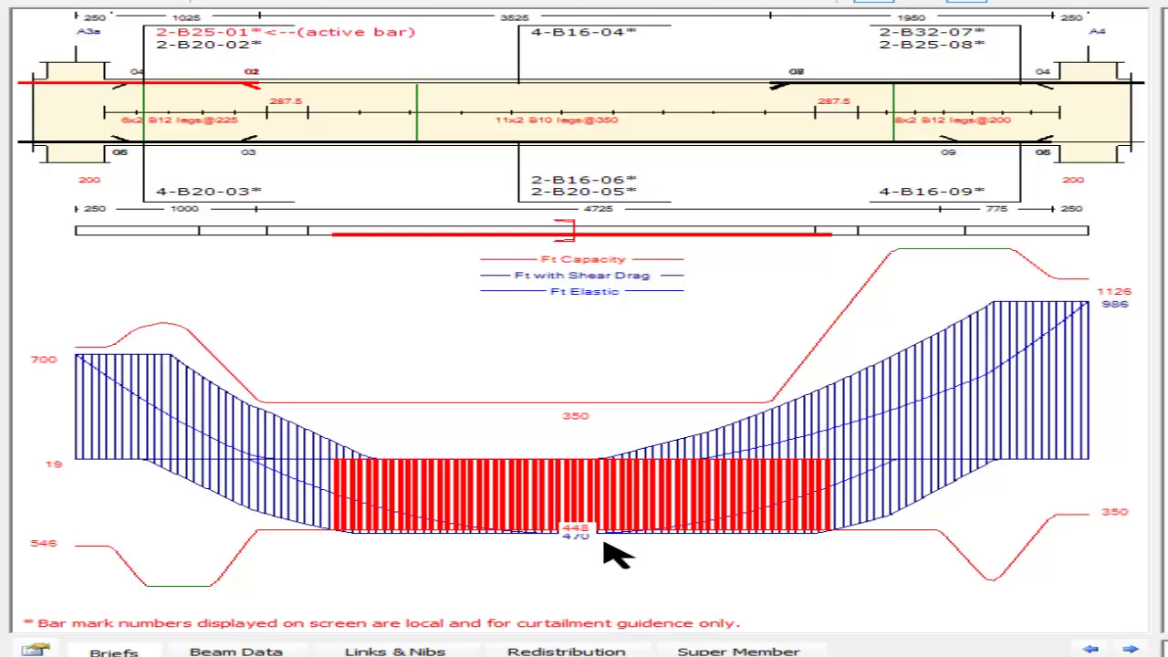
left_click(580, 182)
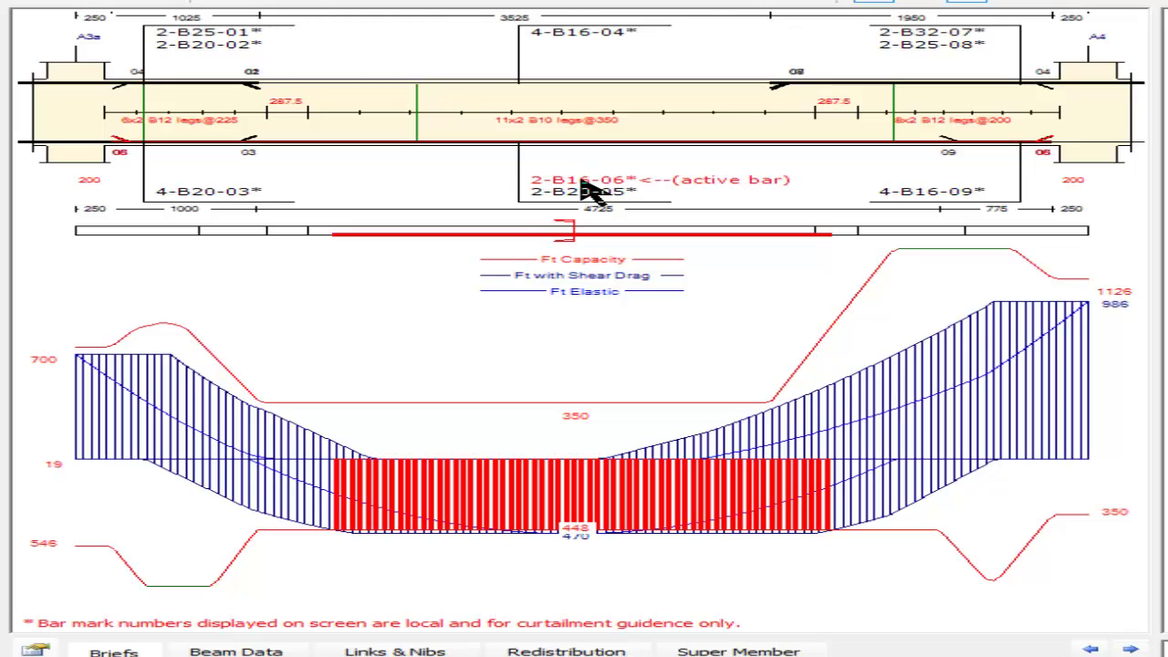
right_click(582, 182)
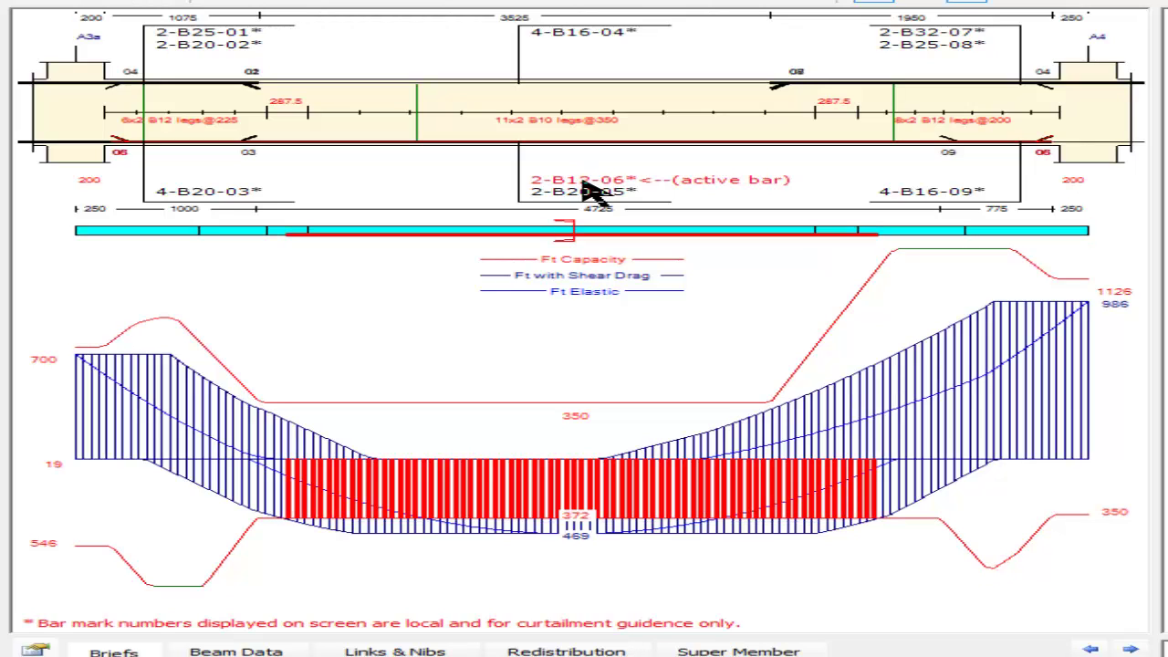
left_click(582, 182)
left_click(584, 183)
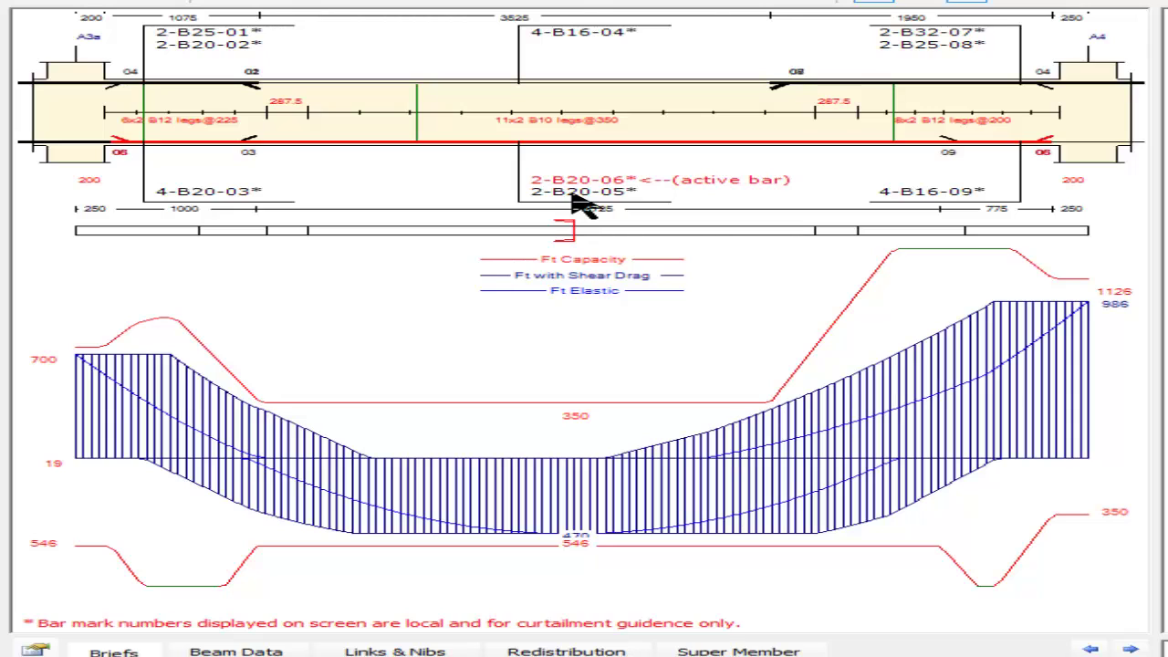
Remove the separate 06 bar group from Member 12's in-span bottom steel and increase the remaining B20 group to 4-B20
left_click(538, 181)
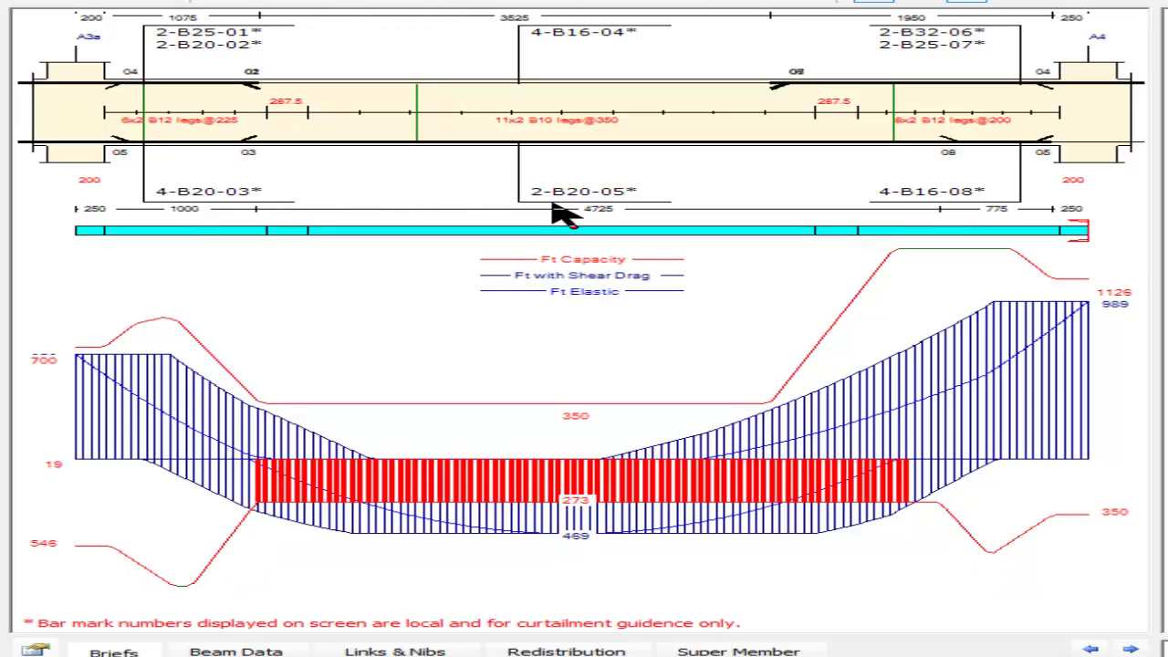
left_click(538, 194)
left_click(540, 194)
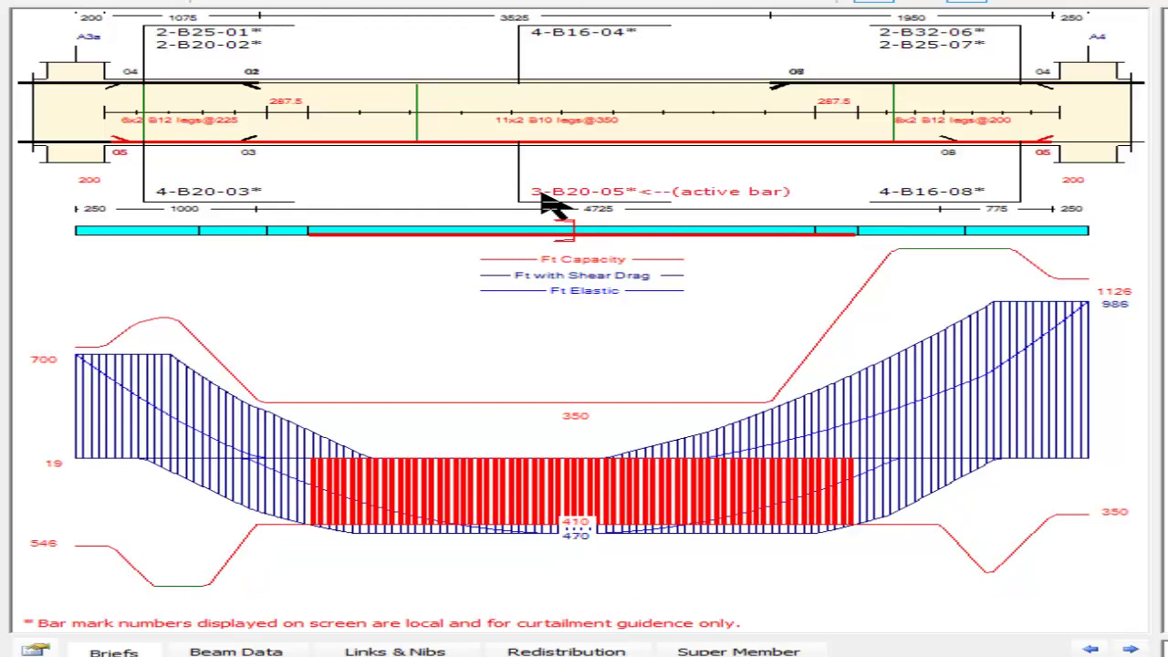
left_click(552, 194)
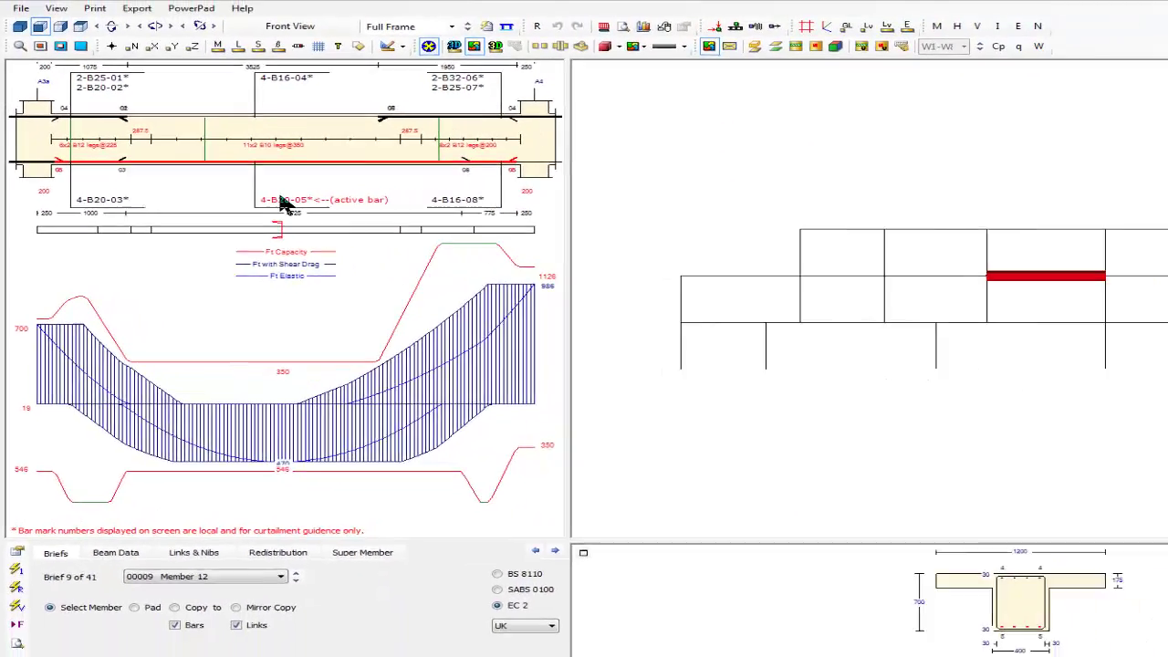
Examine the reinforcement and Ft capacity diagrams of the other beams along the same floor level
left_click(723, 273)
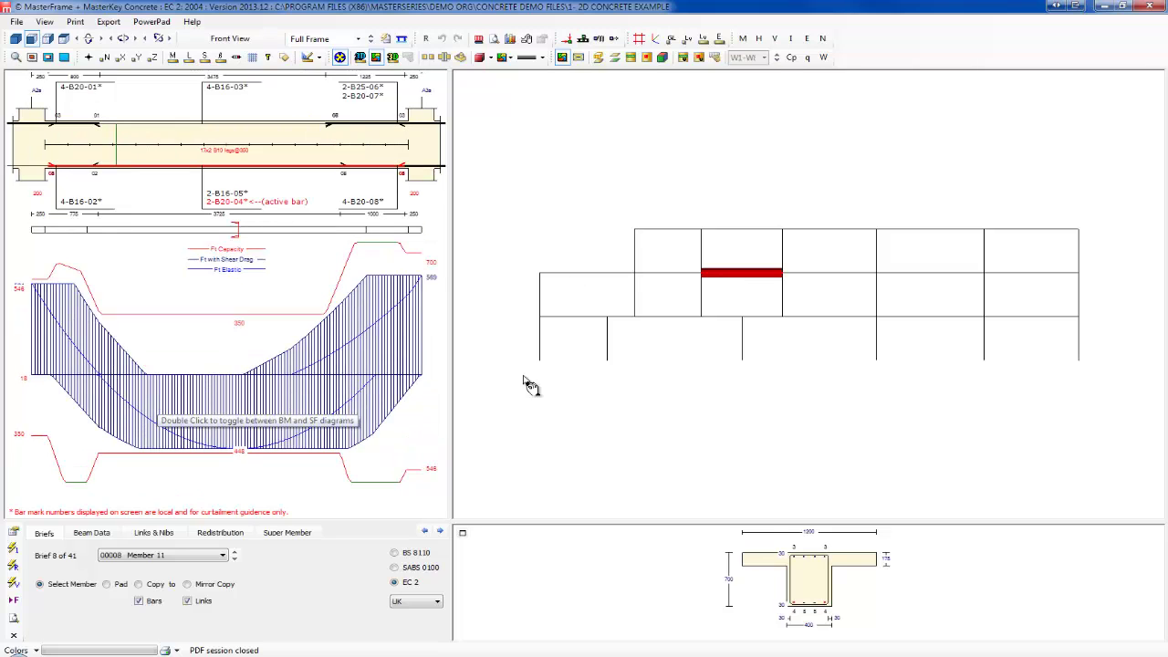
left_click(943, 275)
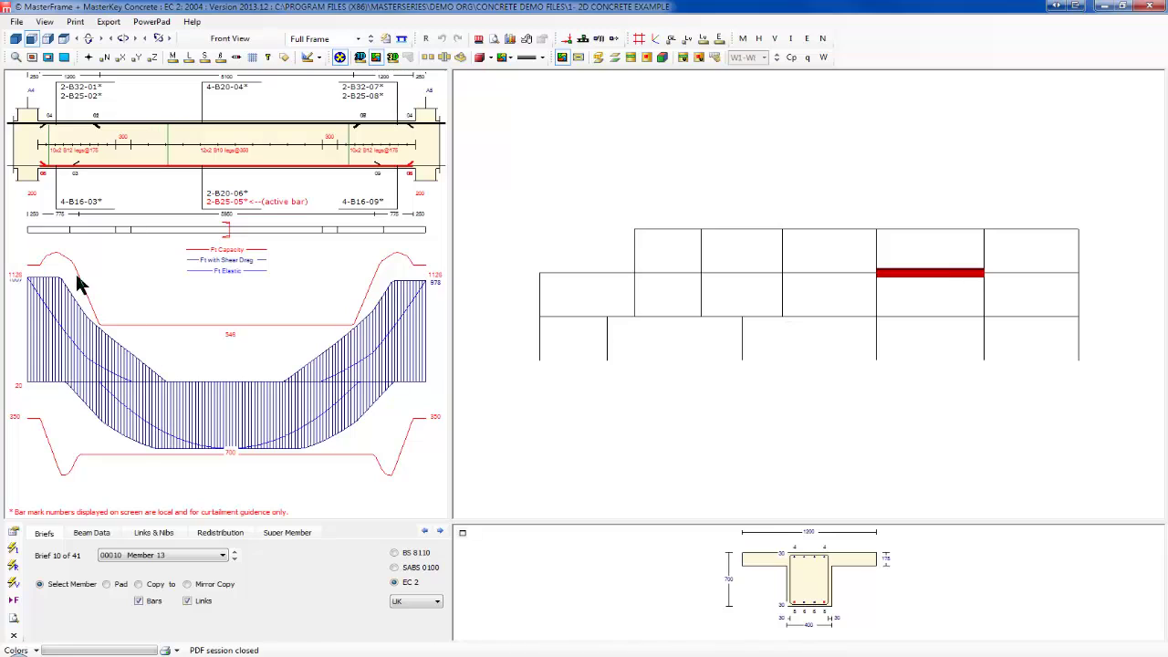
left_click(1046, 275)
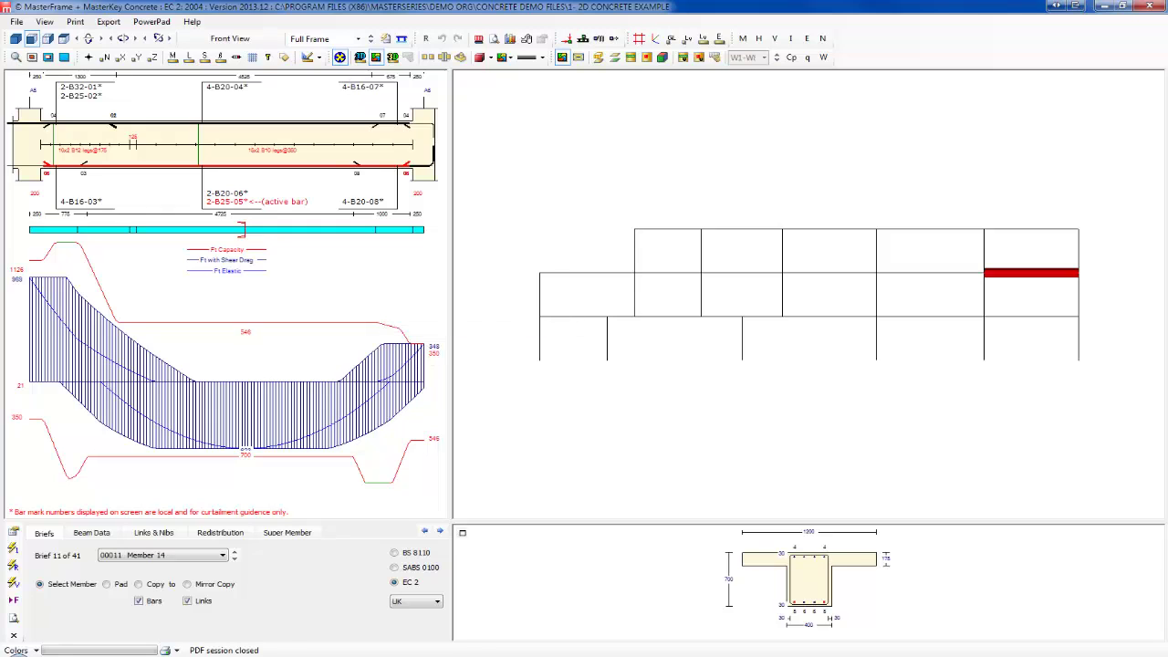
left_click(661, 273)
left_click(717, 273)
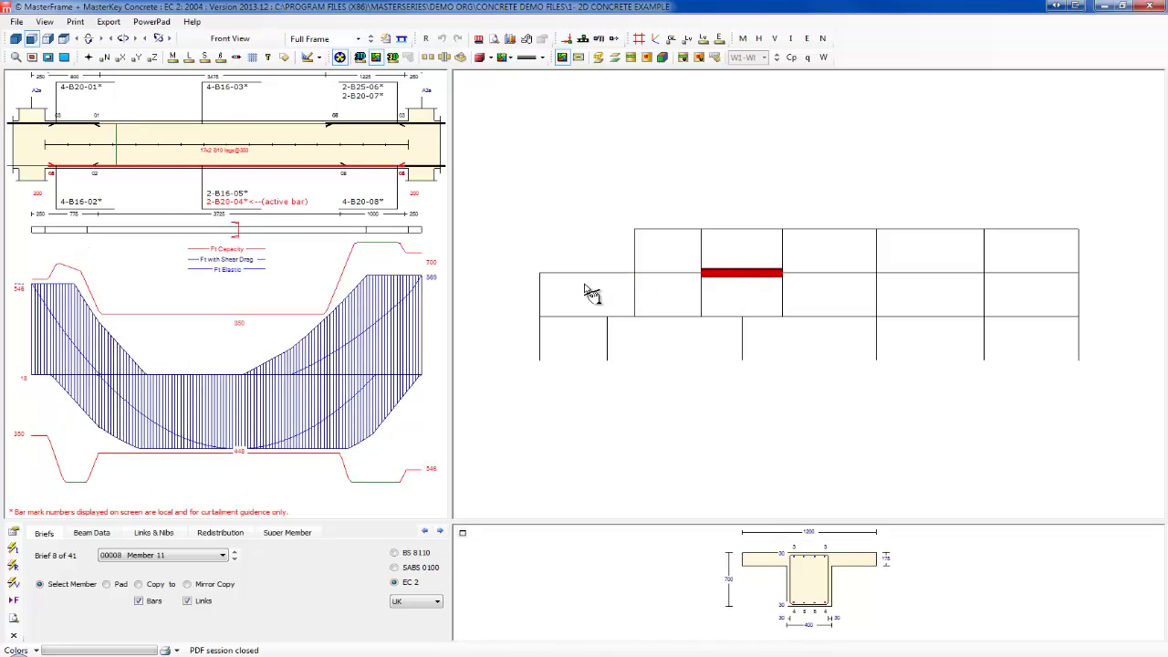
left_click(582, 277)
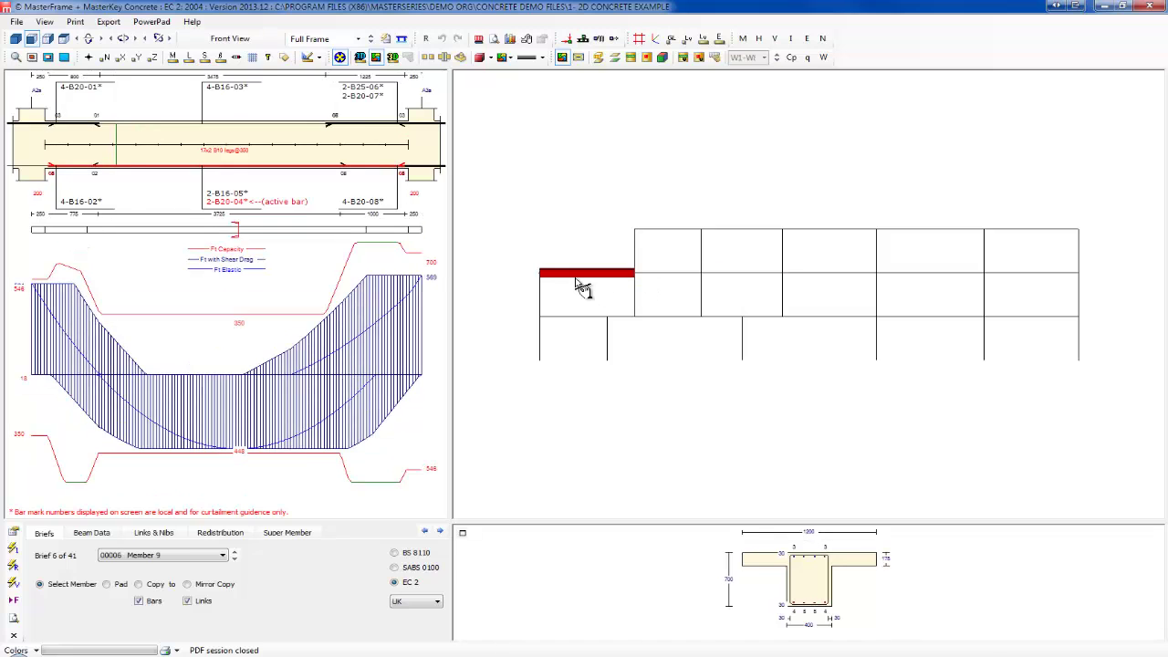
left_click(663, 276)
Examine the bending, shear and deflection checks in the design calculations for Member 11
left_click(728, 276)
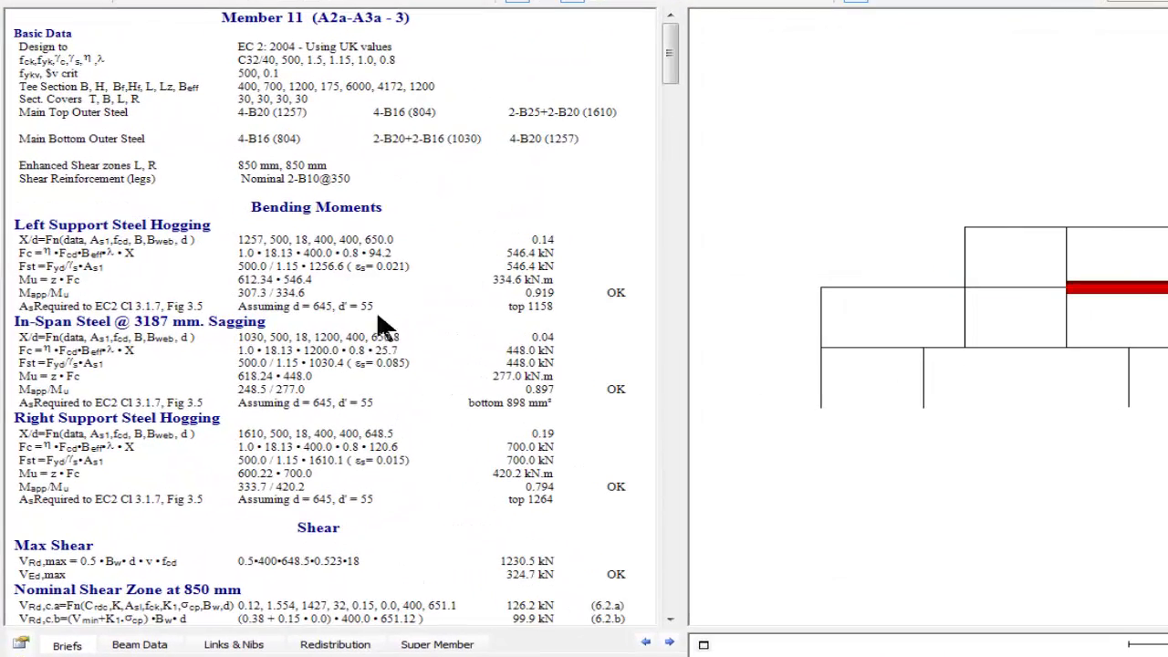
scroll(409, 520, "down", 8)
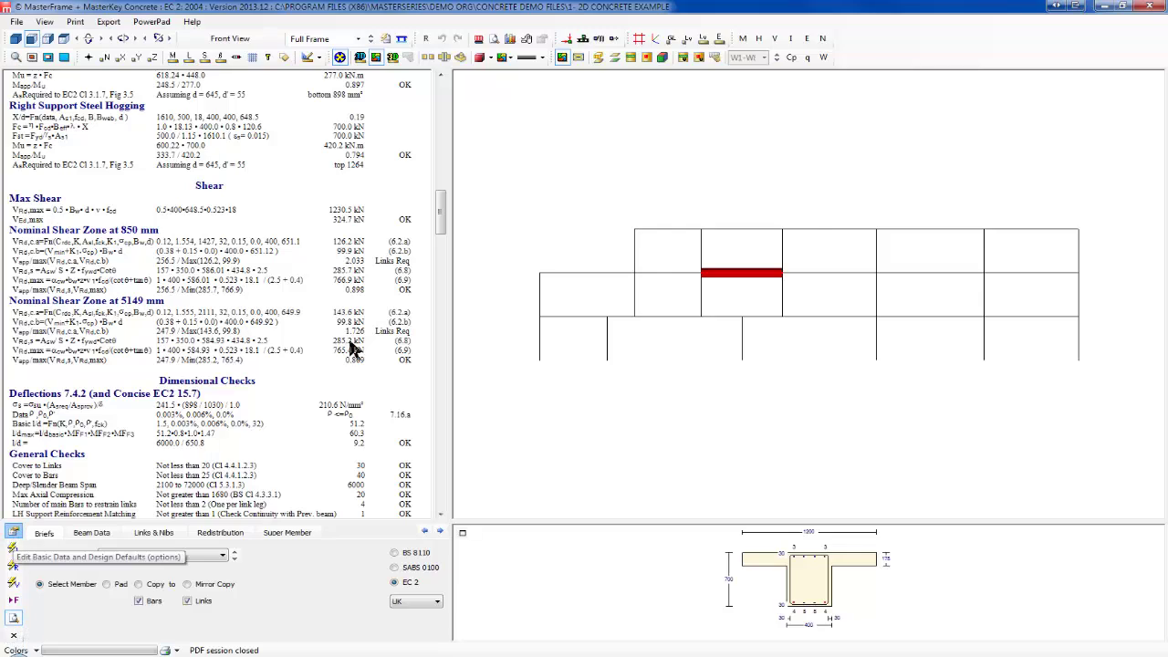
Try 0.01 and 1 for the beam design default COT-Theta (EC2 only), and restore it to 2.50
left_click(13, 537)
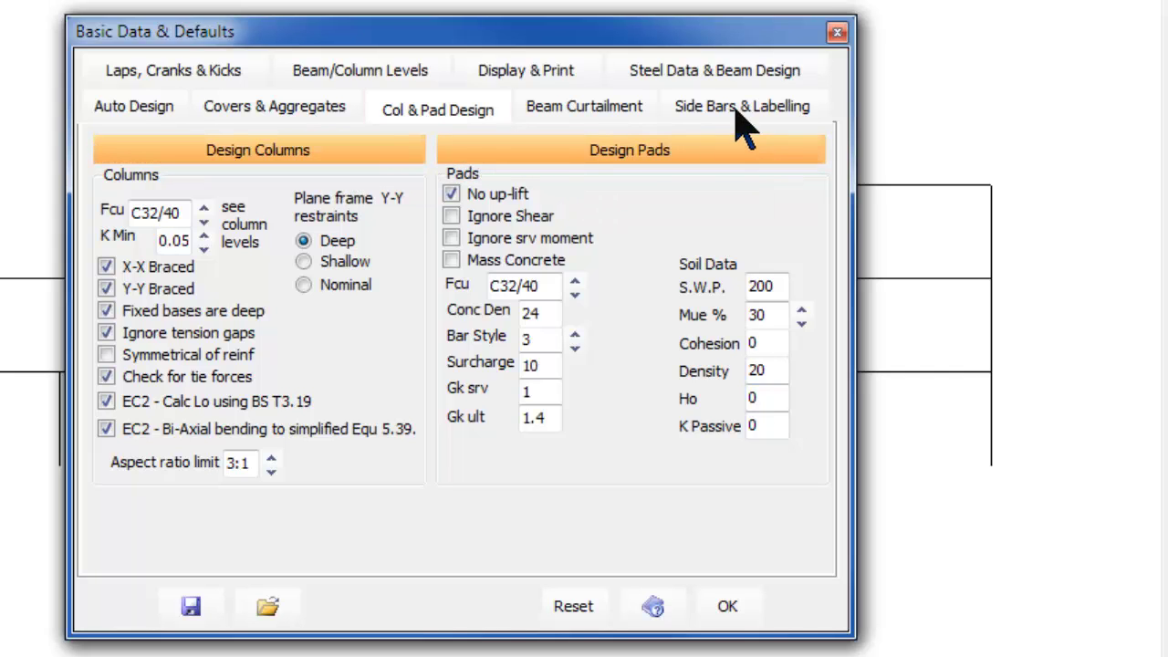
left_click(721, 71)
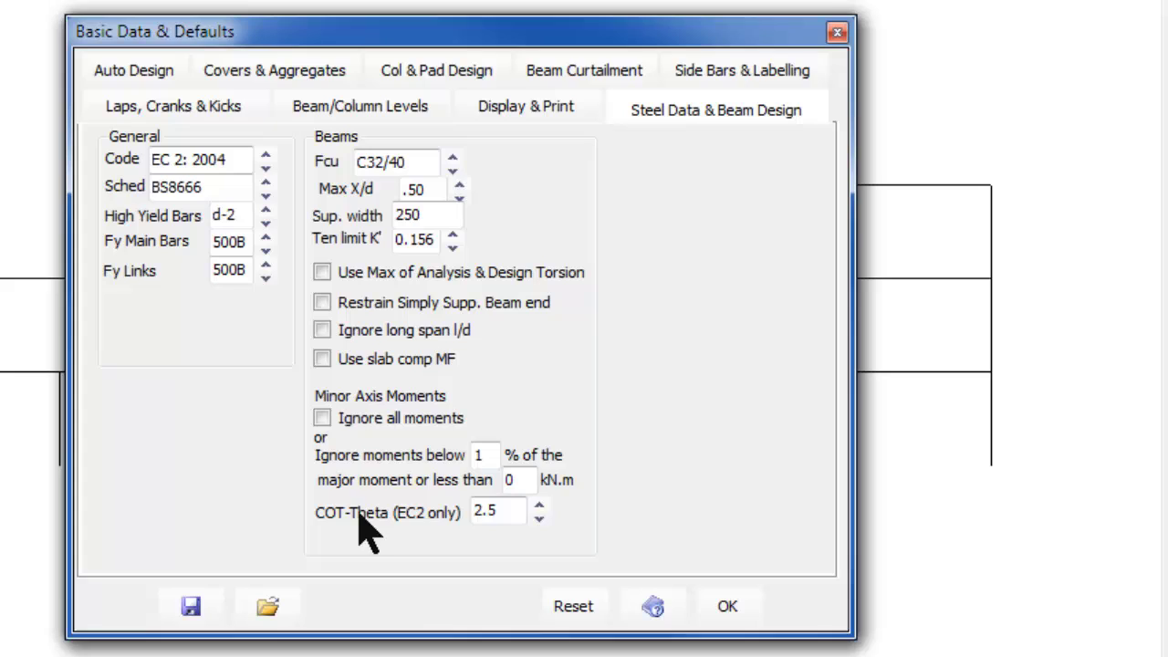
left_click(537, 517)
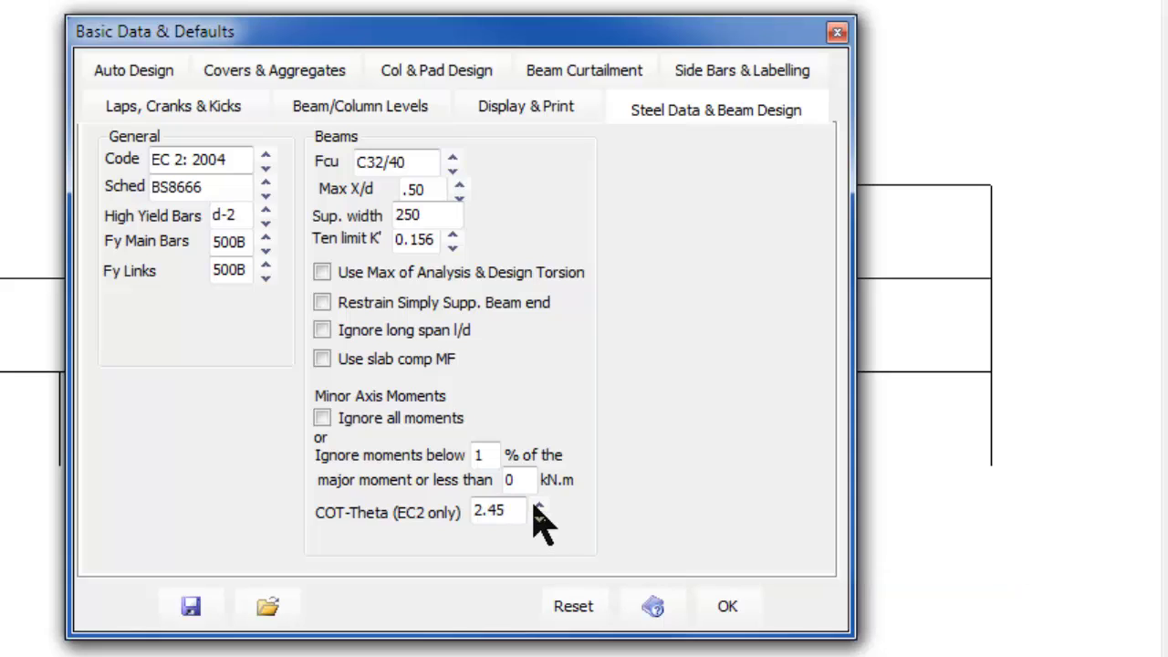
left_click(538, 518)
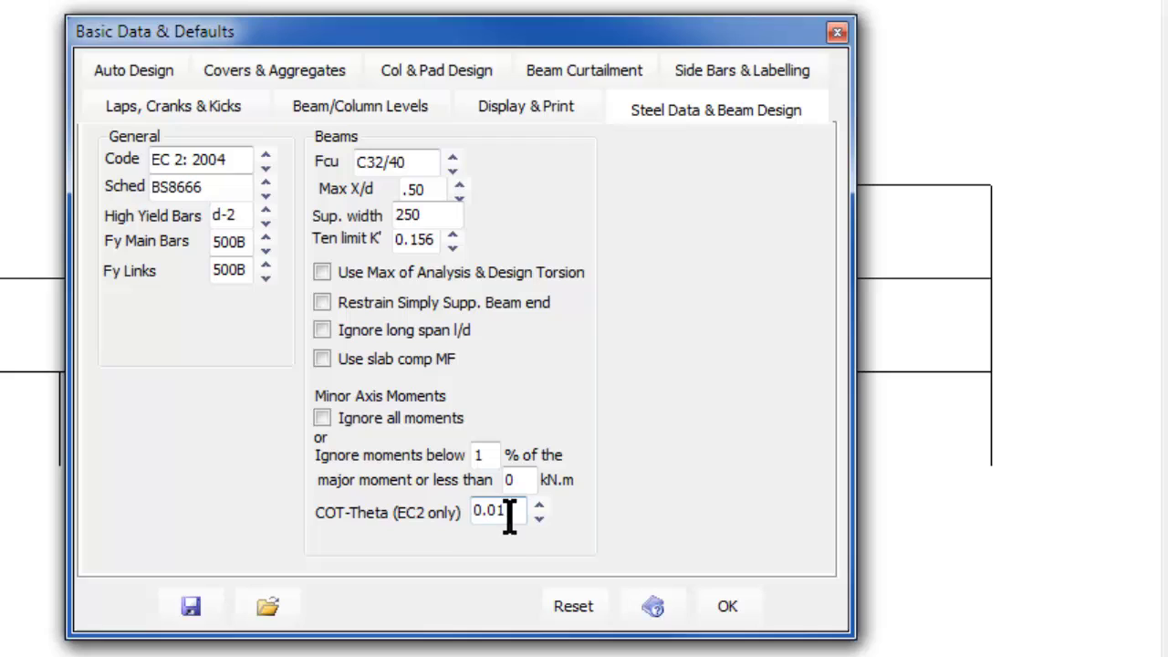
left_click(539, 518)
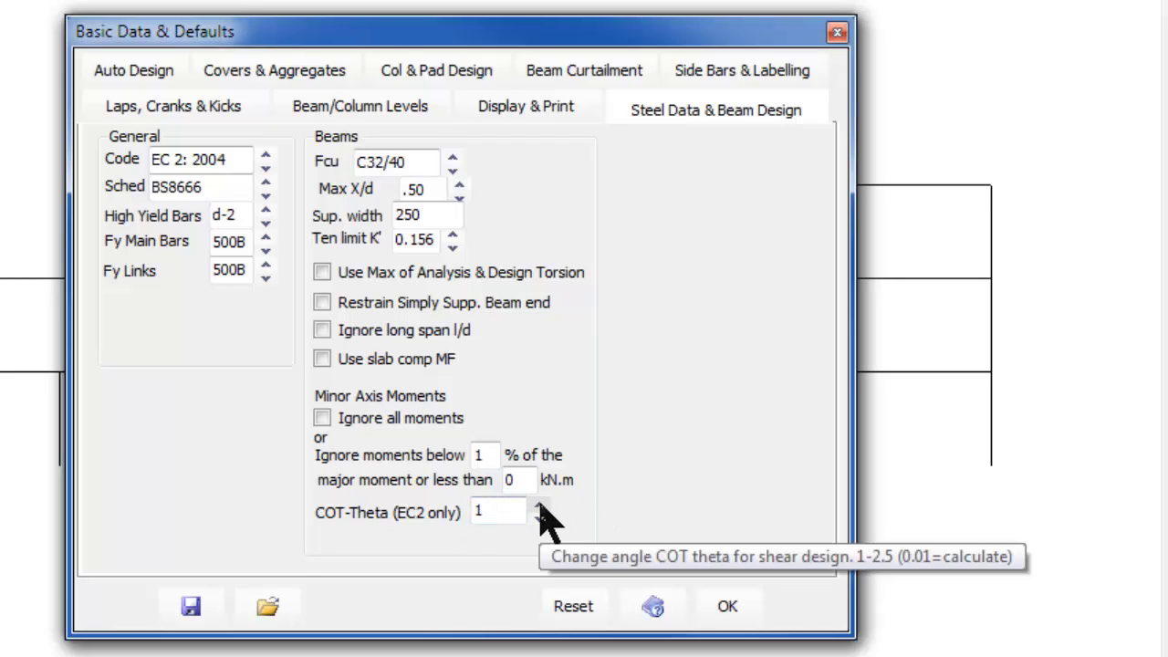
left_click(539, 504)
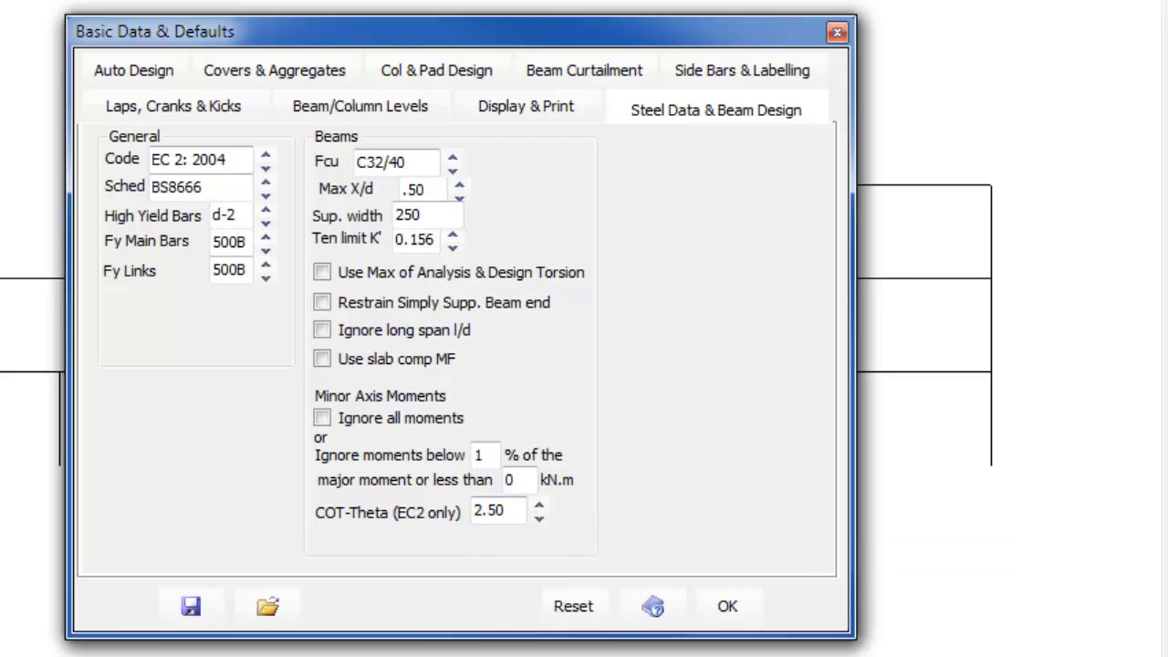
left_click(728, 606)
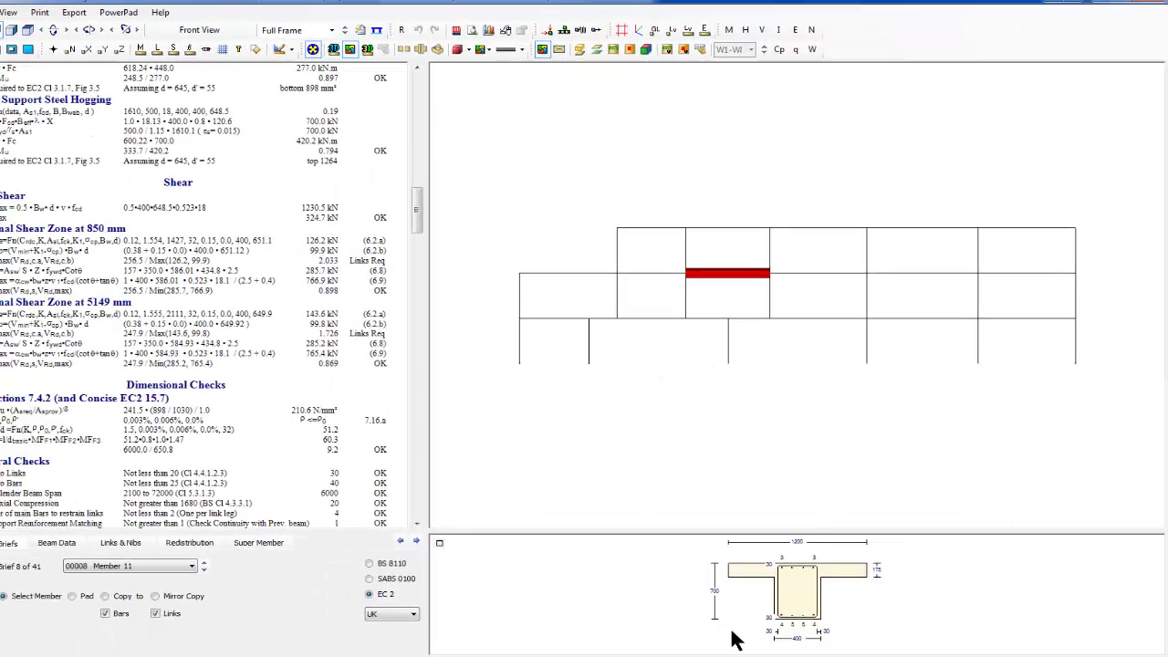
Return to Member 11's reinforcement diagram and shorten the 2-B25-06 top support bars at A3a by about 350 mm
scroll(141, 279, "up", 1)
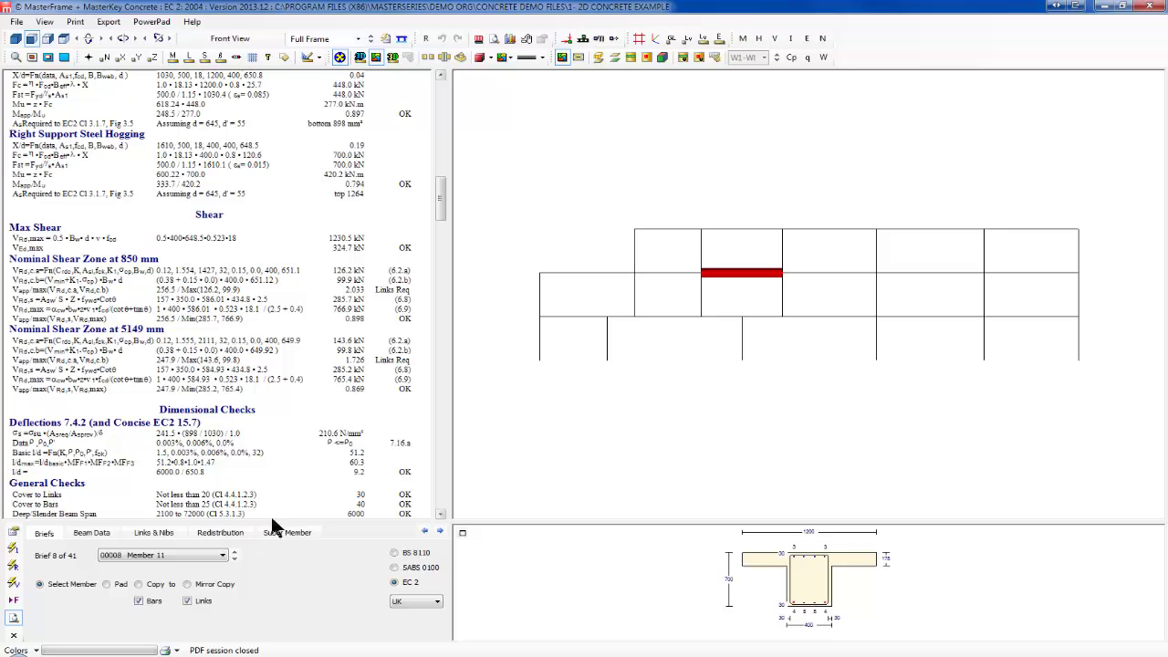
left_click(12, 620)
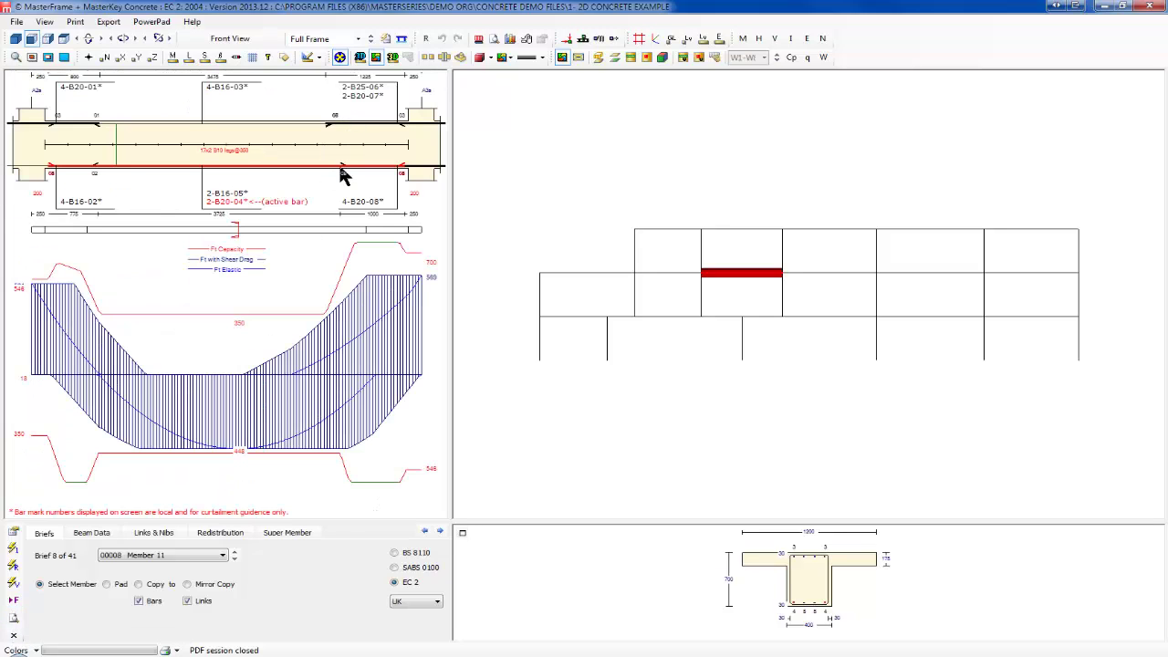
left_click(227, 207)
left_click(227, 207)
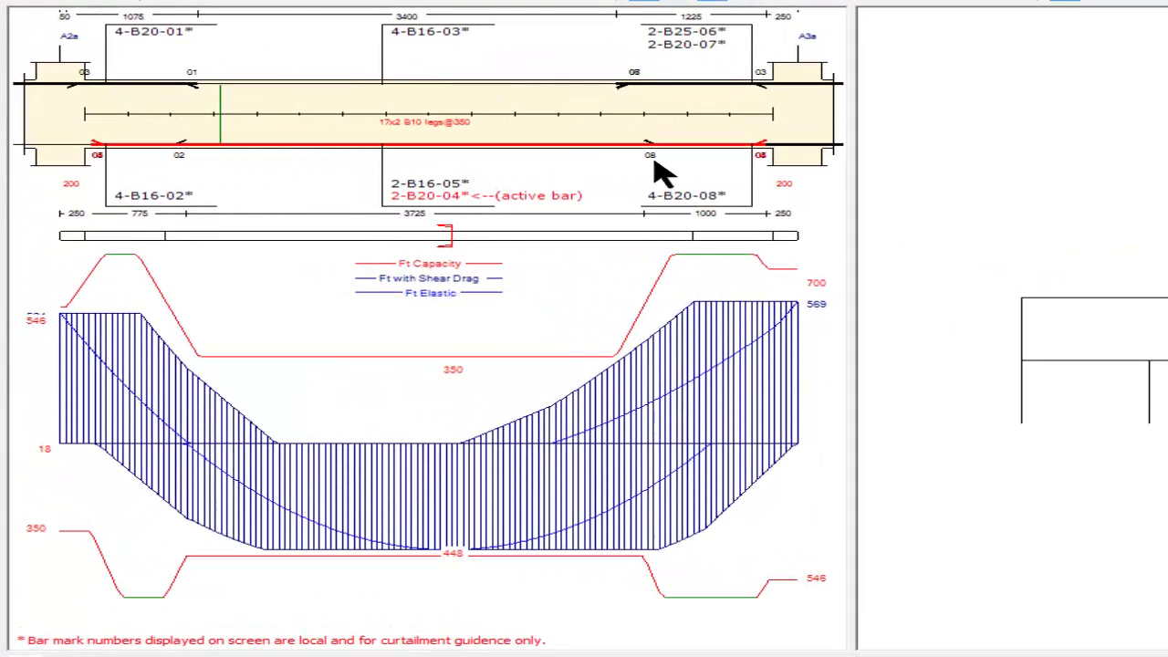
left_click(678, 39)
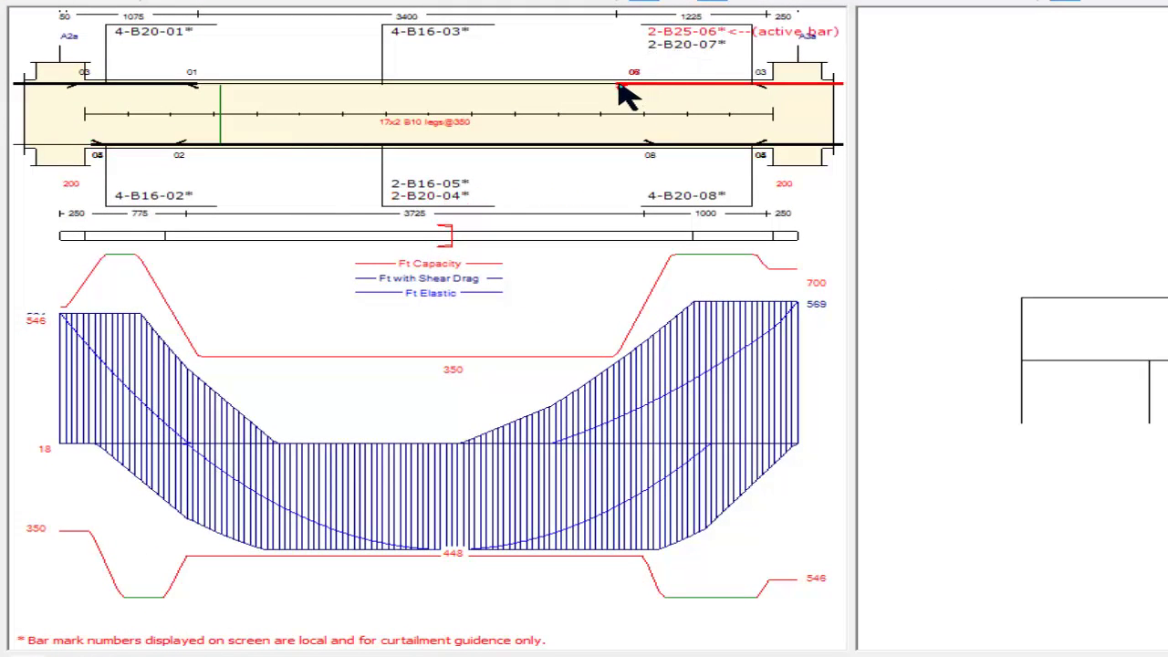
left_click_drag(627, 88, 667, 92)
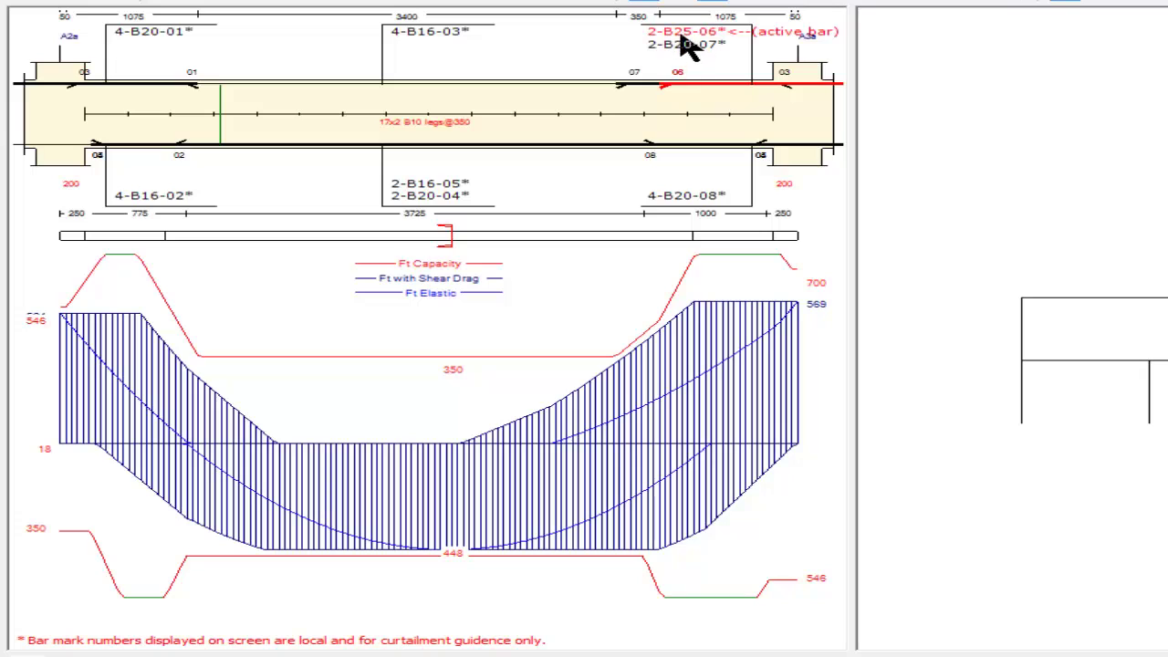
Remove the 2-B20-07 top bars at A3a and change the remaining 06 support bars to 4-B20
right_click(654, 46)
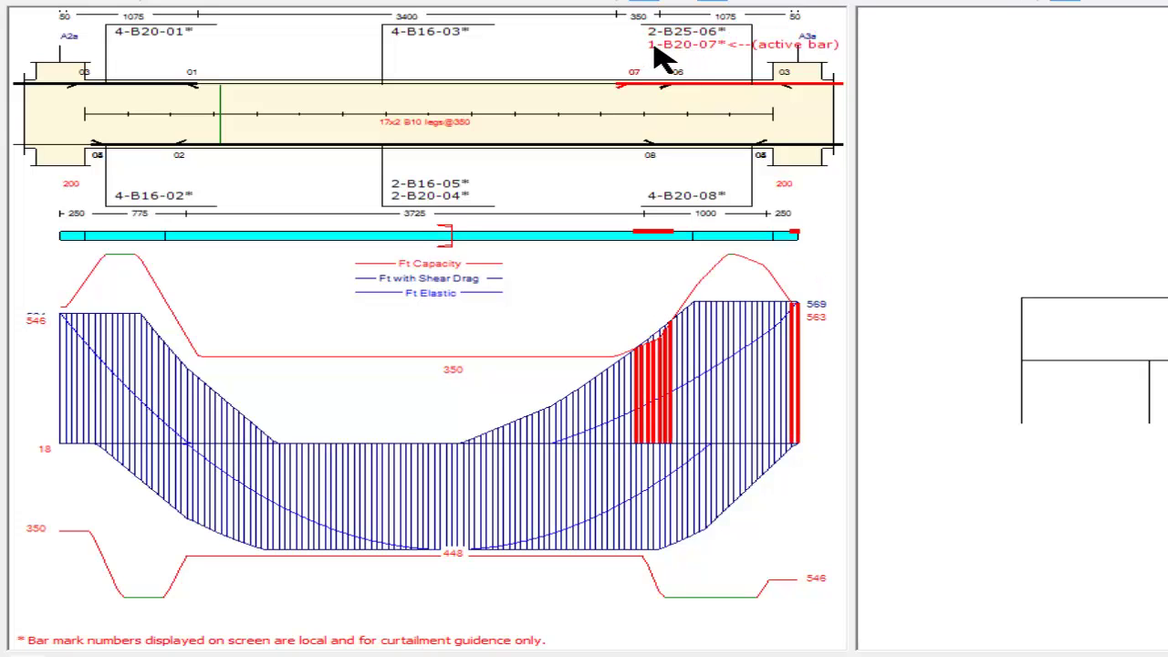
right_click(654, 46)
left_click(656, 36)
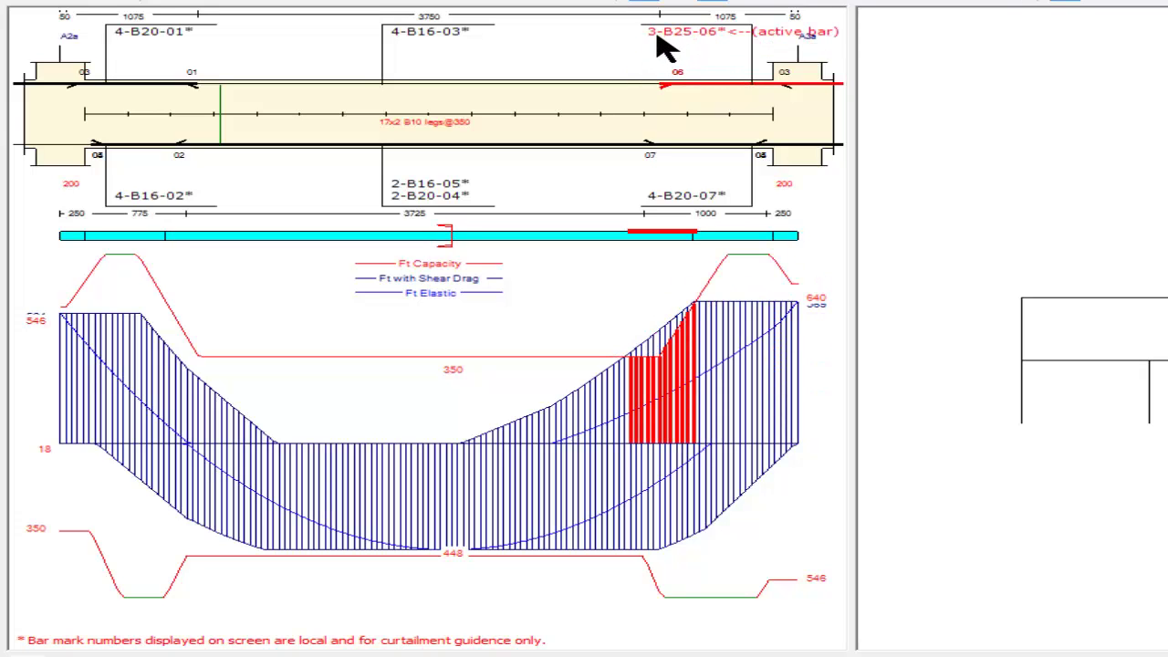
left_click(657, 36)
right_click(685, 32)
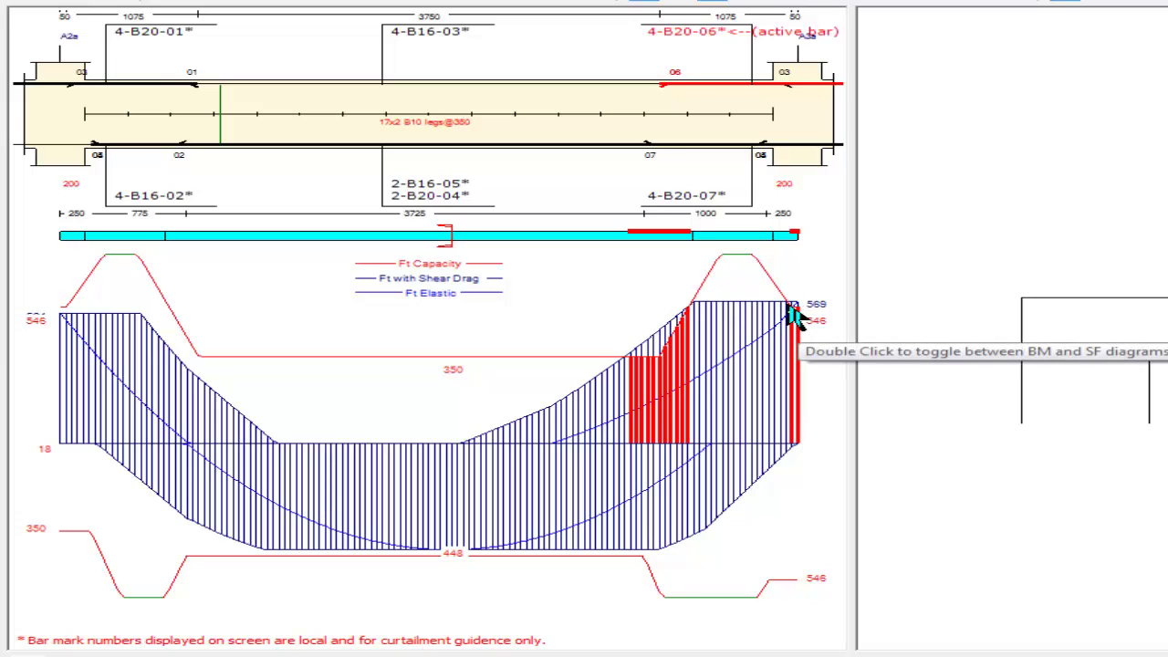
Extend the 4-B20-06 top bars 500 mm further into the span and stop the 4-B16-03 top bars 475 mm short of A3a
left_click(444, 39)
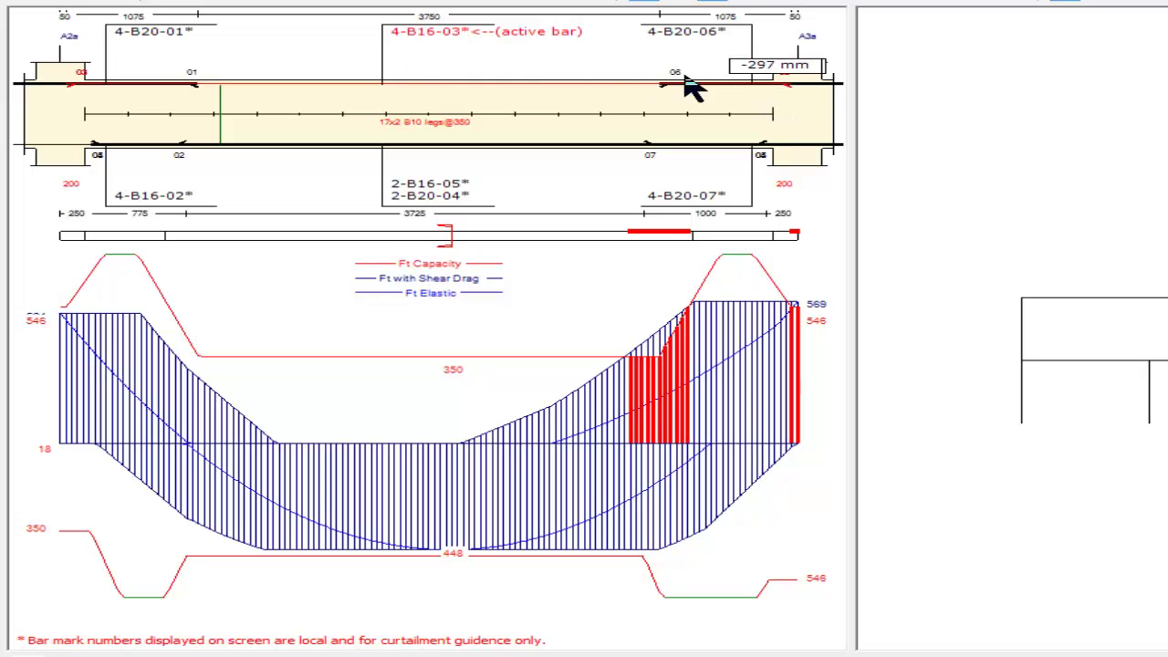
left_click(689, 36)
left_click_drag(663, 85, 599, 85)
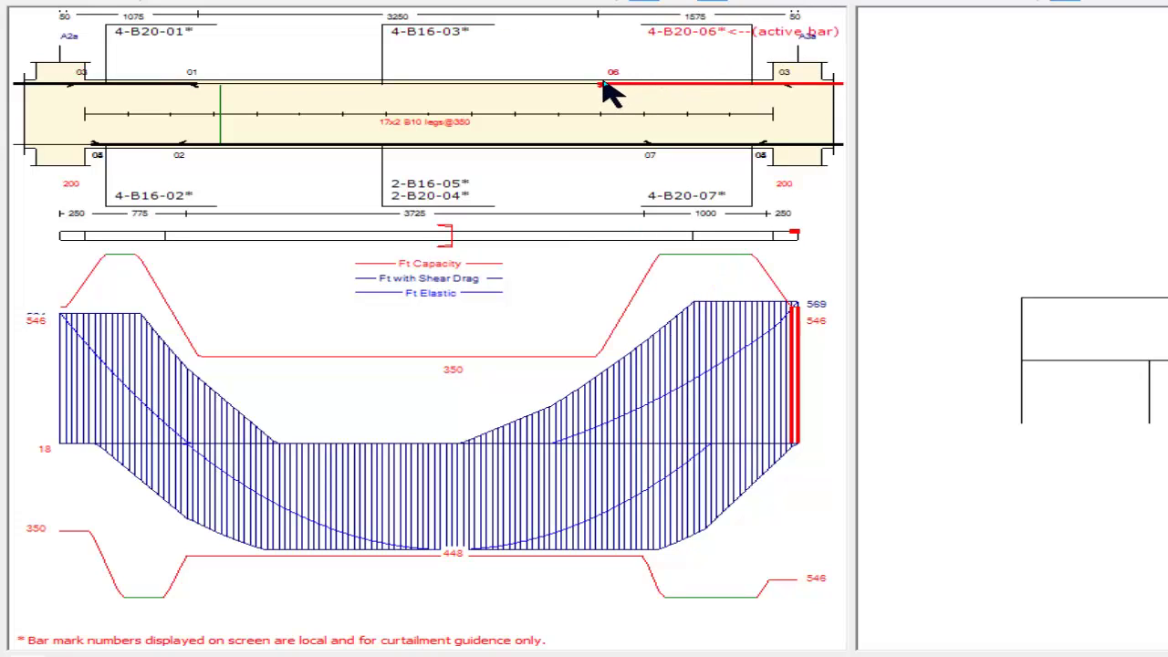
left_click(458, 38)
left_click_drag(790, 91, 733, 91)
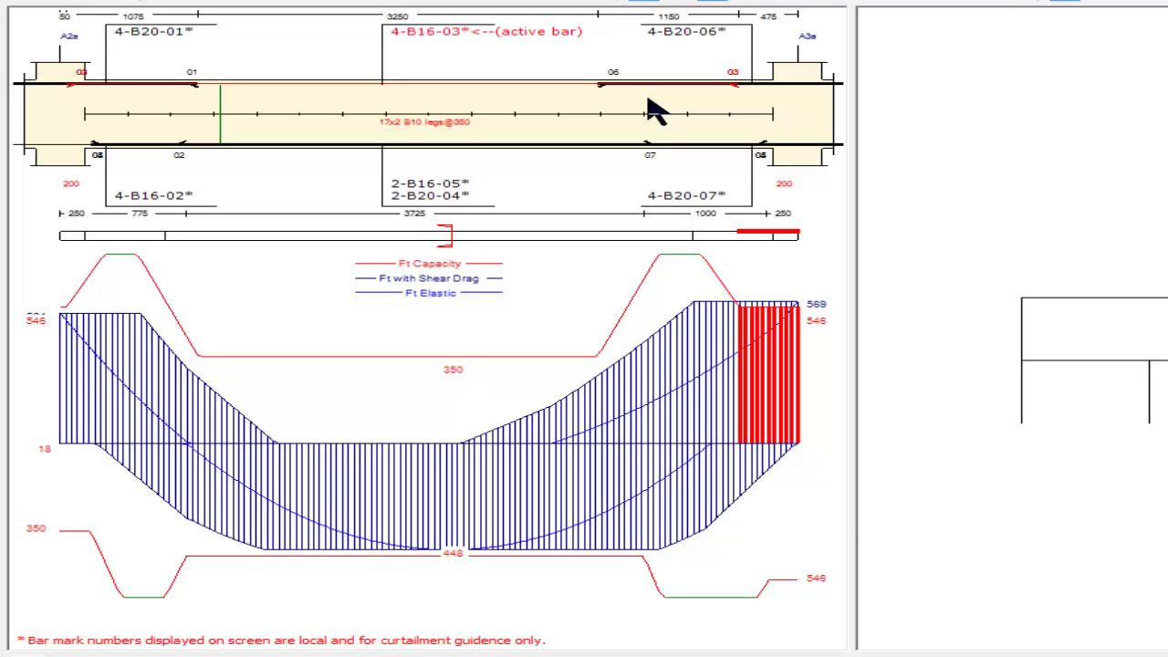
Try B25 diameter for the four 06 top support bars at A3a and revert them to B20
left_click(688, 41)
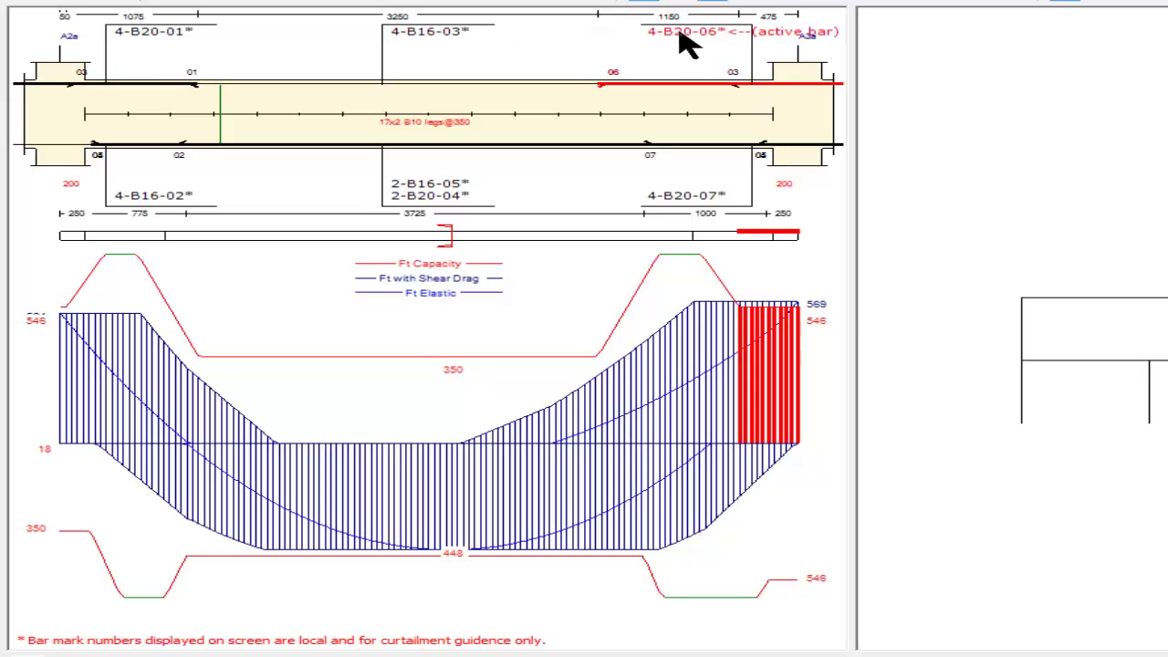
left_click(689, 41)
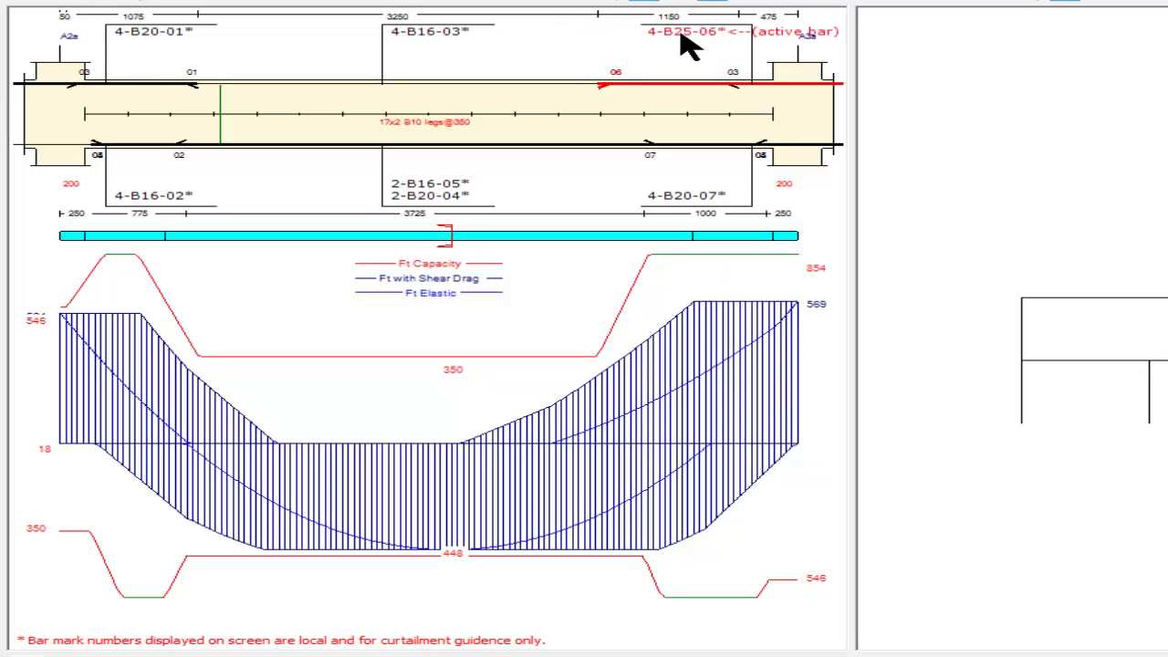
left_click(689, 41)
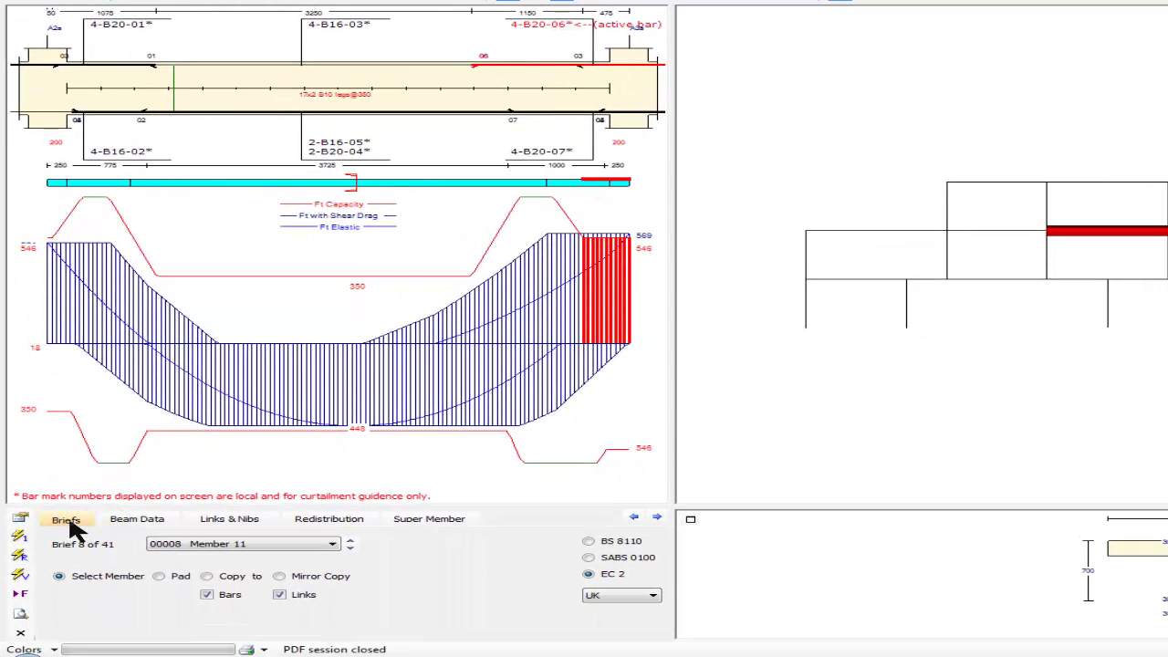
Set the moment redistribution at Member 11's right end to 10
left_click(137, 519)
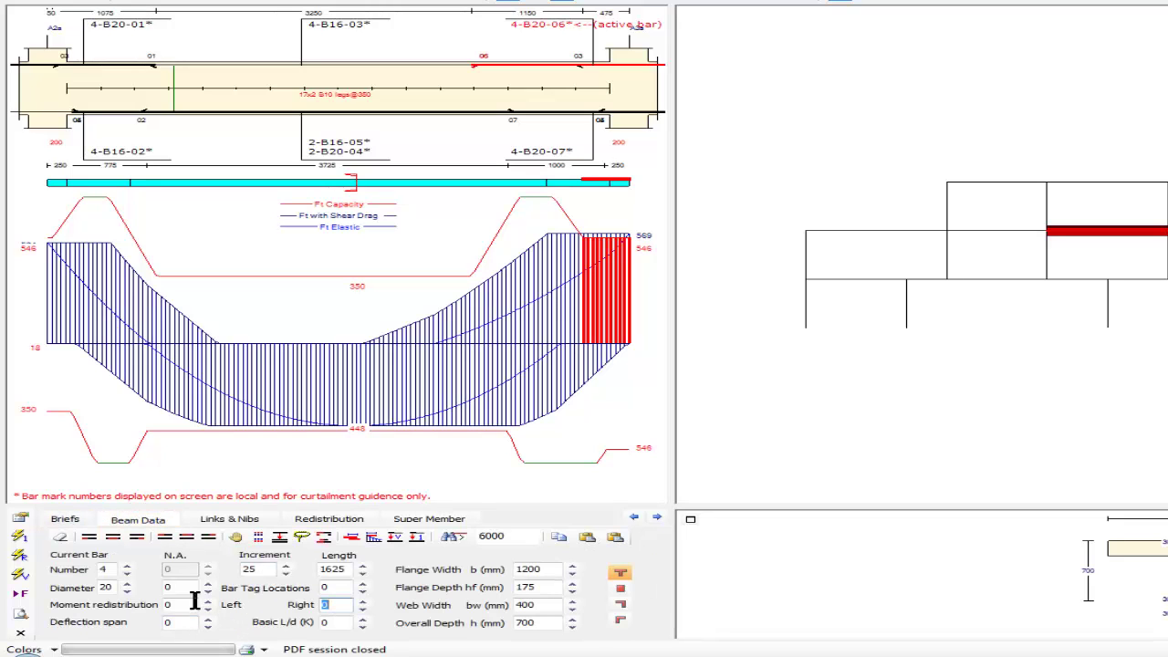
left_click(363, 600)
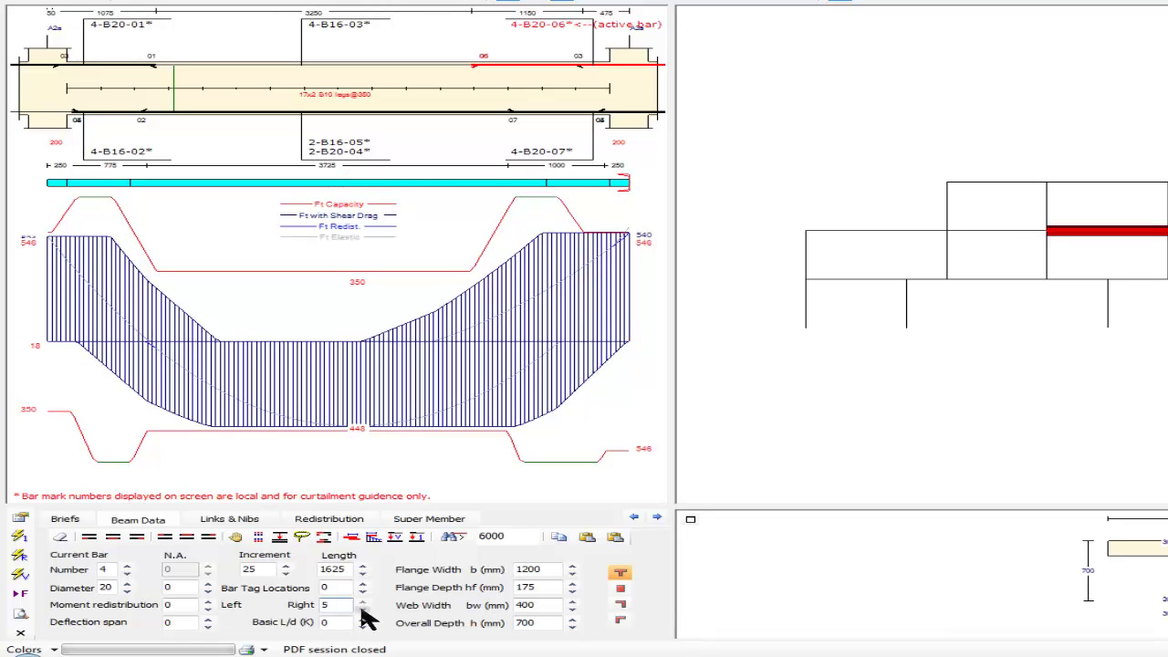
left_click(362, 609)
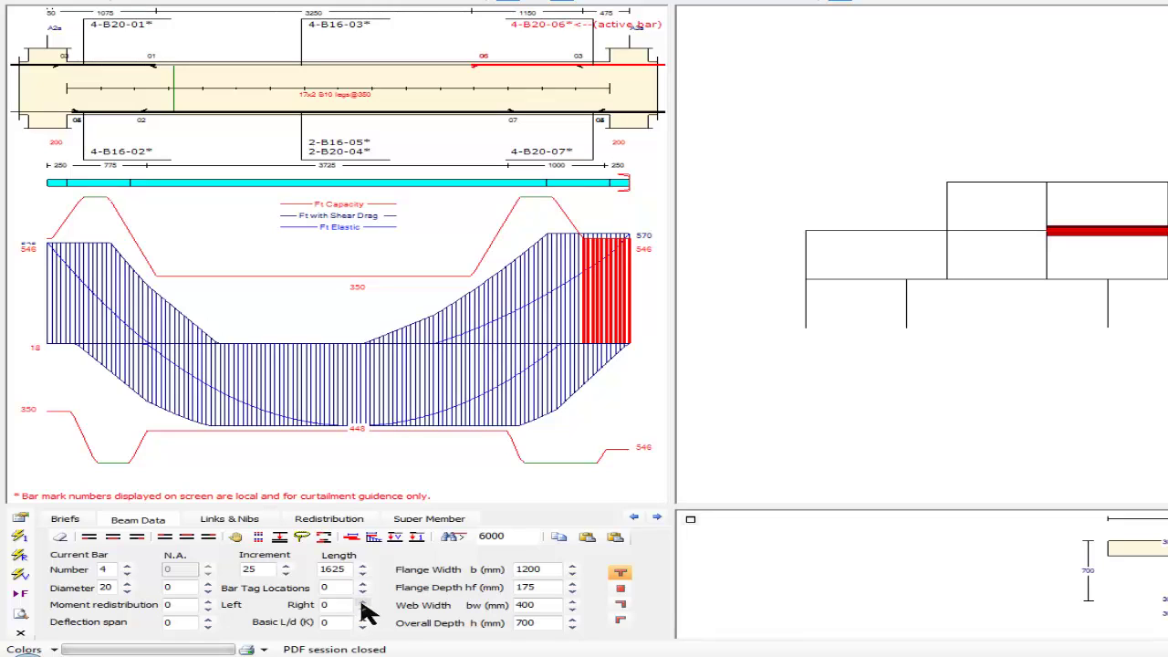
left_click(362, 601)
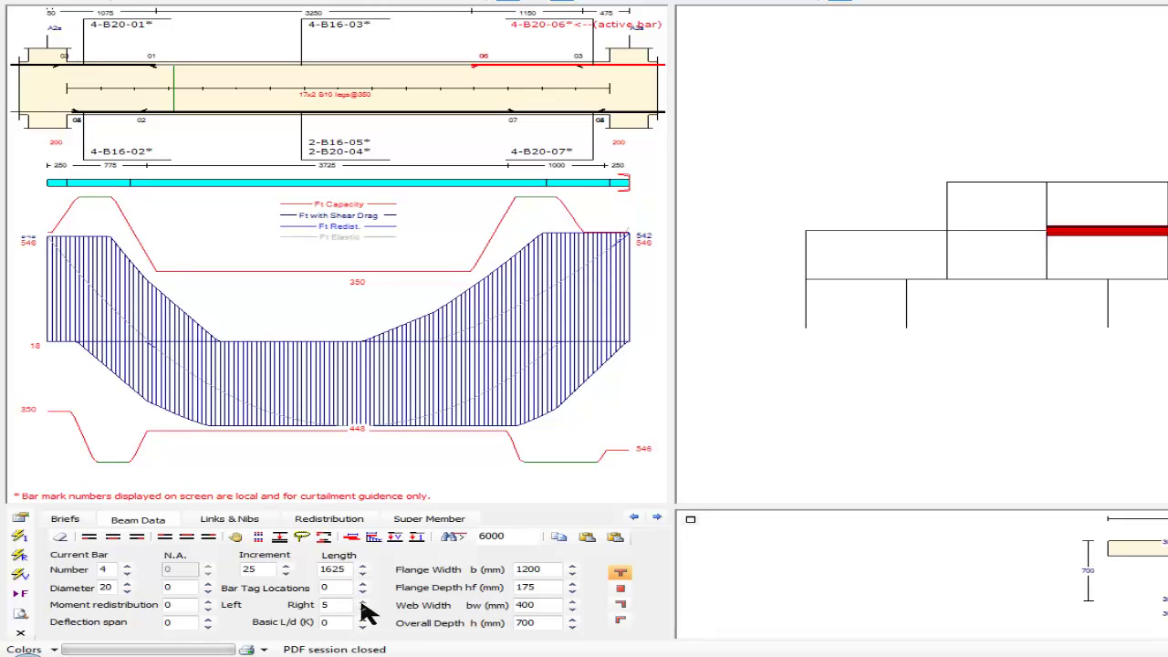
left_click(362, 601)
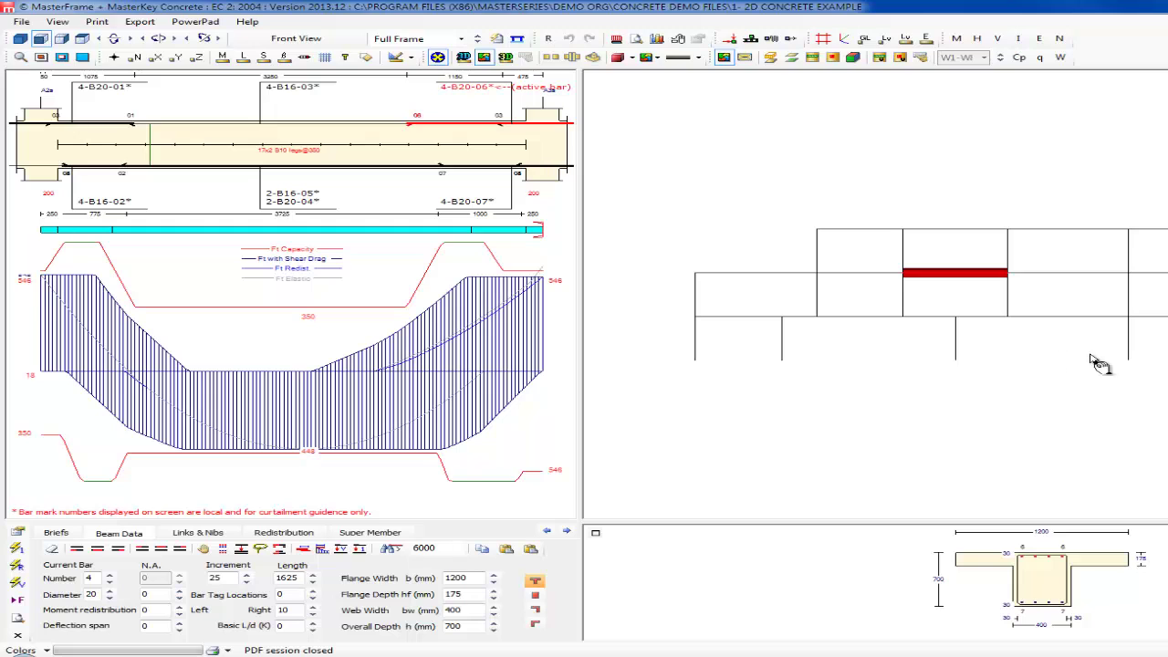
Select the adjacent beam between A3a and A4 and set its left-end moment redistribution to 20
left_click(1035, 273)
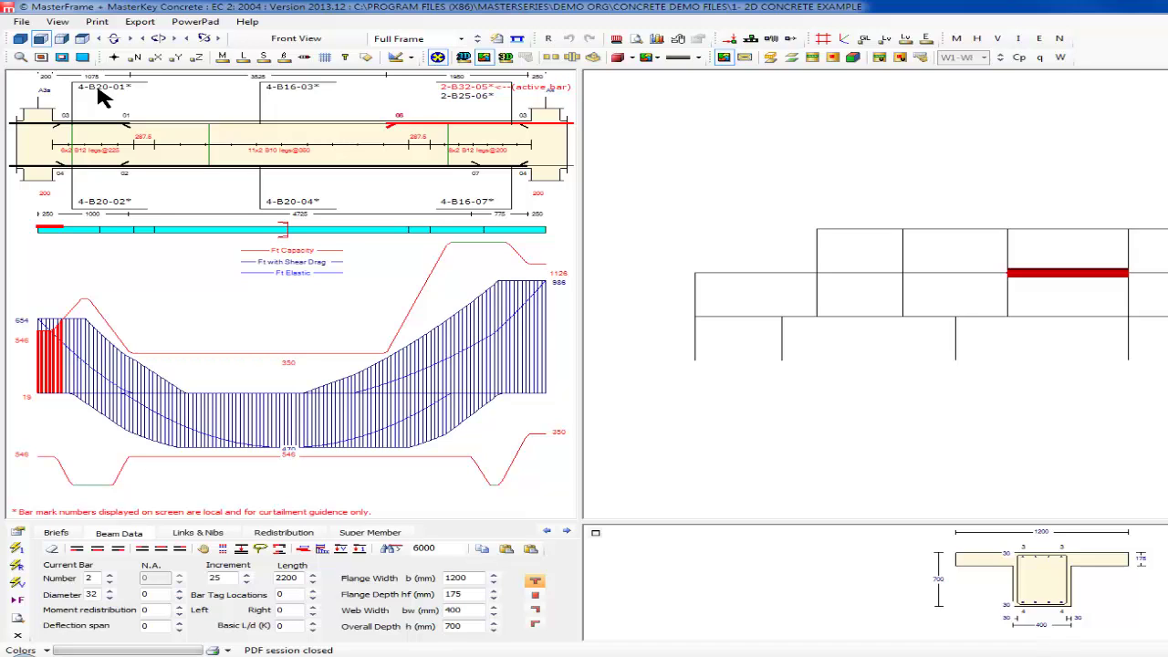
left_click(179, 608)
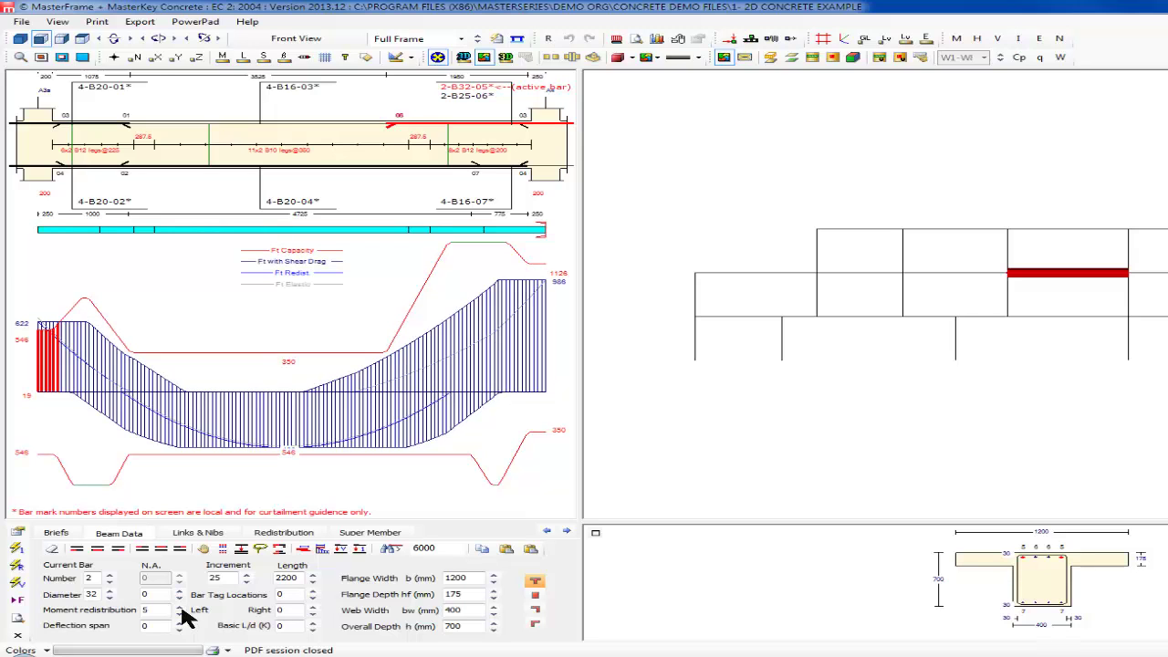
left_click(179, 608)
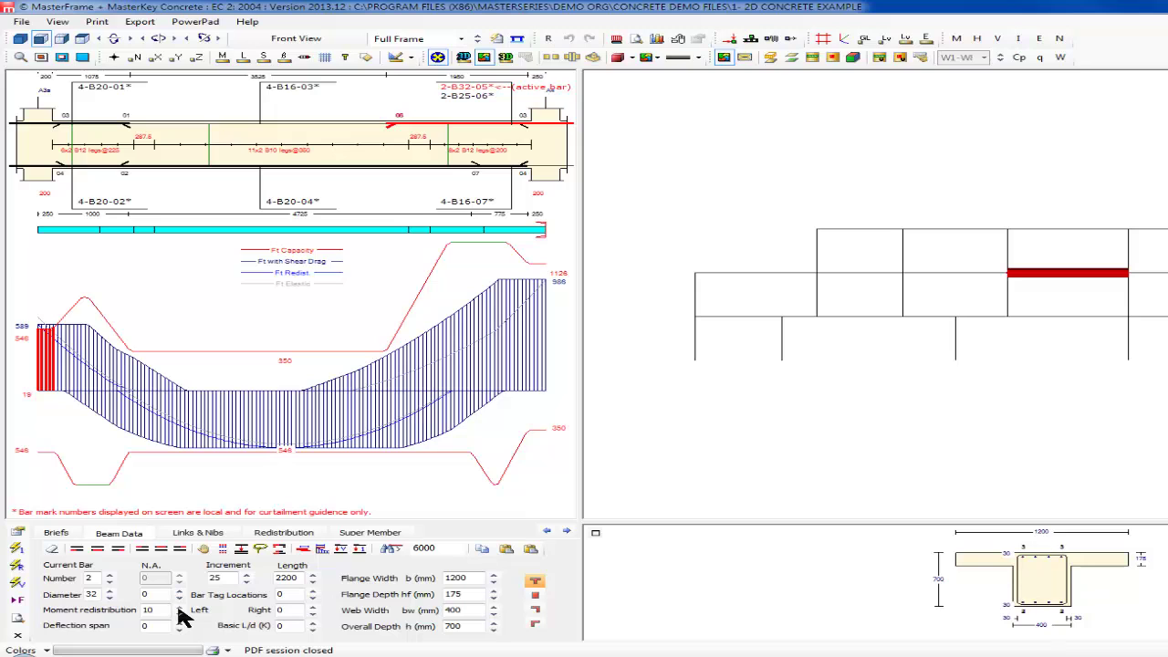
left_click(179, 607)
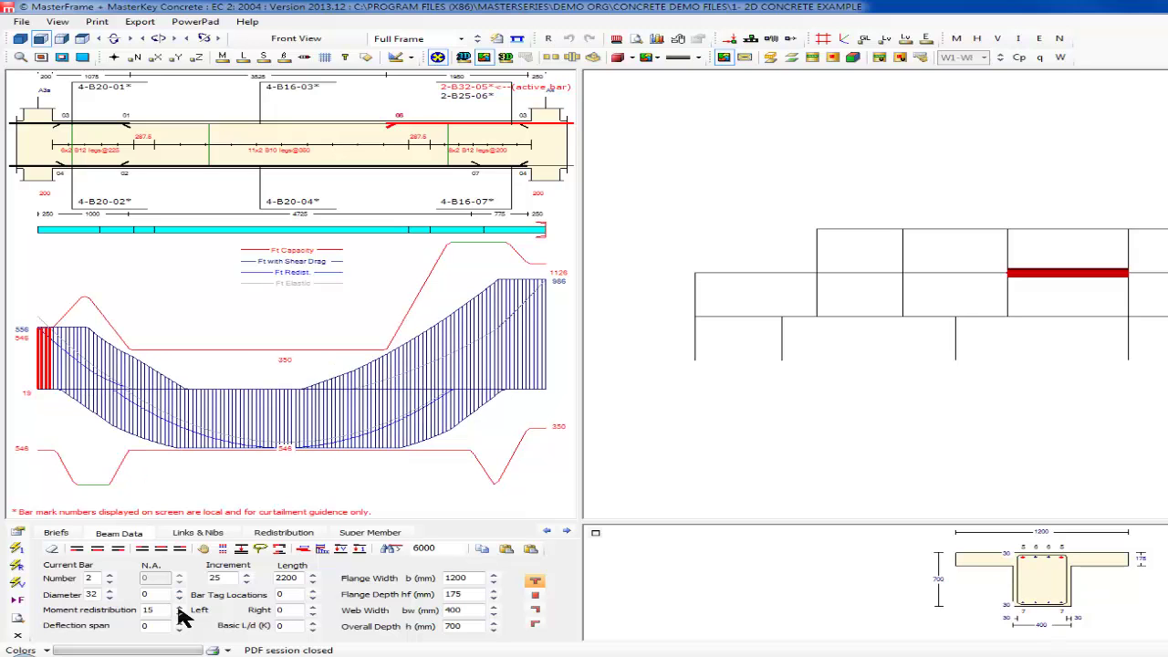
left_click(179, 608)
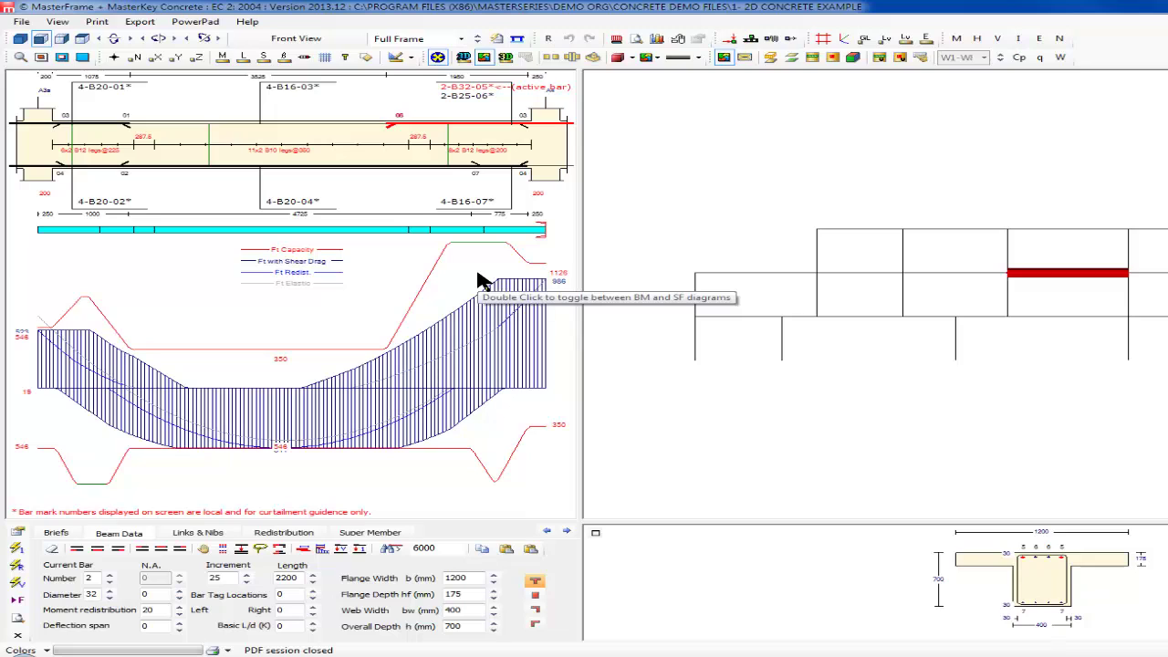
Try shortening the 2-B25-06 top support bars at A4 to 1425 mm and restore their 2200 mm length
left_click(462, 97)
left_click_drag(395, 134, 448, 130)
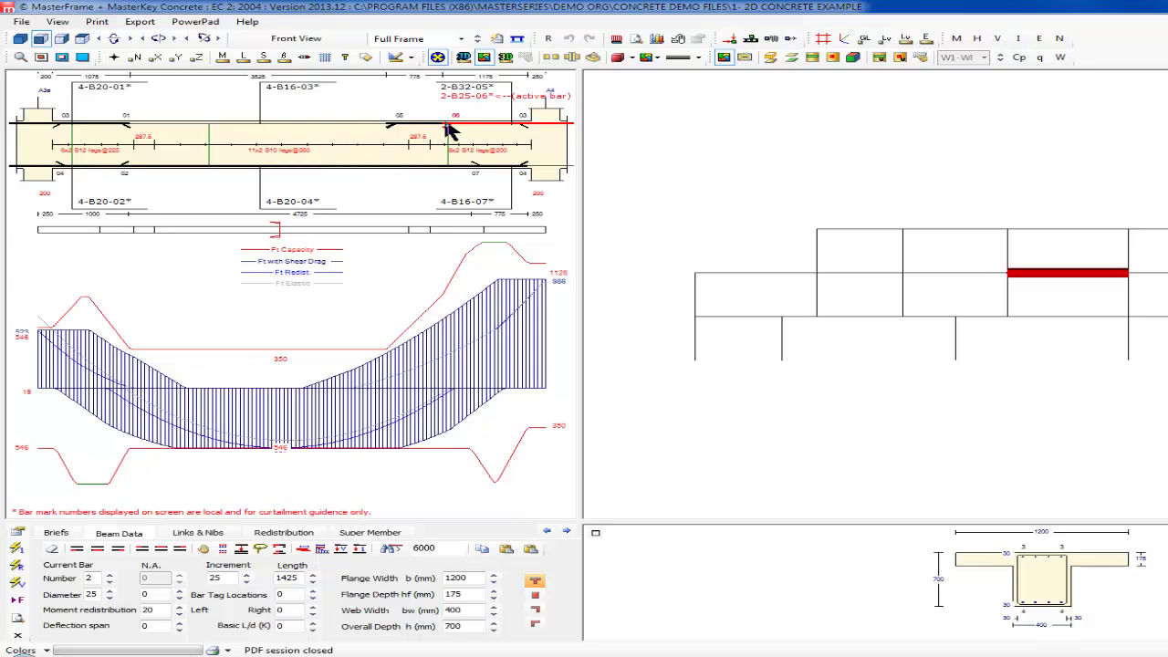
left_click_drag(442, 126, 390, 124)
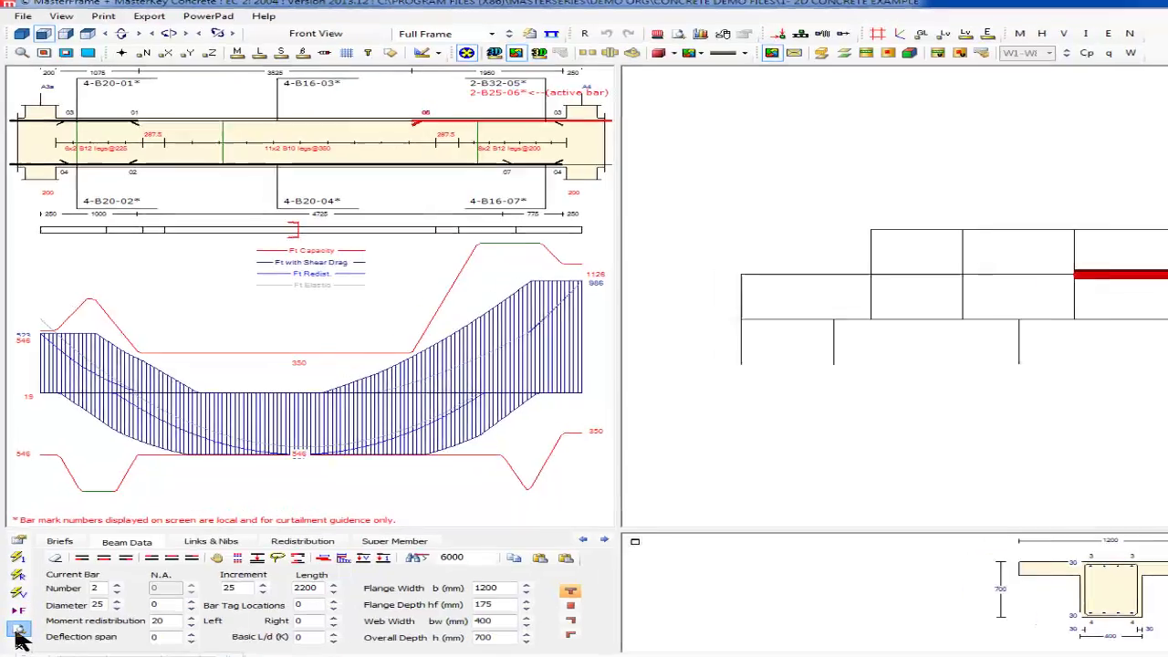
Review the flexure, shear and deflection calculations for the selected beam between A3a and A4
left_click(18, 631)
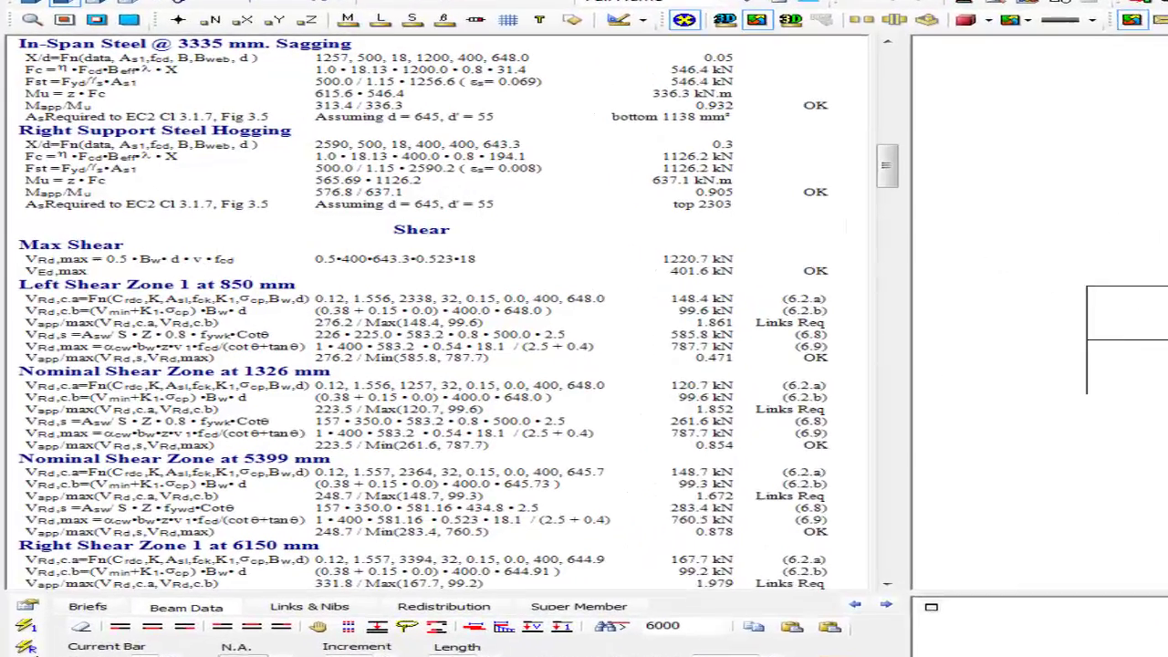
scroll(470, 365, "down", 3)
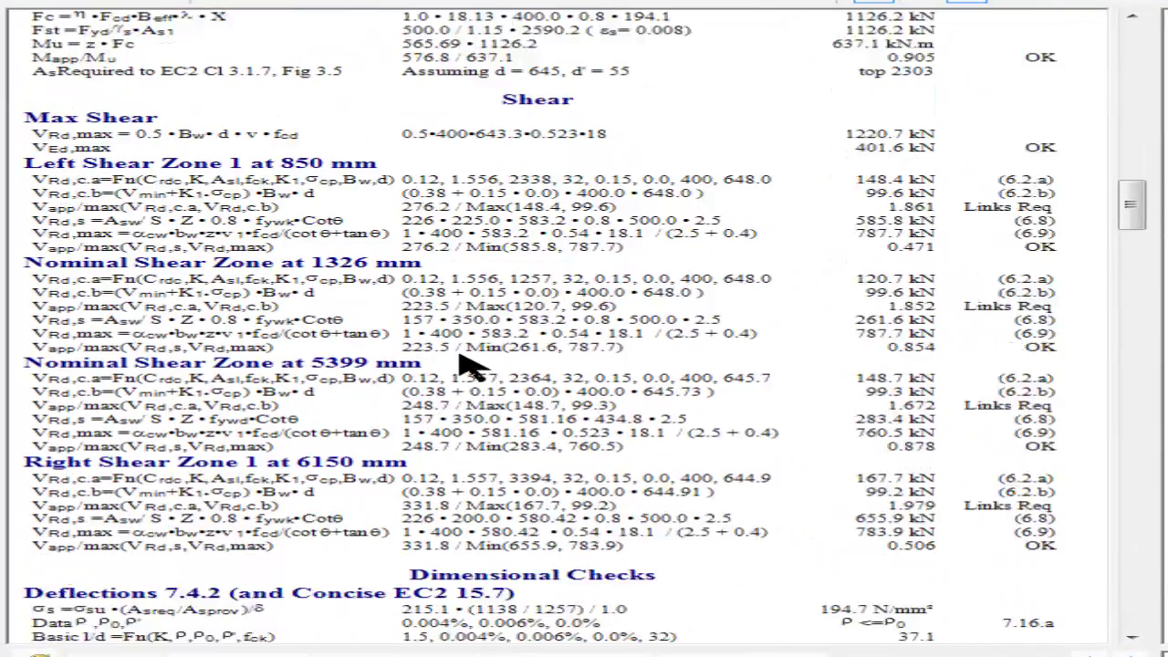
scroll(466, 364, "down", 8)
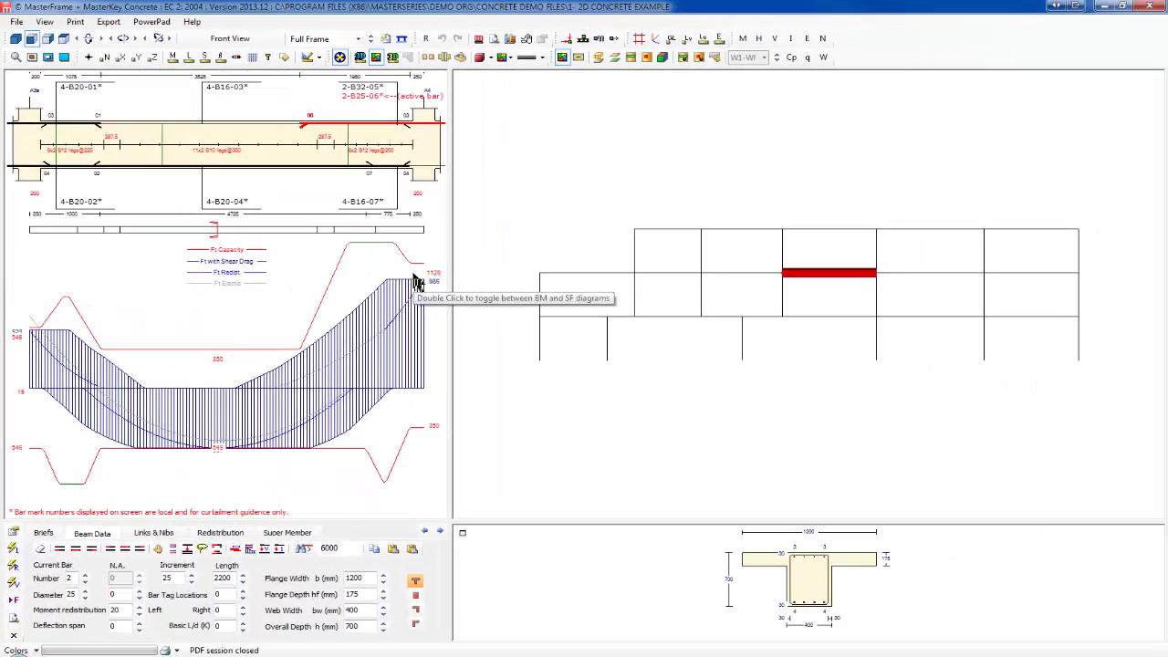
Increase the four 05 bottom span bars to B25 in the lowest-level beam between the second and third base columns, then inspect the first bay's beam
left_click(658, 332)
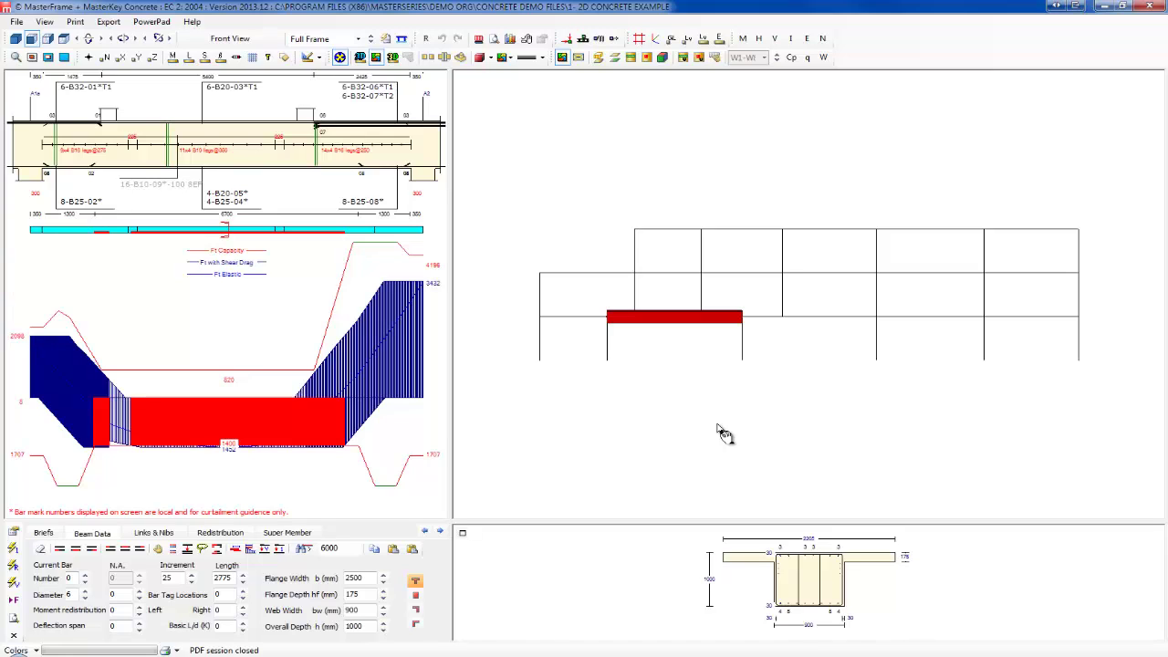
left_click(227, 203)
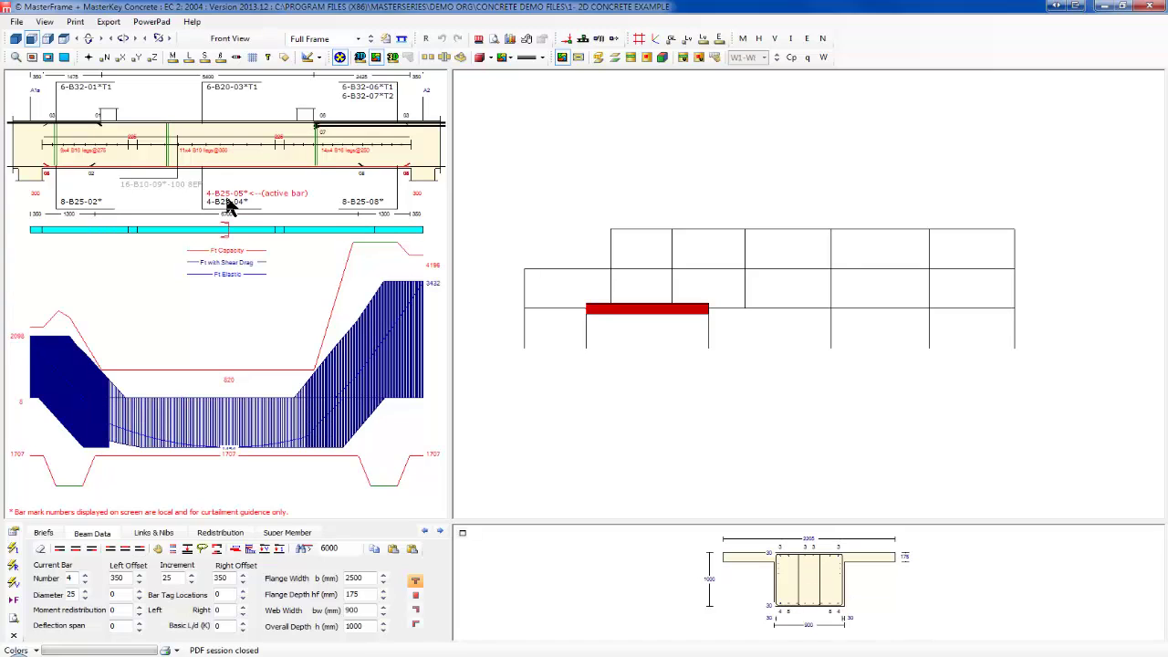
left_click(542, 315)
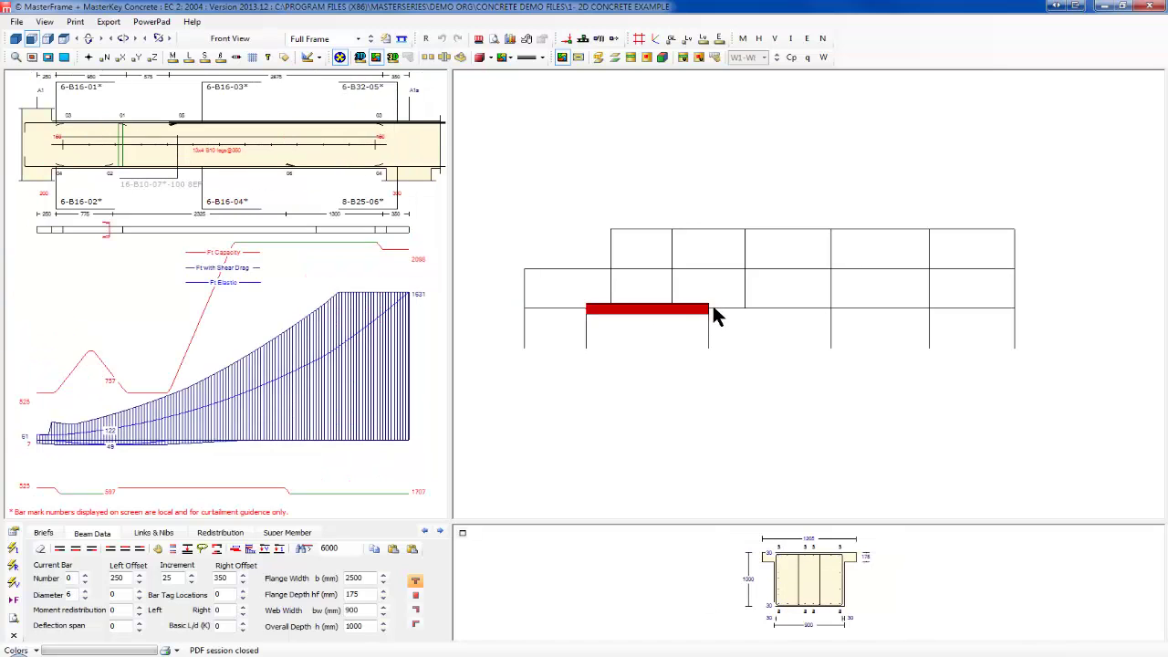
Go through the remaining lowest-level beams and increase the end beam's four 07 top support bars at A6 to B20
left_click(812, 309)
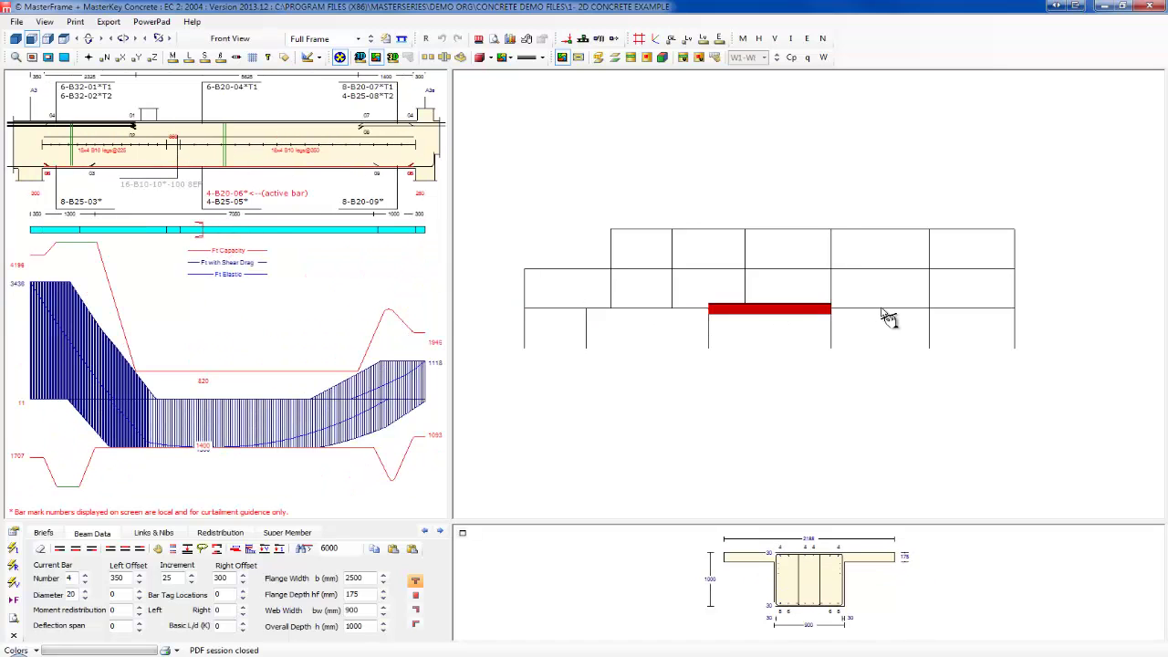
left_click(883, 310)
left_click(967, 310)
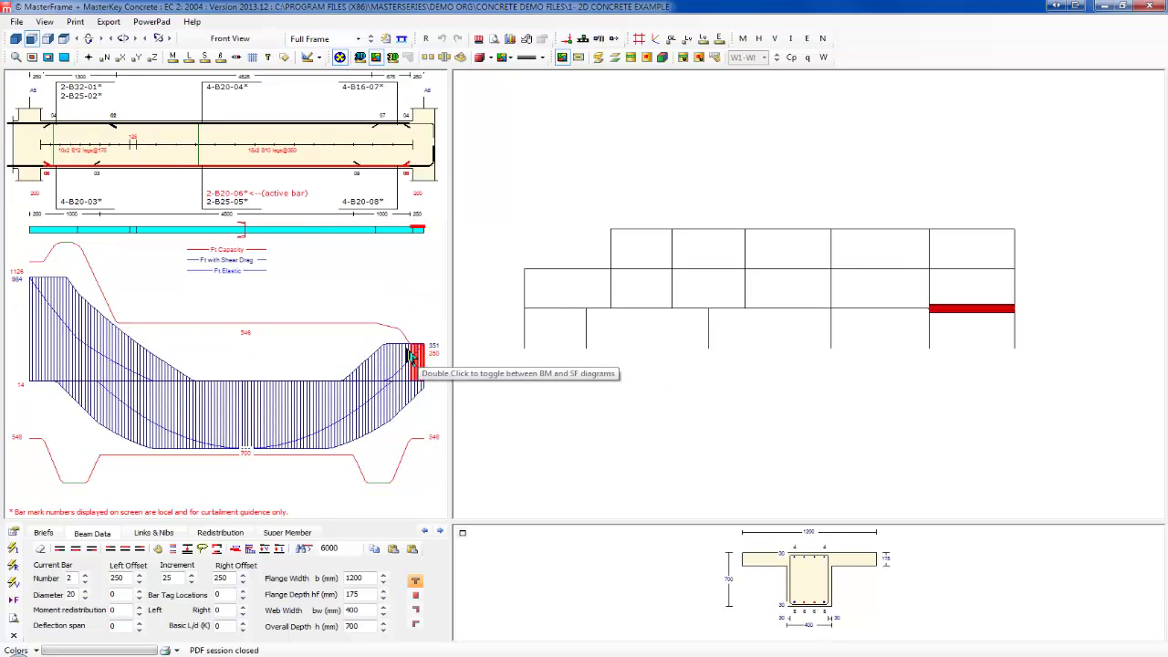
left_click(372, 96)
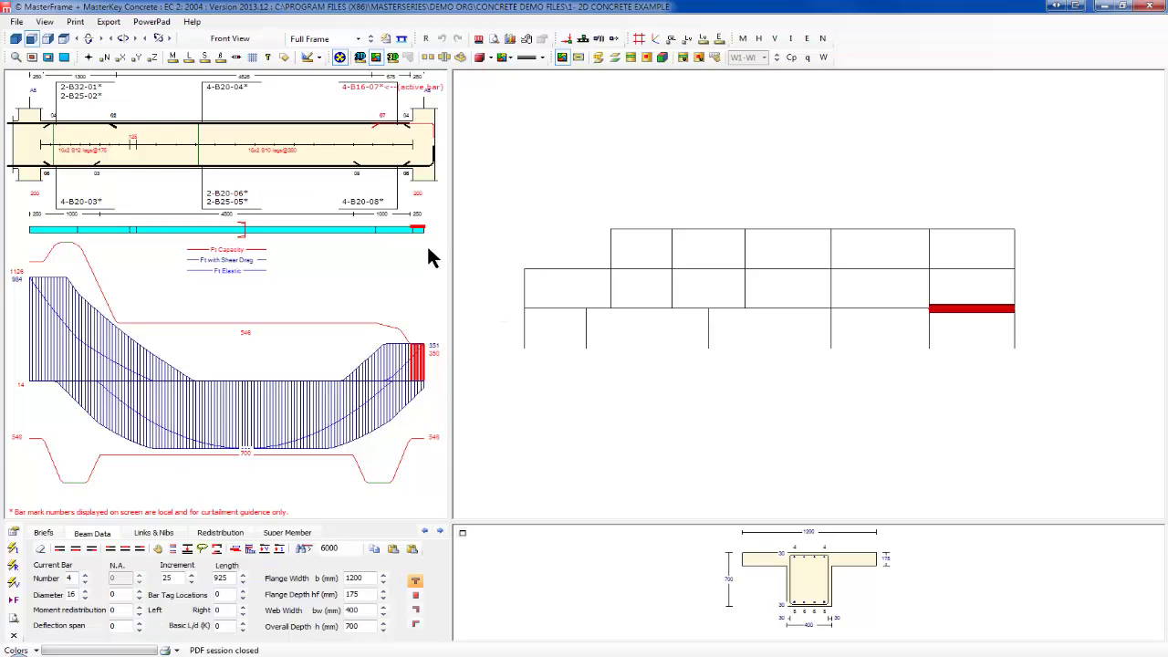
left_click(362, 87)
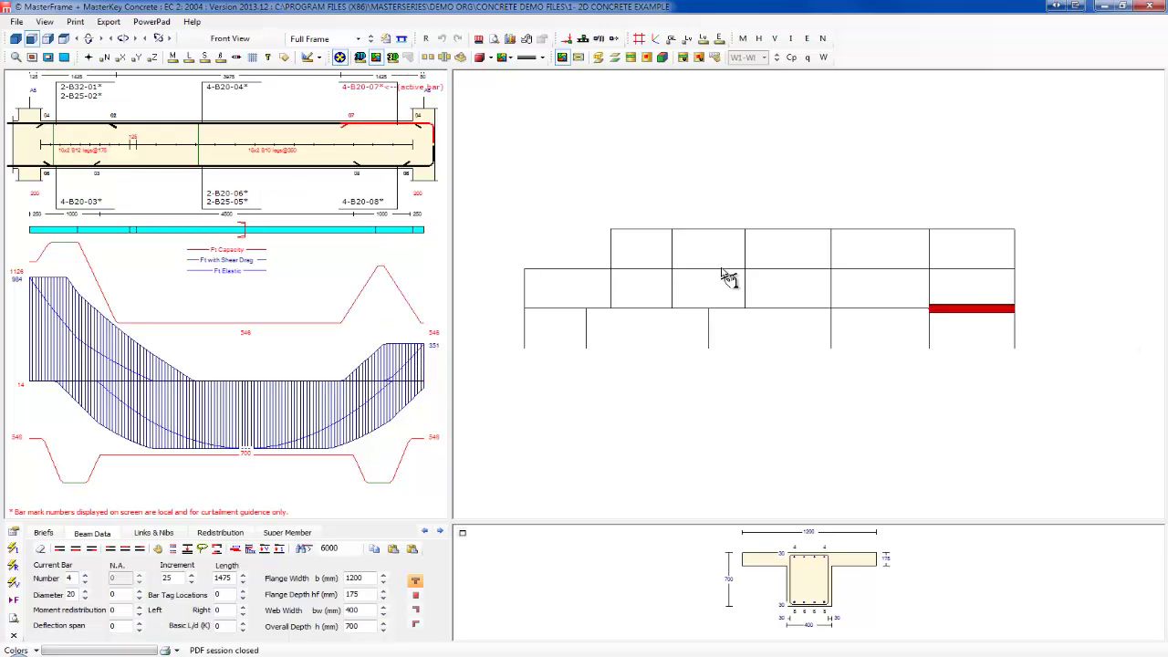
Inspect the reinforcement and capacity diagrams of the first three beams on the middle level
left_click(548, 278)
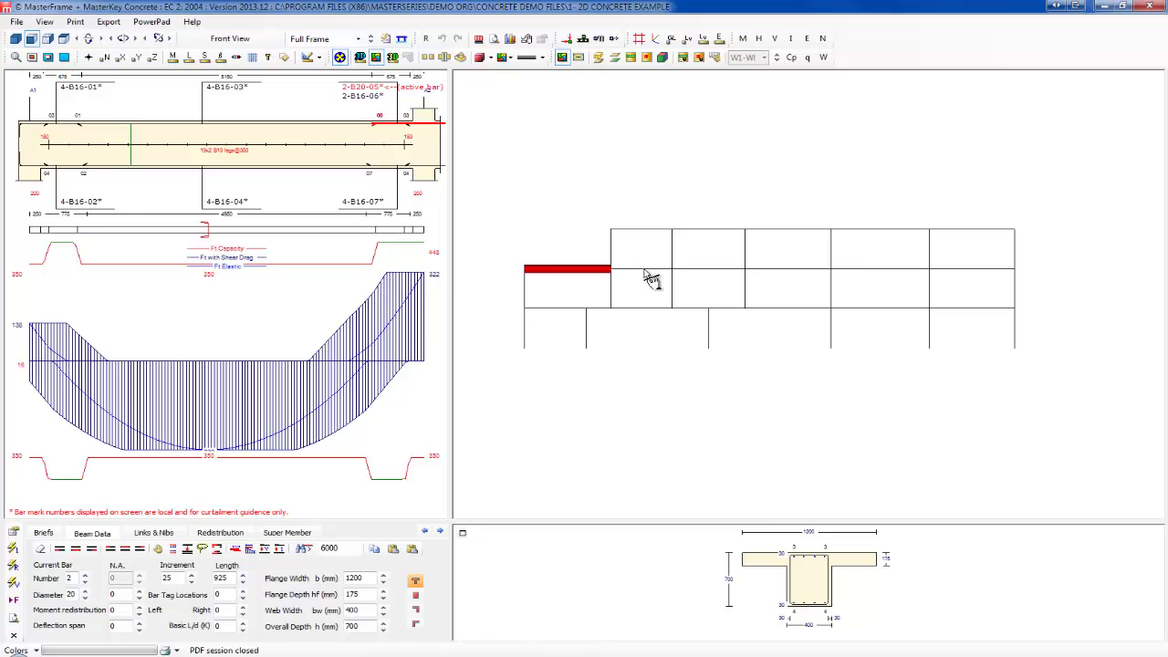
left_click(658, 277)
left_click(695, 278)
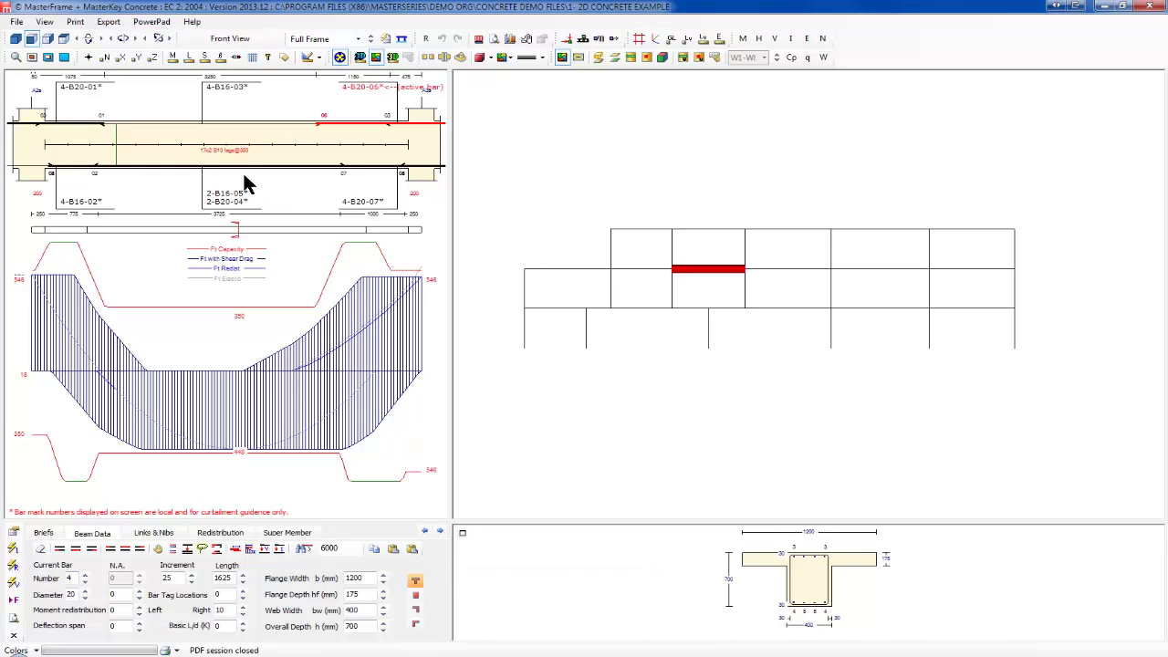
scroll(259, 325, "down", 1)
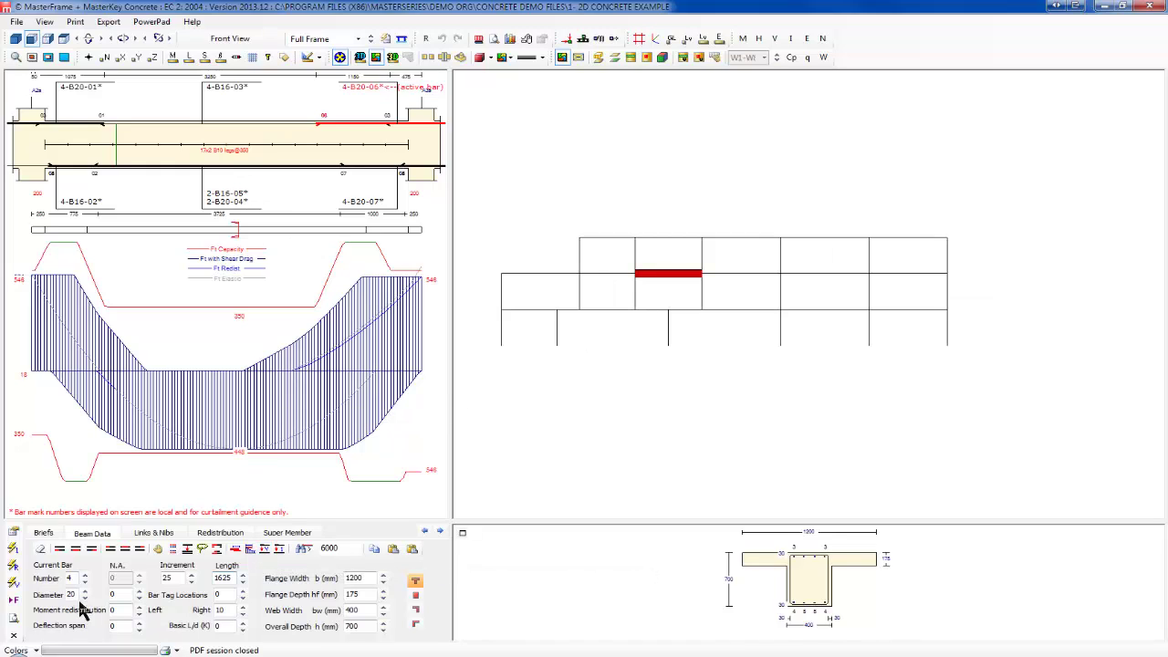
Review the dimensional checks of the middle-level end beam at A6, including overall width of bars at lap, against its reinforcement layout
left_click(14, 602)
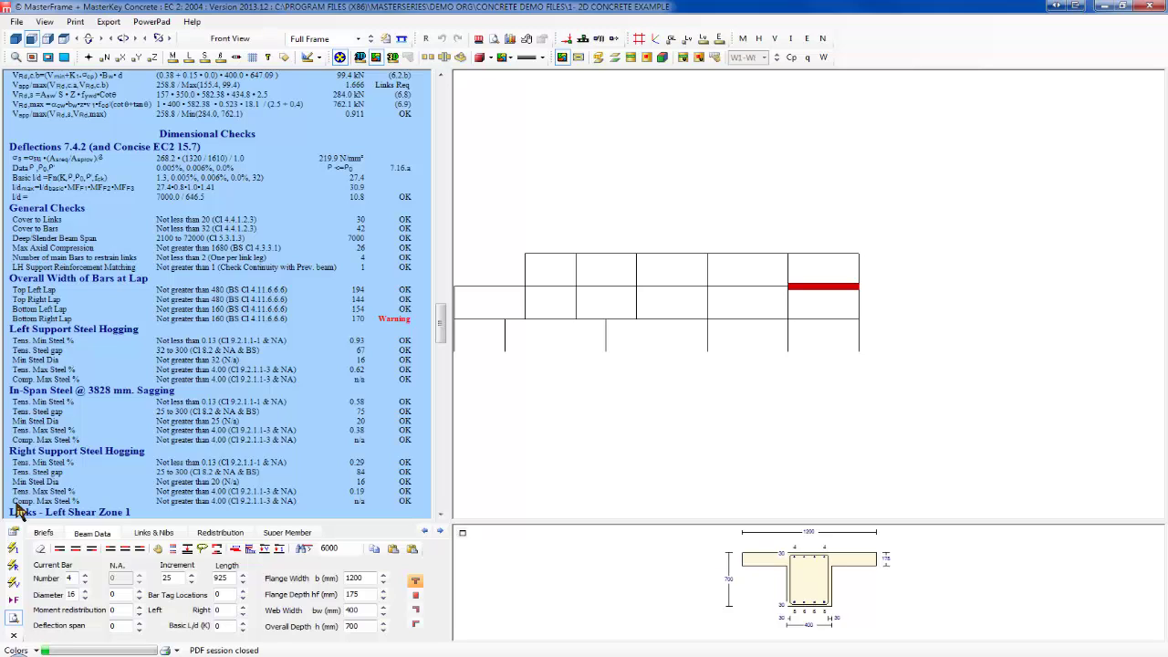
left_click(14, 618)
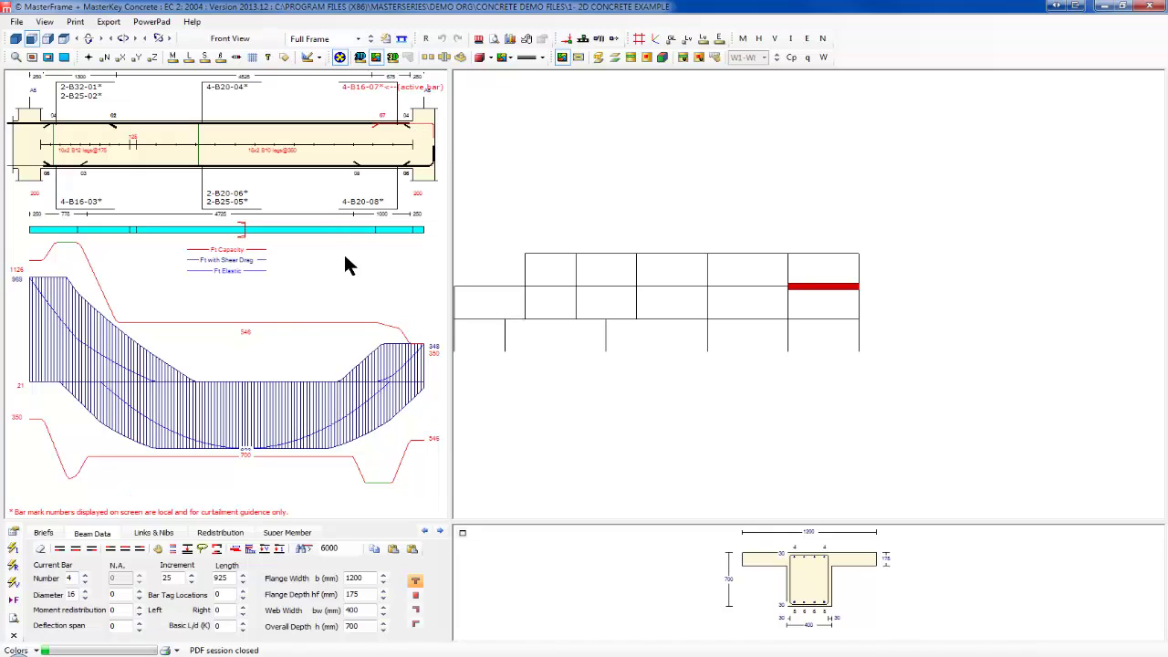
left_click(15, 620)
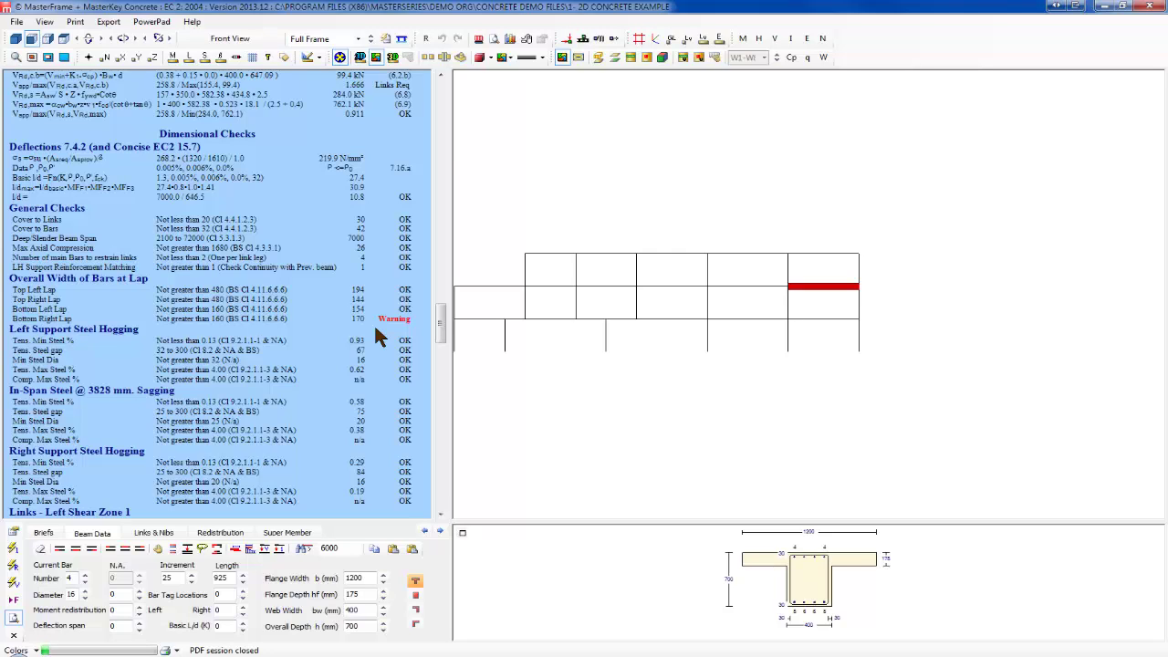
left_click(13, 617)
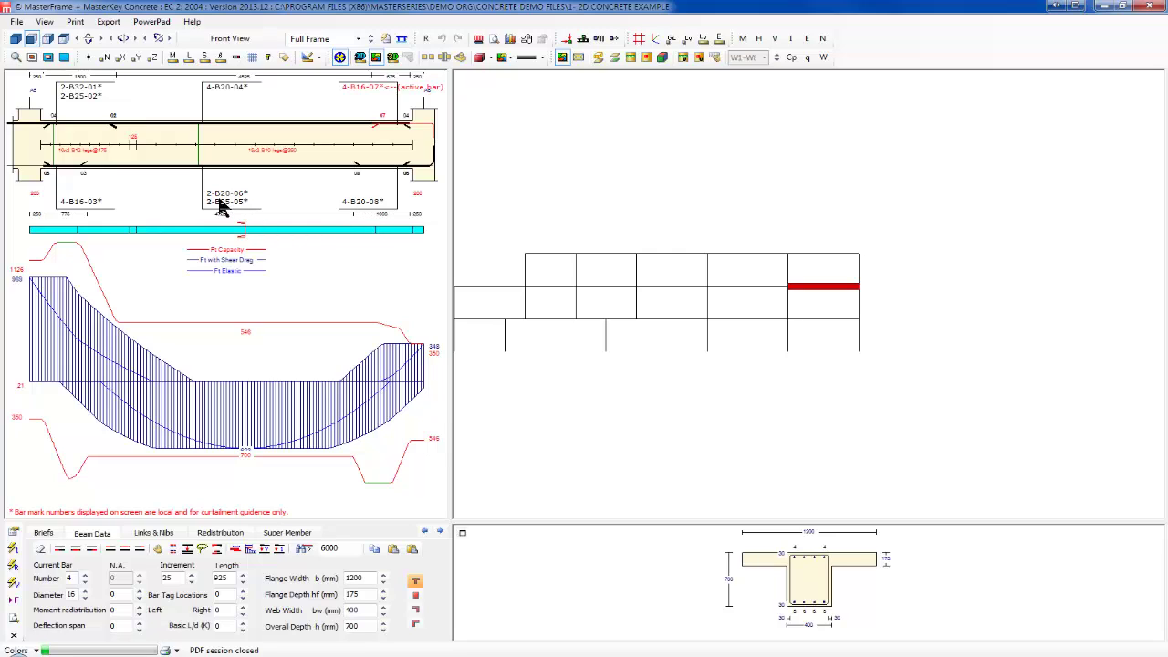
Reduce the four 08 bottom support bars at A6 to B16 in the middle-level end beam
left_click(363, 203)
right_click(363, 202)
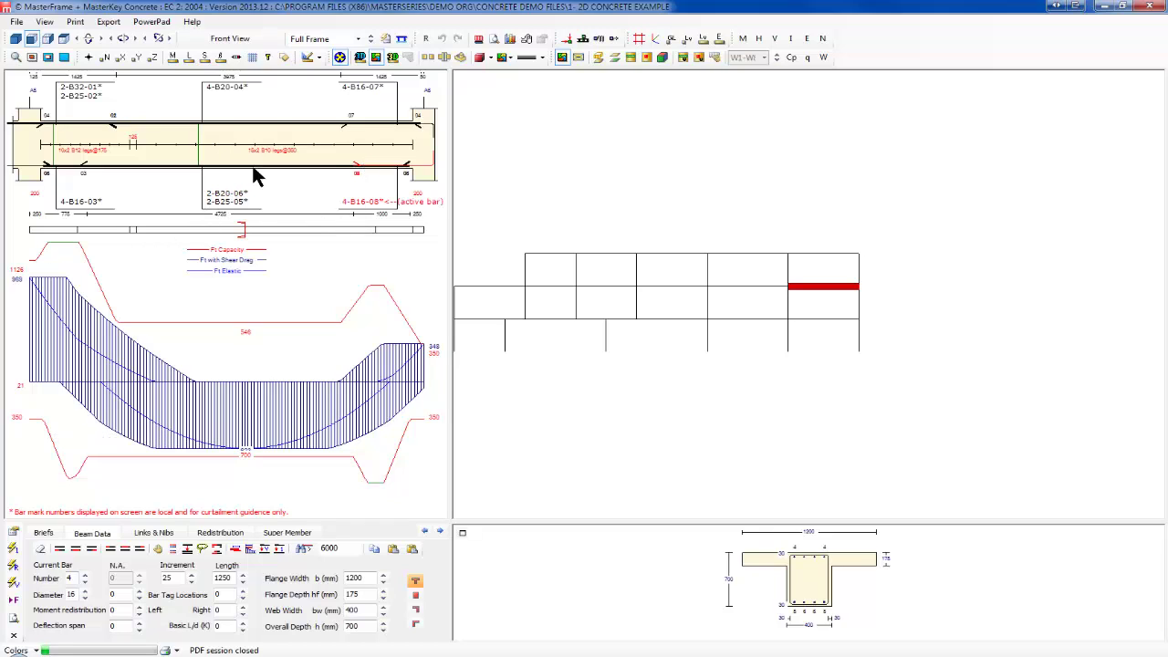
Examine the beam curtailment defaults, trying the Lift bot leg of U bar option and restoring its original setting
left_click(13, 532)
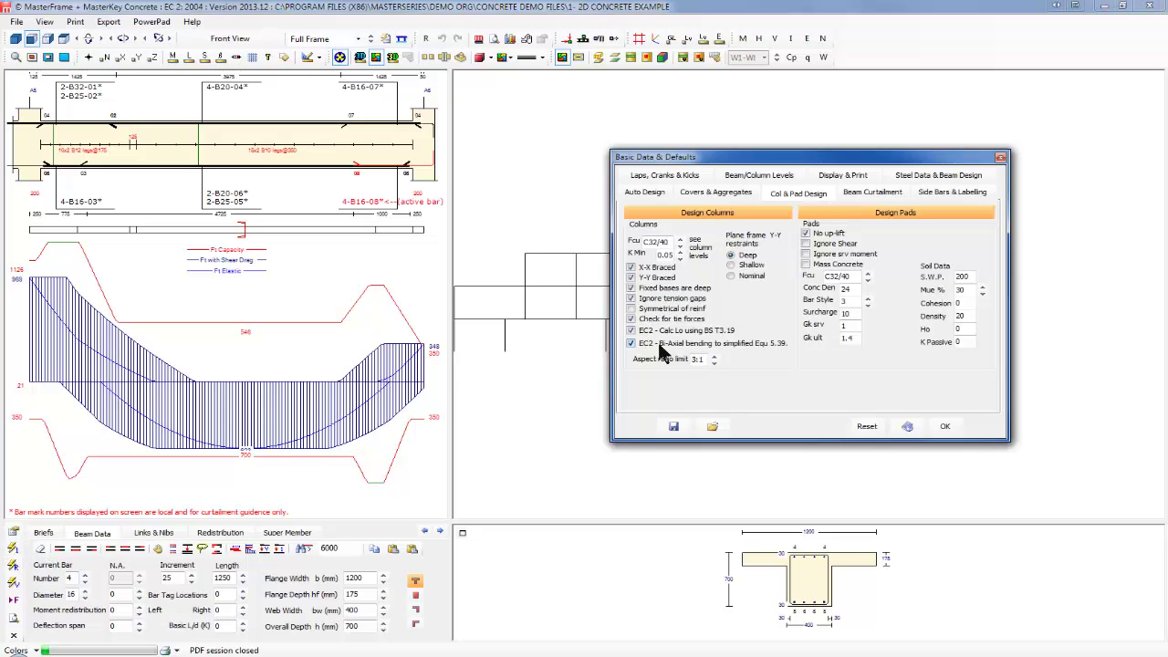
left_click(872, 192)
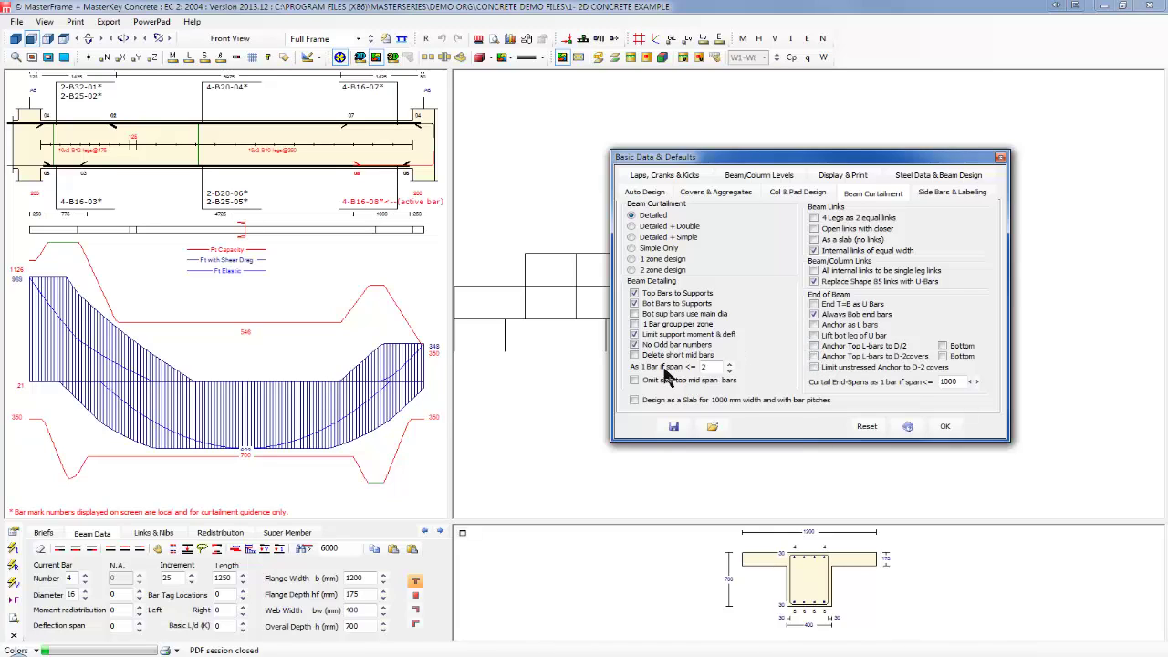
left_click(815, 335)
left_click(817, 337)
left_click(944, 427)
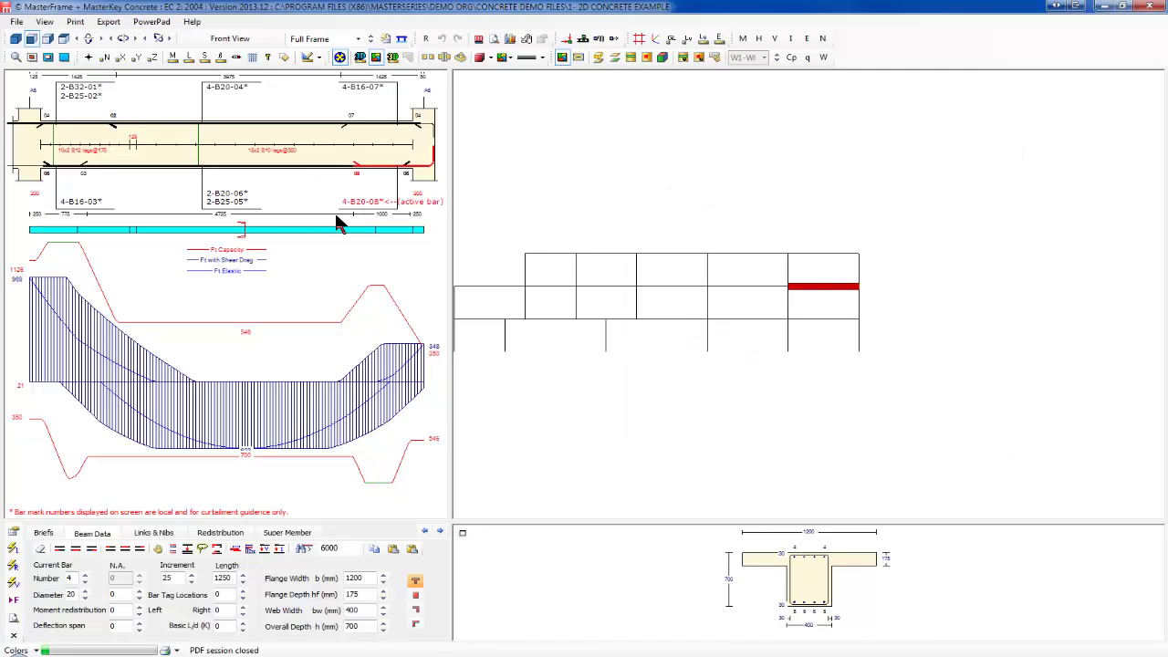
Set the four 08 bottom support bars at A6 to B16, then try placing them in layer B2 and restore the single layer
right_click(361, 202)
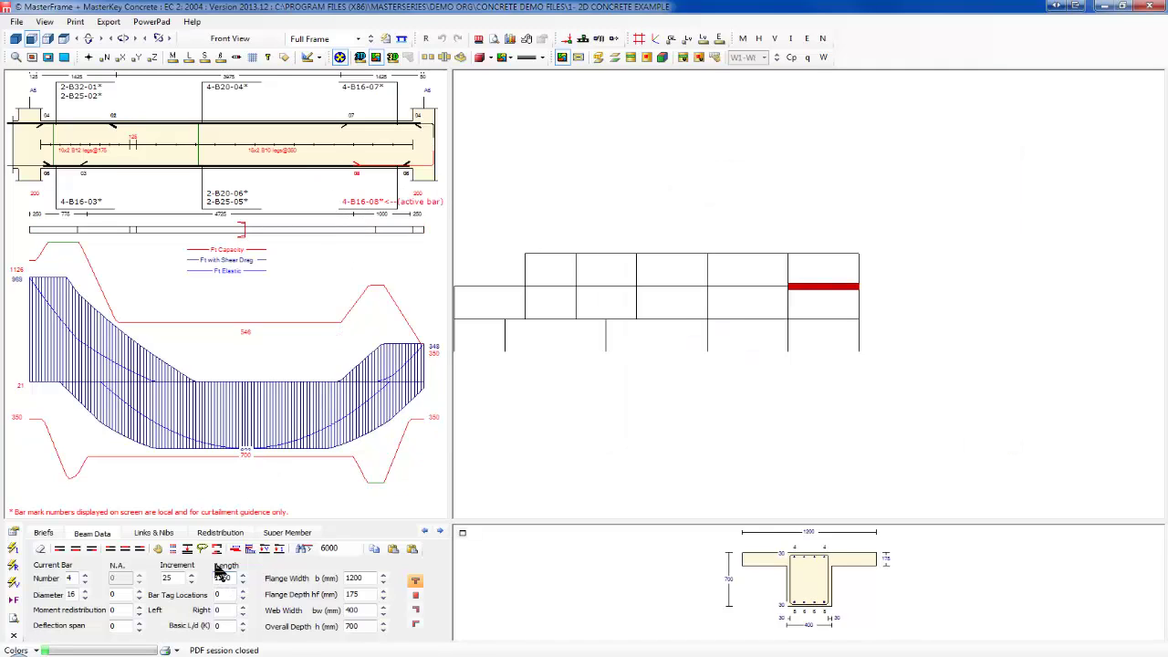
left_click(177, 554)
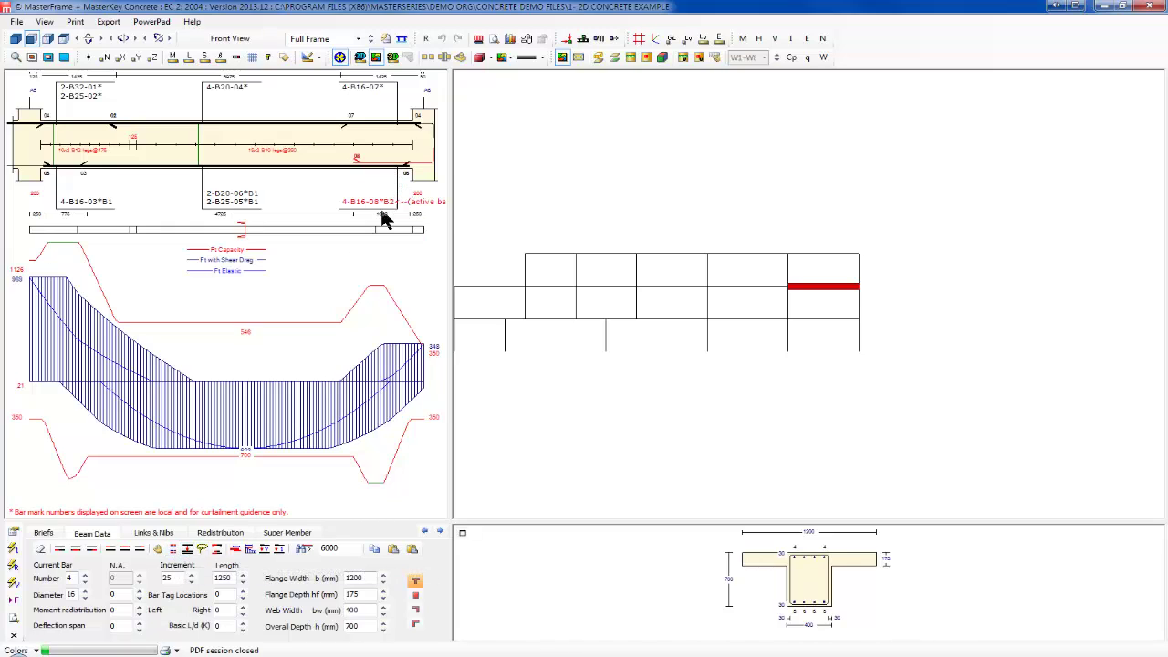
left_click(176, 555)
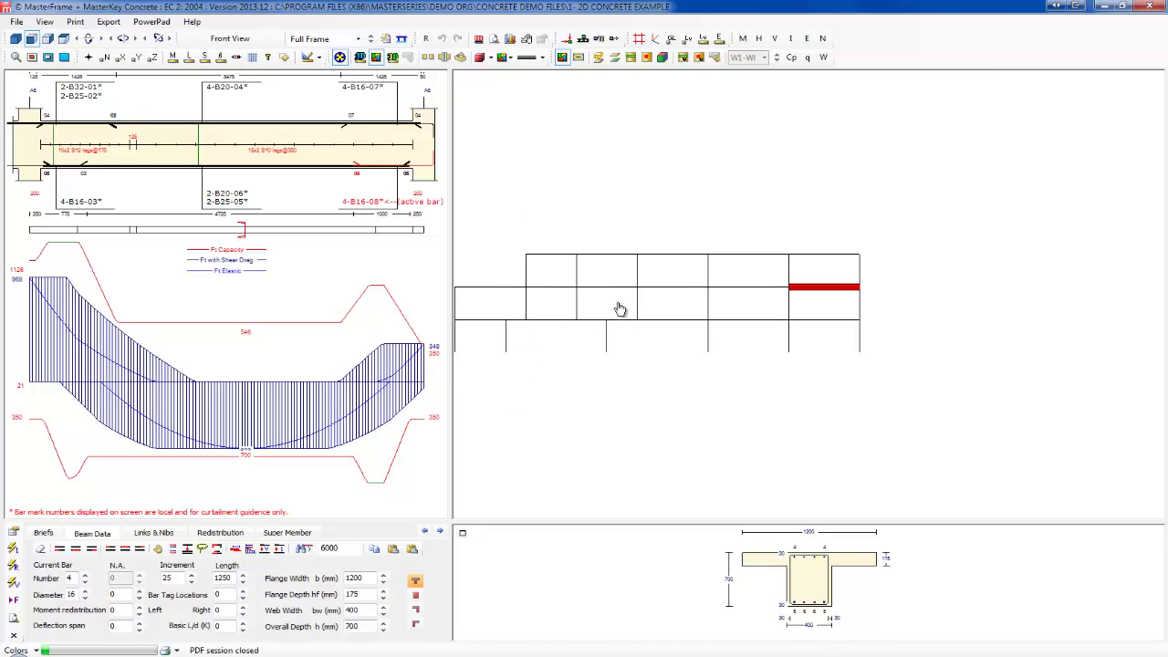
Select the second base column and review its slenderness, axial, moment capacity and dimensional checks
left_click_drag(618, 310, 711, 282)
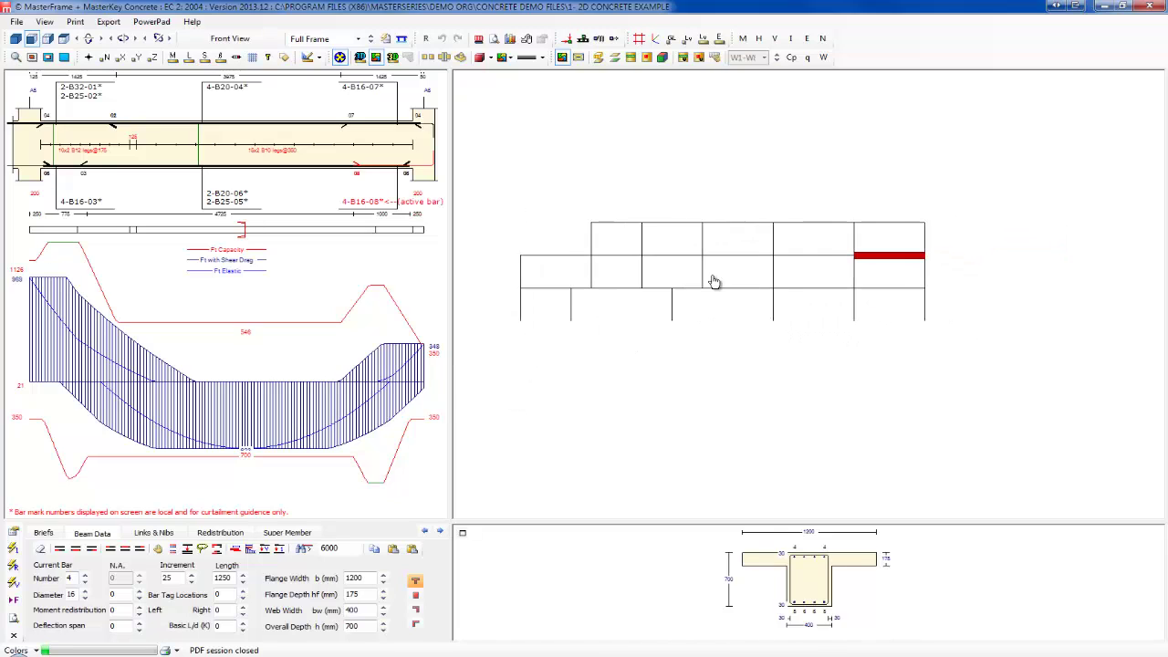
left_click(576, 308)
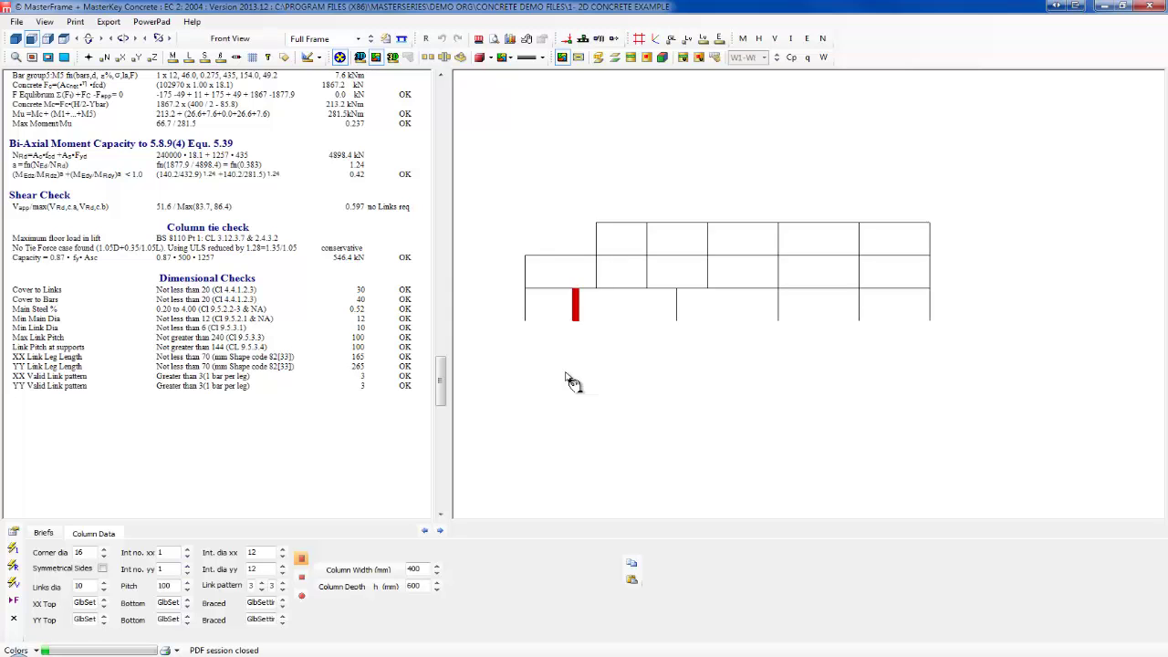
left_click(440, 76)
left_click(440, 76)
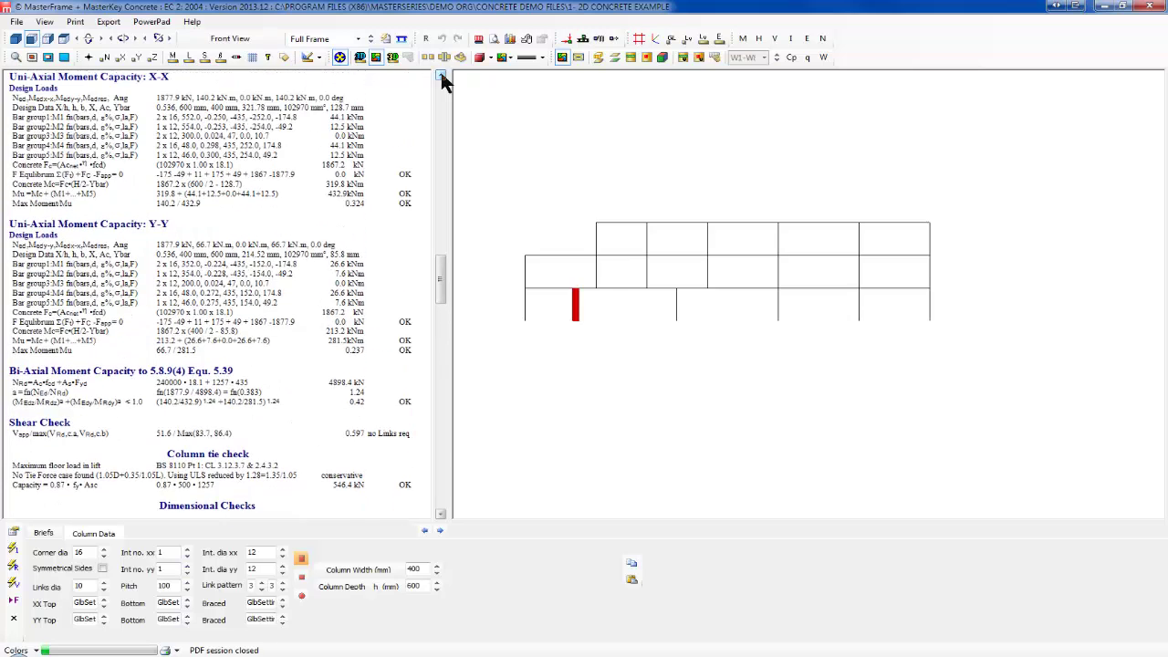
left_click(440, 75)
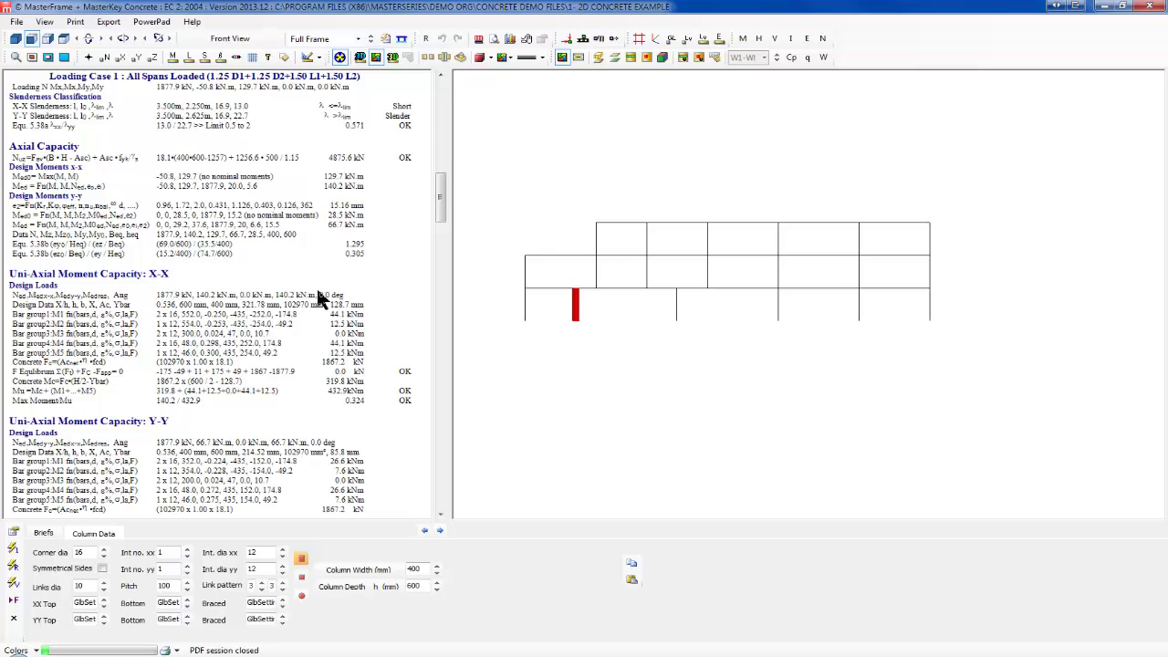
Review the design calculations of the other base columns from the third one through to A6
left_click(676, 312)
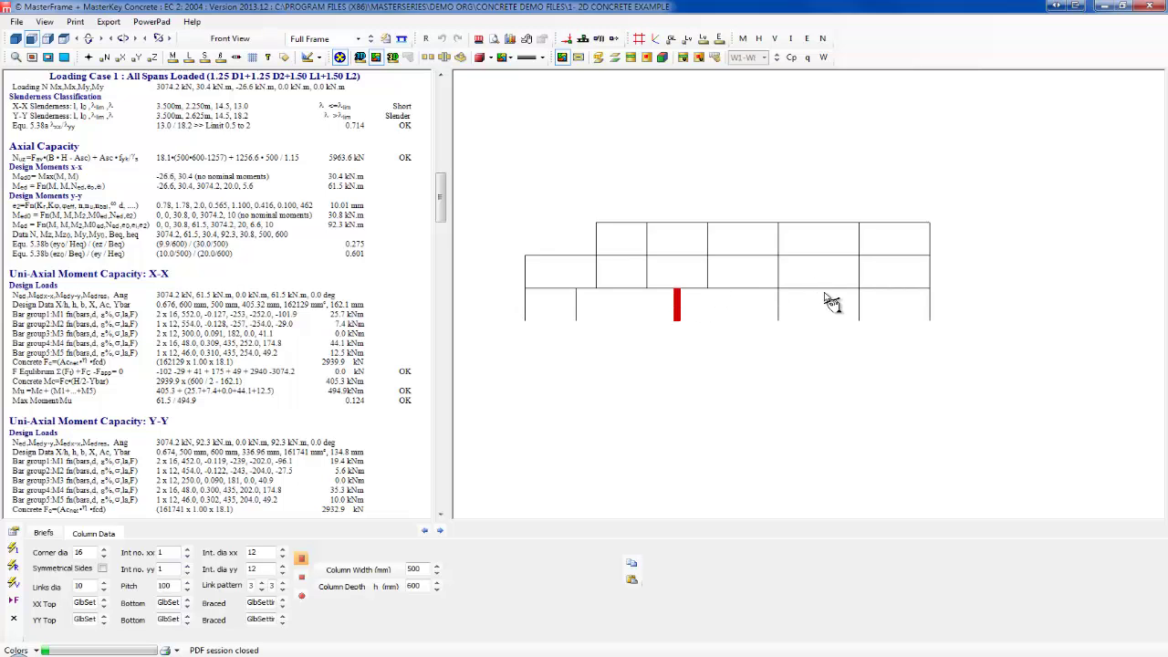
left_click(779, 304)
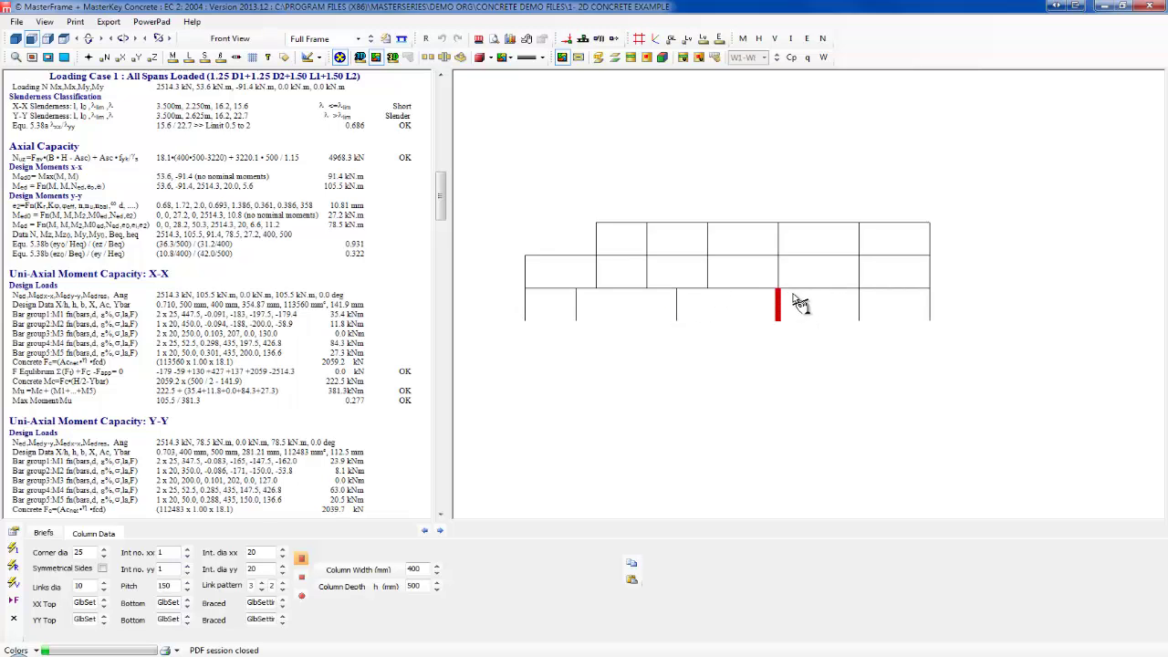
left_click(858, 306)
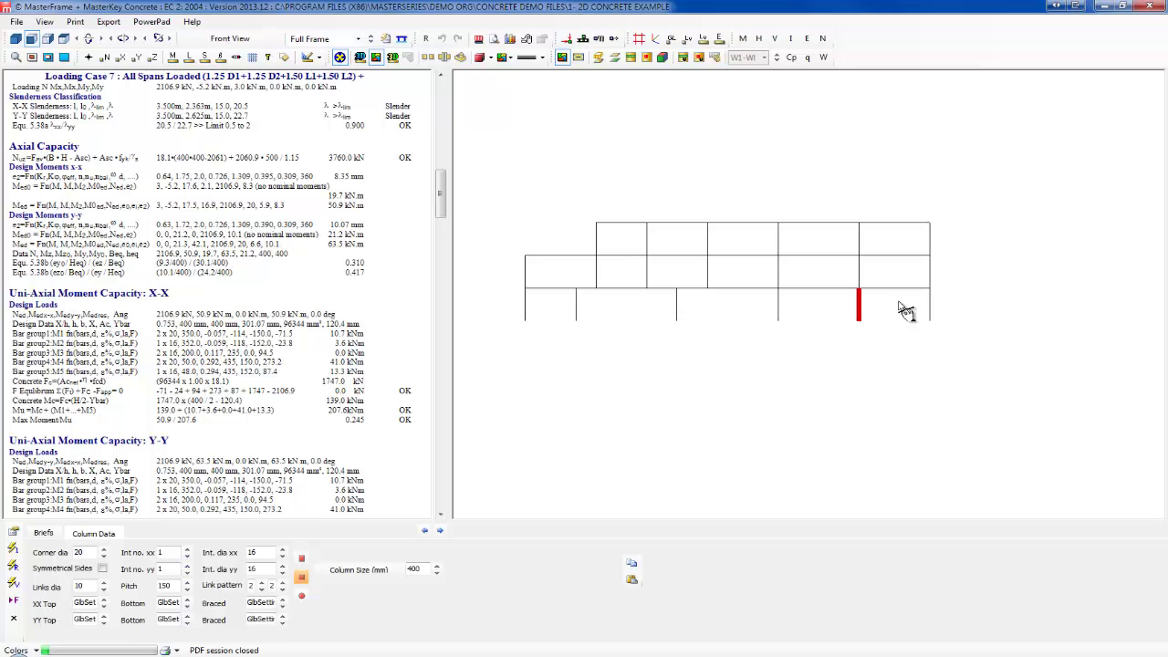
left_click(927, 305)
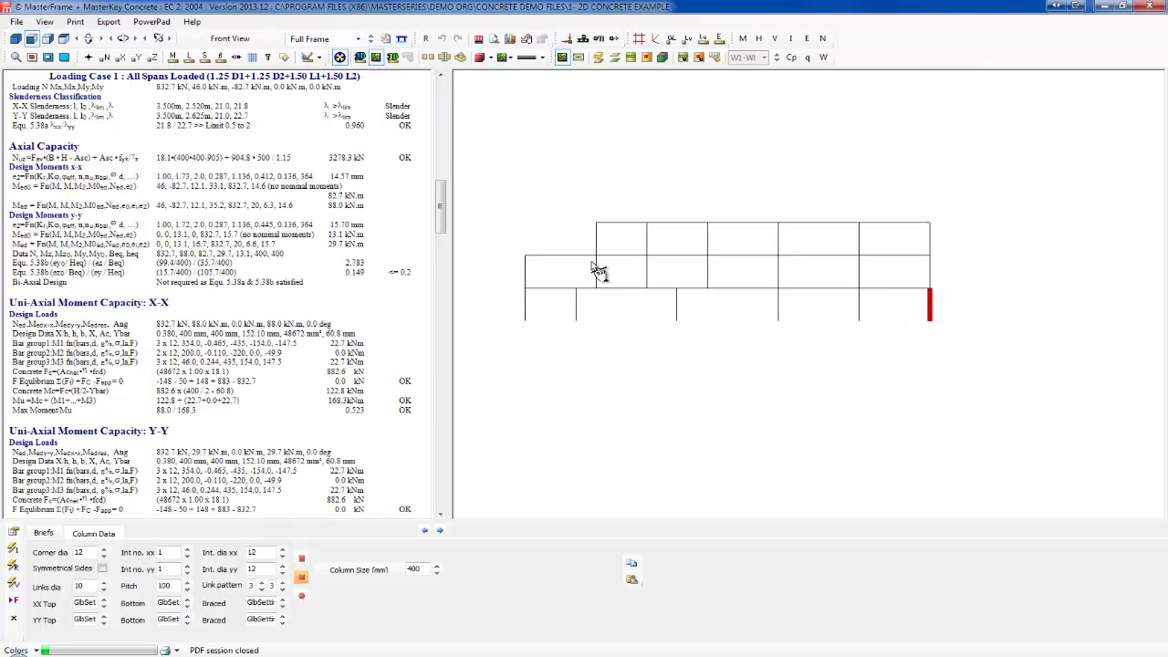
left_click(447, 99)
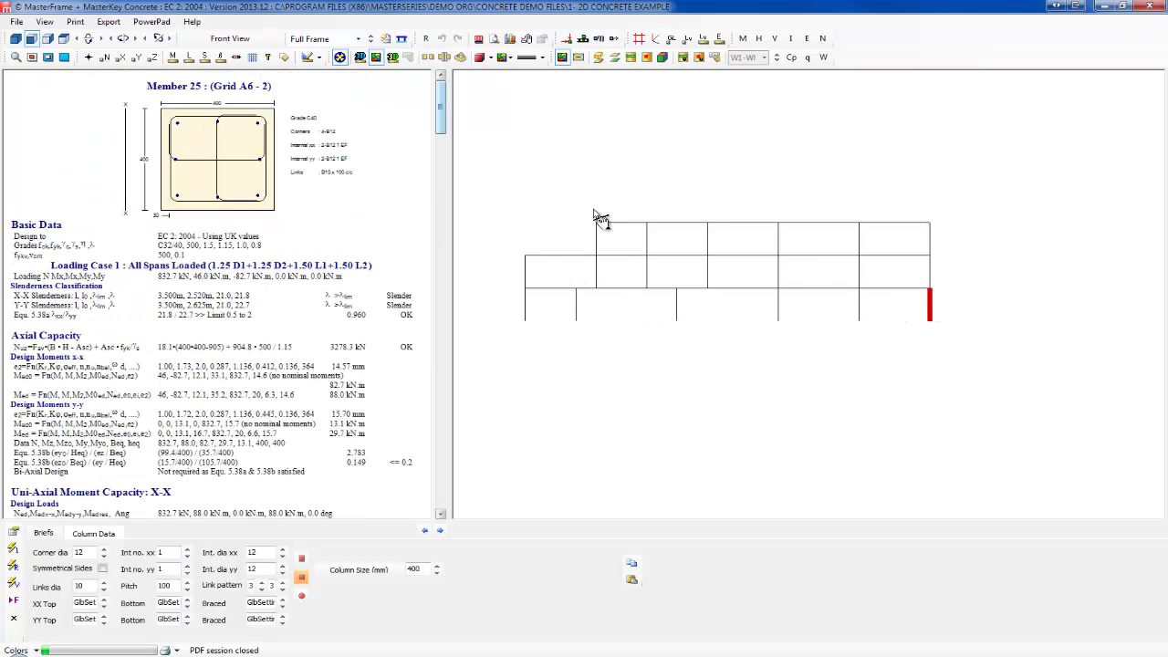
Select the lowest-level beam to the right of A3, then show the design of the pad foundation at Grid A3
left_click(749, 290)
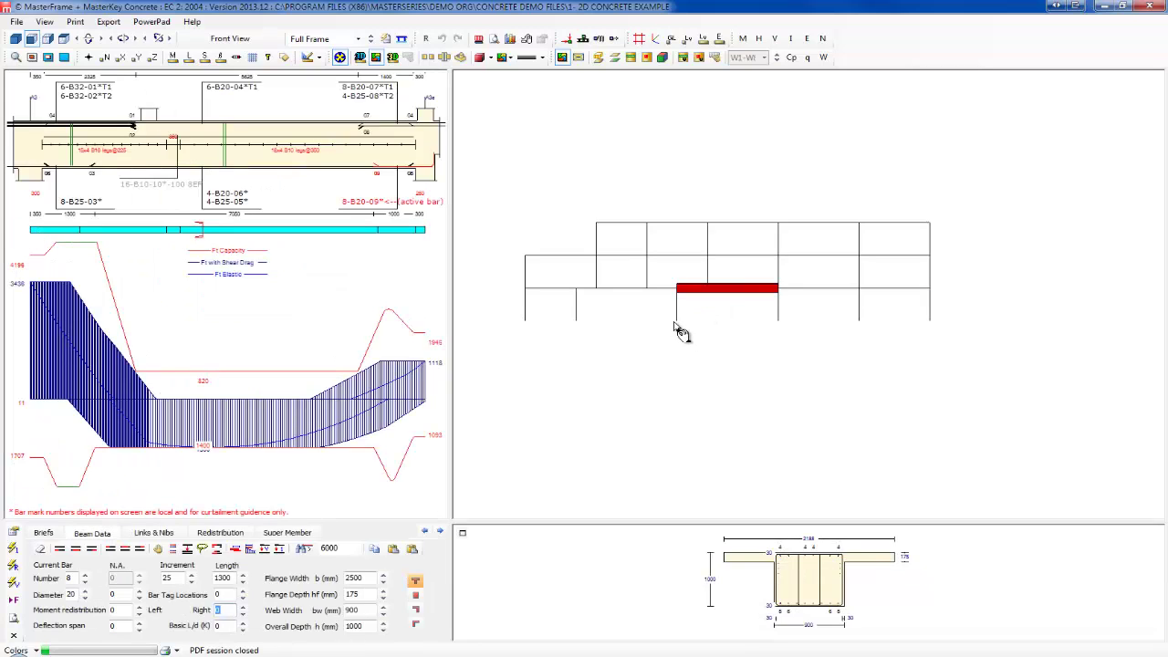
left_click(680, 328)
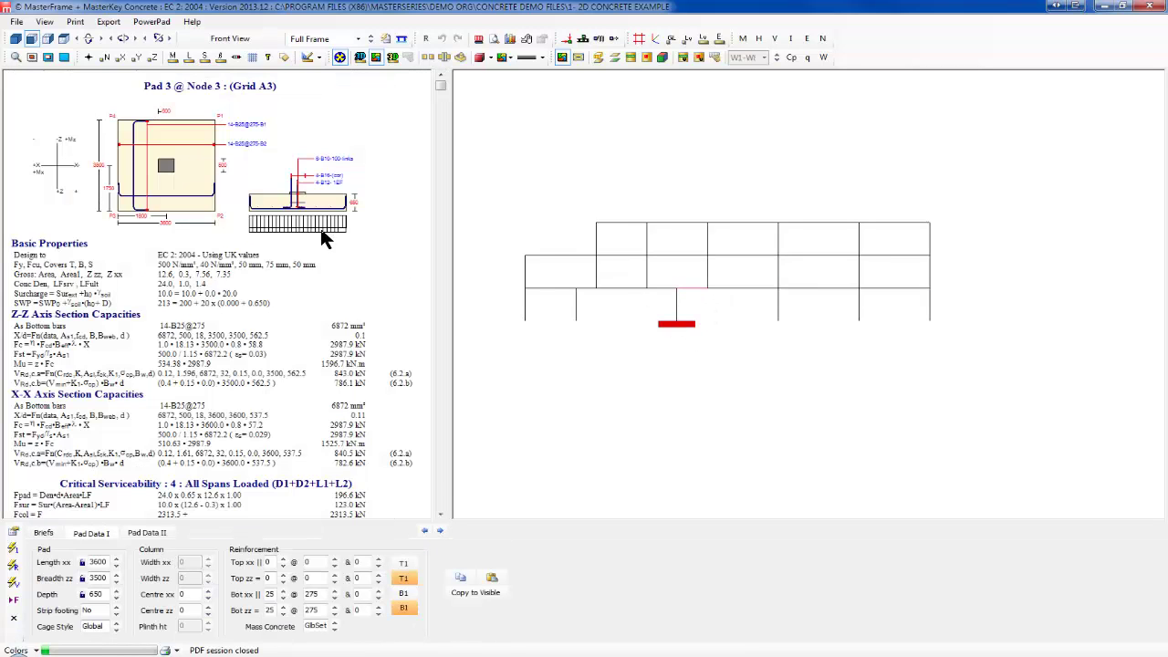
Compare the design calculations of the base column at Grid A3 with those of the pad foundation beneath it
left_click(676, 305)
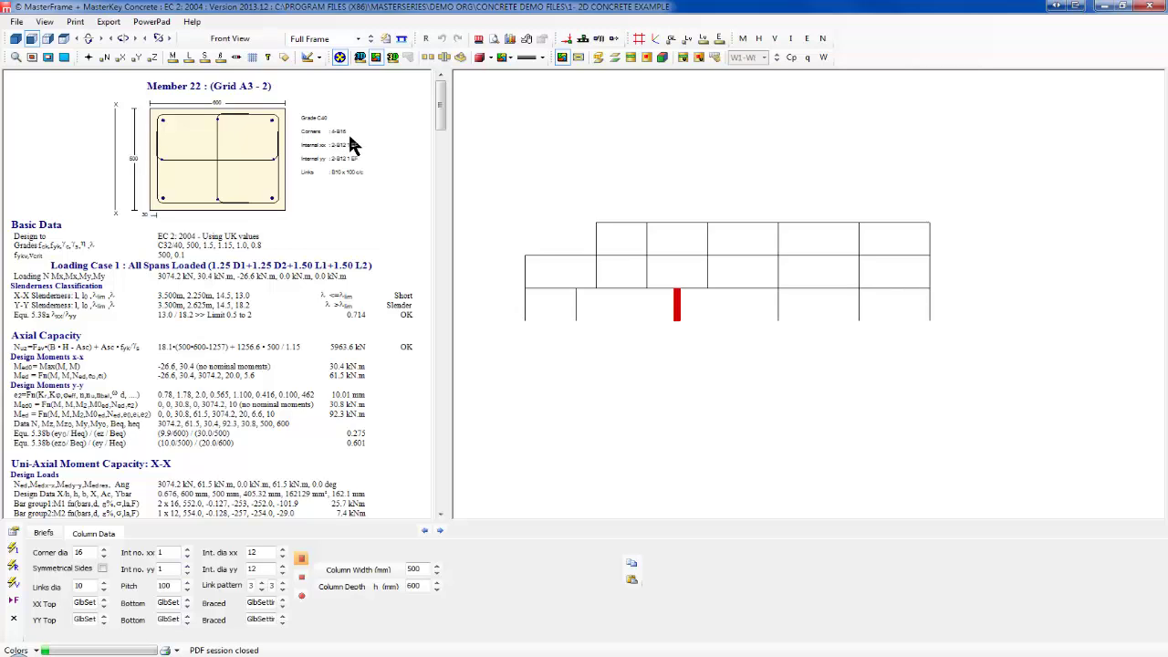
left_click(680, 326)
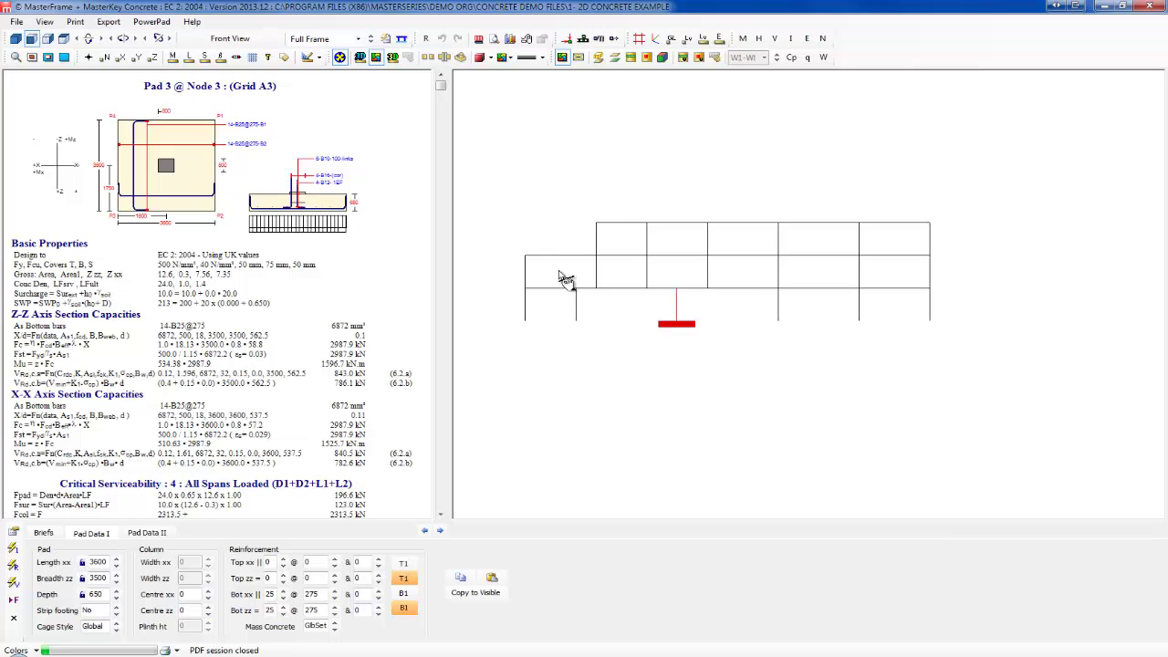
left_click(680, 318)
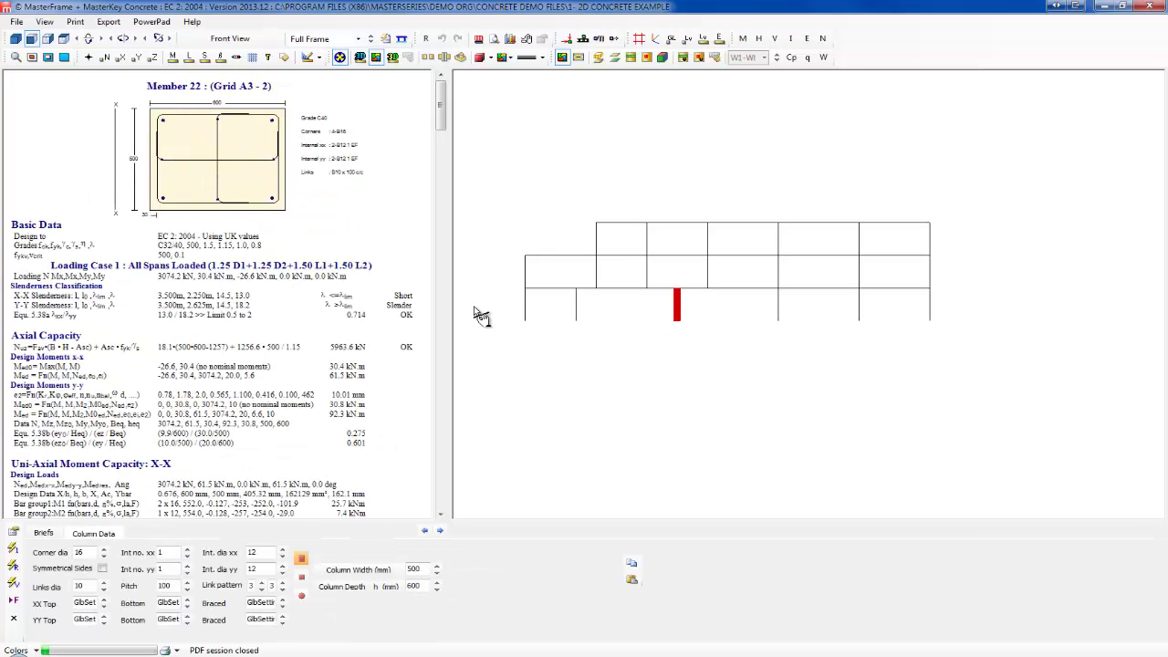
left_click(689, 325)
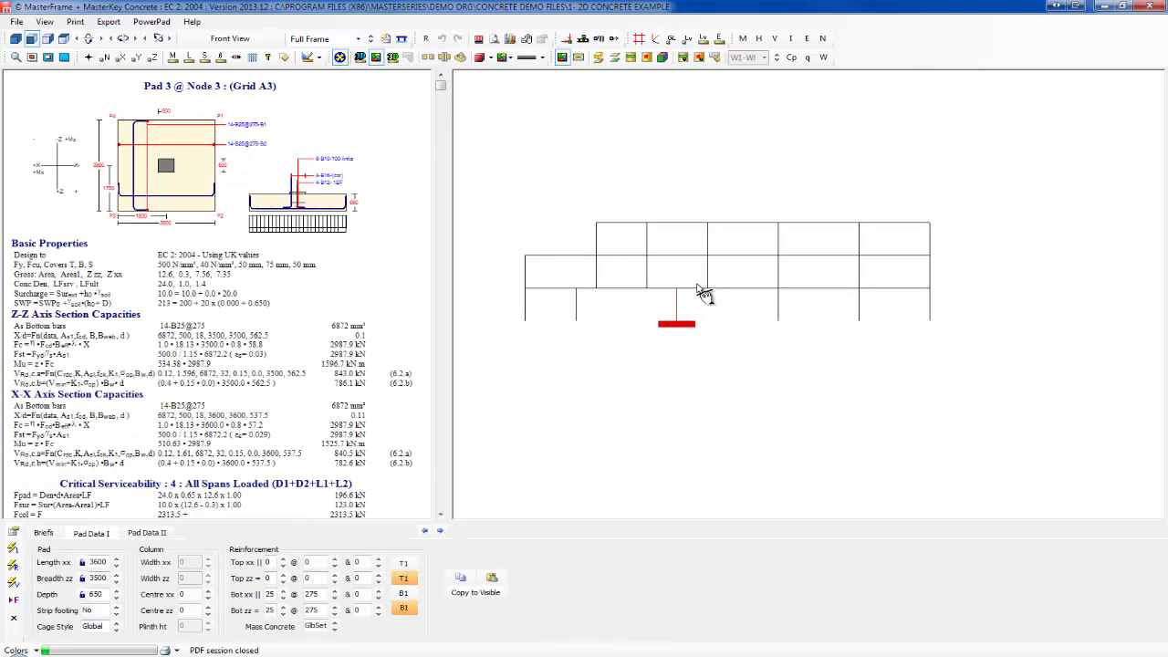
Review the lowest-level beam between A3 and A4 and the column above it at A3a
left_click(715, 291)
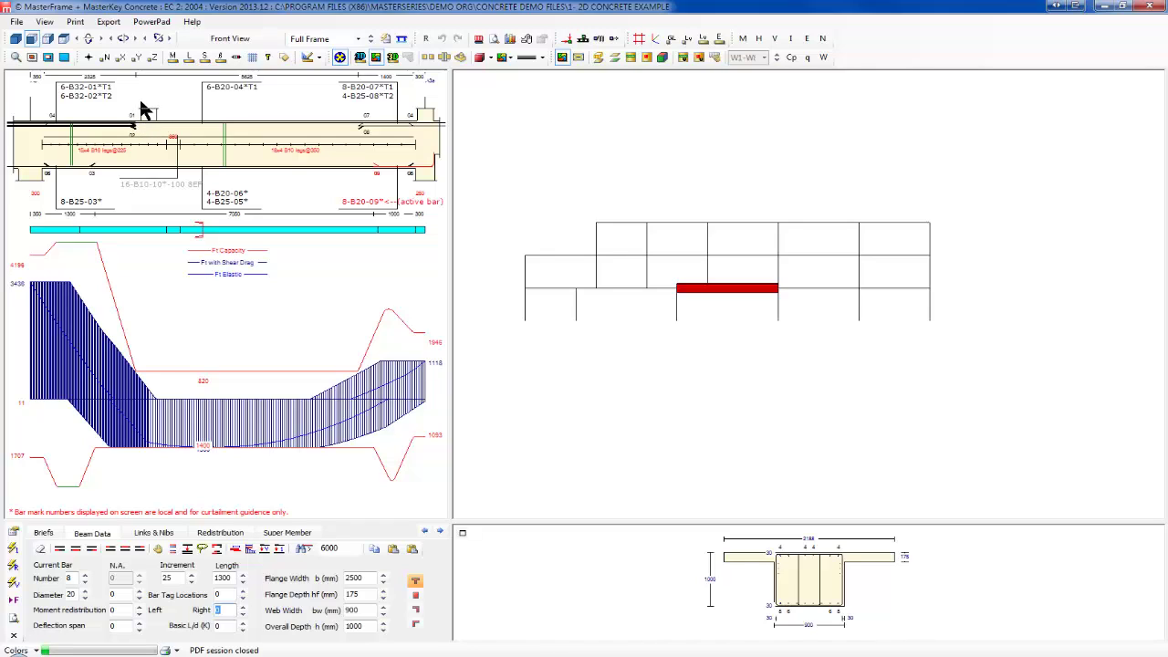
left_click(713, 276)
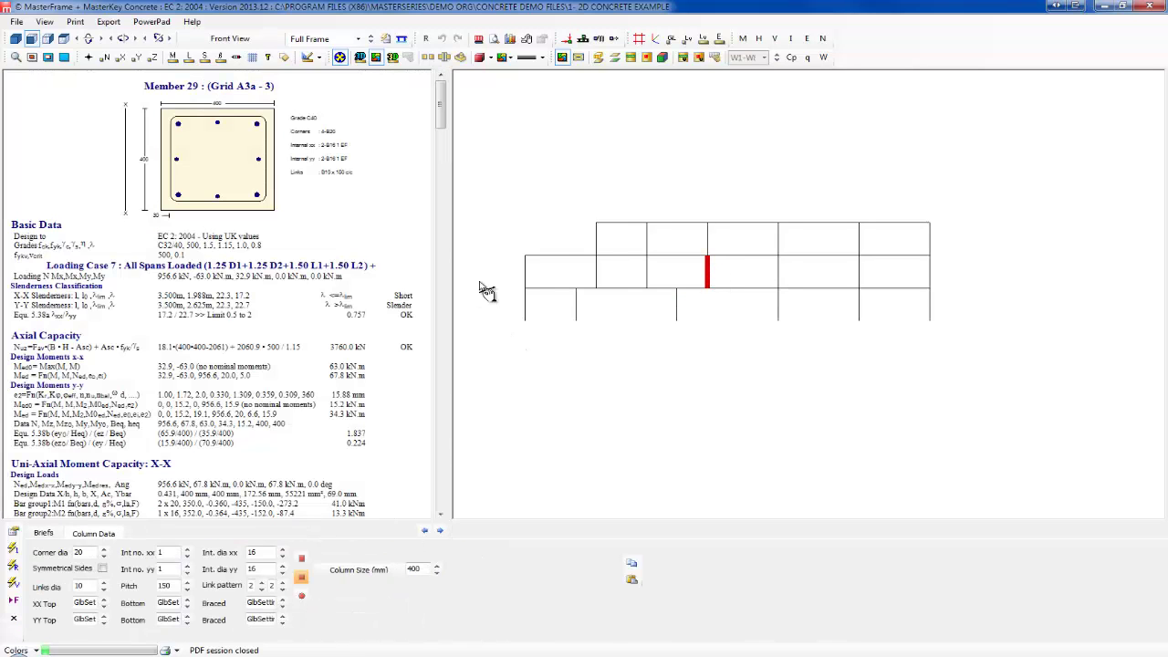
left_click(679, 319)
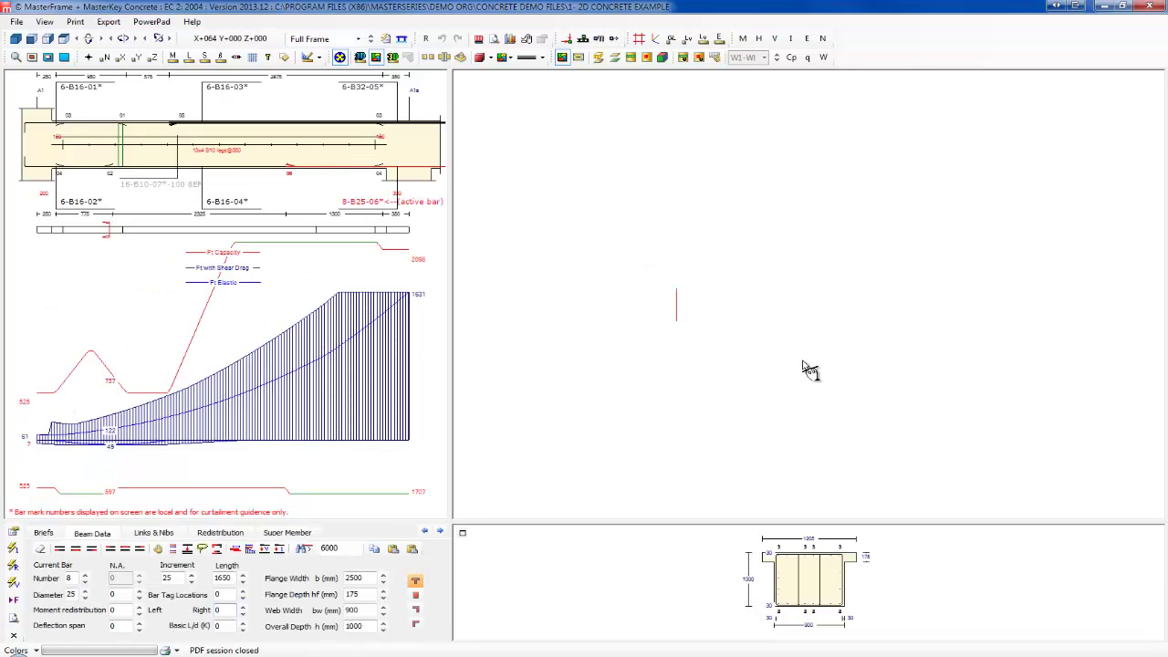
left_click(760, 302)
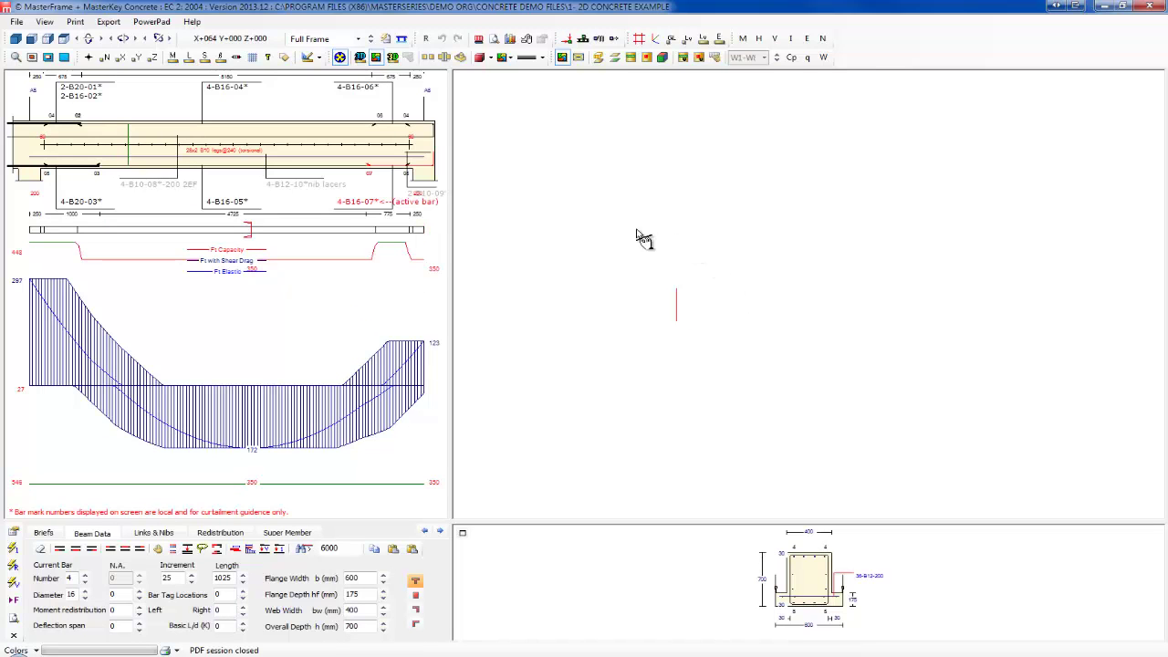
Export the RC details of all beams, columns and pads to an A4 landscape PDF, continuing past the beam head matching check
left_click(108, 24)
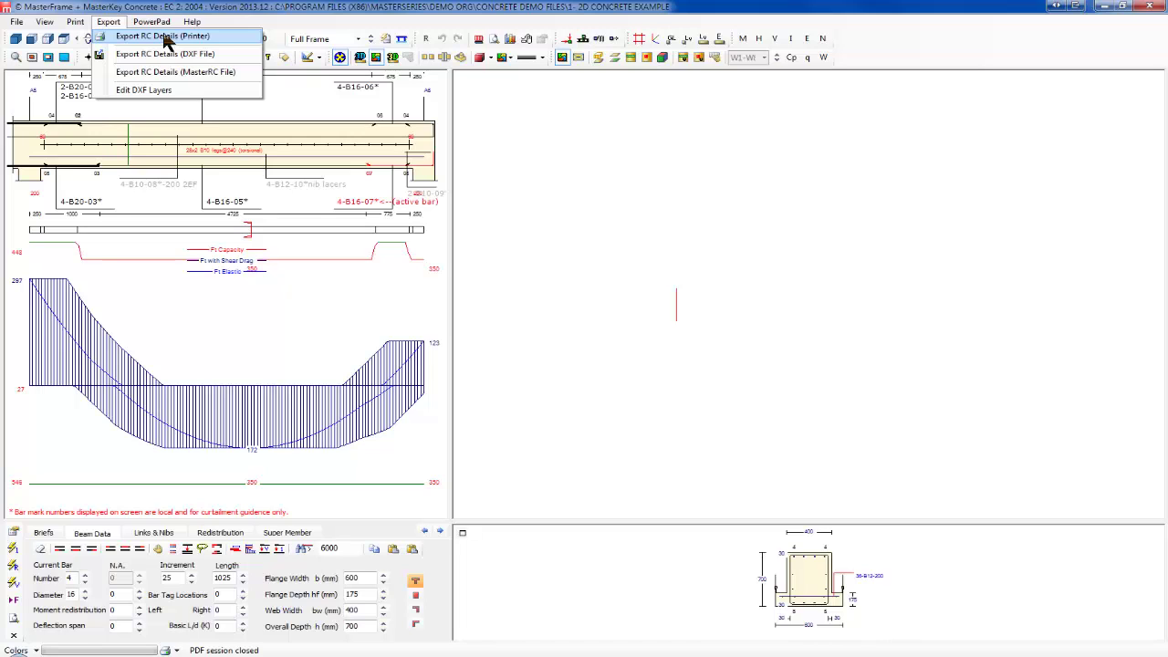
left_click(162, 36)
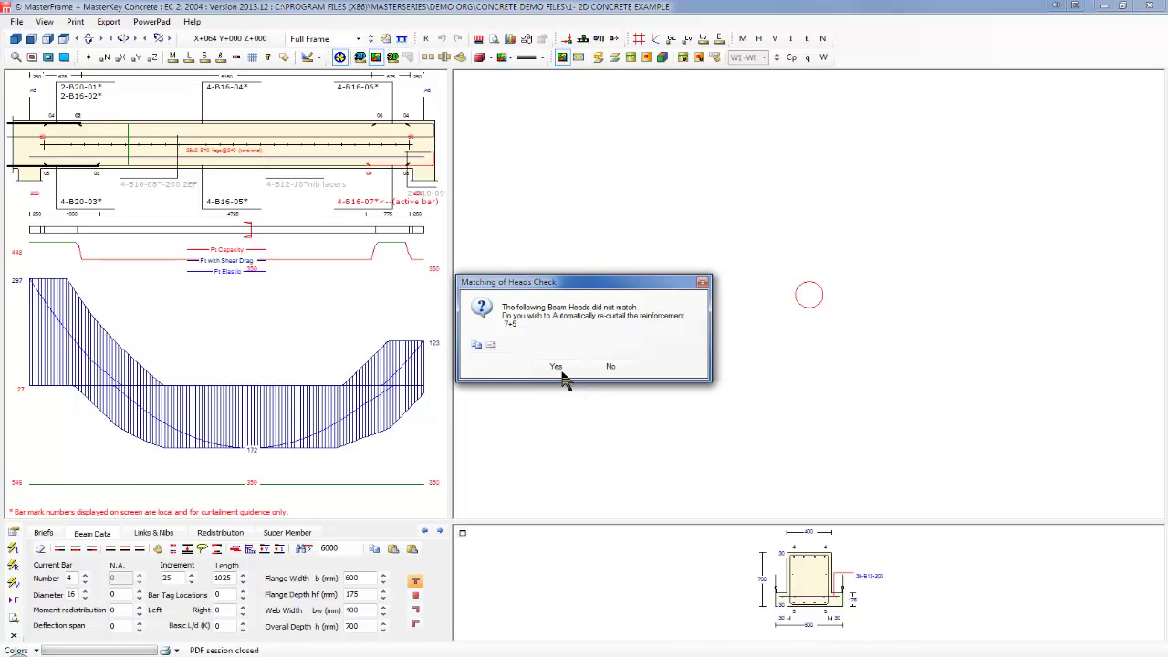
left_click(613, 367)
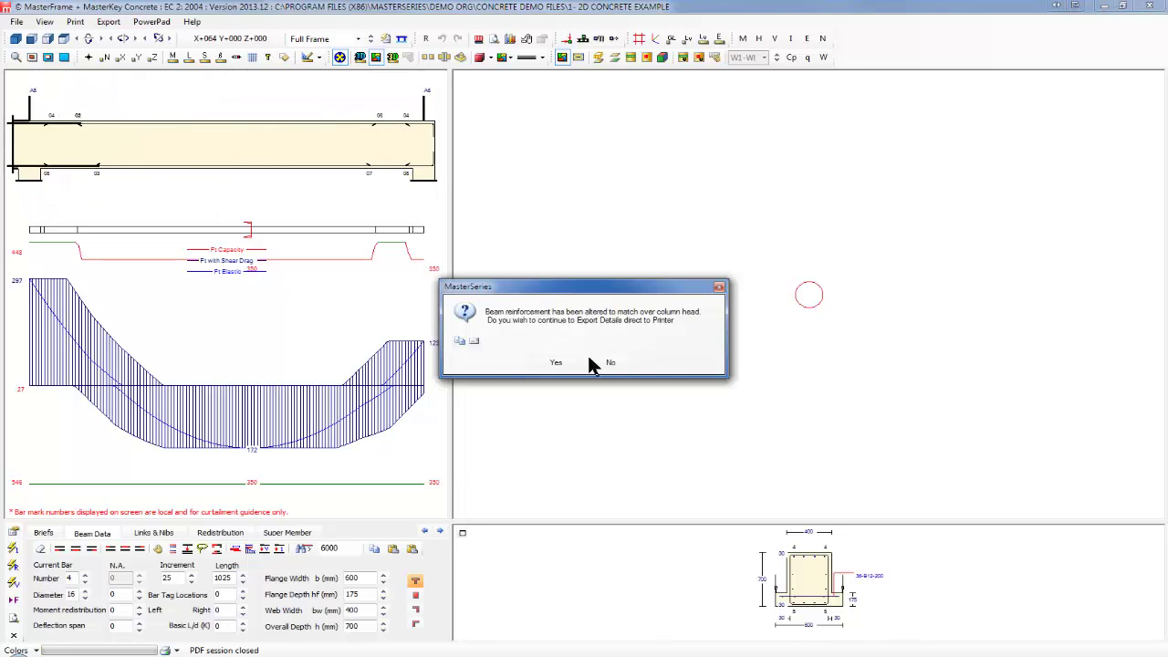
left_click(555, 363)
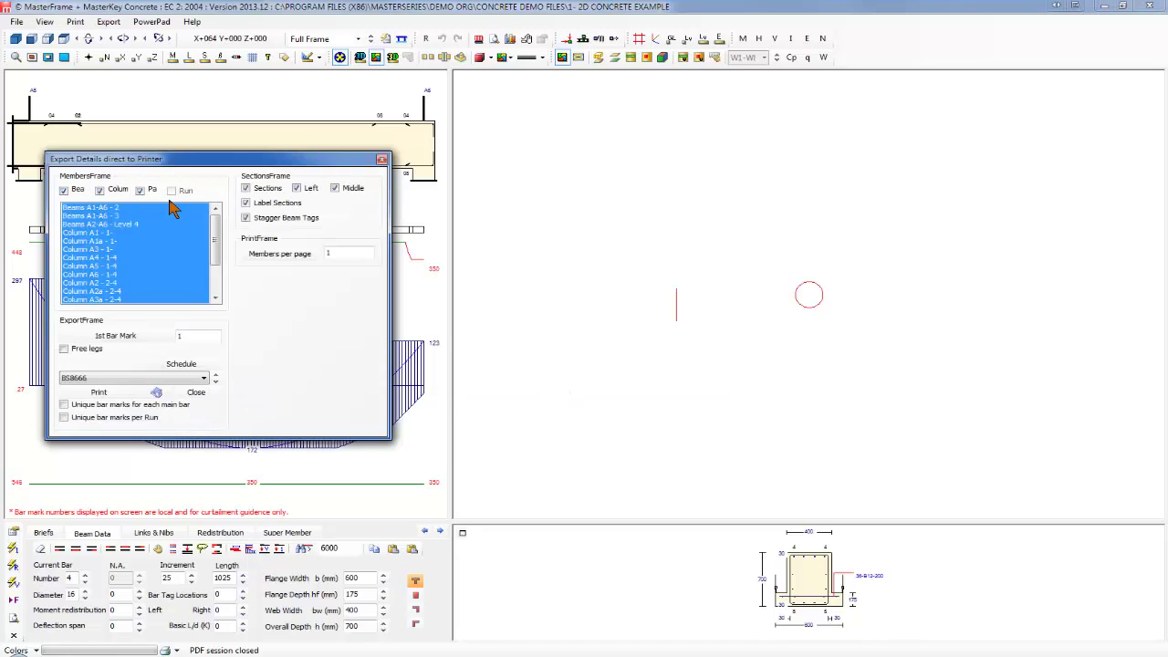
left_click(103, 393)
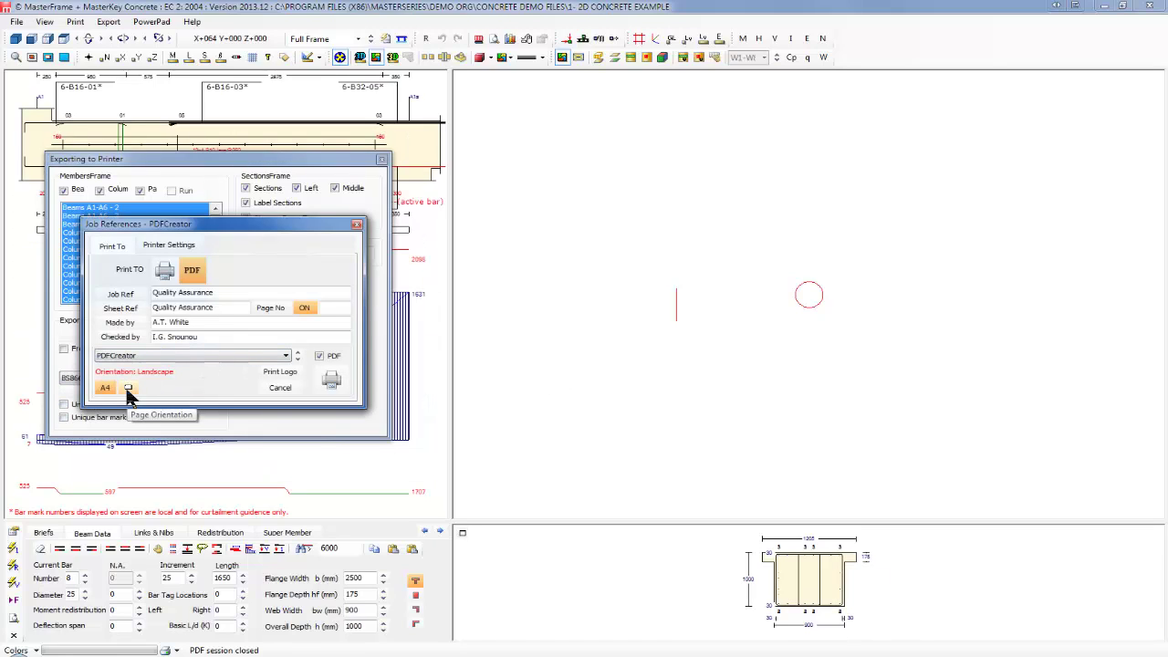
left_click(333, 385)
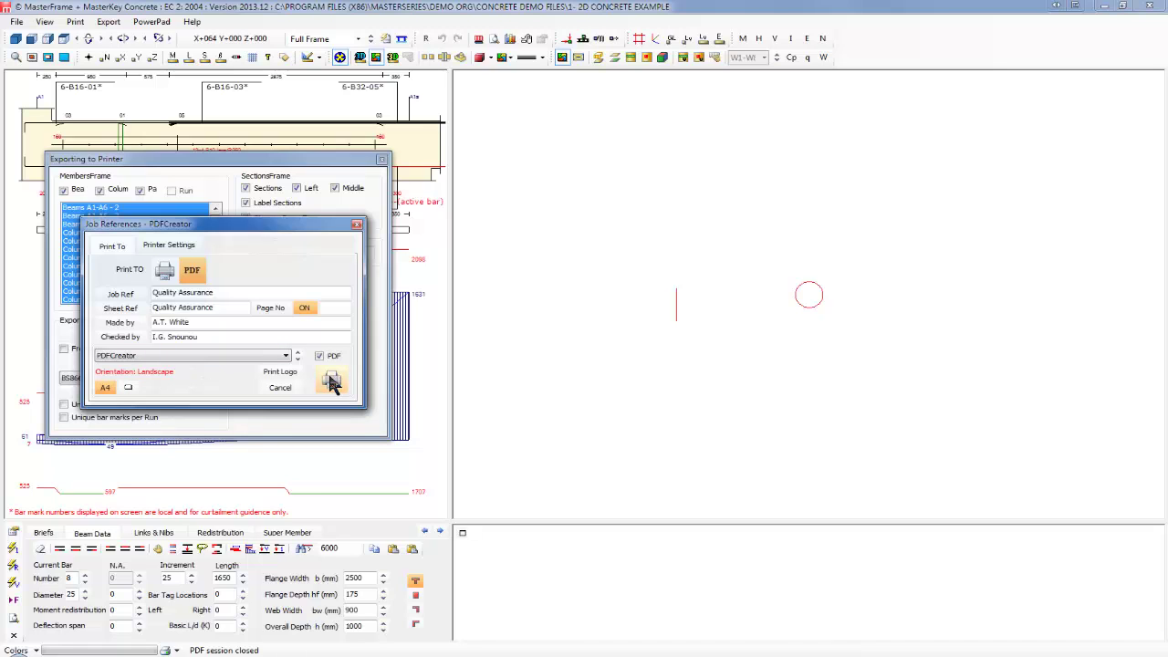
left_click(331, 383)
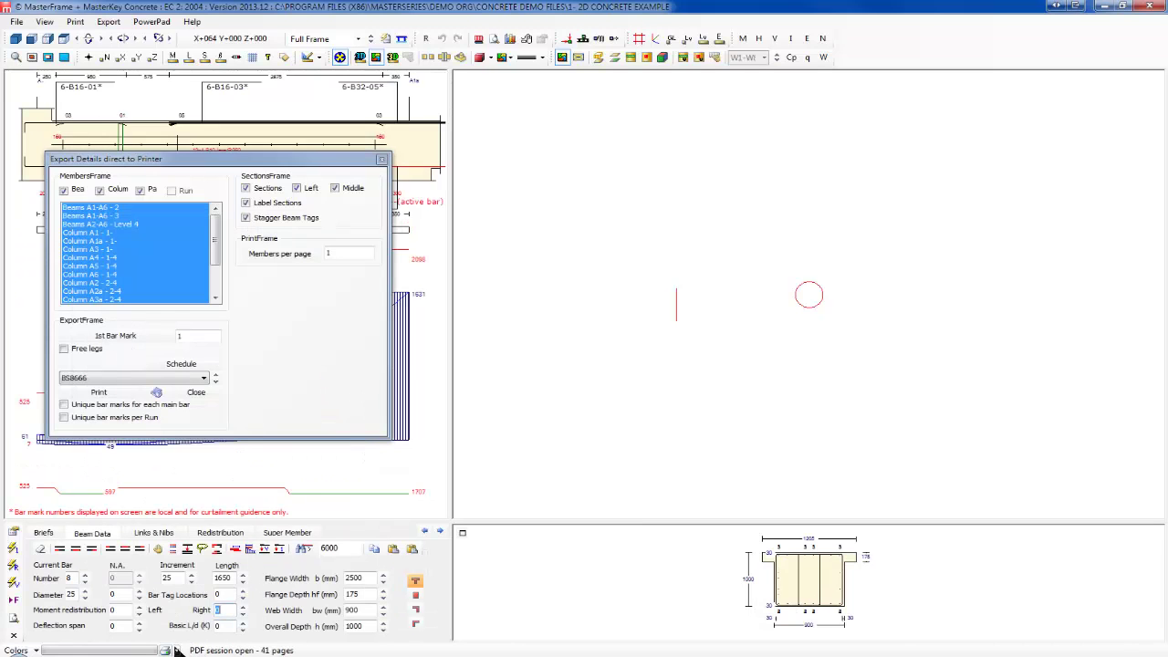
left_click(382, 160)
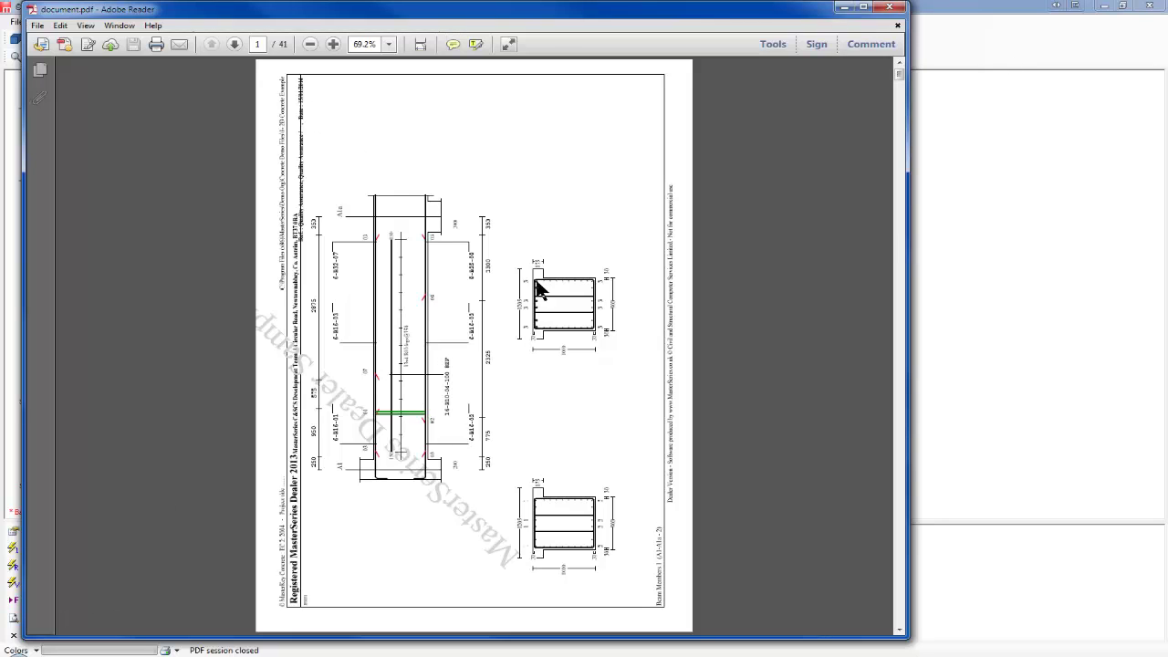
Look through the beam, column and pad detail sheets in the exported PDF, then close it
scroll(560, 354, "down", 7)
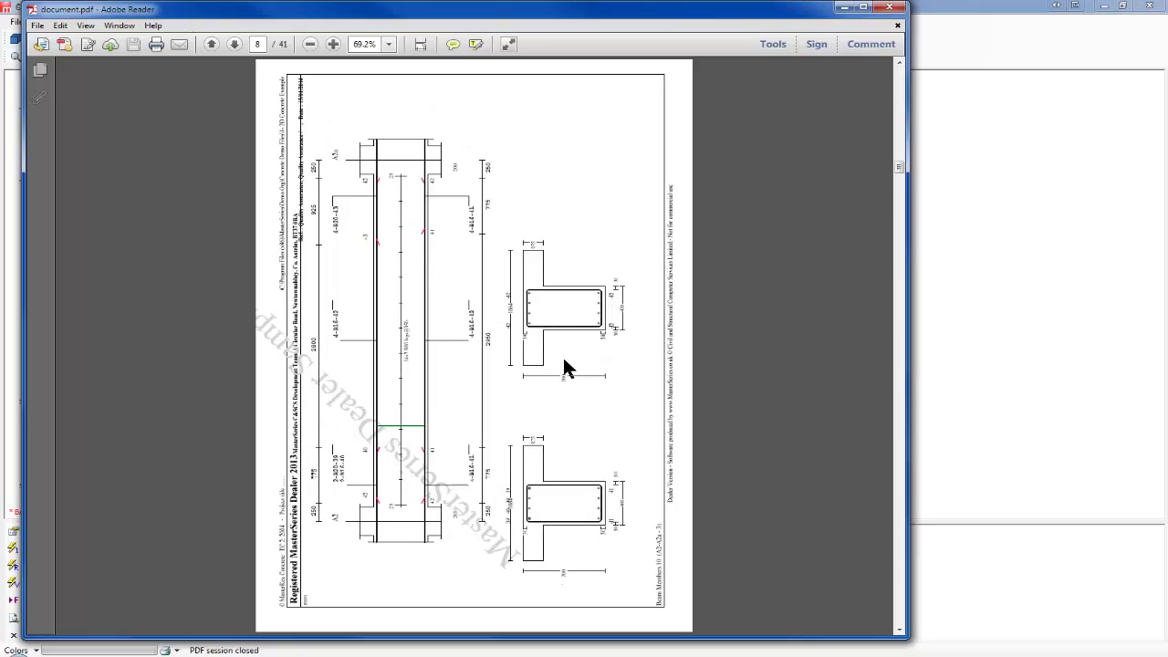
scroll(565, 363, "down", 3)
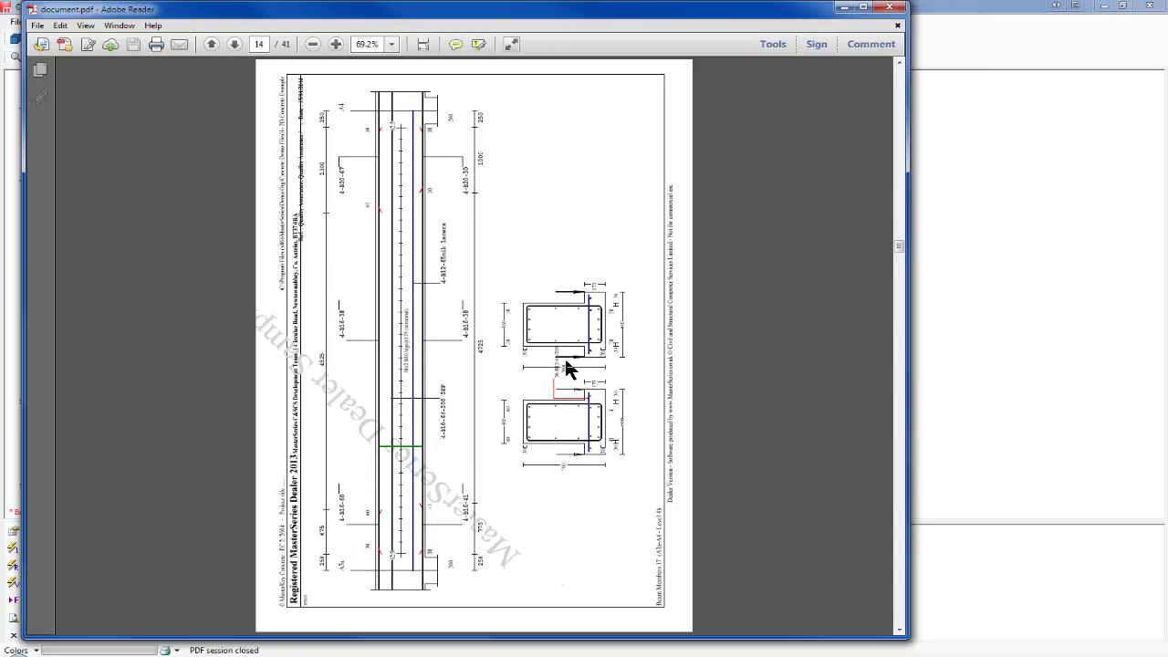
scroll(411, 483, "up", 4)
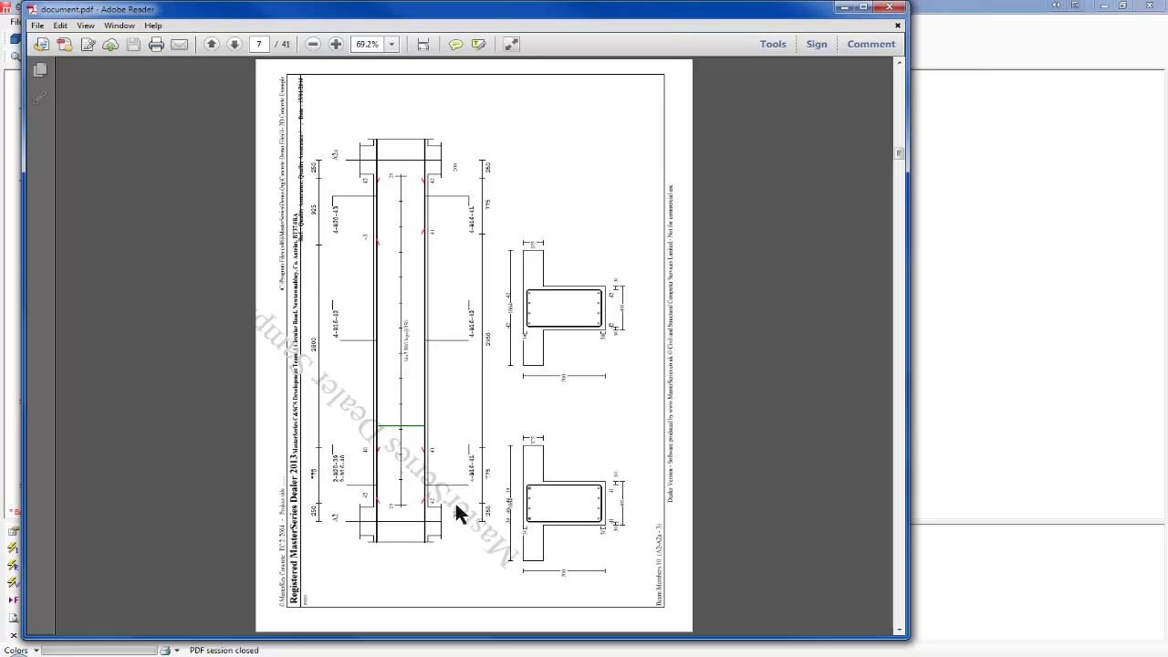
scroll(456, 511, "down", 6)
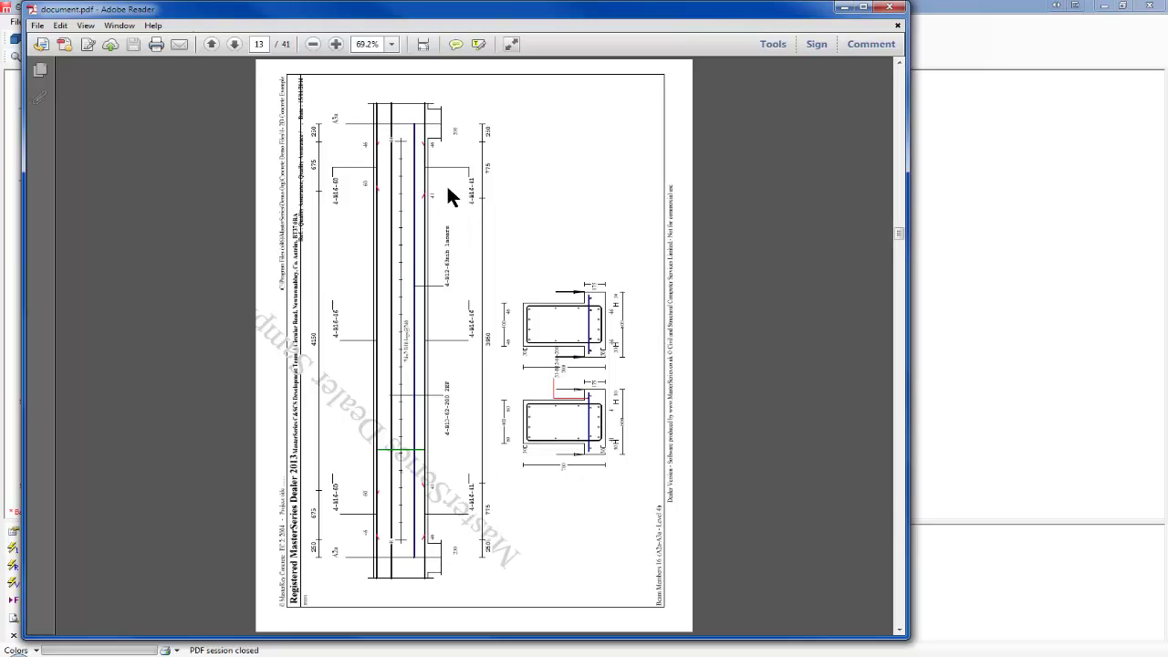
scroll(550, 347, "down", 7)
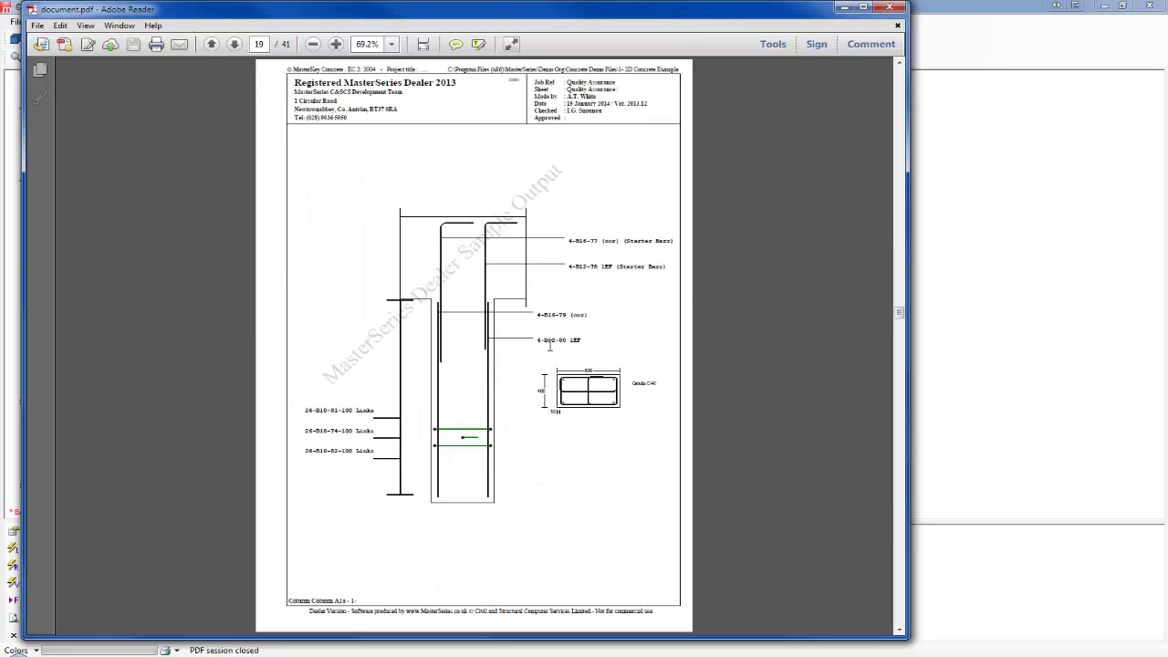
scroll(550, 346, "down", 12)
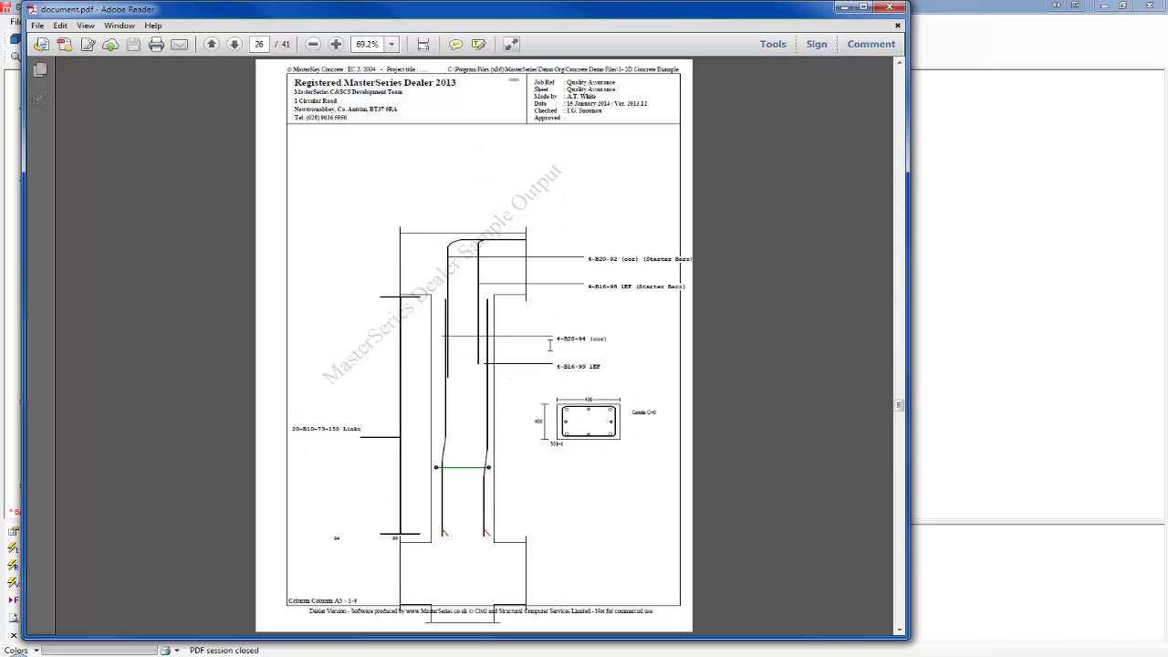
scroll(550, 354, "down", 8)
scroll(550, 354, "down", 1)
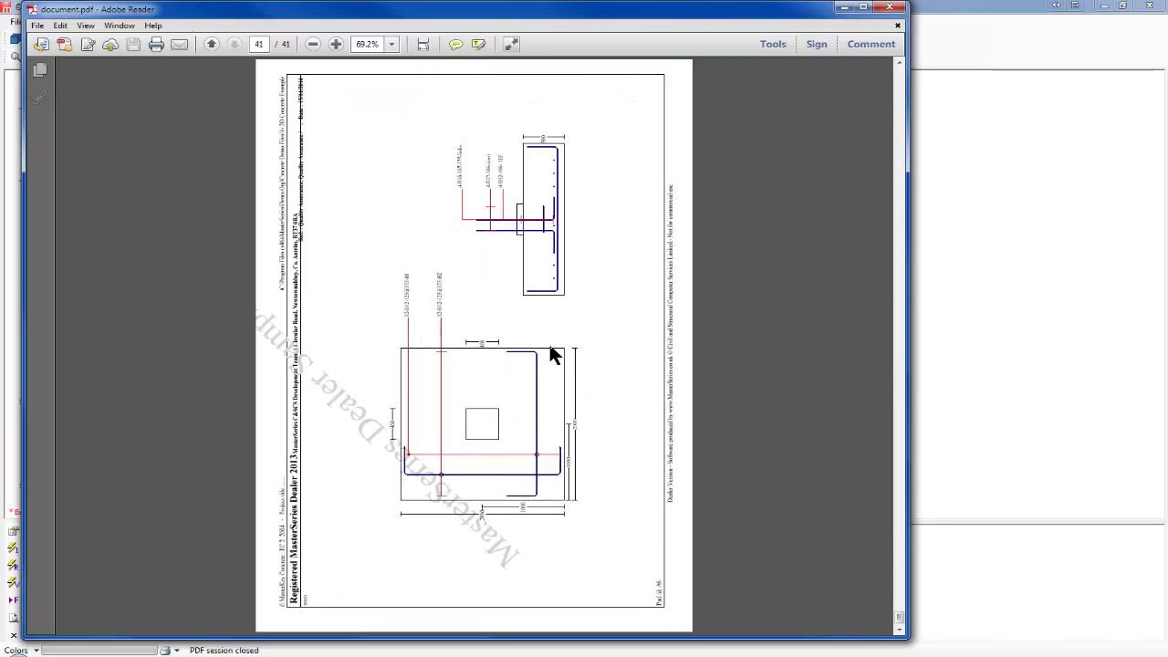
scroll(530, 343, "up", 18)
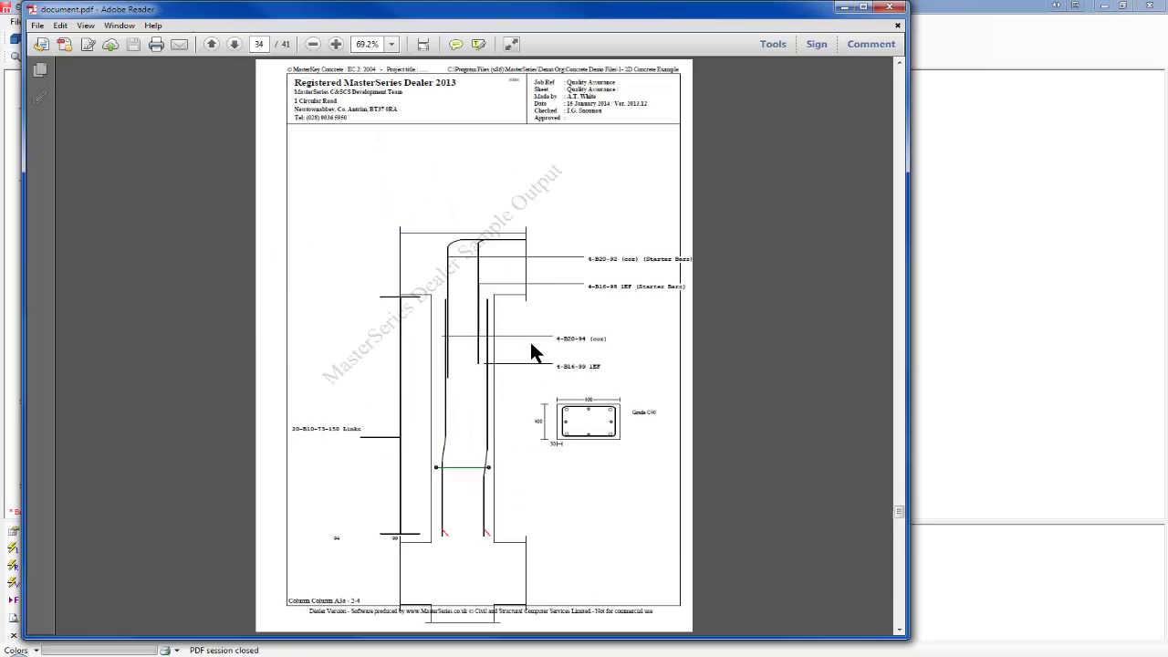
scroll(531, 343, "up", 15)
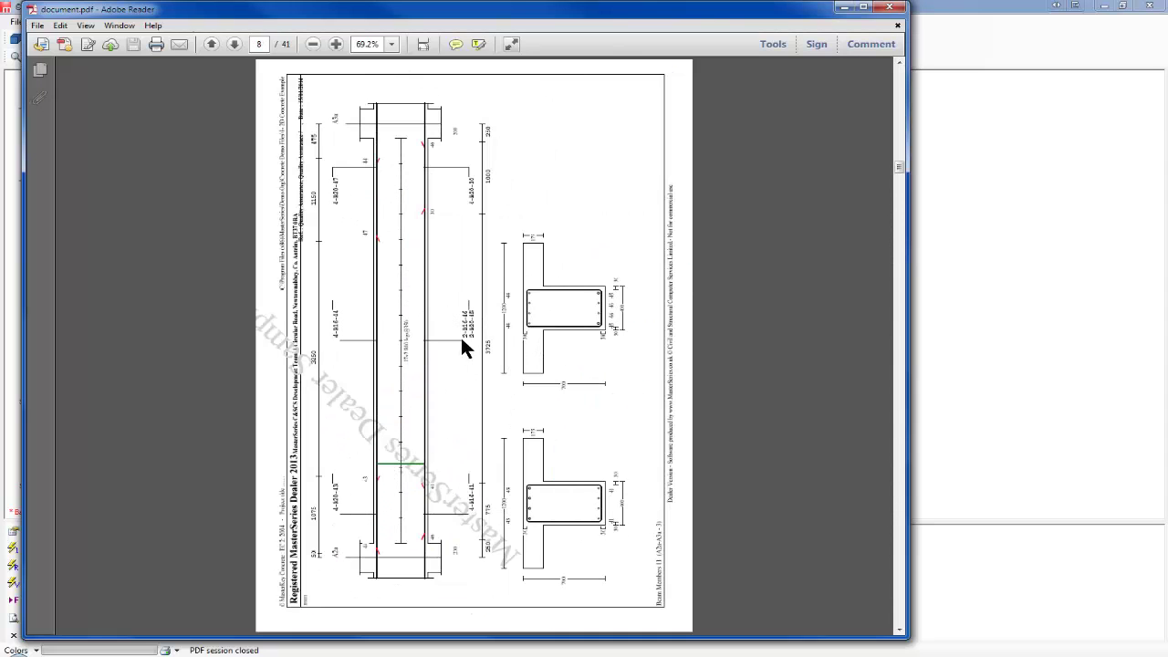
scroll(465, 333, "down", 4)
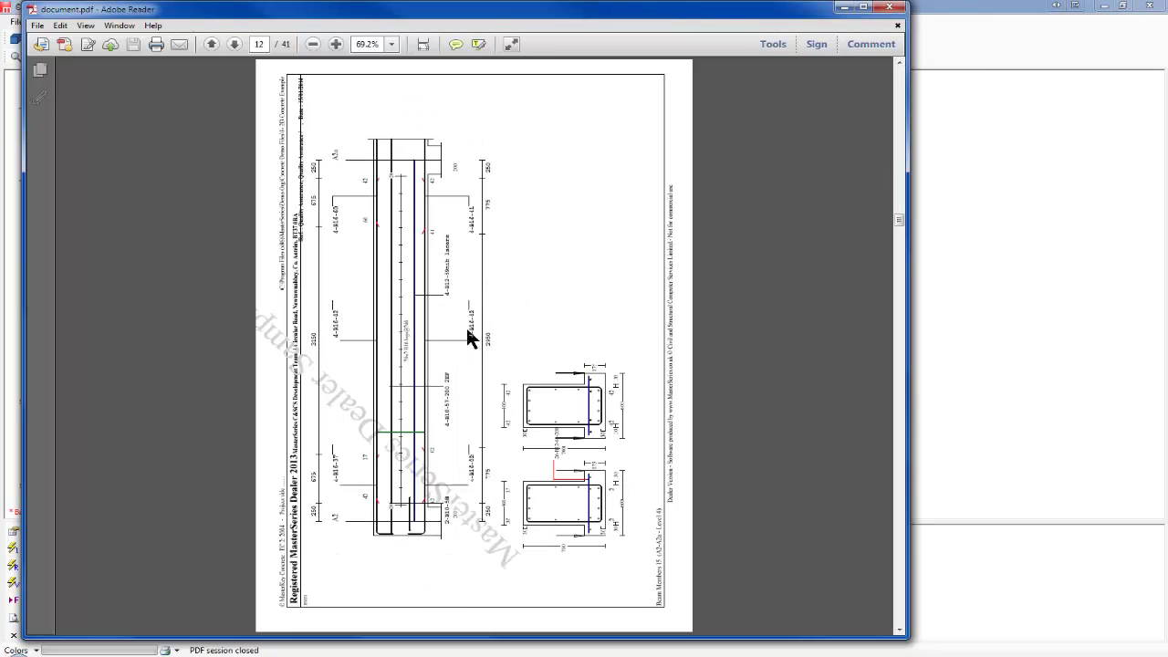
scroll(468, 337, "down", 4)
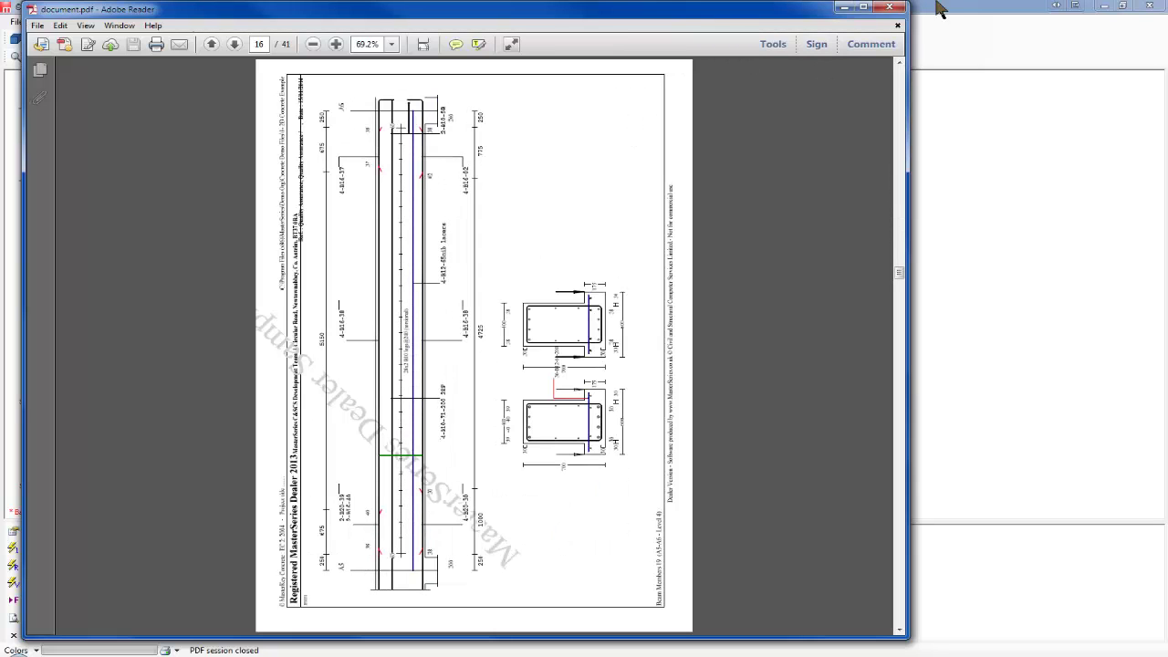
left_click(890, 7)
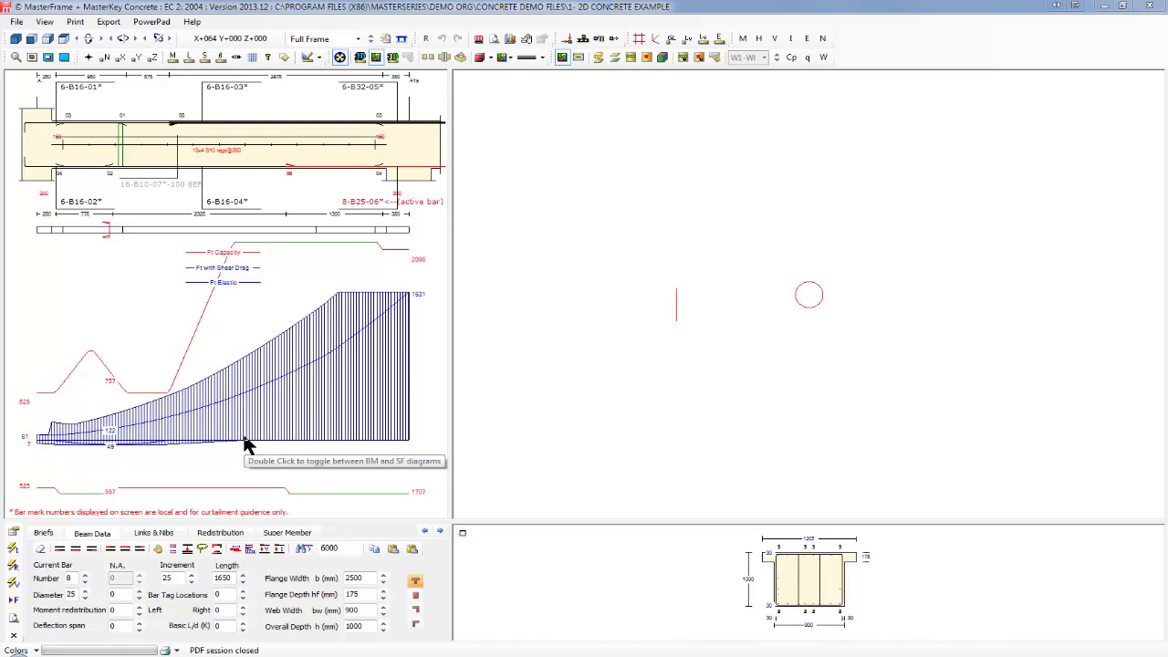
Start a DXF export of the RC details and set unique bar marks per run to 10
left_click(108, 23)
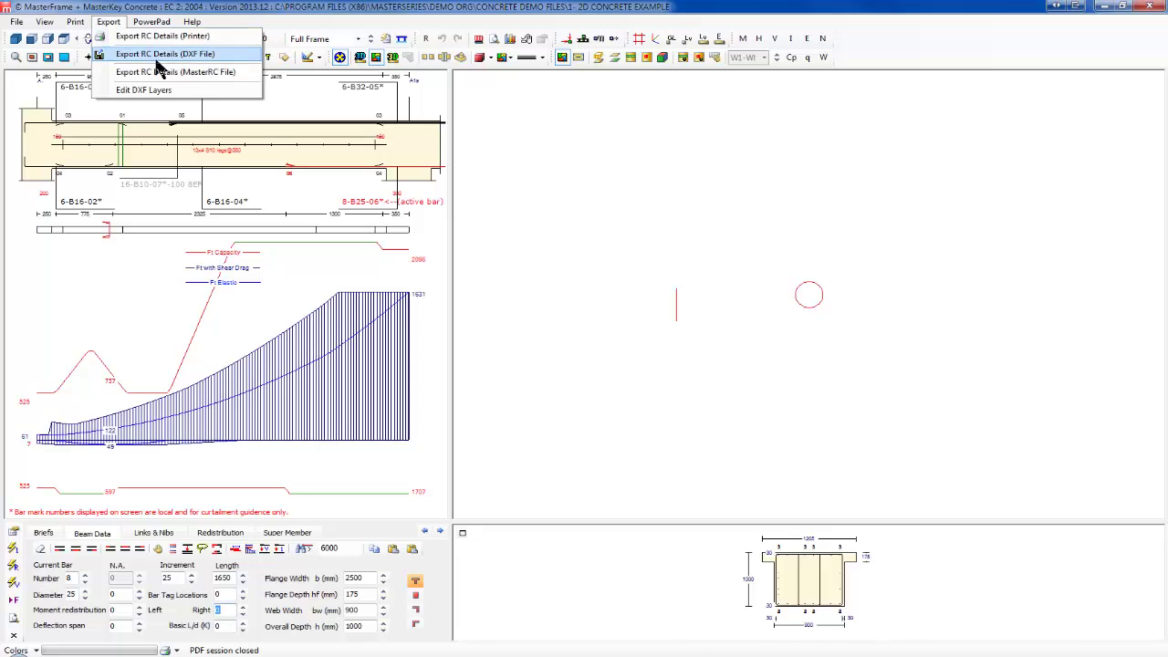
left_click(167, 55)
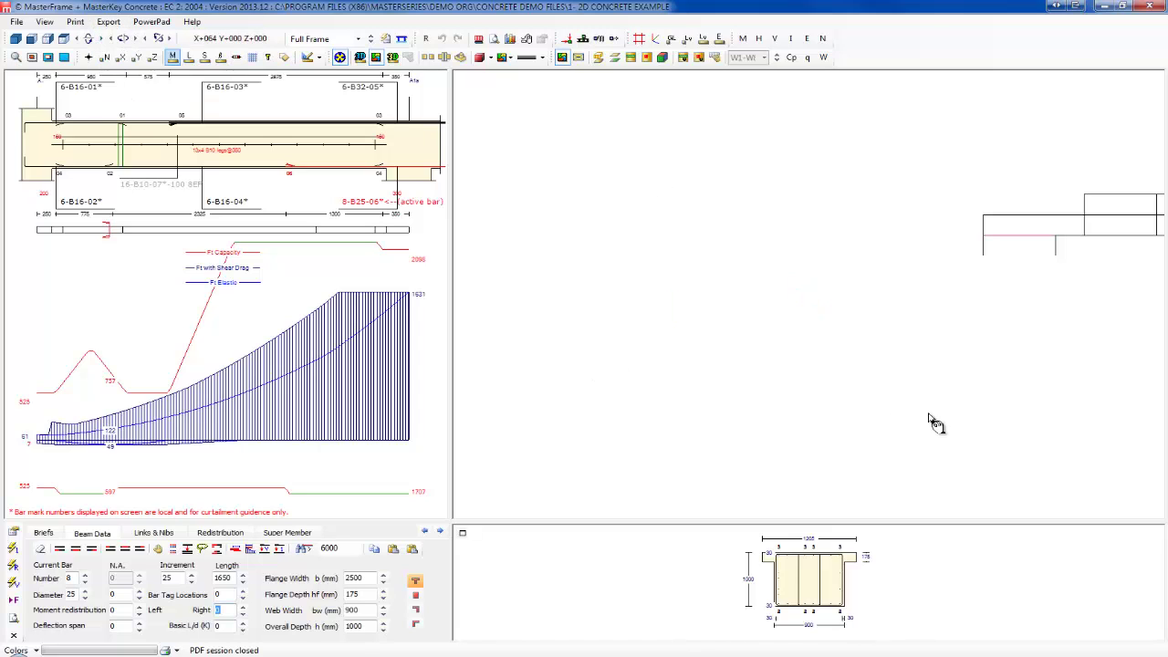
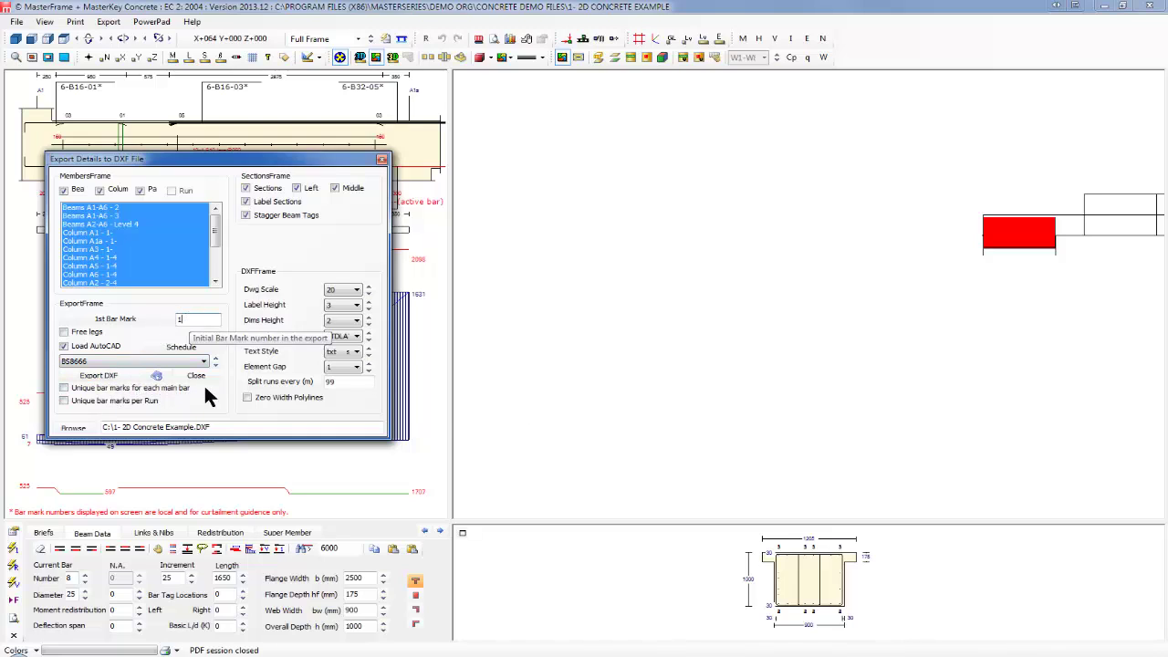
left_click(77, 391)
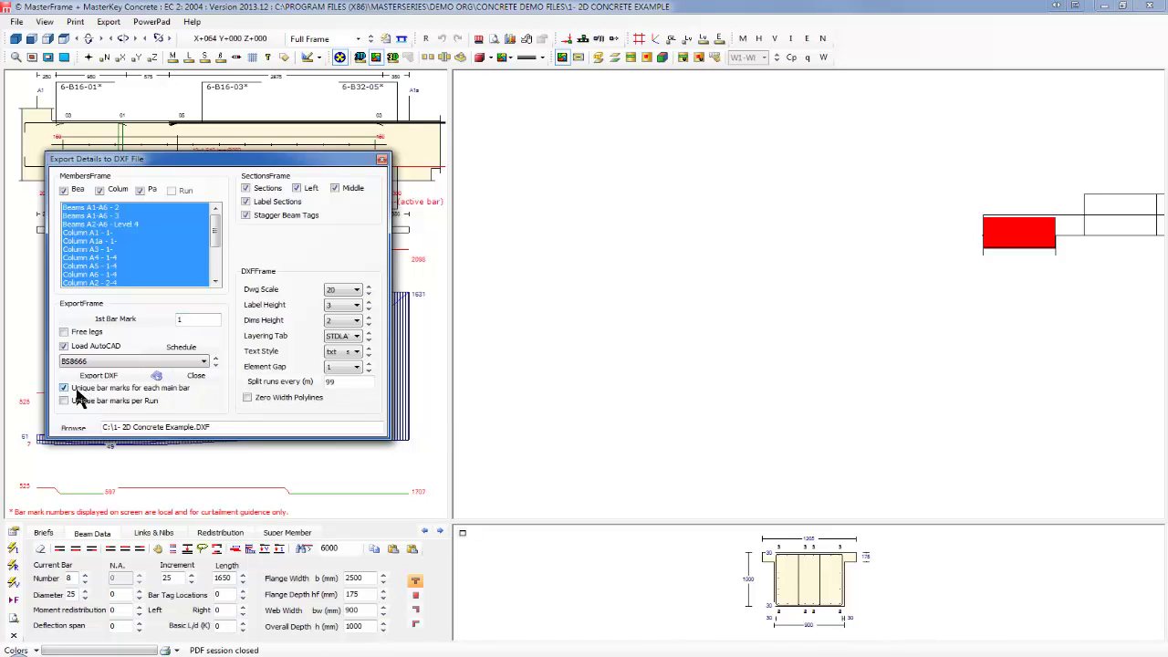
left_click(62, 400)
left_click(200, 403)
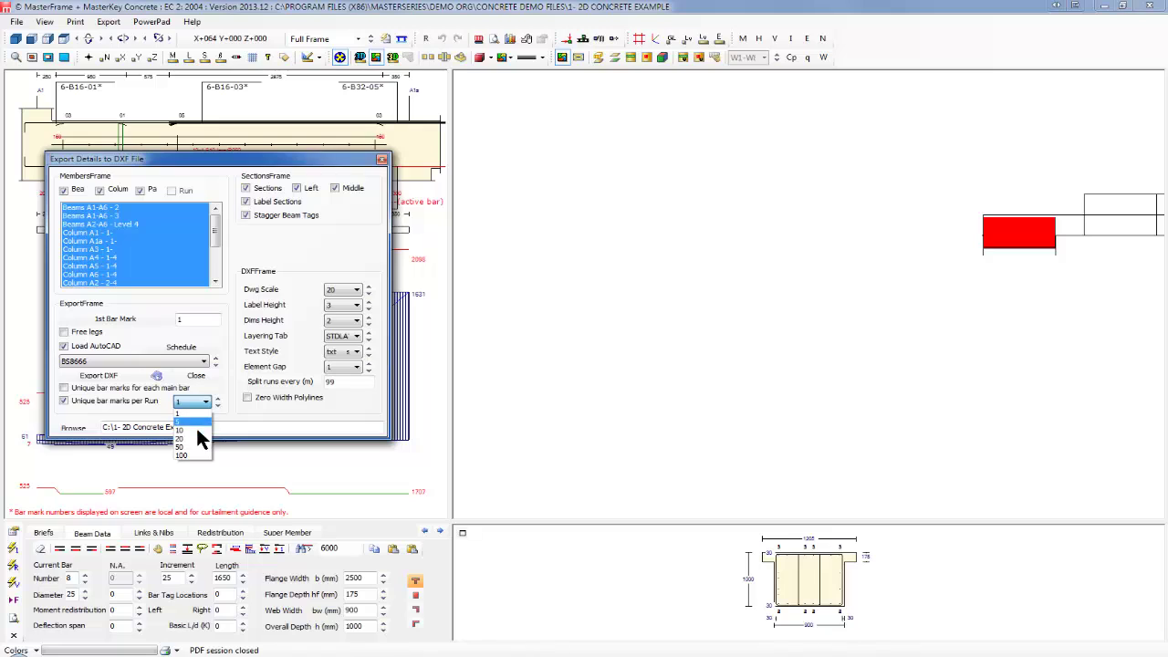
left_click(190, 429)
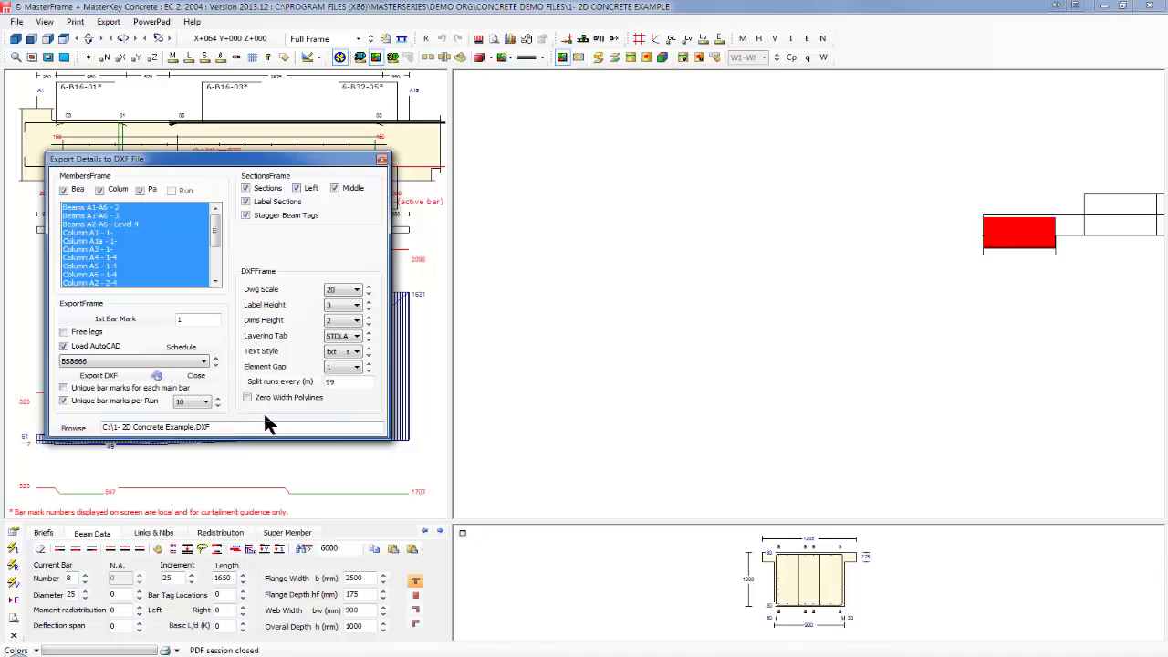
Name the output file 1- 2D Concrete Example a.DXF in the MASTER folder and export the details to DXF
left_click(73, 427)
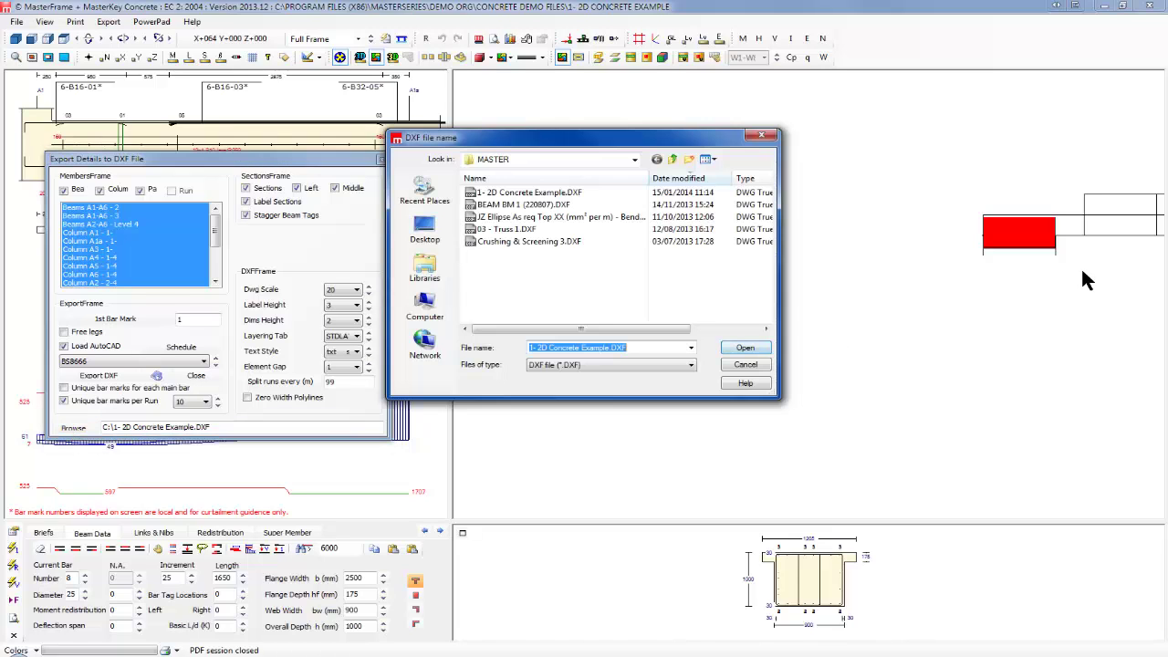
left_click(533, 195)
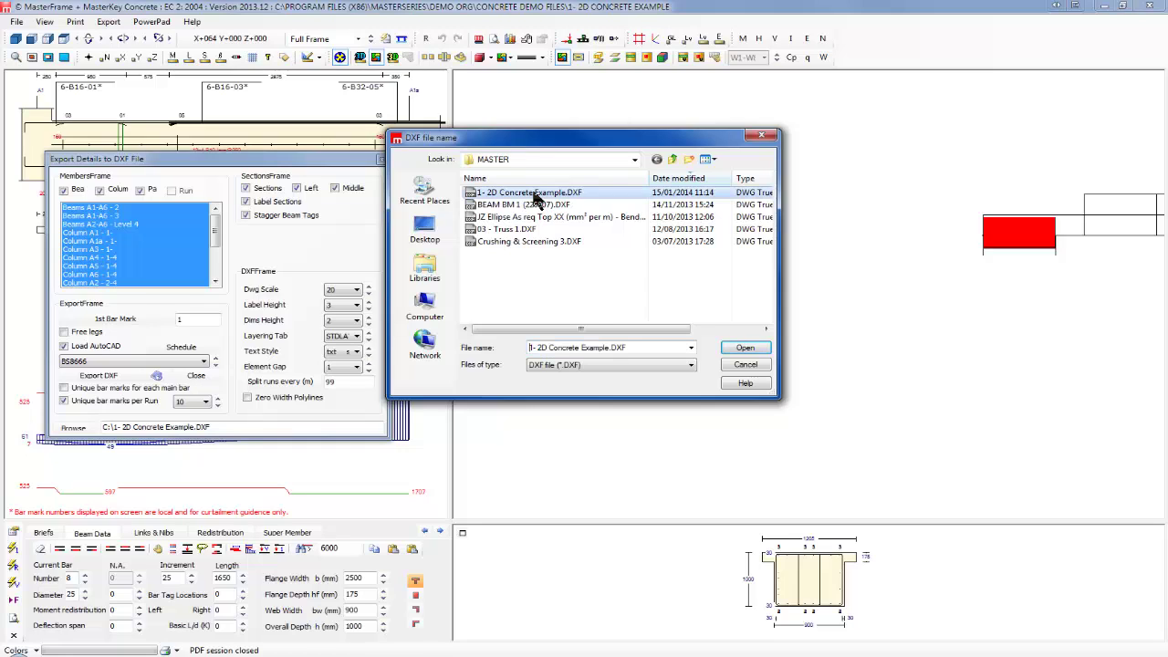
left_click(608, 349)
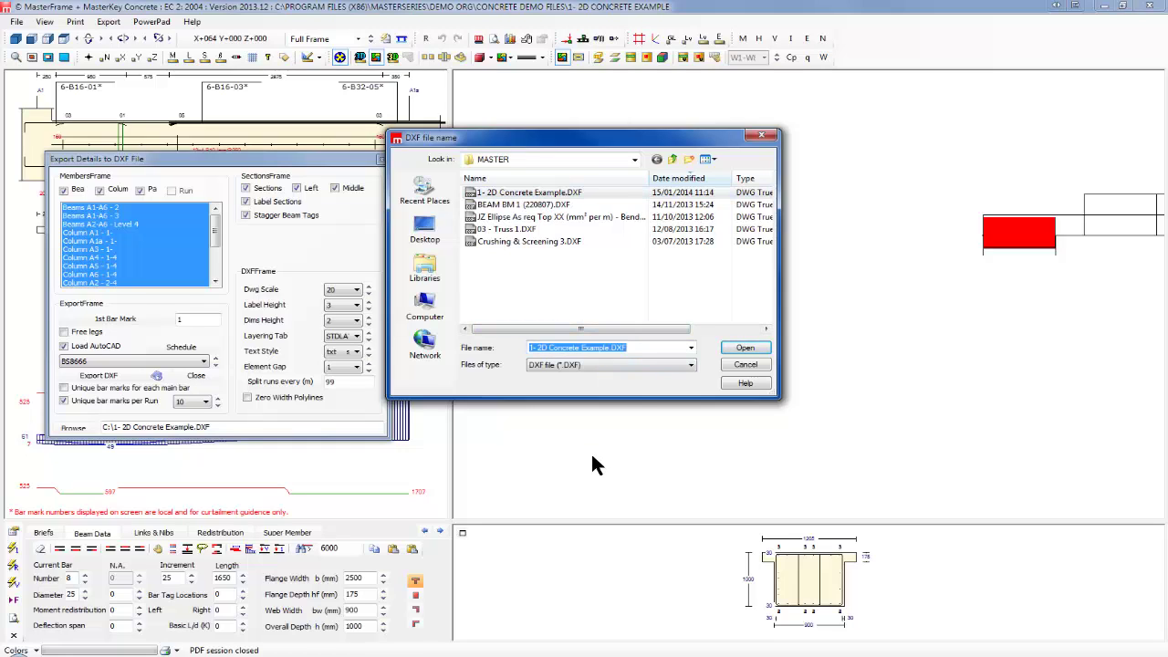
key("Right")
key("Left")
key("Left")
key("Left")
key("Left")
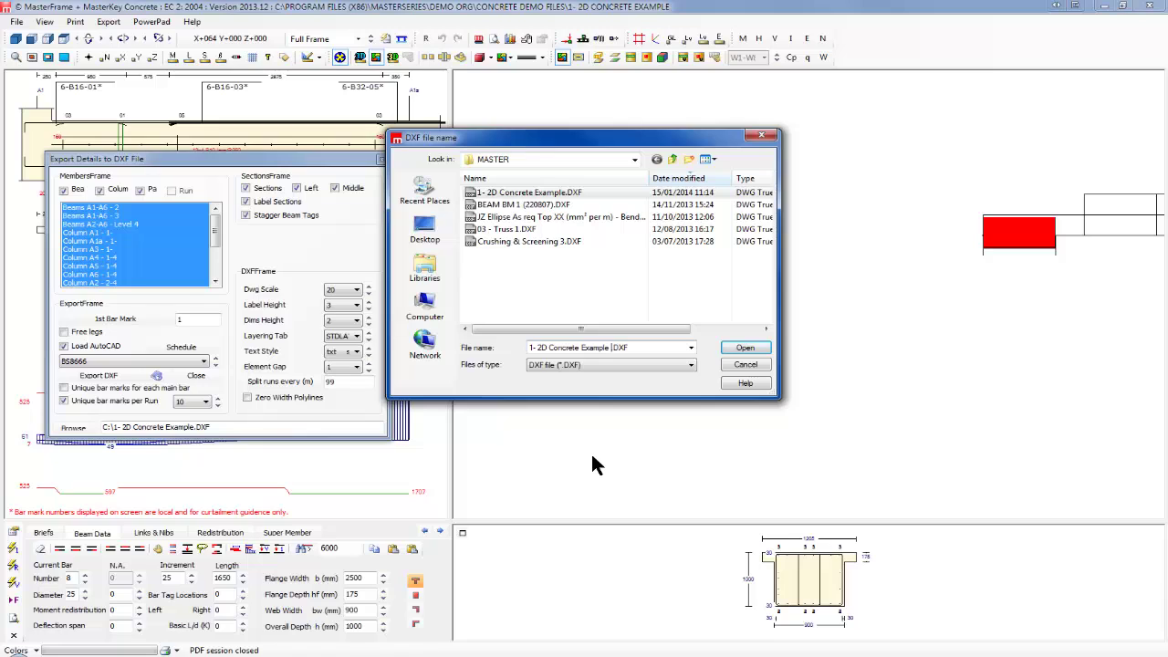
type("1")
type("a")
left_click(744, 349)
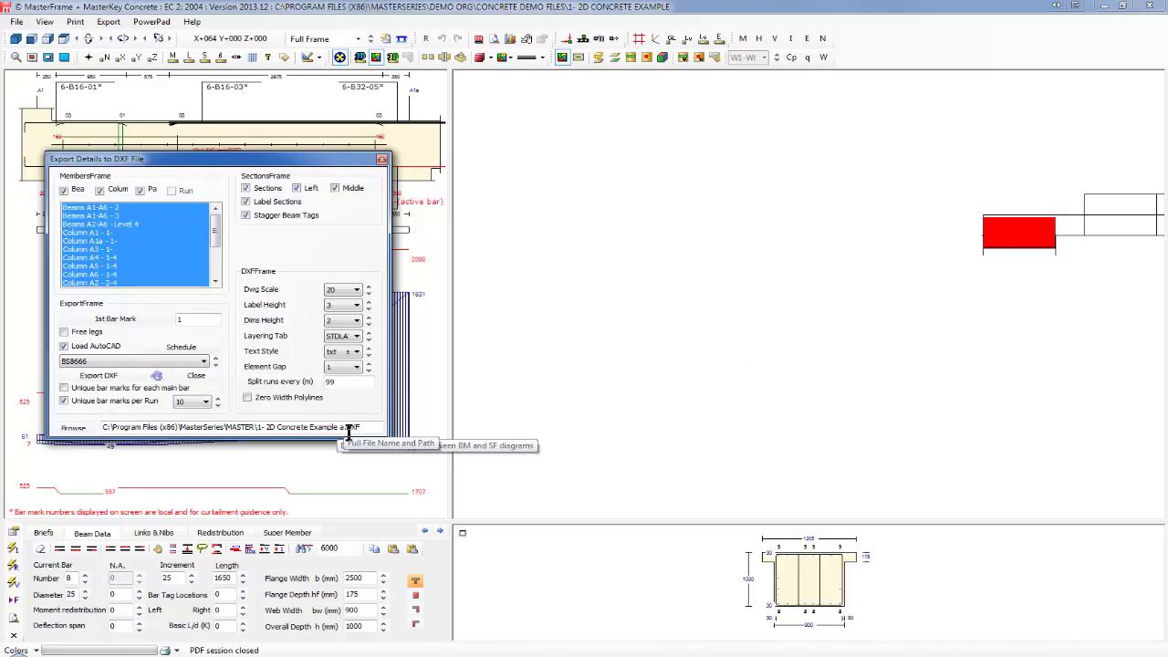
left_click(96, 375)
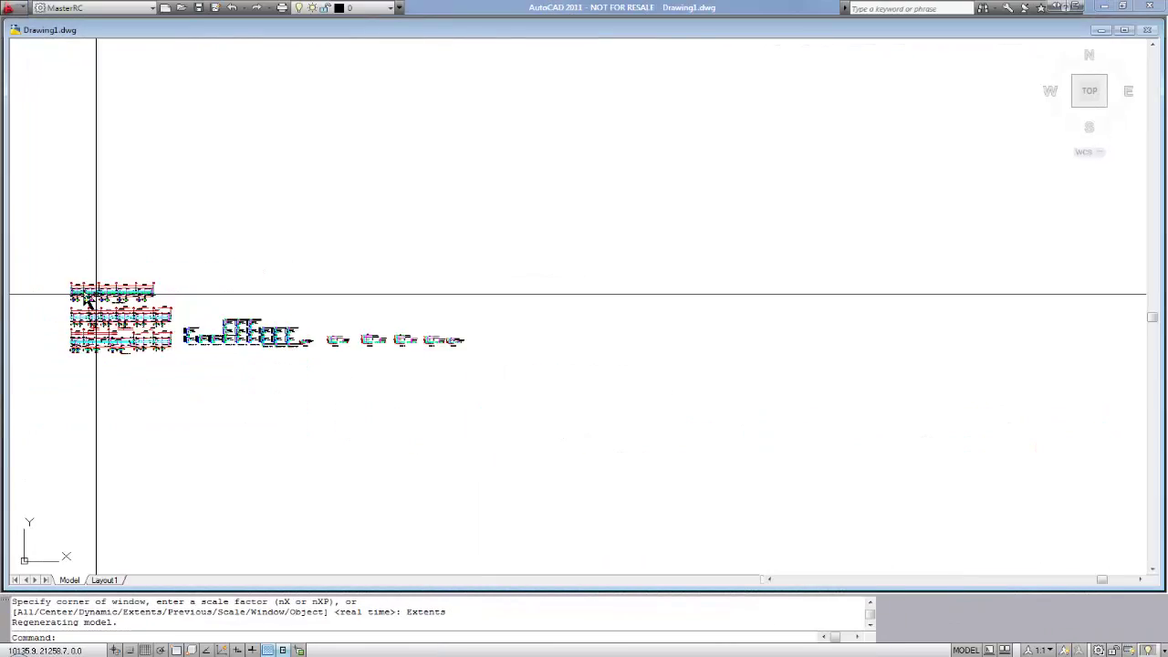
In AutoCAD, examine the exported beam elevations and the bar labels of the lowest beam from A1 past A1a
scroll(86, 299, "up", 10)
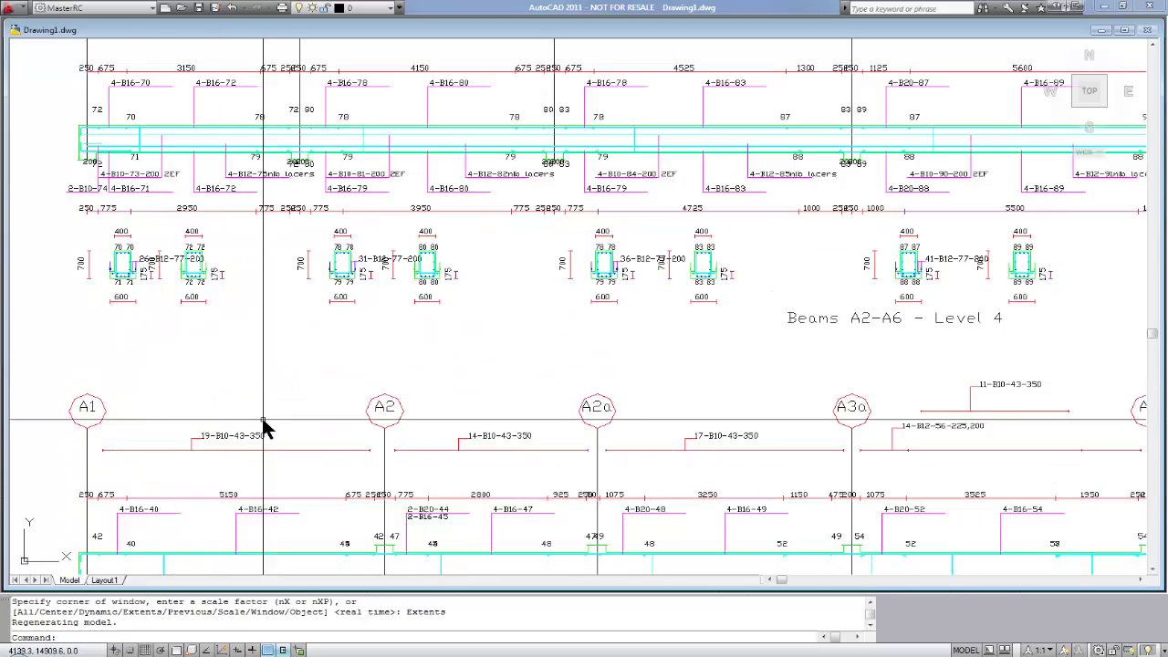
middle_click_drag(264, 551, 313, 4)
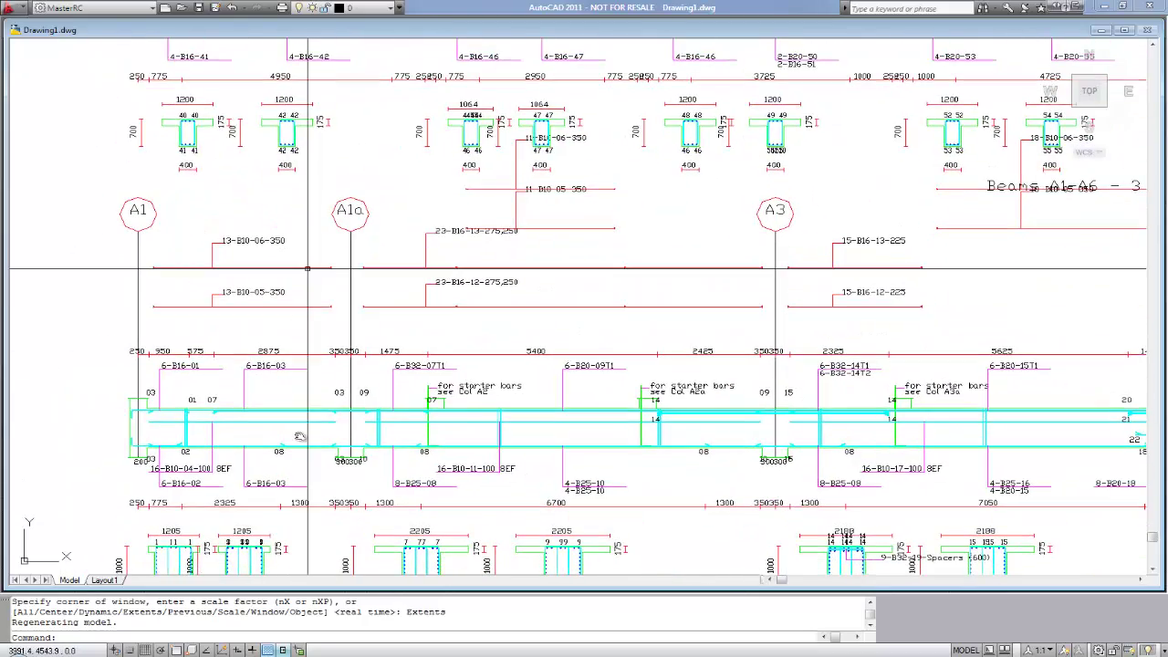
scroll(304, 368, "down", 2)
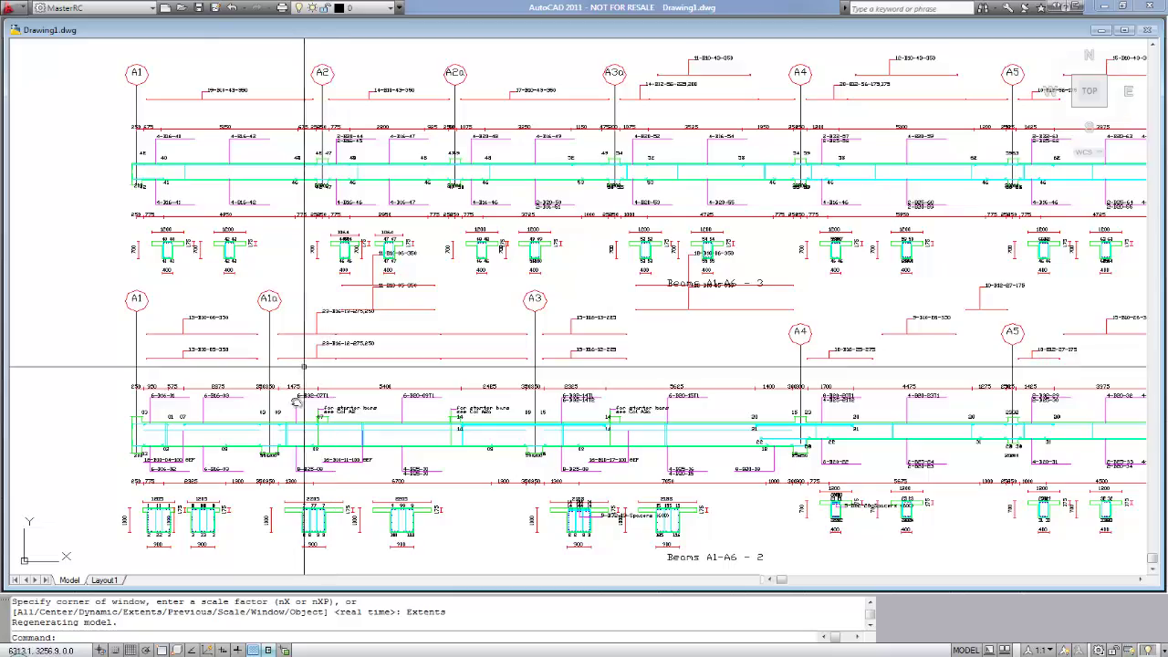
middle_click_drag(304, 367, 300, 139)
scroll(266, 309, "up", 5)
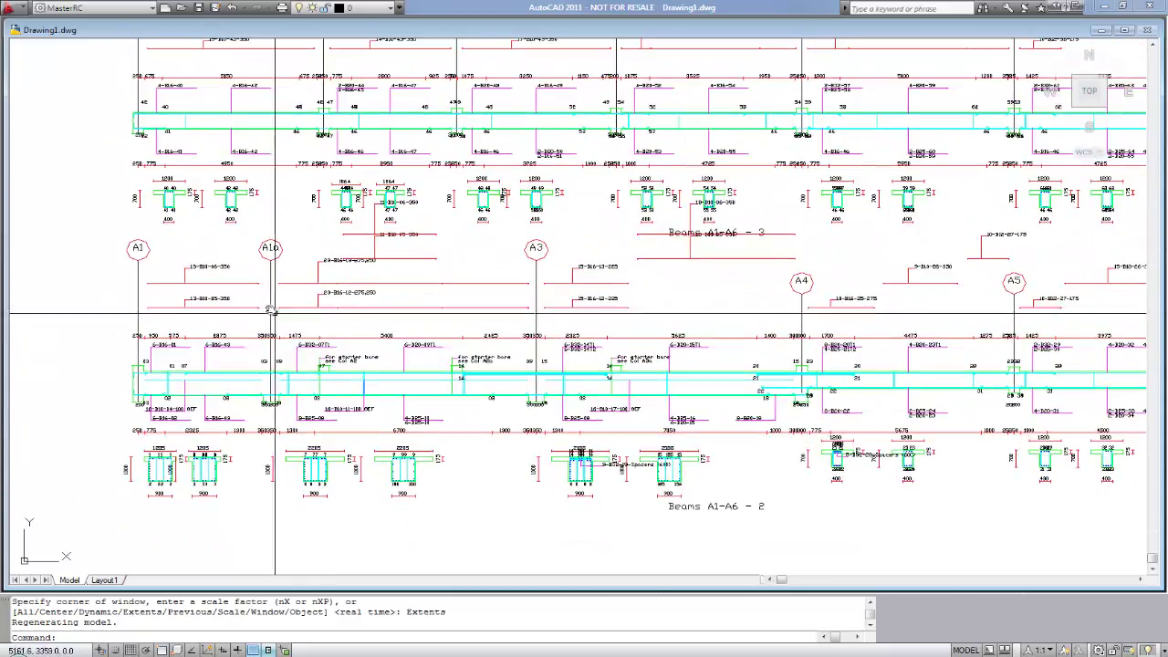
mouse_move(374, 336)
middle_mouse_down()
mouse_move(548, 261)
mouse_move(699, 164)
mouse_move(655, 172)
middle_mouse_up()
middle_click_drag(521, 381, 485, 296)
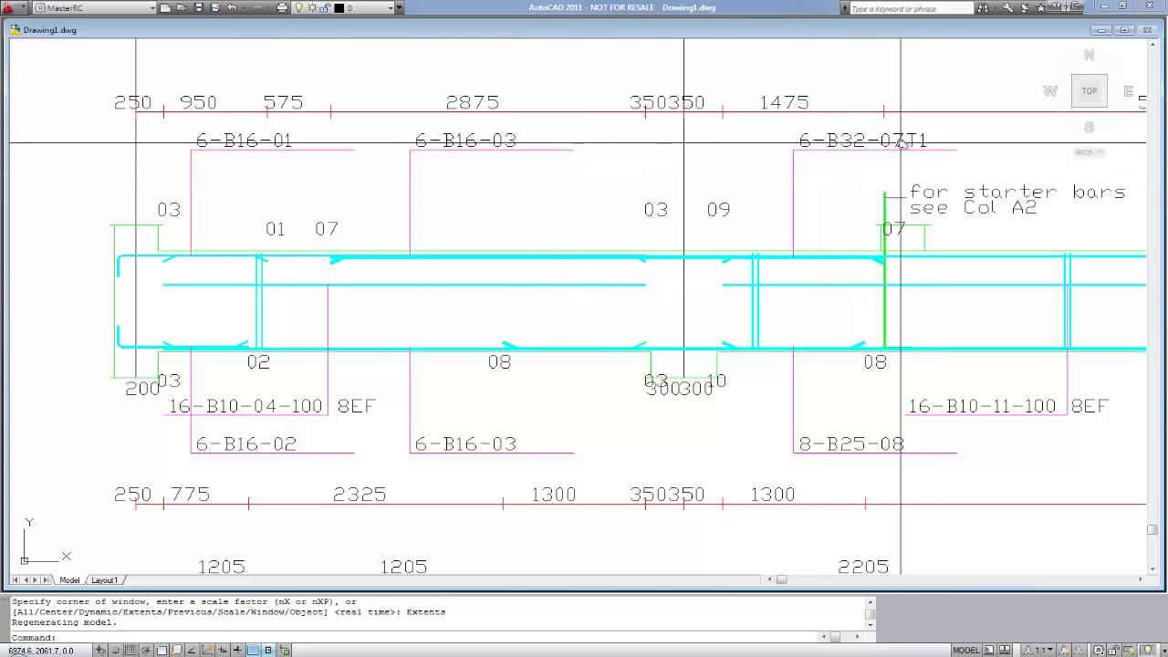
Follow the transverse bar callouts above Beams A1-A6 - 2 from A1 to beyond grid A3
middle_click_drag(383, 208, 413, 440)
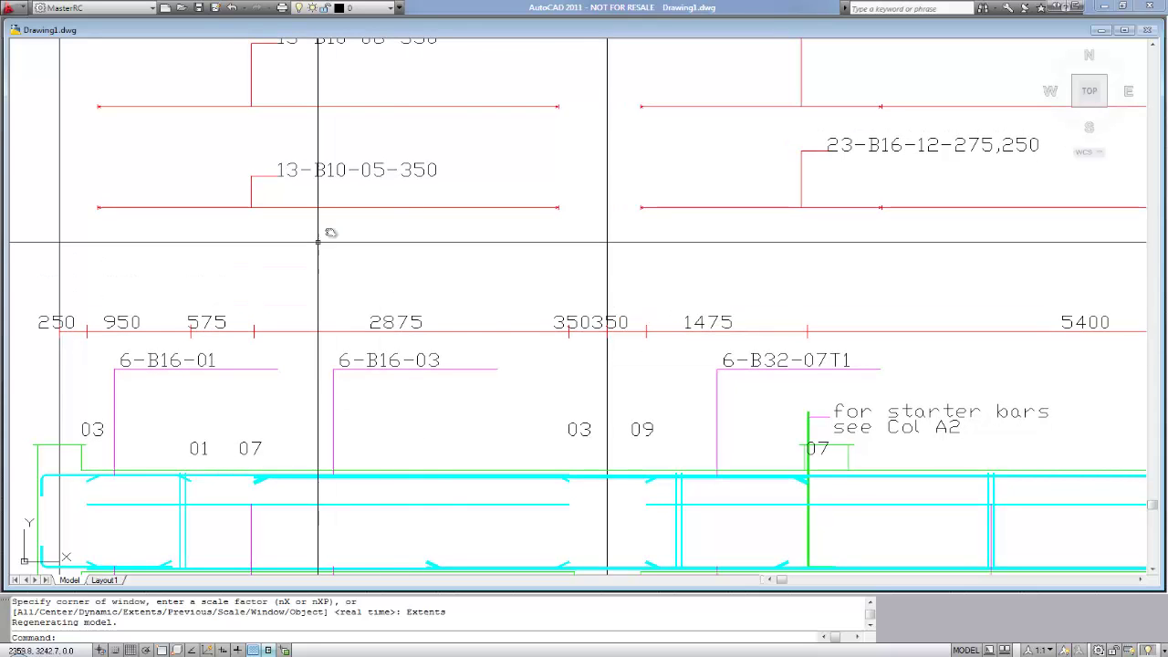
mouse_move(699, 203)
middle_mouse_down()
mouse_move(629, 376)
mouse_move(76, 433)
mouse_move(0, 397)
middle_mouse_up()
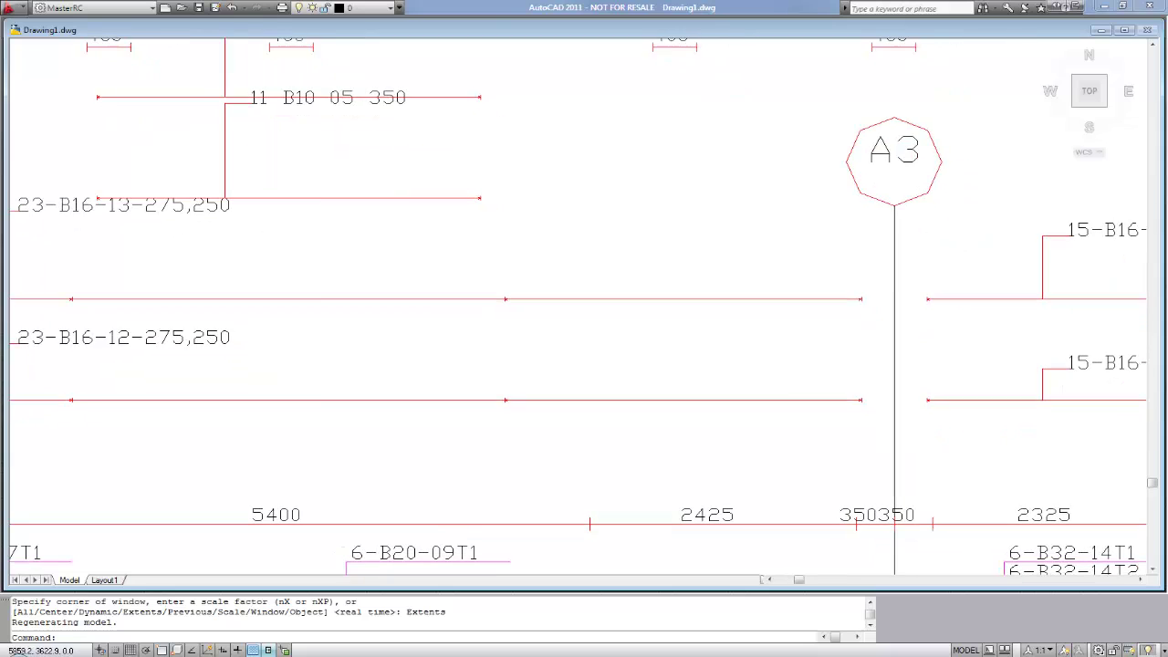
middle_click_drag(948, 356, 644, 346)
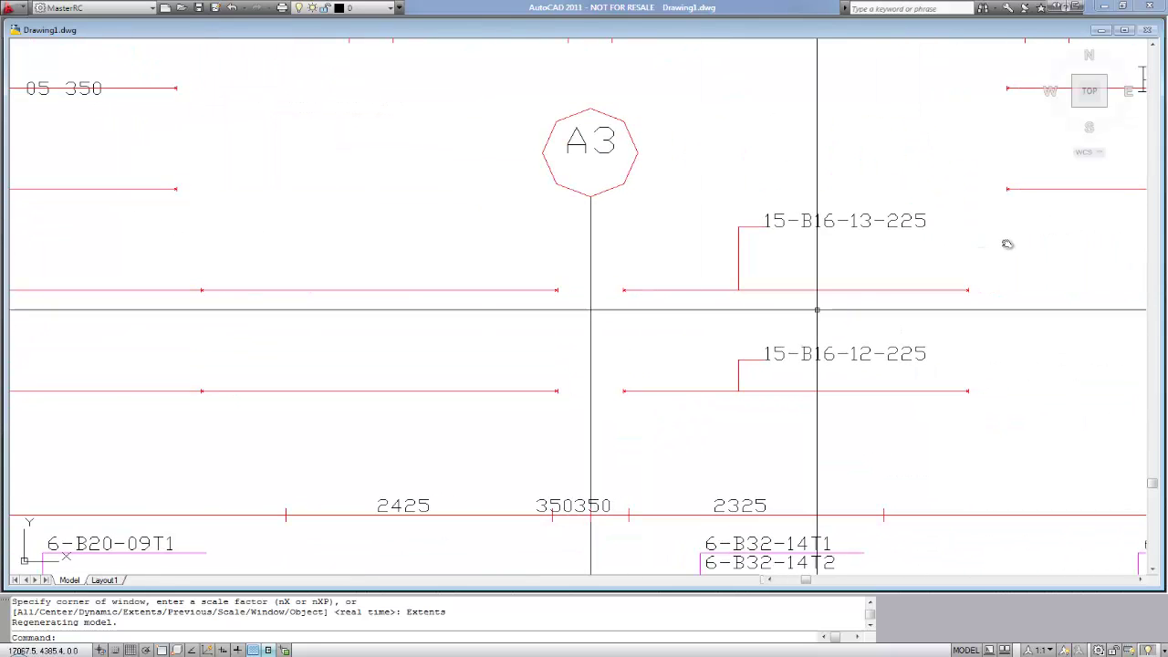
middle_click_drag(920, 395, 363, 373)
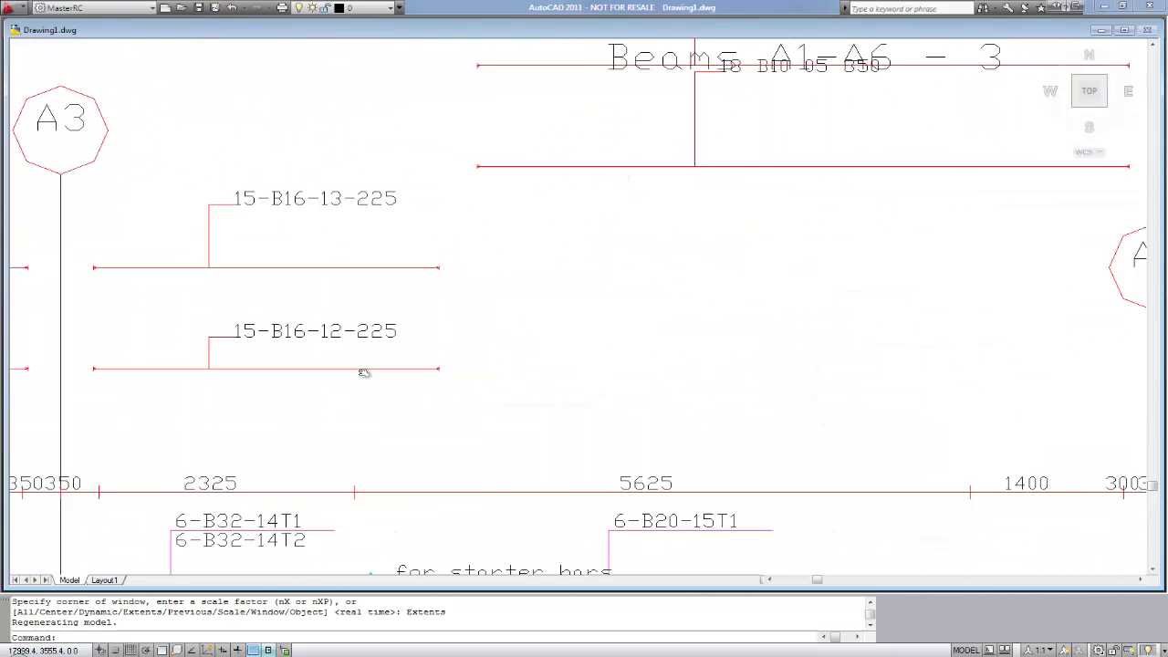
scroll(961, 342, "down", 4)
scroll(961, 342, "down", 4)
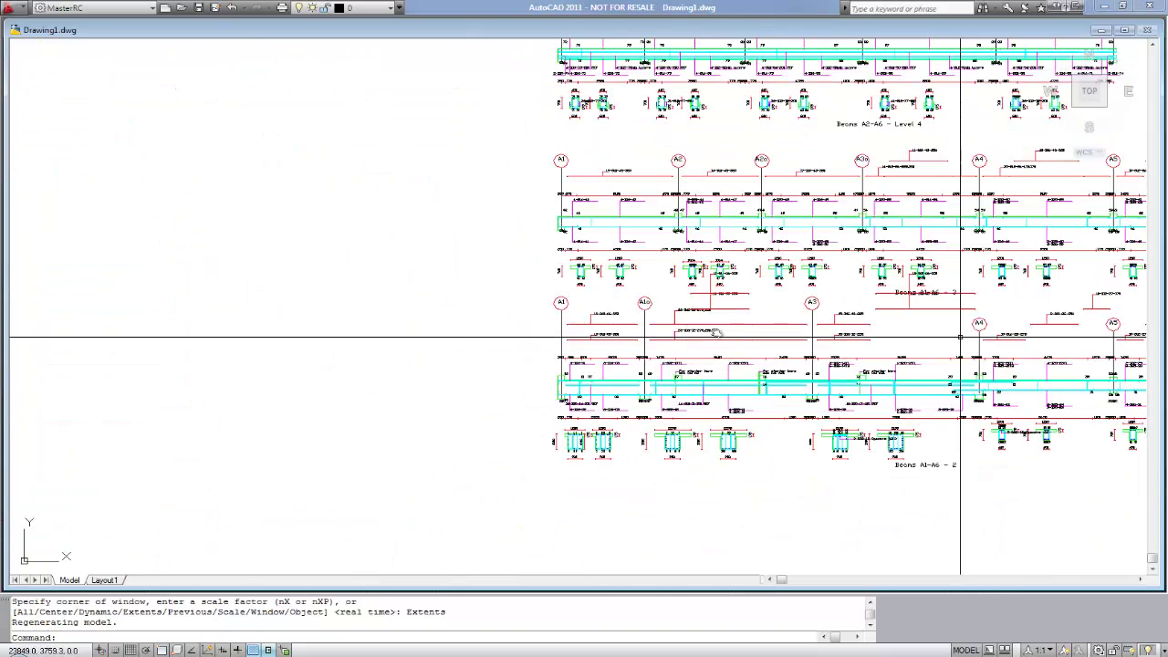
Inspect the A1 end of Beams A1-A6 - 3 and the A5 to A6 bay of Beams A1-A6 - 2
scroll(586, 226, "up", 8)
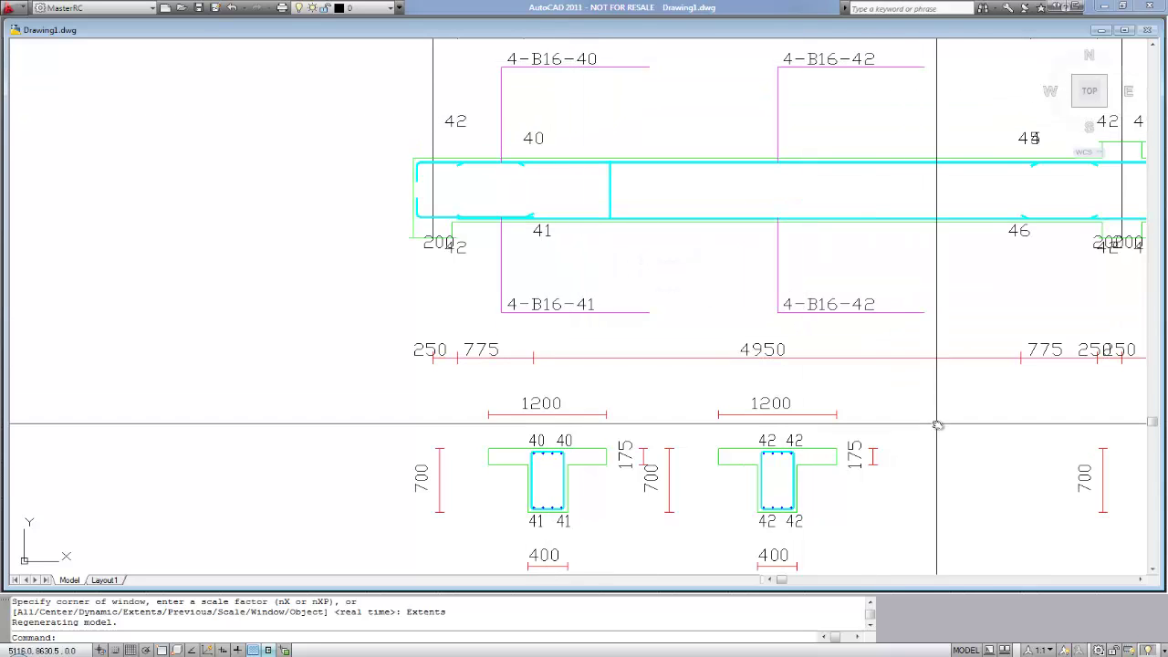
scroll(933, 425, "down", 10)
mouse_move(979, 486)
middle_mouse_down()
mouse_move(263, 269)
mouse_move(220, 367)
middle_mouse_up()
scroll(653, 434, "up", 8)
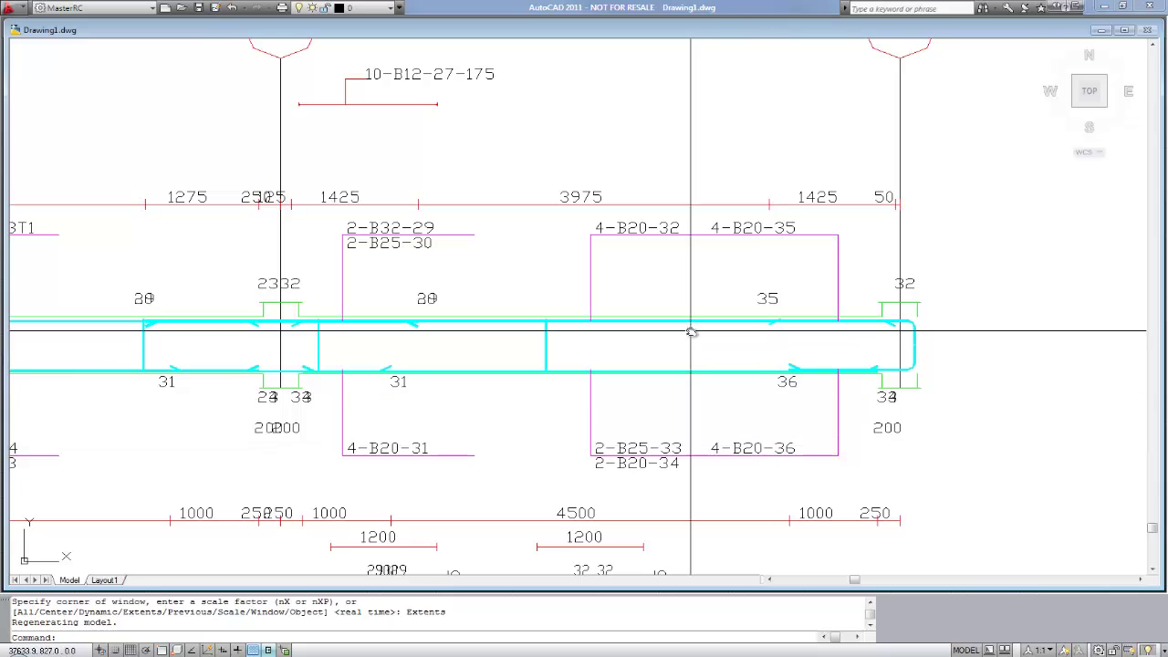
mouse_move(676, 253)
middle_mouse_down()
mouse_move(690, 441)
mouse_move(714, 216)
middle_mouse_up()
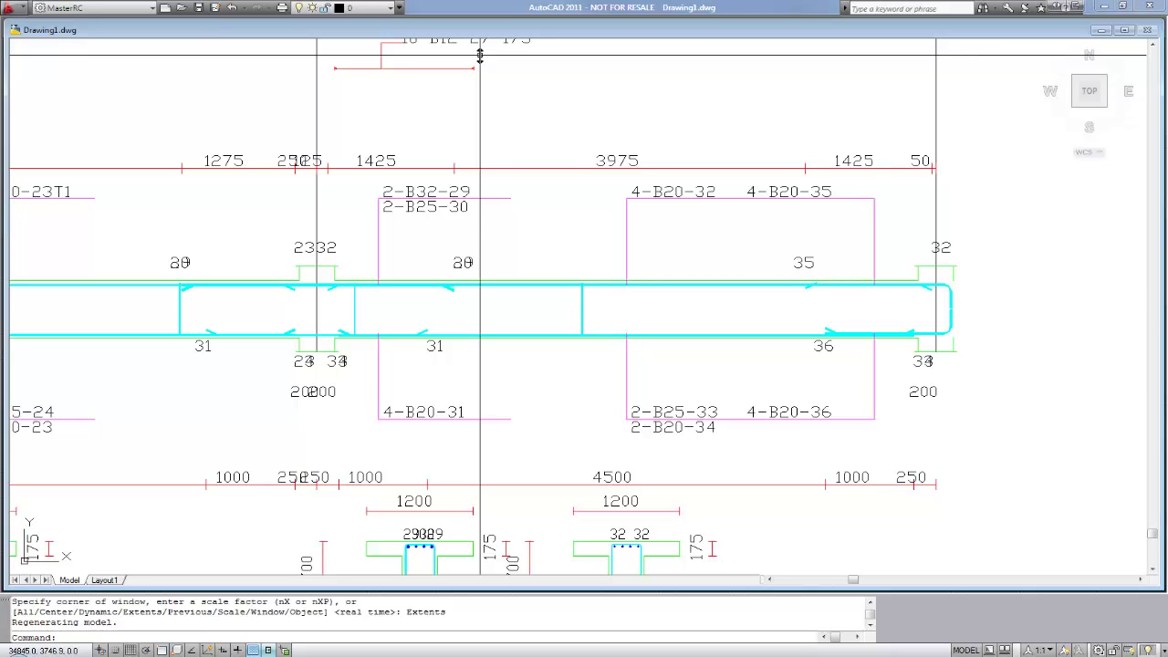
Review the column details for A1, A1a, A3 and A4, including their links, starter bars and cross-sections
scroll(478, 288, "down", 5)
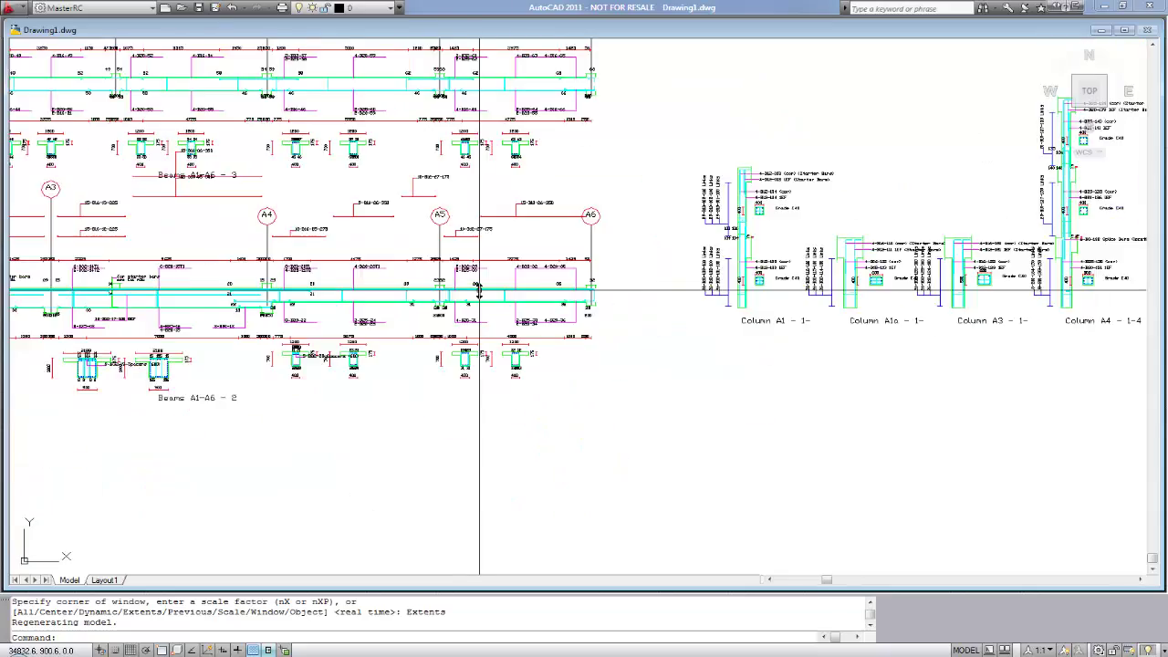
scroll(657, 319, "down", 2)
scroll(653, 316, "up", 6)
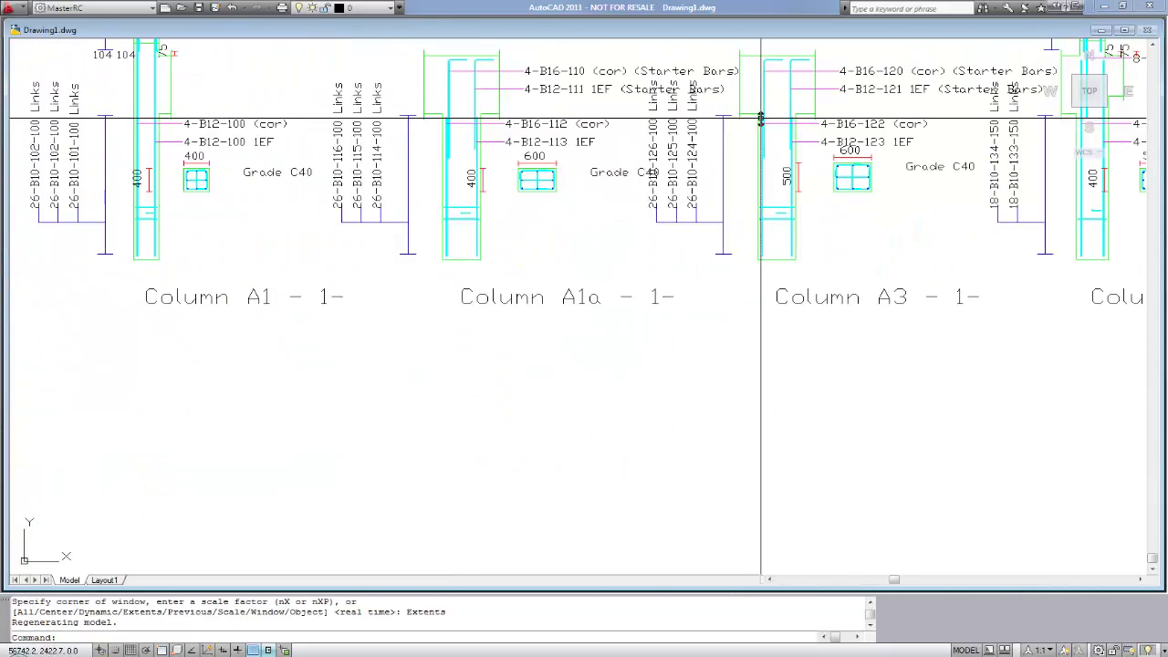
middle_click_drag(807, 55, 619, 228)
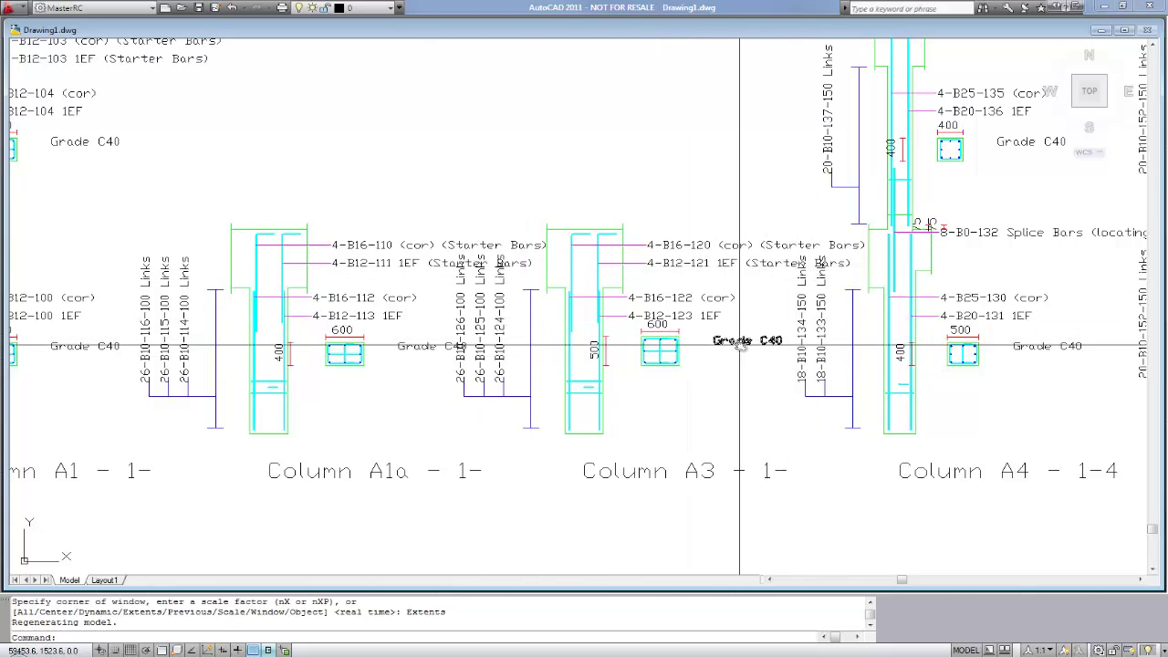
mouse_move(778, 387)
middle_mouse_down()
mouse_move(599, 377)
mouse_move(300, 398)
mouse_move(1164, 436)
mouse_move(588, 409)
mouse_move(989, 422)
middle_mouse_up()
scroll(612, 493, "down", 5)
middle_click_drag(59, 493, 44, 477)
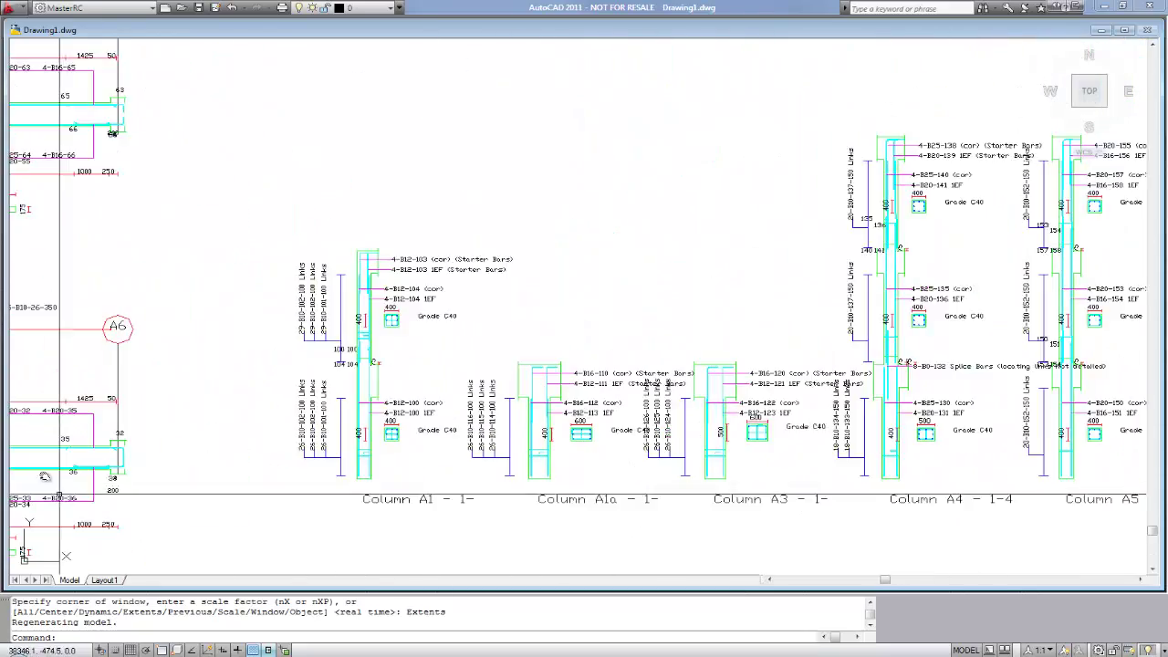
Compare the column starter bar callouts on the lowest beam with the starter bars detailed at the base of Column A2
scroll(45, 477, "down", 3)
mouse_move(75, 423)
middle_mouse_down()
mouse_move(826, 402)
mouse_move(845, 388)
middle_mouse_up()
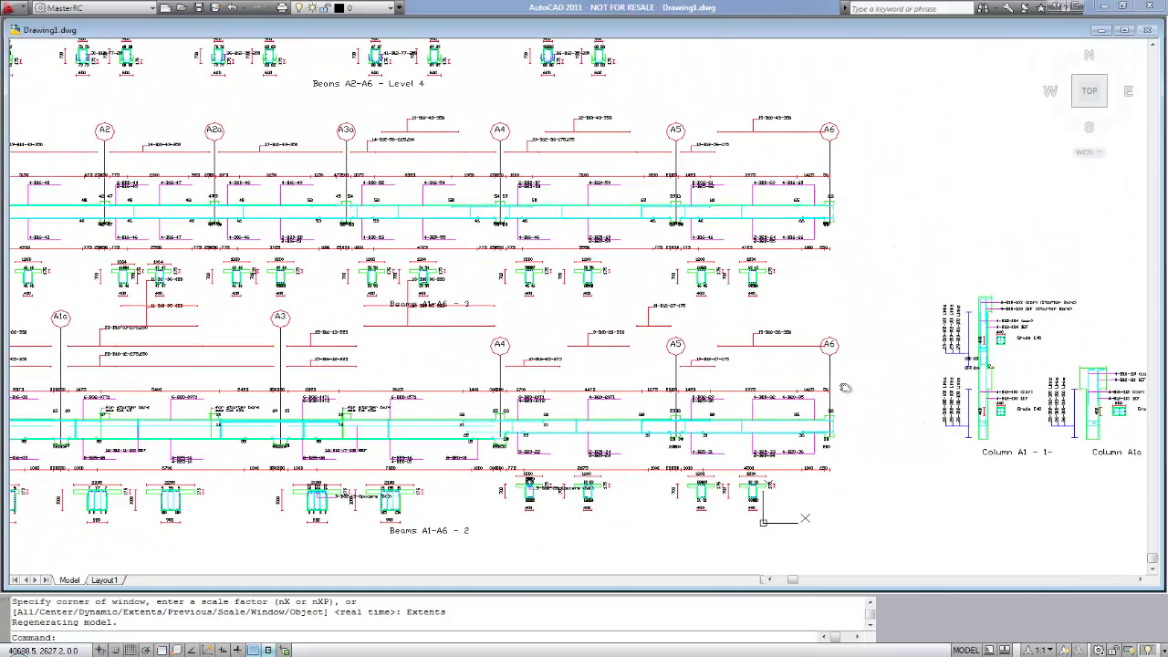
middle_click_drag(367, 392, 682, 389)
scroll(537, 425, "up", 8)
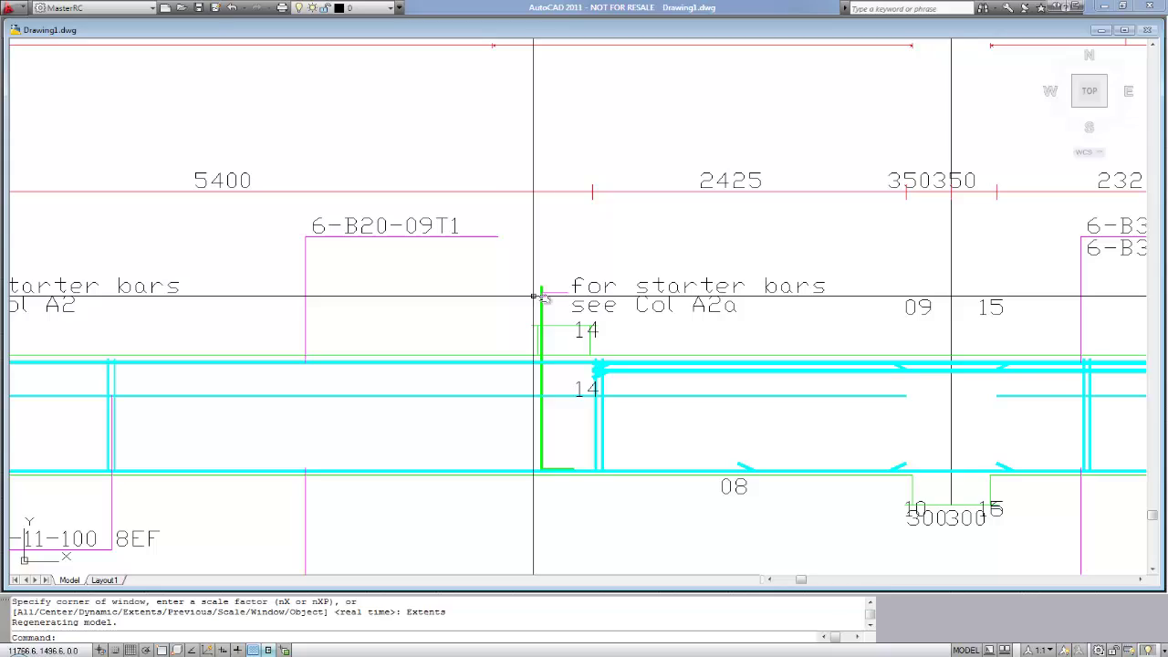
scroll(770, 376, "down", 2)
scroll(771, 377, "down", 3)
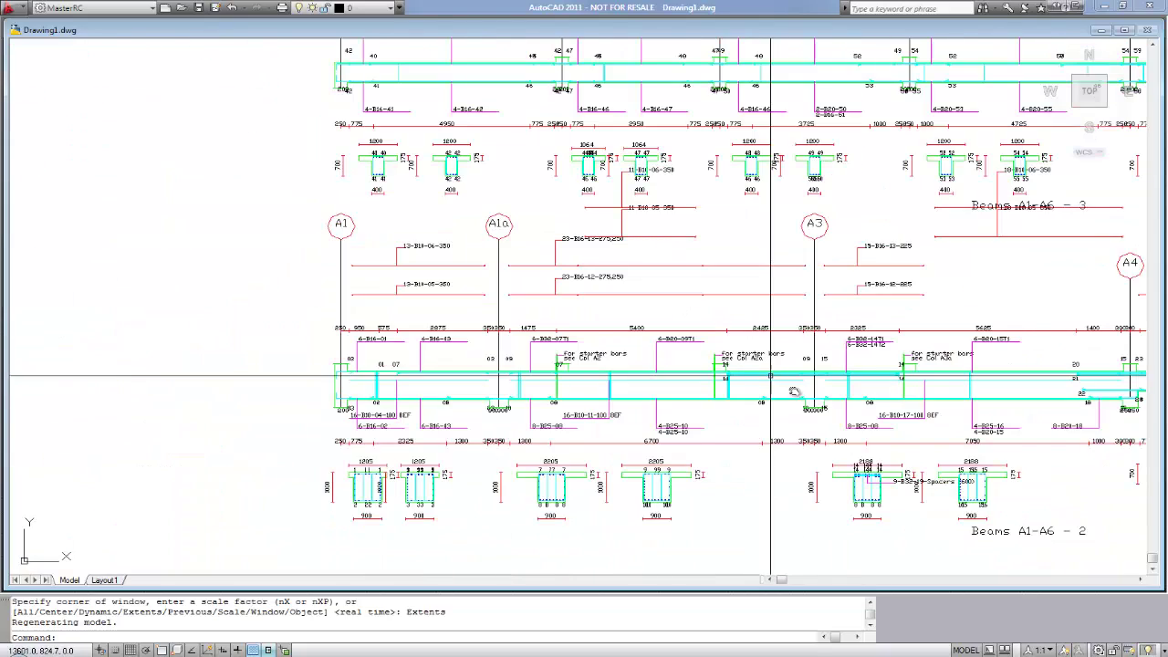
scroll(834, 410, "down", 2)
middle_click_drag(1051, 464, 91, 451)
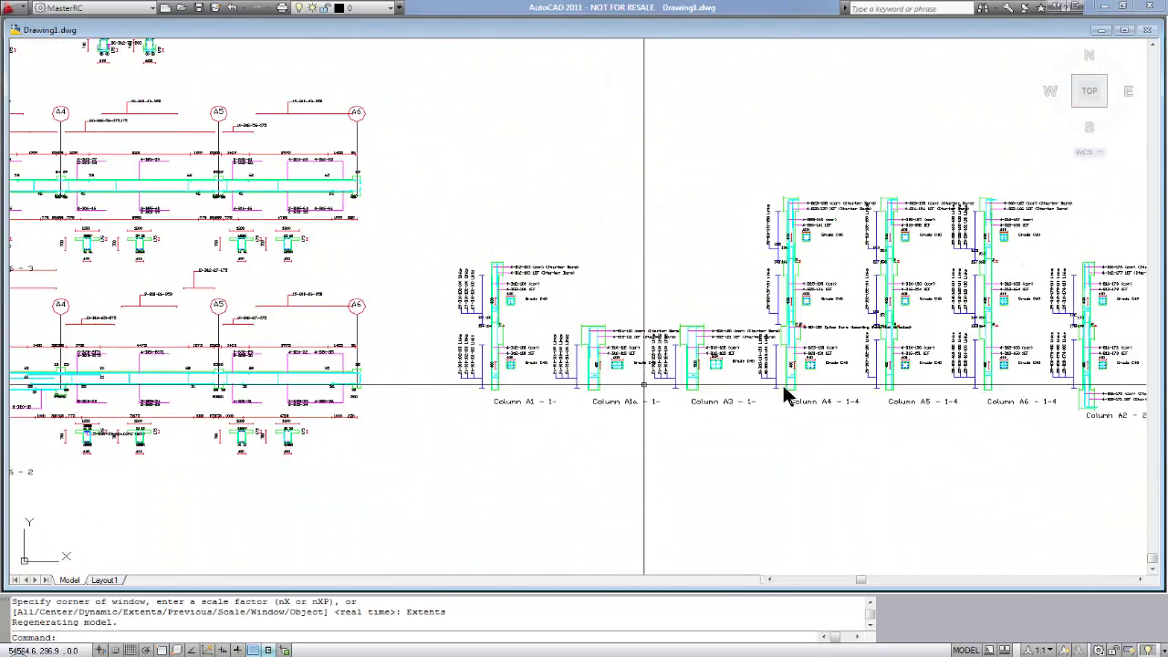
scroll(1049, 415, "up", 6)
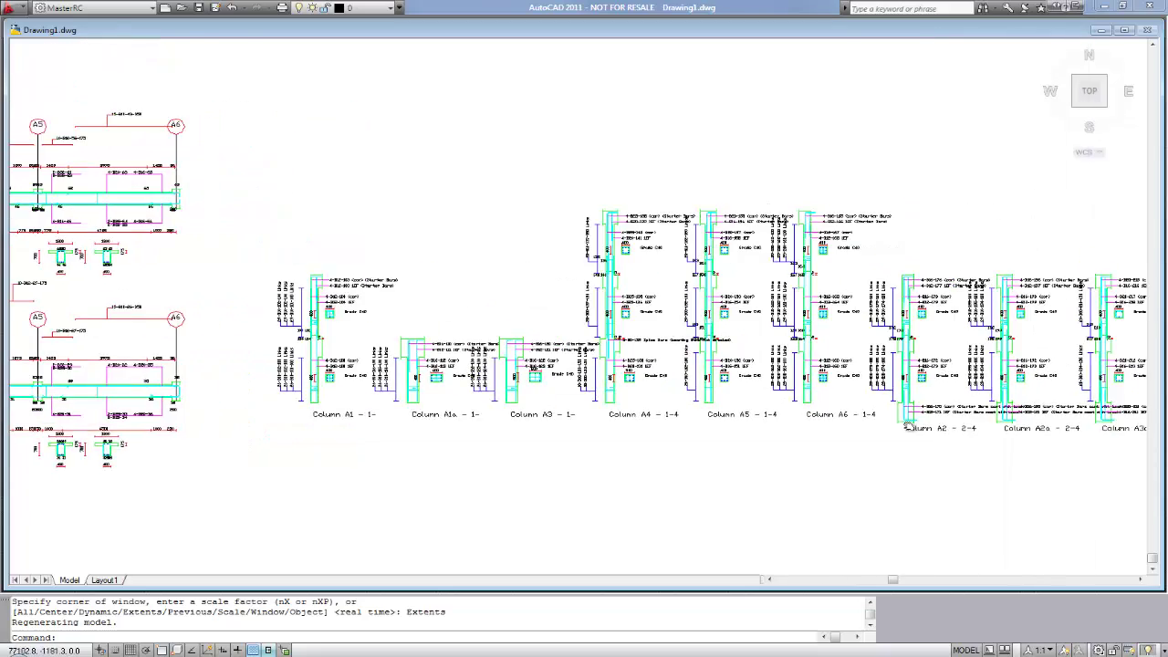
scroll(893, 430, "up", 2)
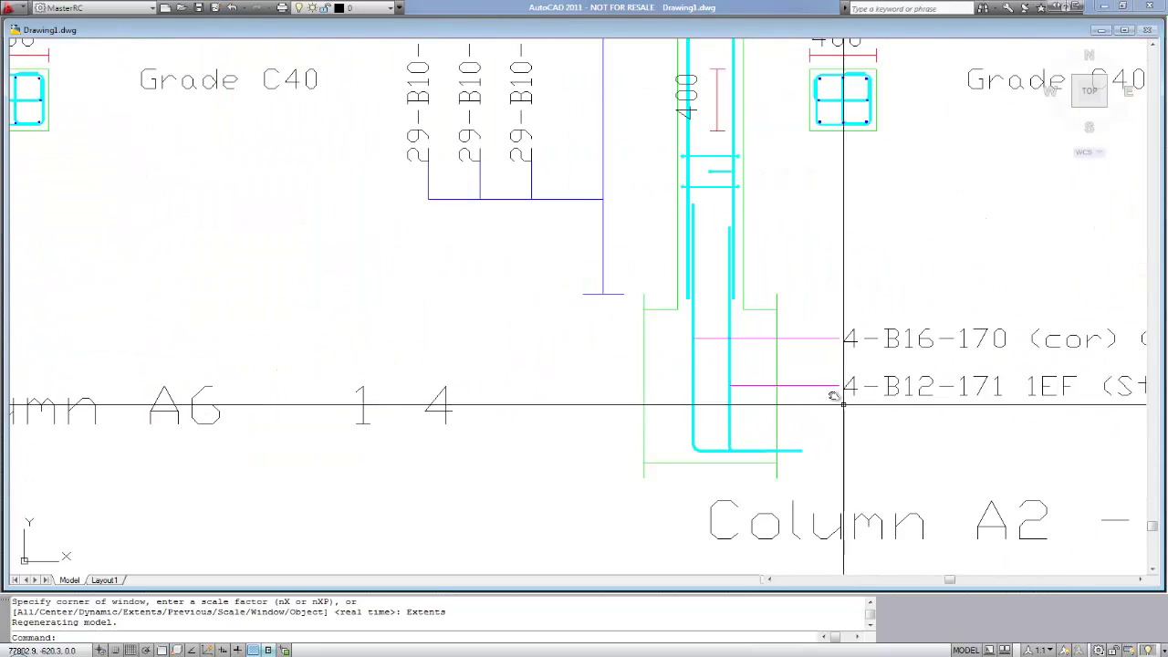
Examine the Pad @ A4 plan detail, including its reinforcement bars, callouts and dimensions
scroll(823, 386, "up", 2)
scroll(791, 404, "down", 10)
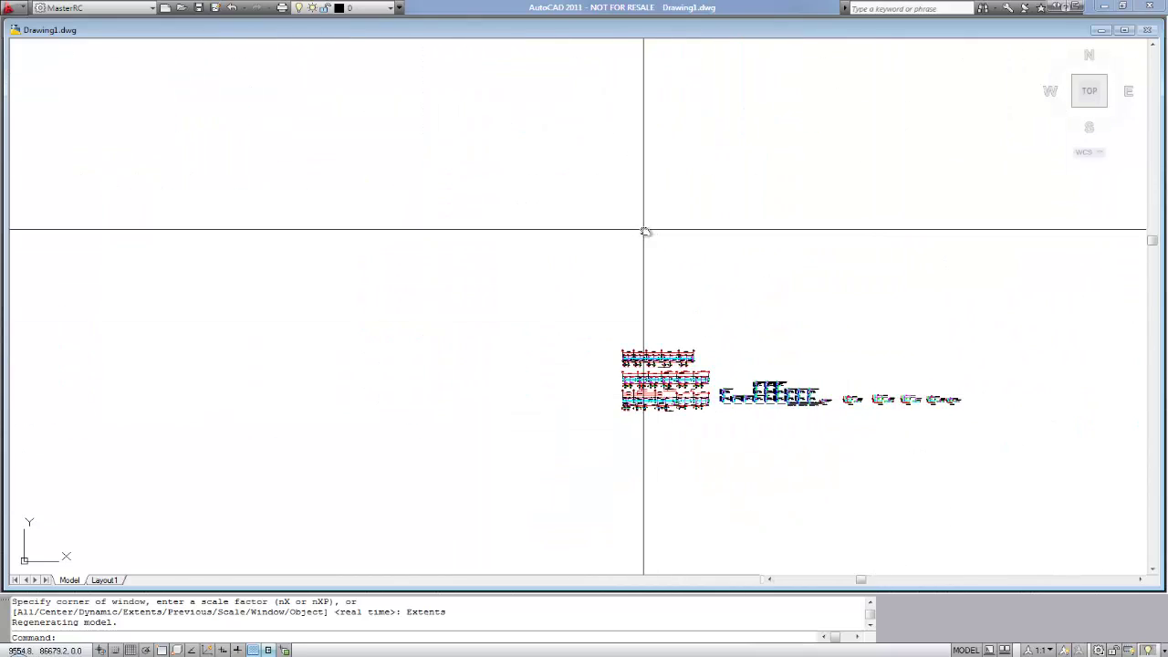
scroll(918, 393, "up", 8)
mouse_move(828, 521)
middle_mouse_down()
mouse_move(831, 169)
mouse_move(840, 284)
middle_mouse_up()
scroll(635, 309, "up", 3)
scroll(635, 309, "up", 3)
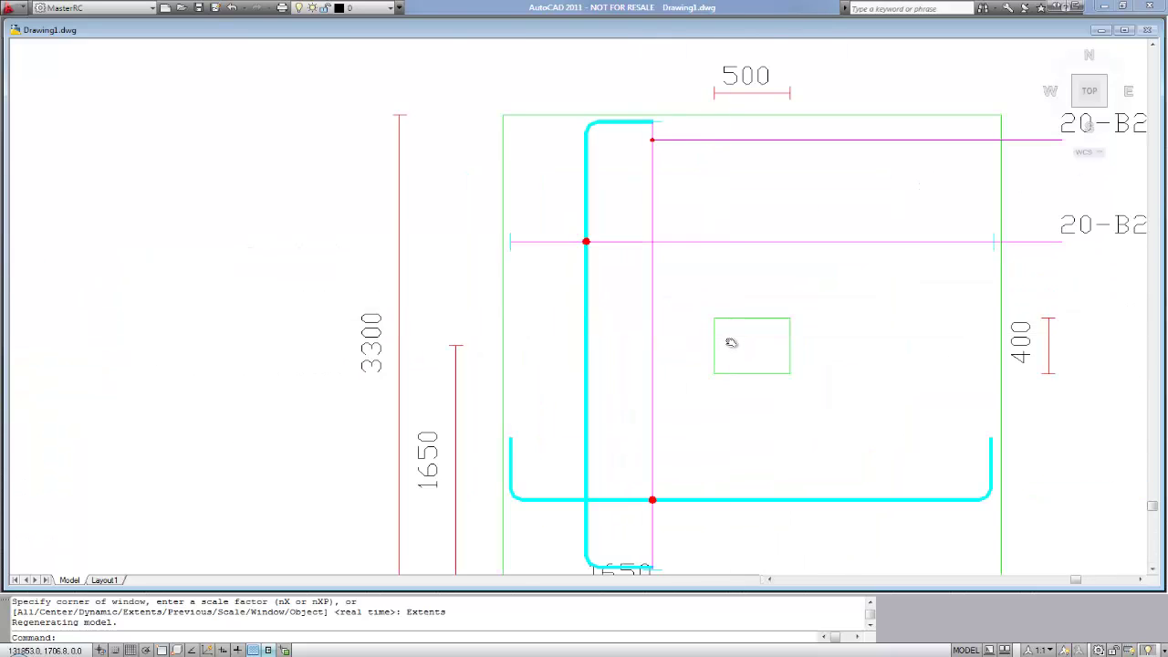
scroll(730, 339, "down", 3)
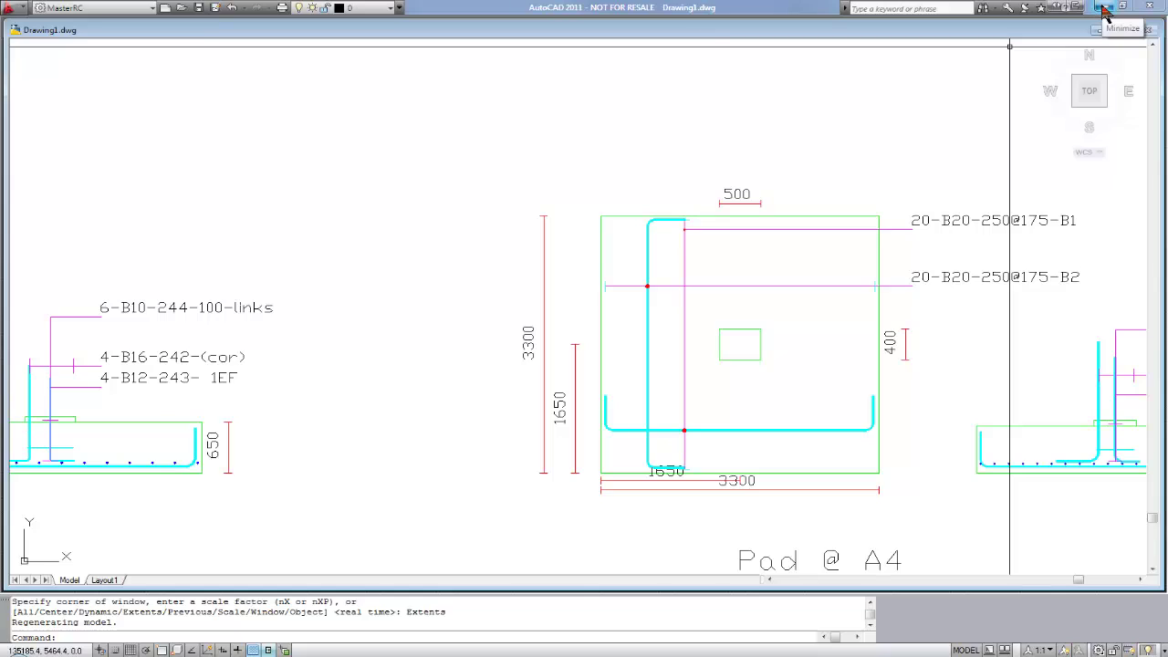
Switch back to MasterFrame, show the frame in front view and select the Level 4 beam between A2a and A3a
left_click(1103, 9)
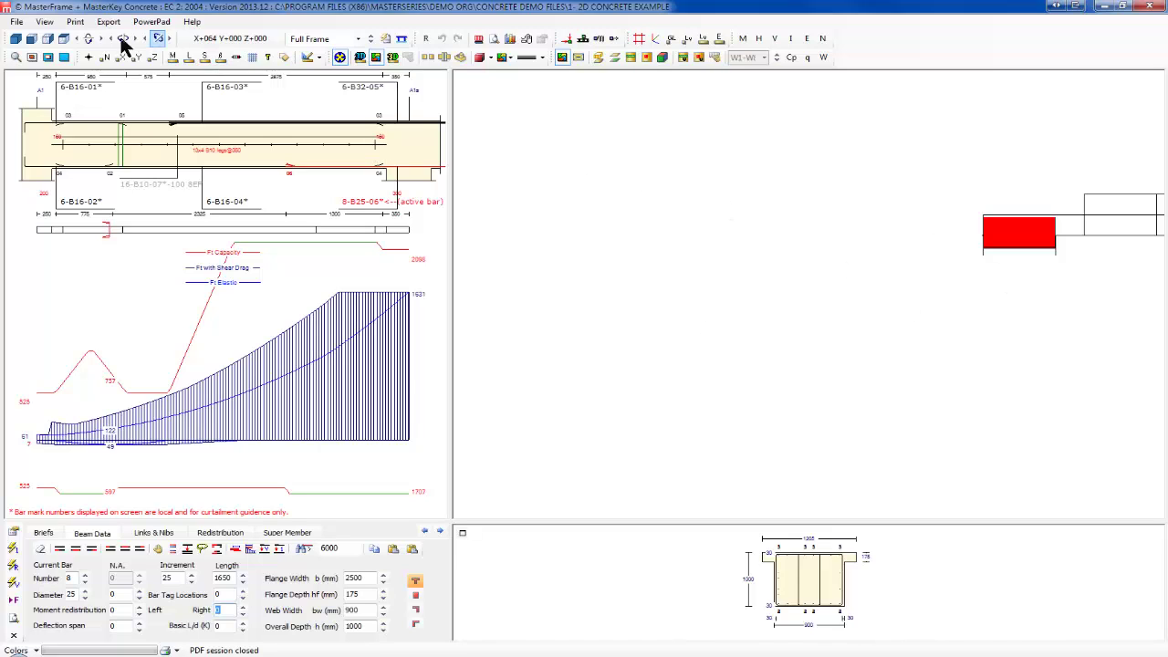
left_click(31, 38)
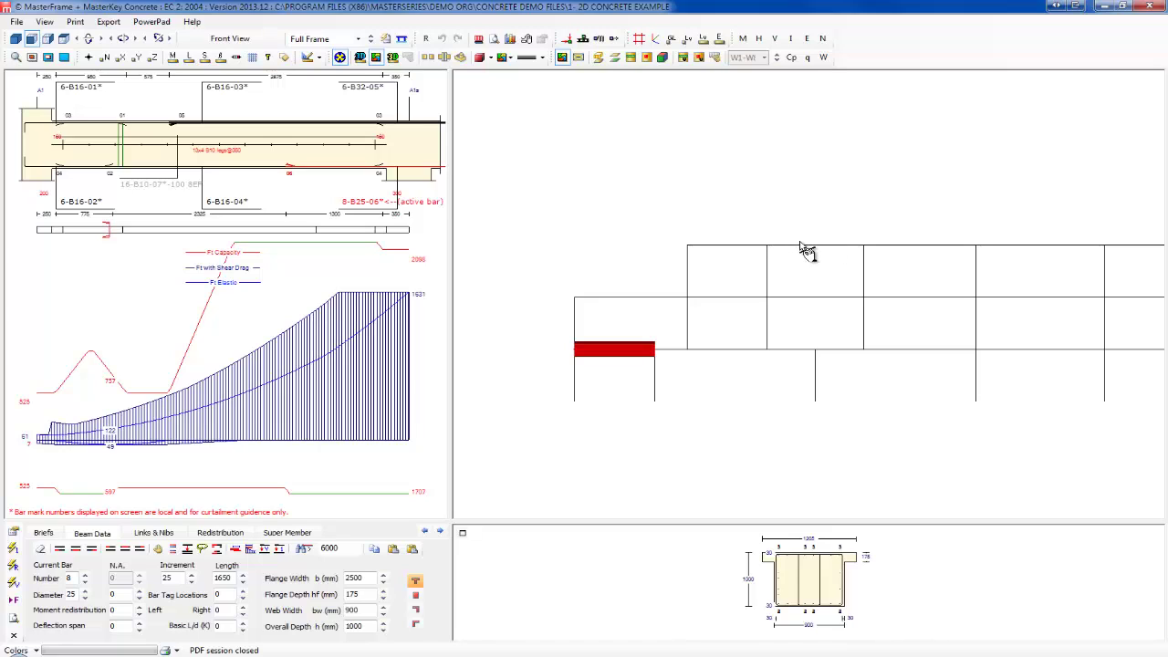
left_click(815, 246)
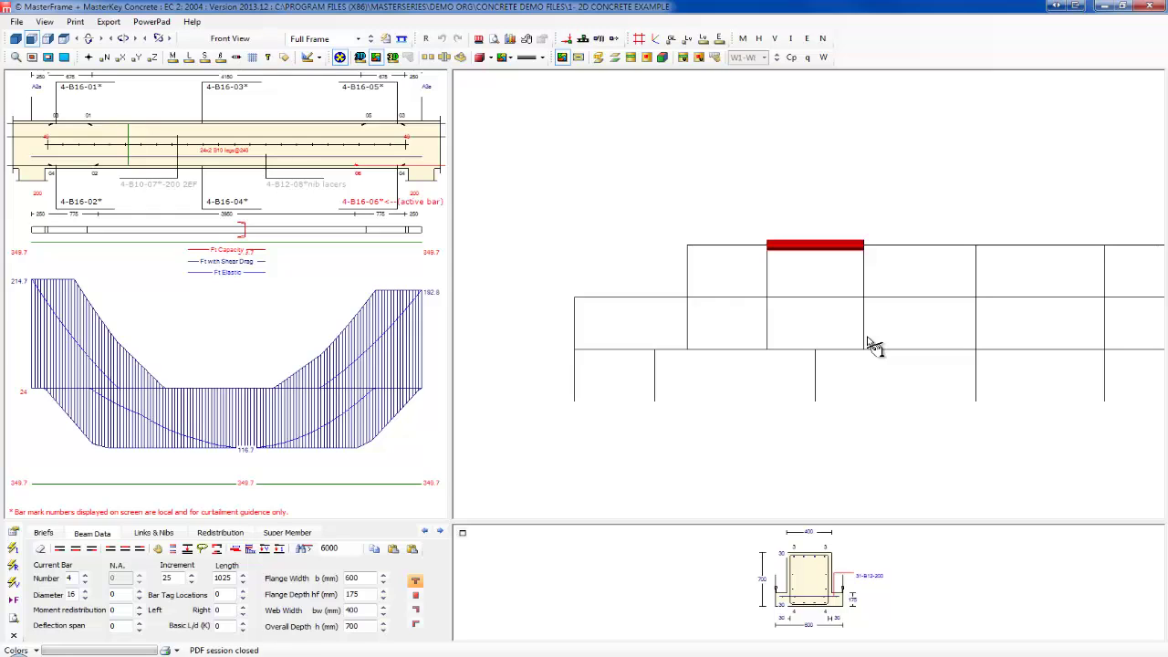
Set the second right nib percentage of the selected beam to 25
scroll(794, 559, "up", 1)
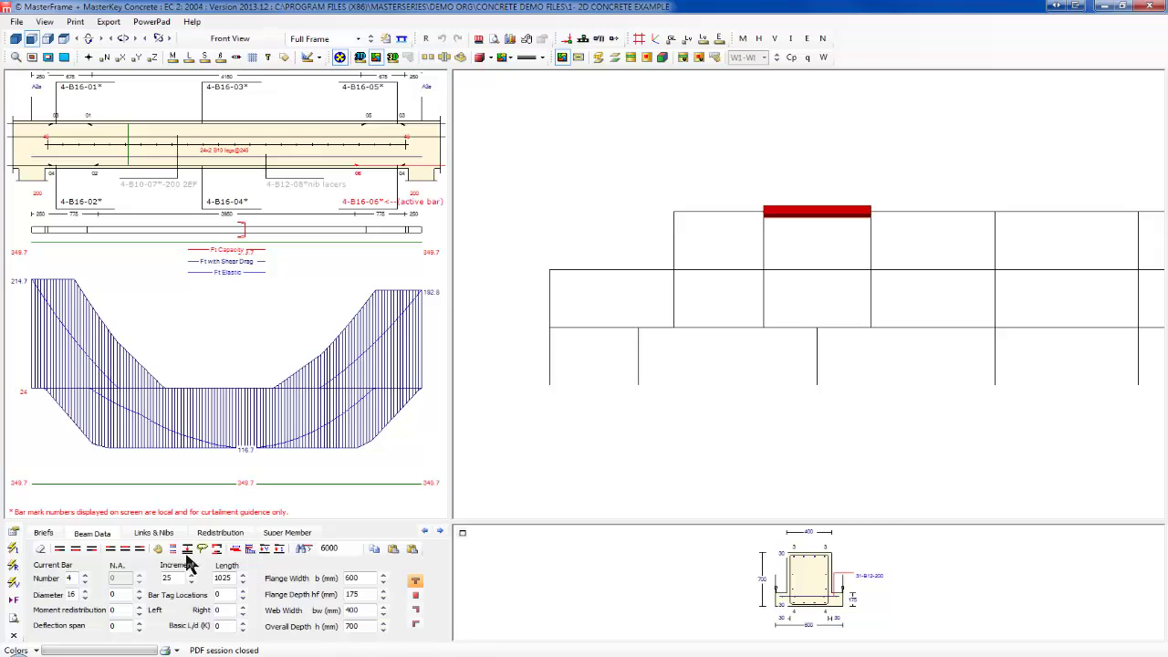
left_click(153, 532)
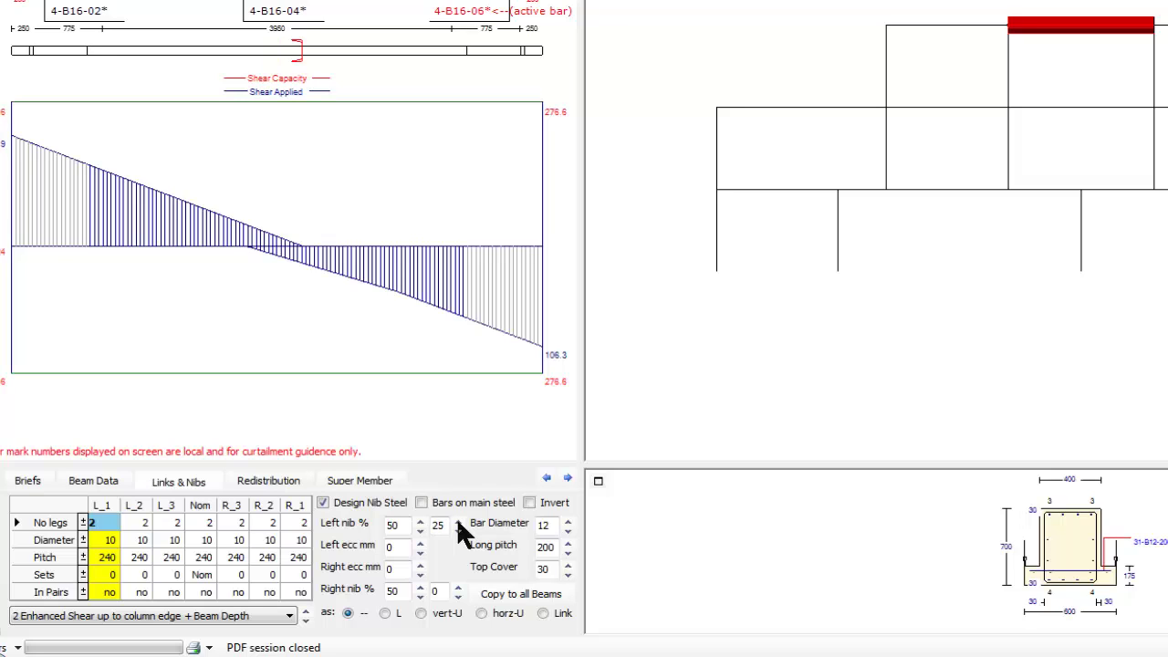
left_click(458, 585)
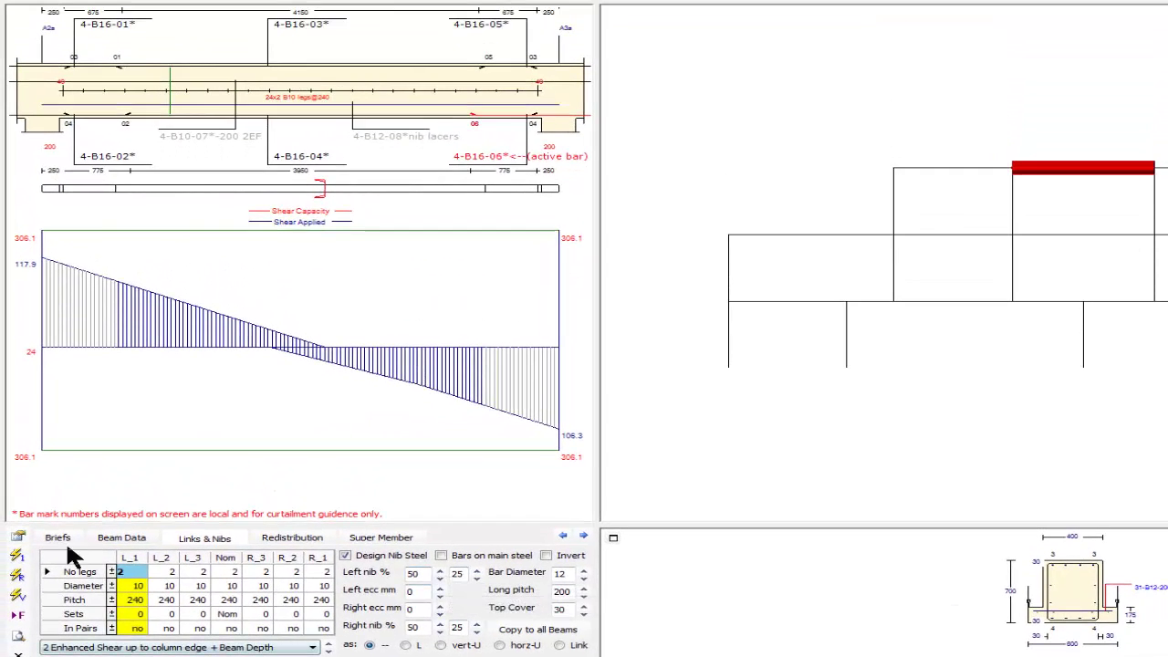
Open the detailed design calculations for the A2a-A3a Level 4 beam and review its nib and torsional design
left_click(18, 635)
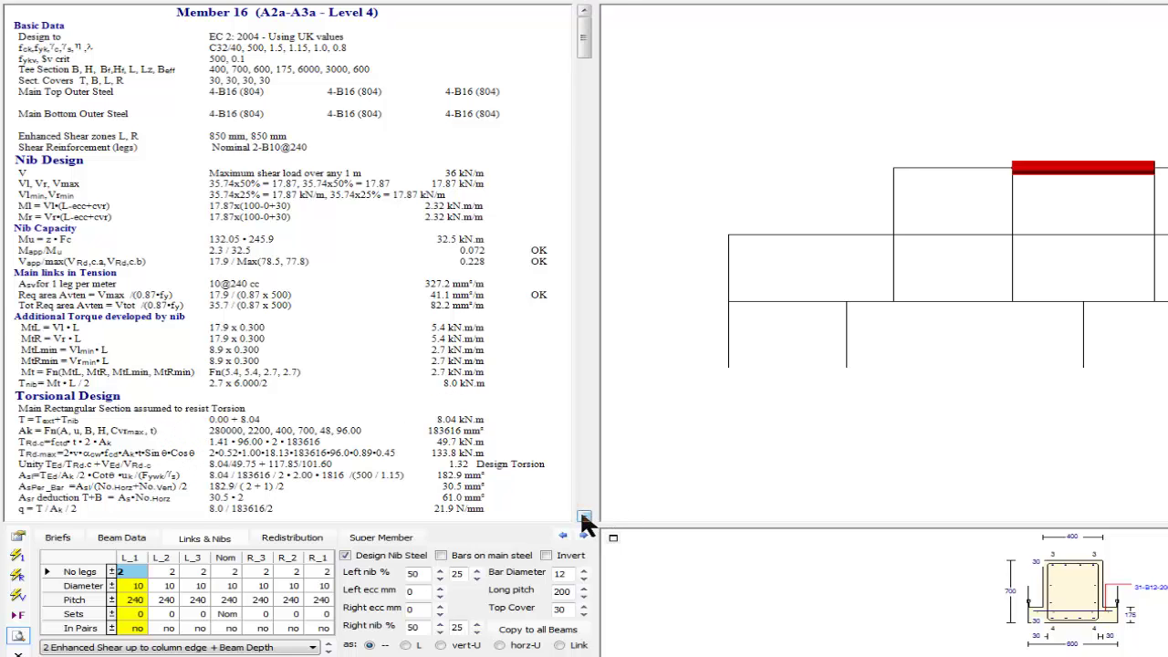
scroll(584, 518, "down", 3)
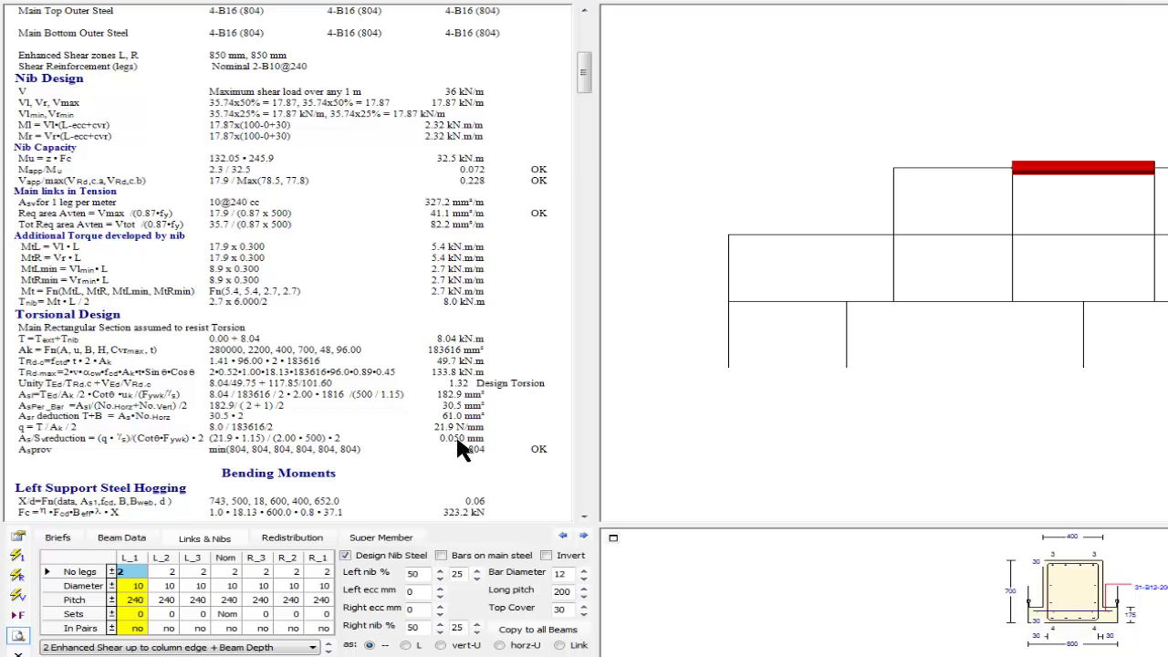
left_click(583, 516)
left_click(584, 516)
left_click(584, 516)
left_click(584, 516)
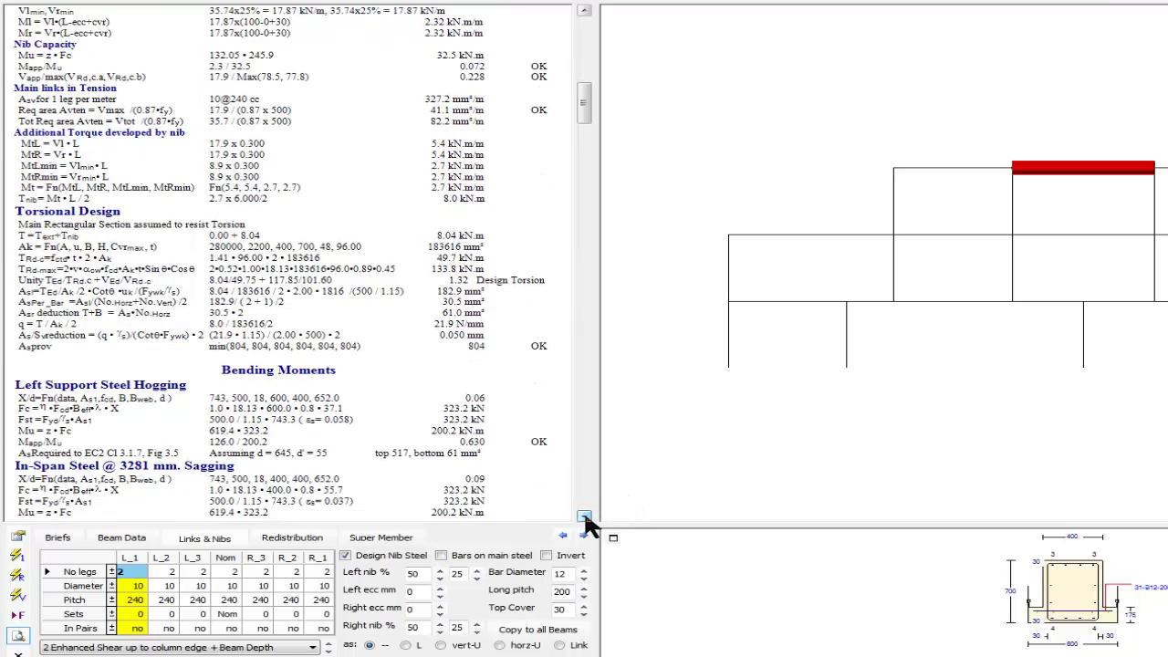
Review the beam's bending, shear, deflection and general checks, and return to its reinforcement and shear diagrams
left_click(584, 516)
left_click(584, 516)
left_click(583, 517)
left_click(583, 517)
left_click(584, 516)
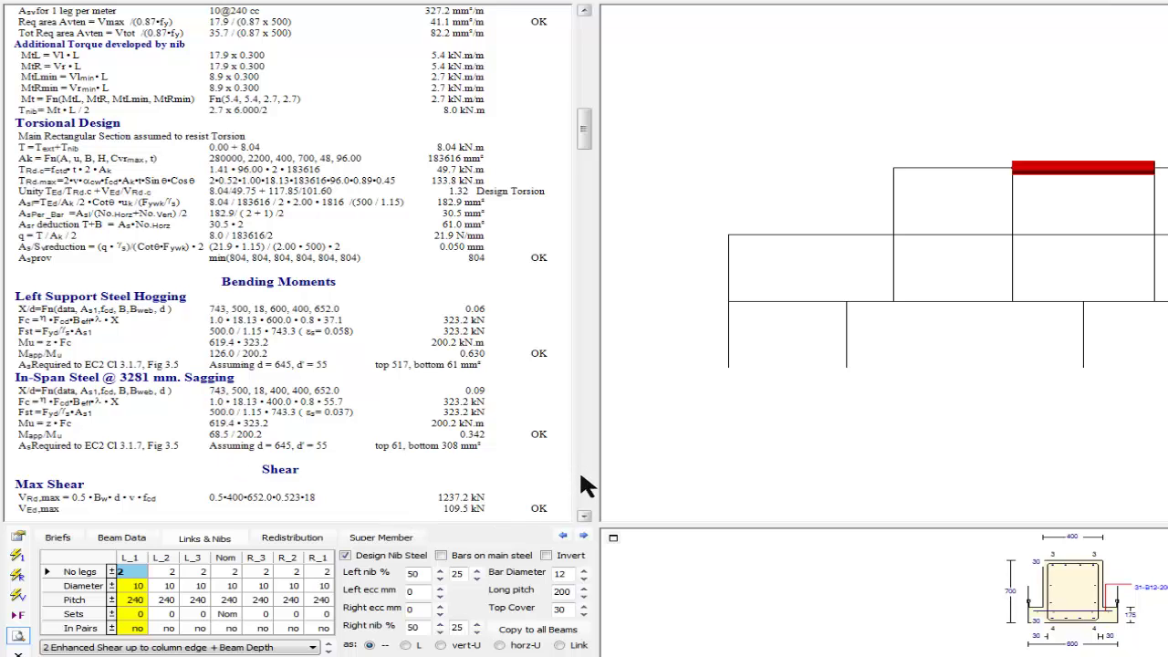
scroll(578, 469, "down", 3)
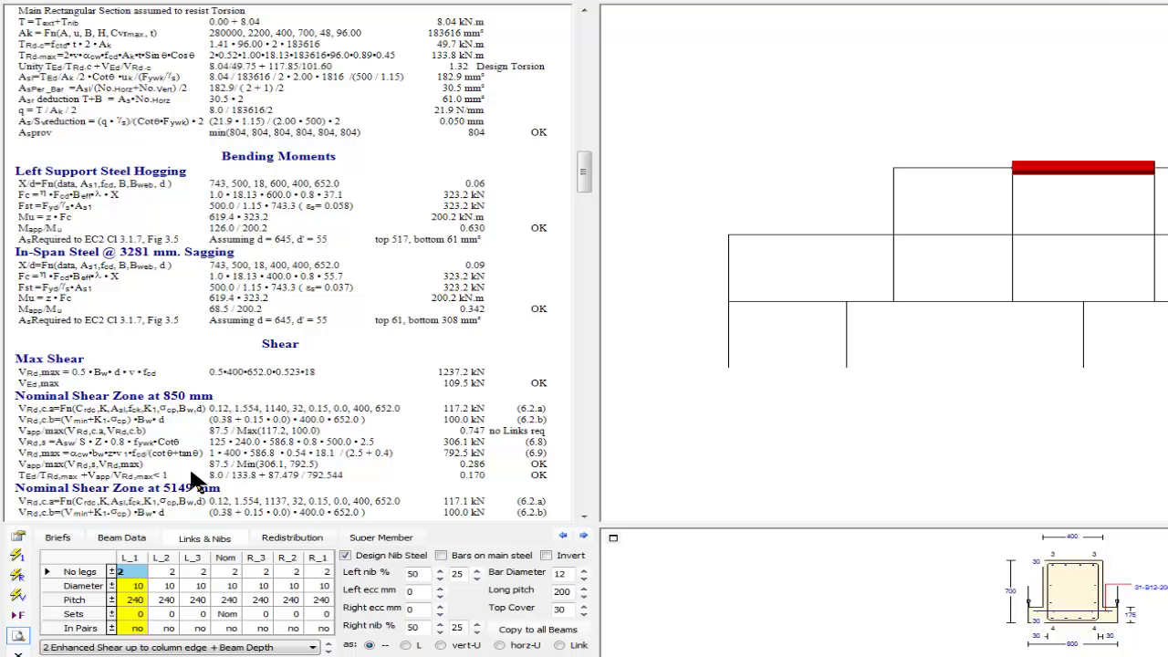
scroll(336, 489, "down", 5)
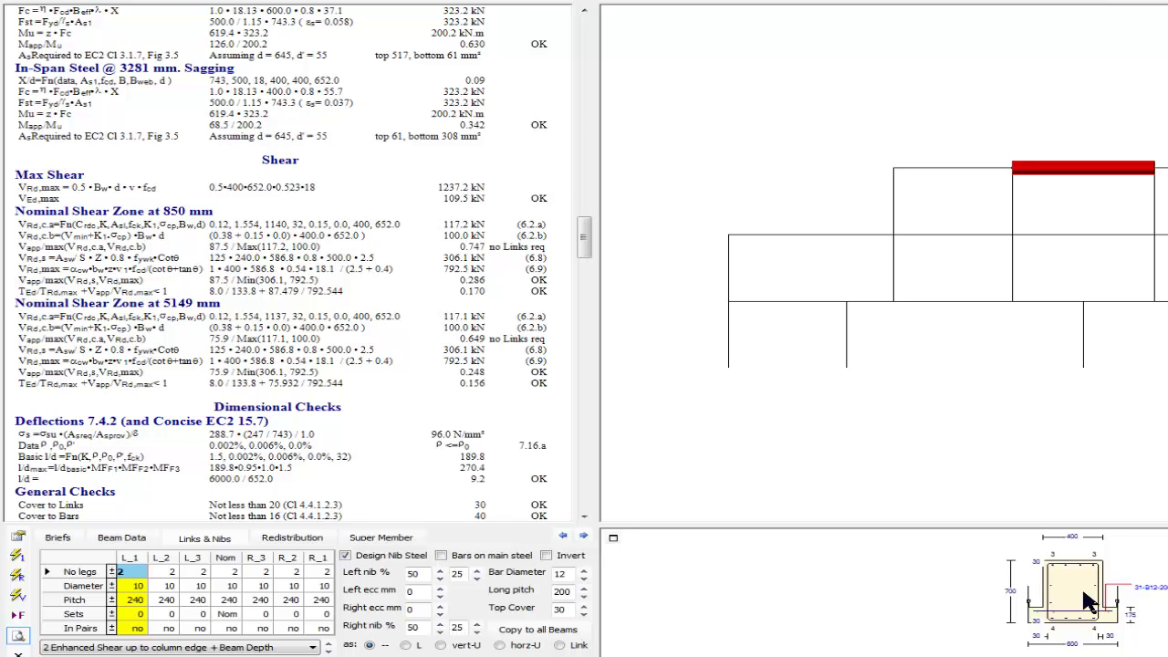
left_click_drag(588, 234, 586, 12)
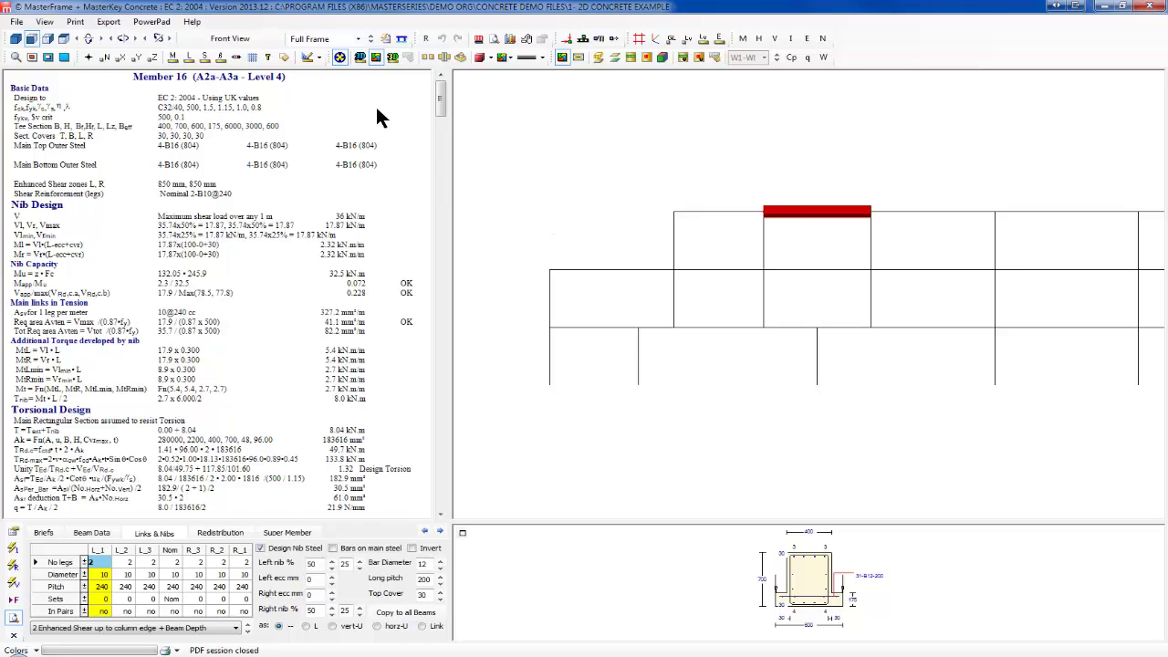
left_click(14, 619)
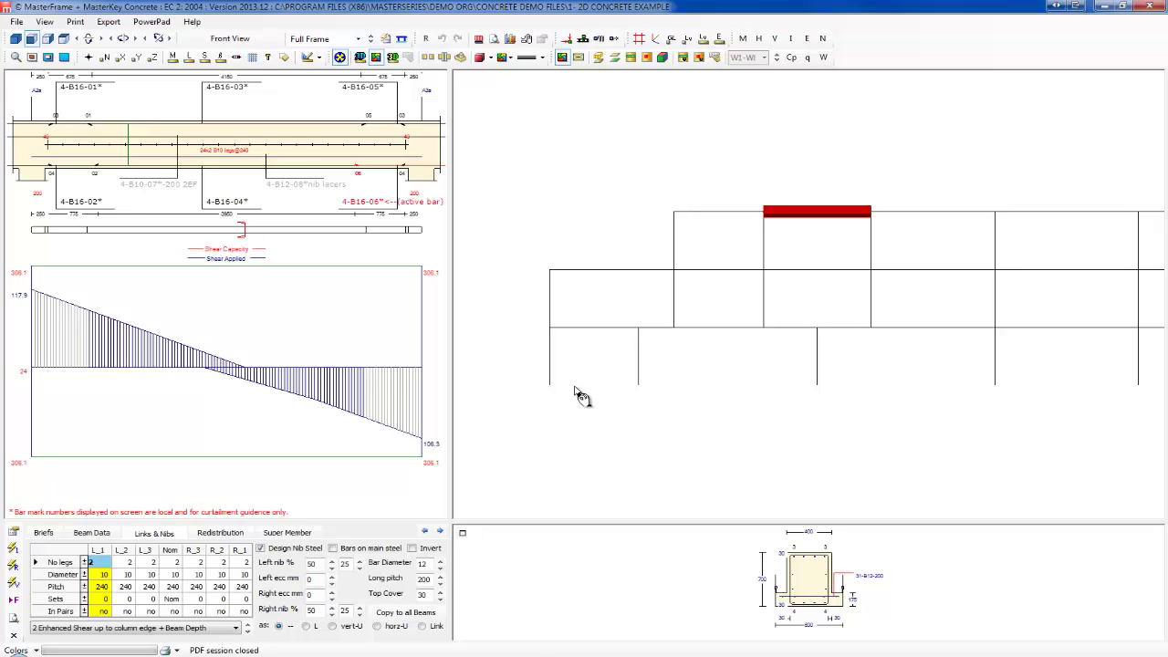
Switch to AutoCAD and check how the vertical bar and its 20-B20-250@175-B2 callout in Pad @ A4 select, clearing the selection
key("alt+Tab")
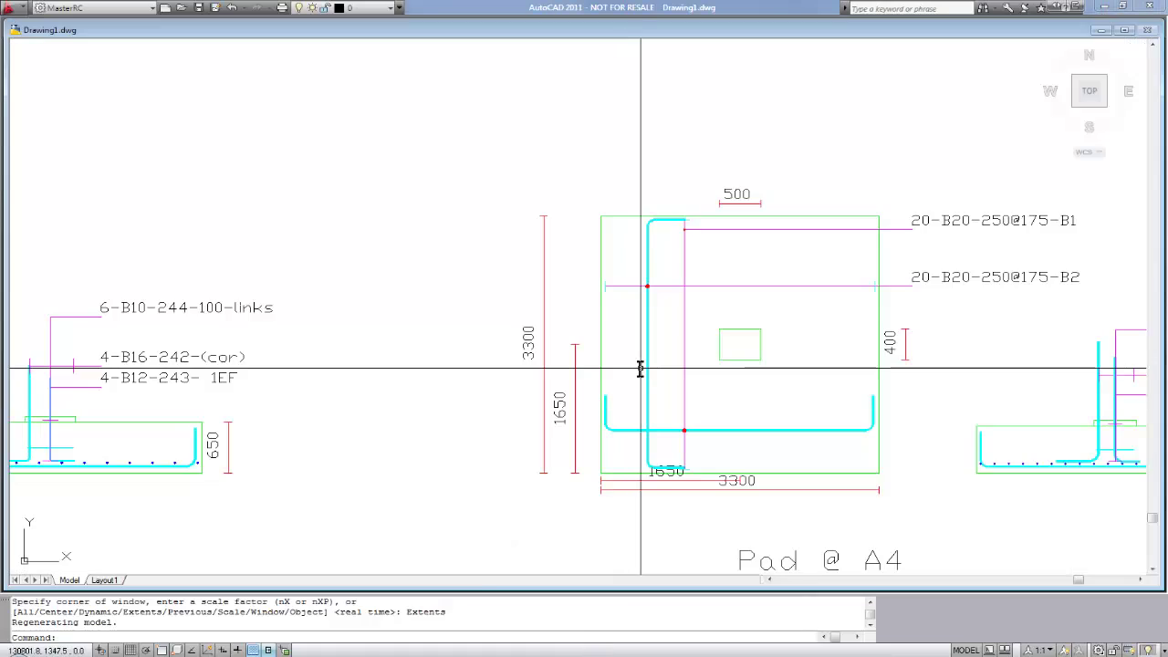
scroll(754, 356, "up", 1)
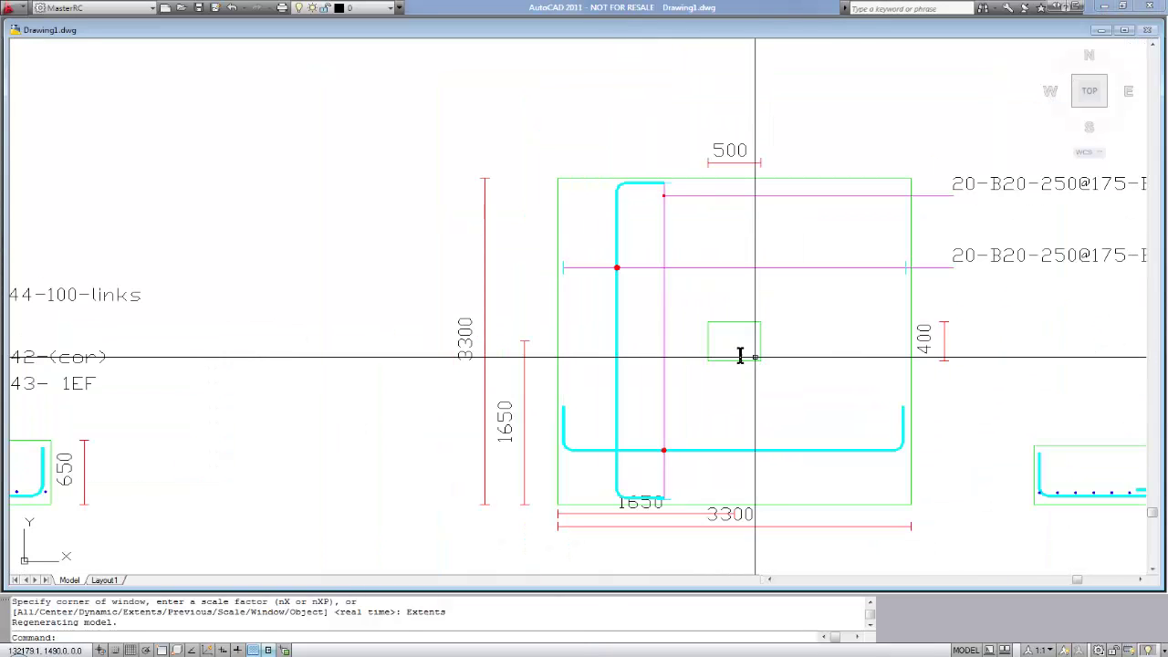
left_click(618, 341)
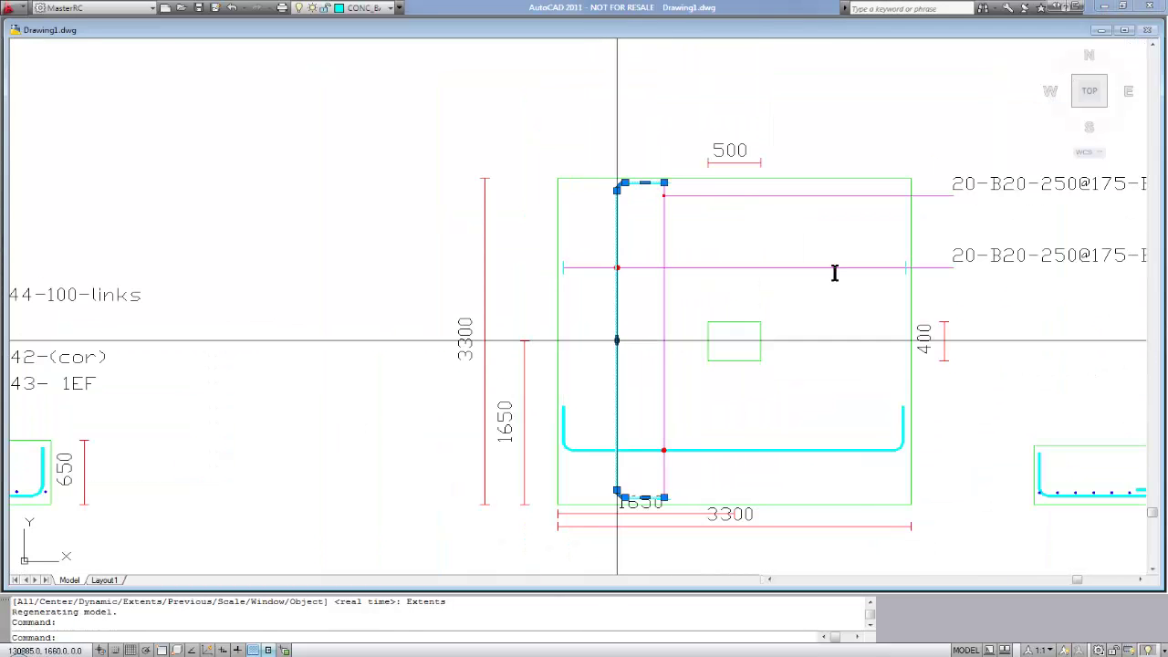
left_click(1025, 259)
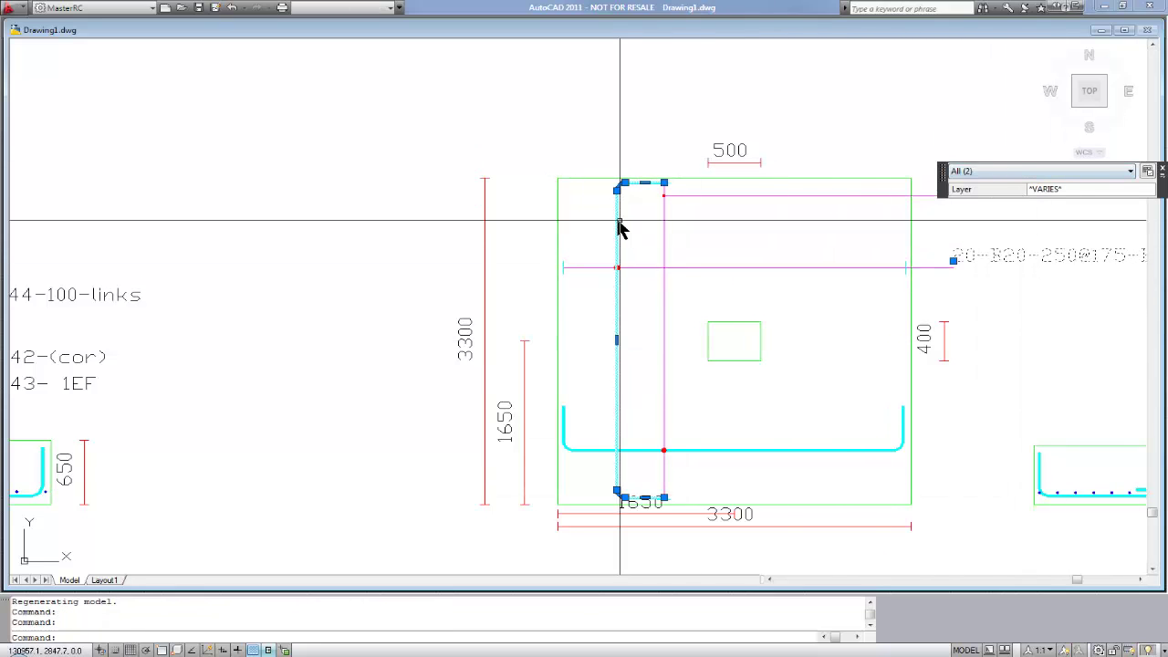
key("Escape")
key("Escape")
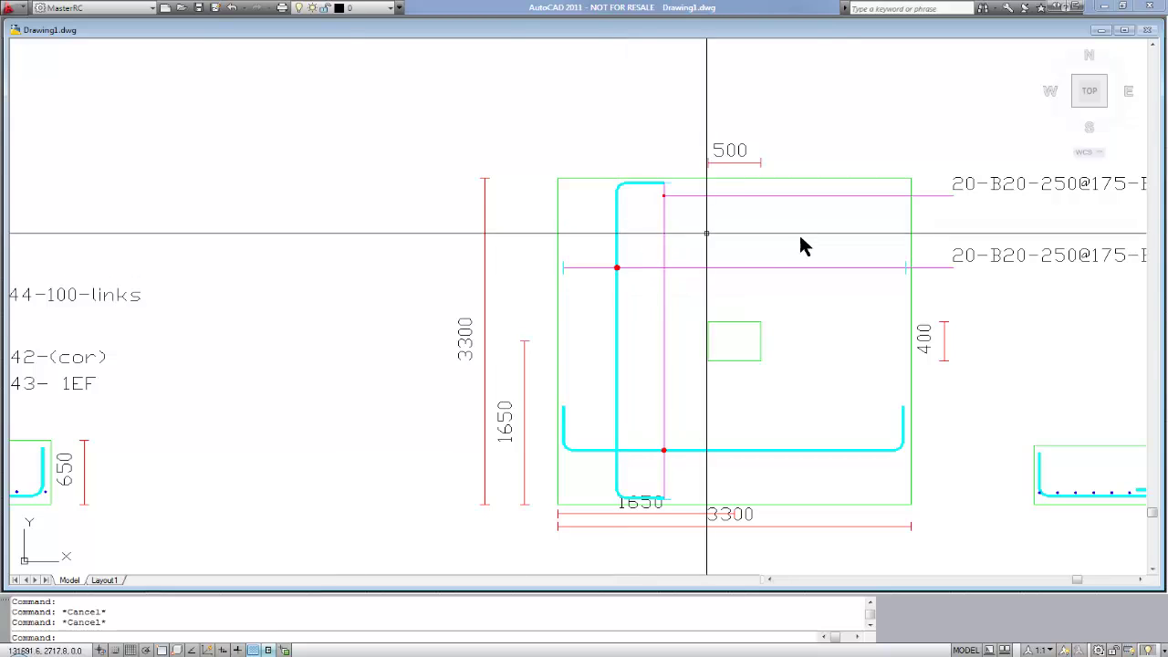
Inspect the text properties of the 20-B20-250@175-B2 callout on the pad detail, including its layer and contents
left_click(970, 263)
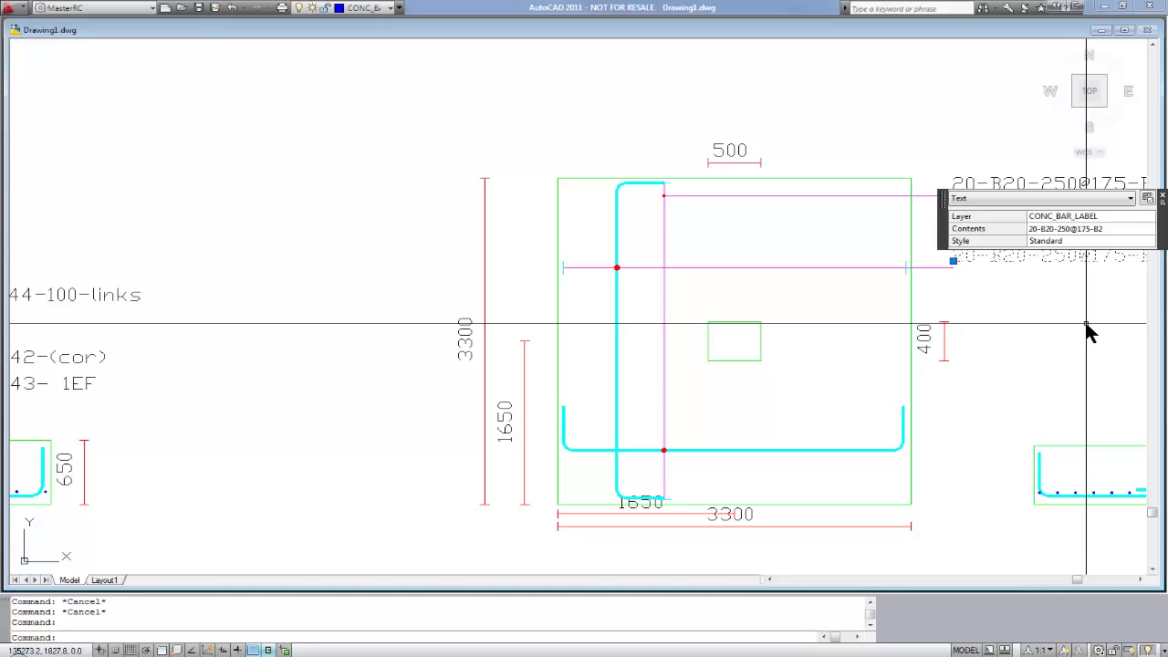
key("Escape")
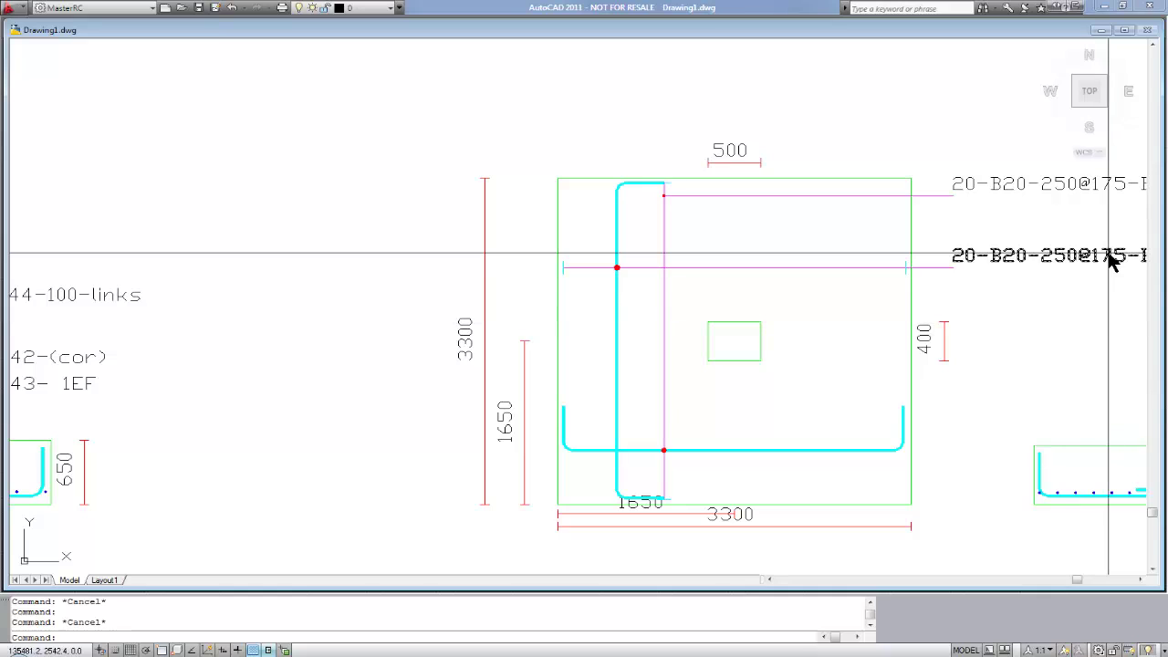
mouse_move(1111, 260)
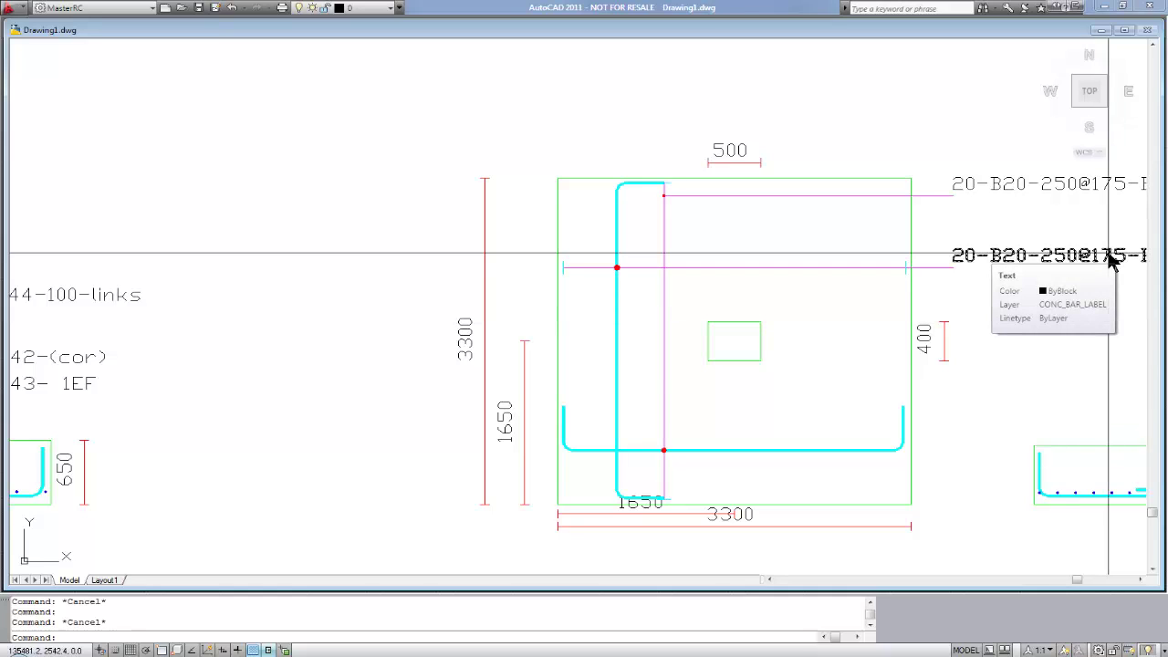
Switch back to MasterFrame and open the export of RC details to a MasterRC file
left_click(1101, 9)
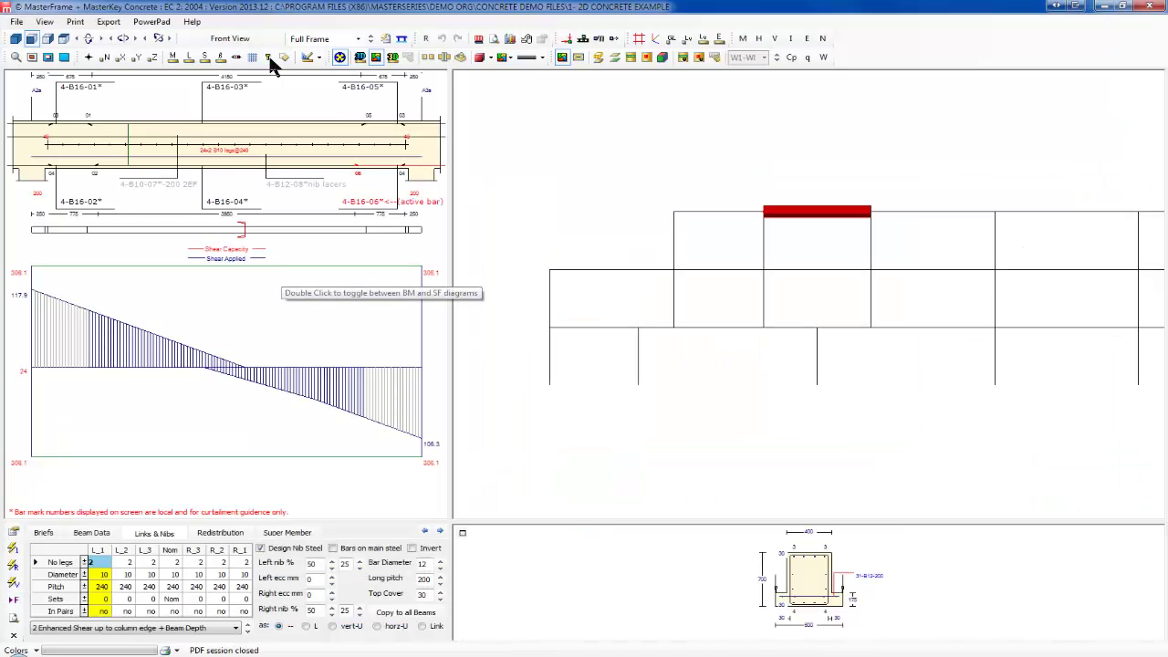
left_click(108, 25)
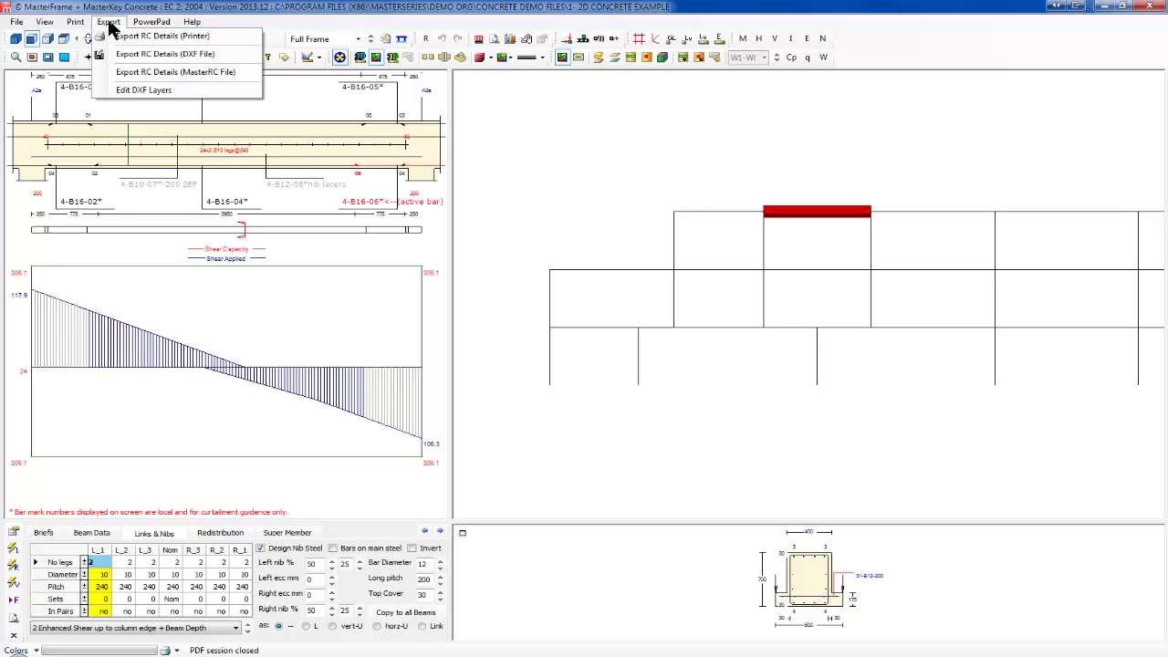
left_click(169, 75)
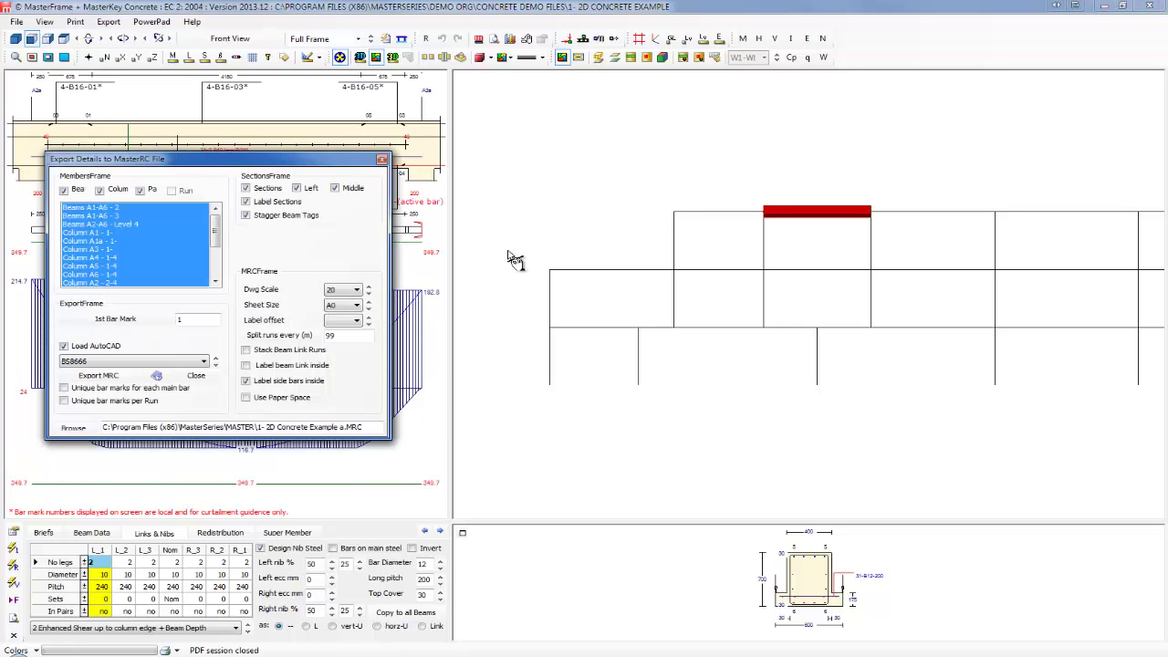
Limit the MasterRC export to Beams A1-A6 - 2, Column A3 - 1- and Pad @ A1a by deselecting all members and picking these
left_click(64, 190)
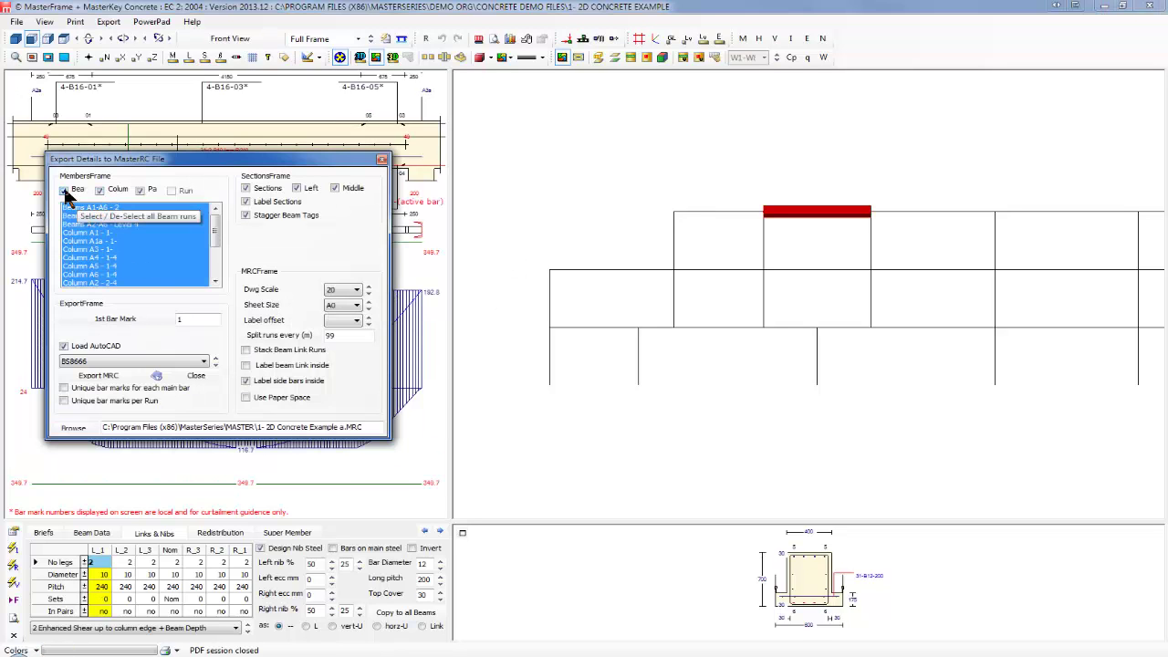
left_click(99, 190)
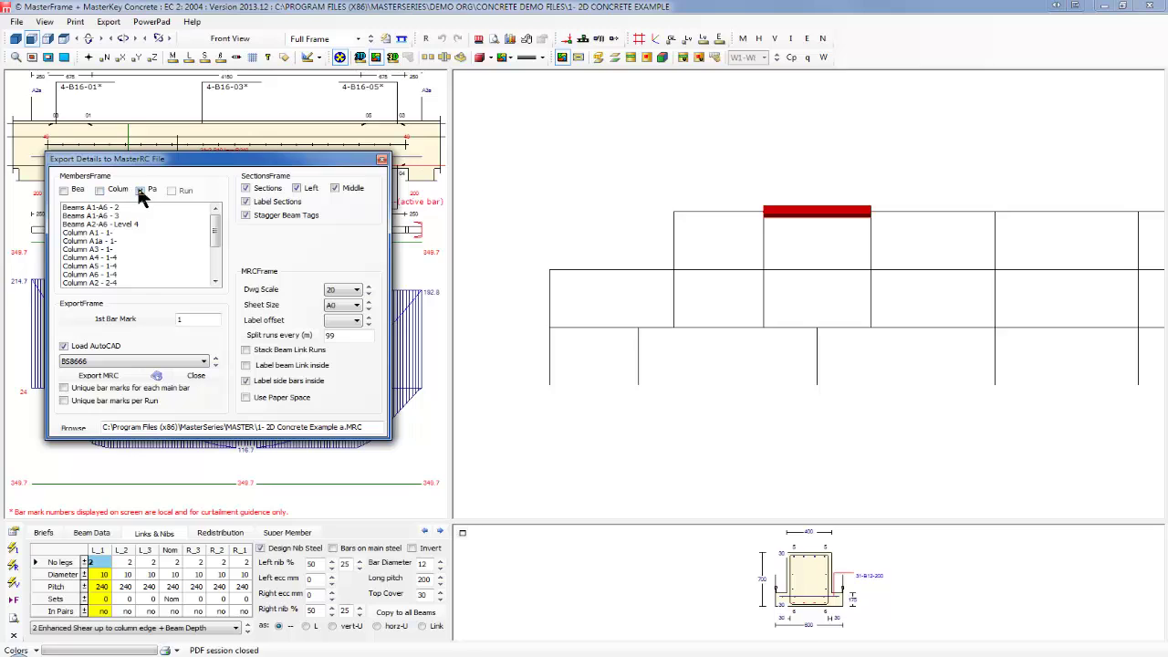
left_click(91, 208)
left_click(92, 249)
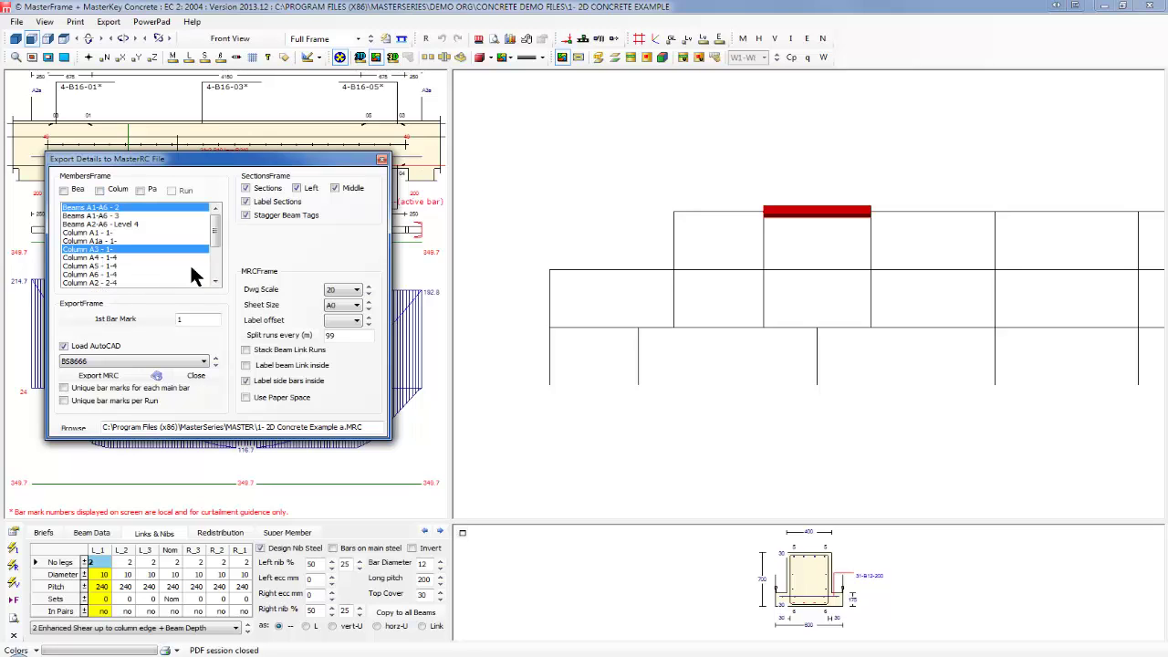
scroll(182, 263, "down", 3)
left_click(86, 250)
scroll(86, 257, "up", 1)
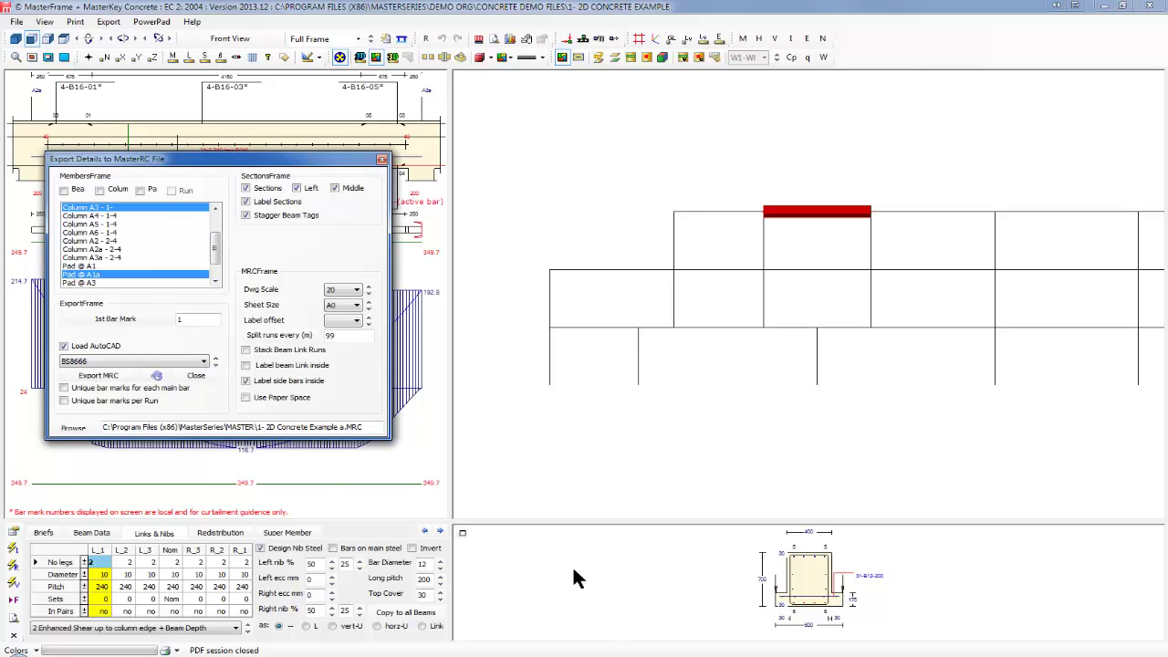
scroll(137, 255, "up", 1)
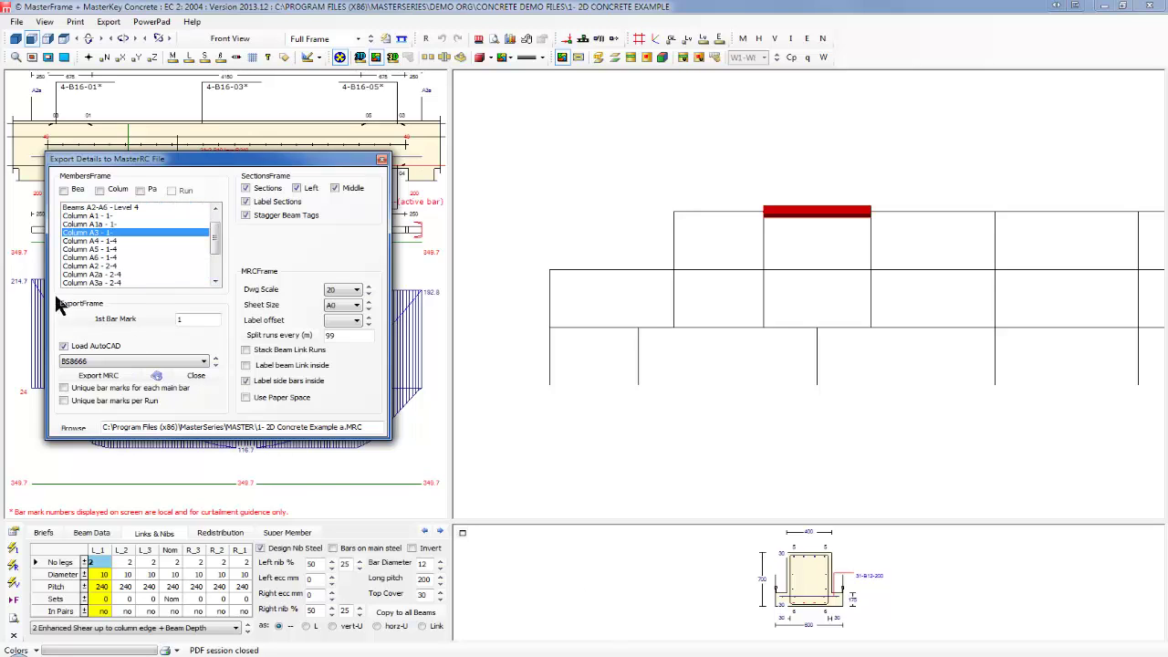
Turn off loading AutoCAD for the MasterRC export and check the selected members from the start of the list
left_click(64, 345)
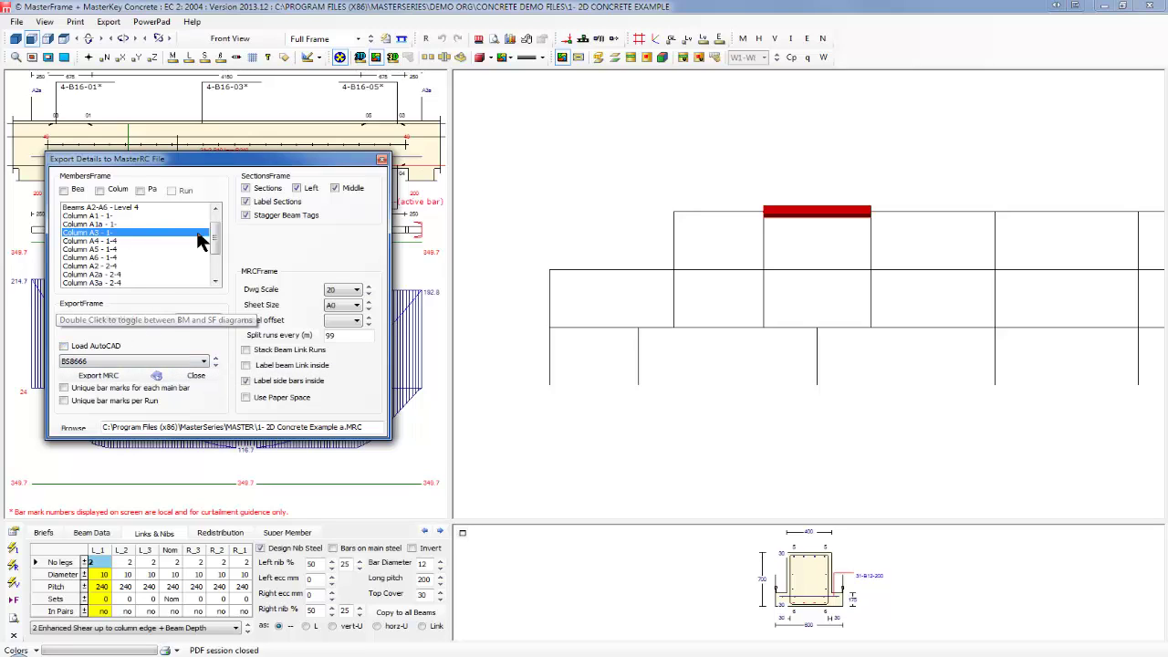
scroll(216, 228, "up", 1)
mouse_move(216, 228)
left_mouse_down()
mouse_move(215, 255)
mouse_move(216, 214)
left_mouse_up()
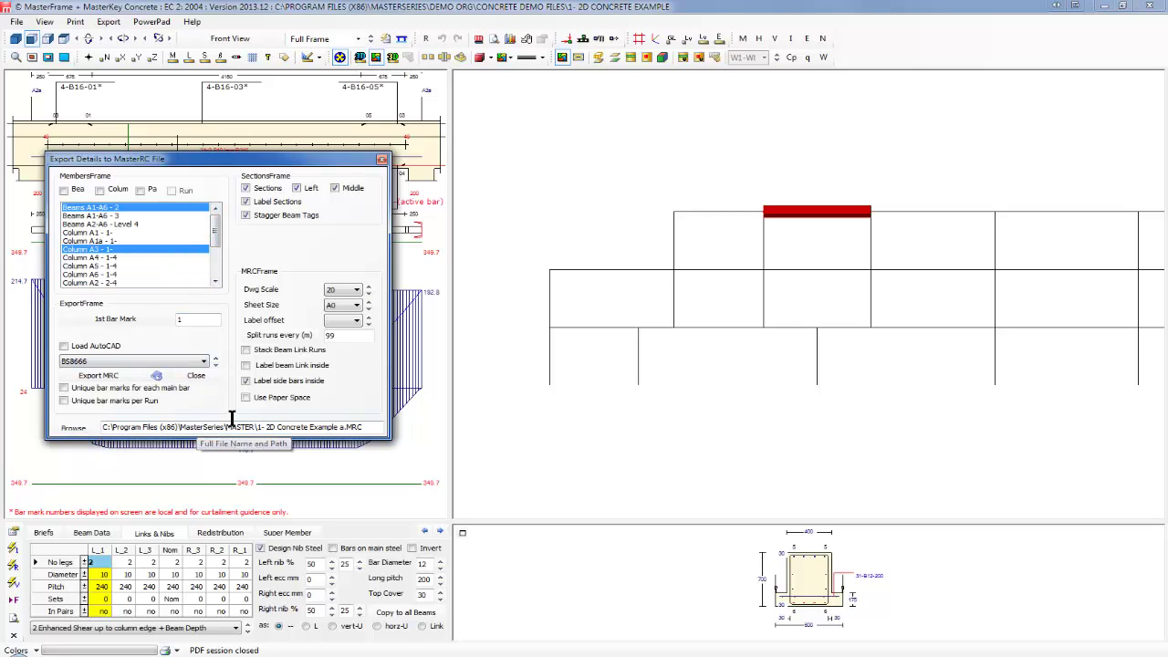
Browse for the MasterRC export file's location and set its folder to tmp on the C: drive
left_click(73, 429)
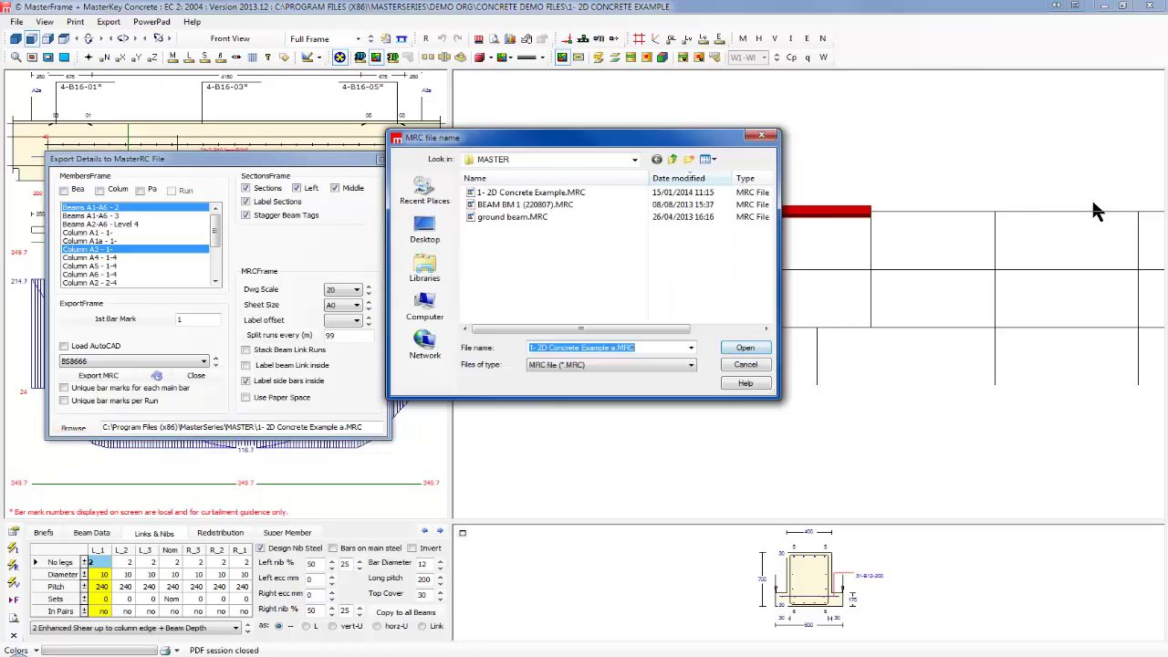
double_click(671, 159)
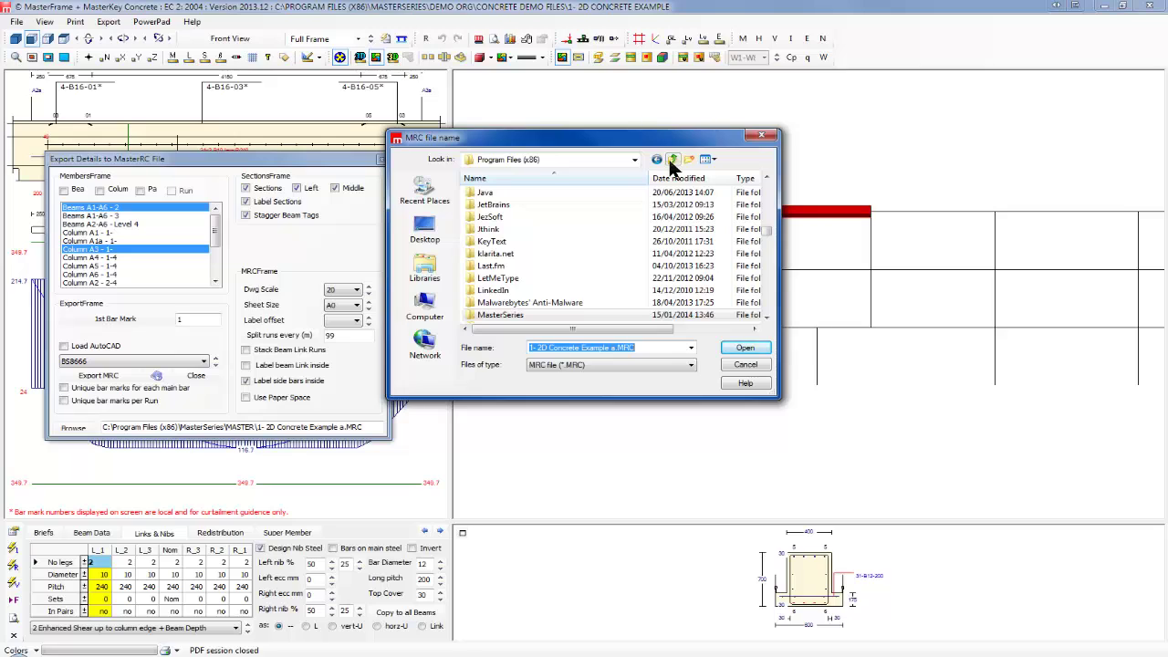
left_click(671, 159)
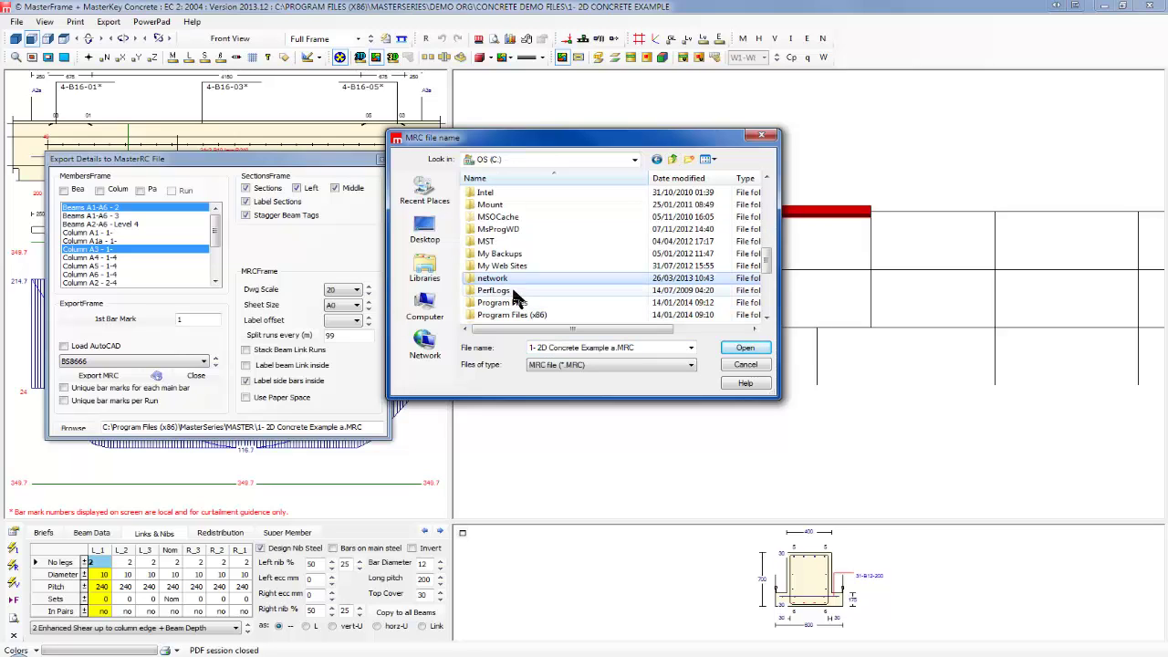
scroll(514, 297, "down", 5)
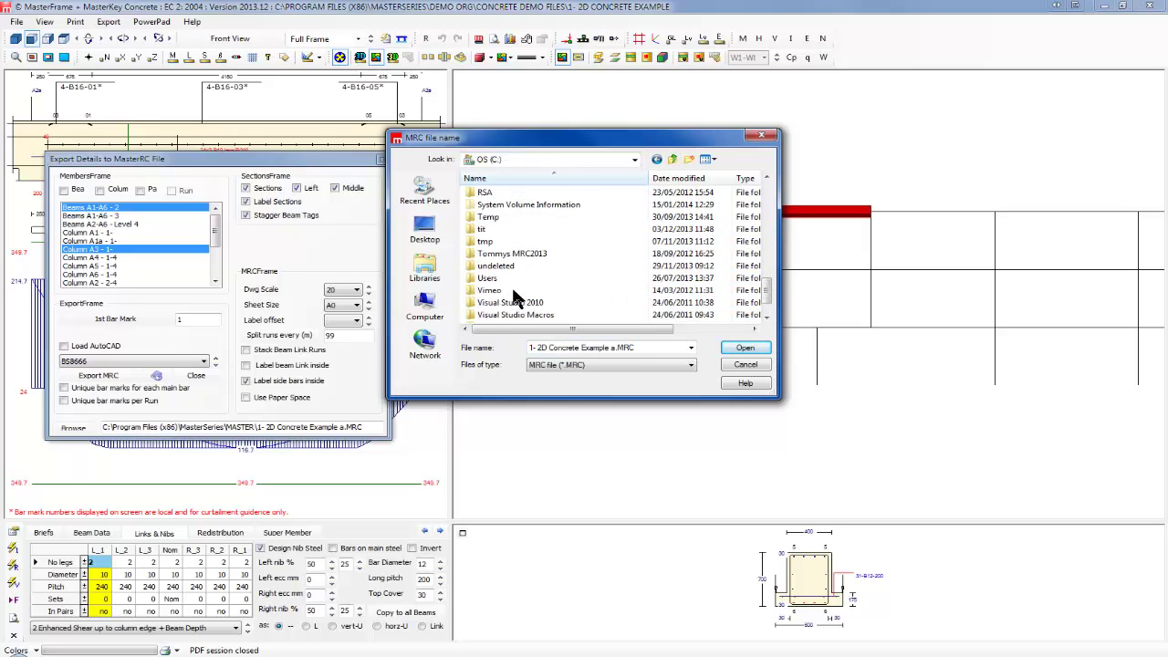
double_click(485, 242)
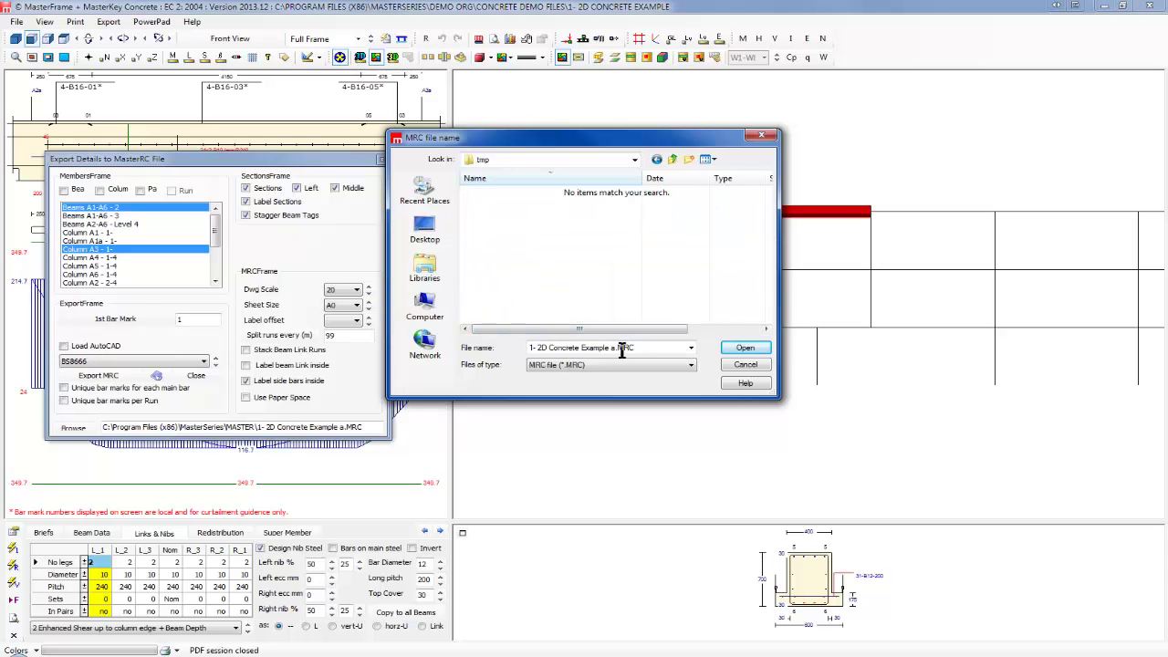
Name the MasterRC export file fred.MRC and accept it as the export path
left_click(612, 348)
key("Home")
key("shift+Right")
key("shift+Right")
key("shift+Right")
key("shift+Right")
key("shift+Right")
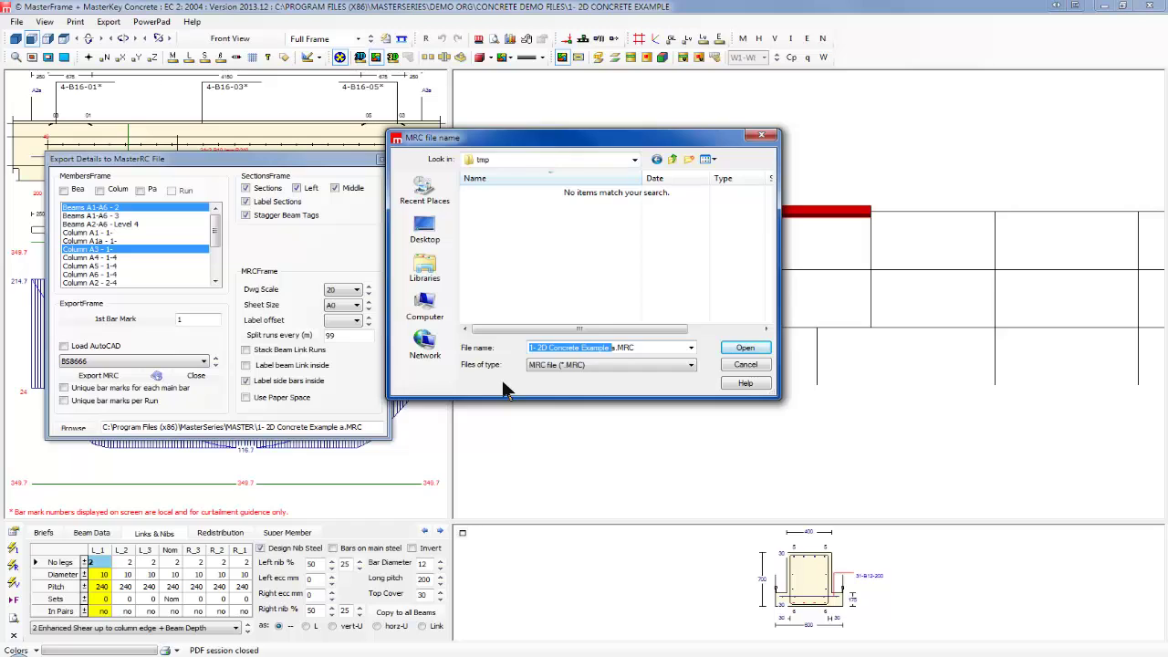
type("b")
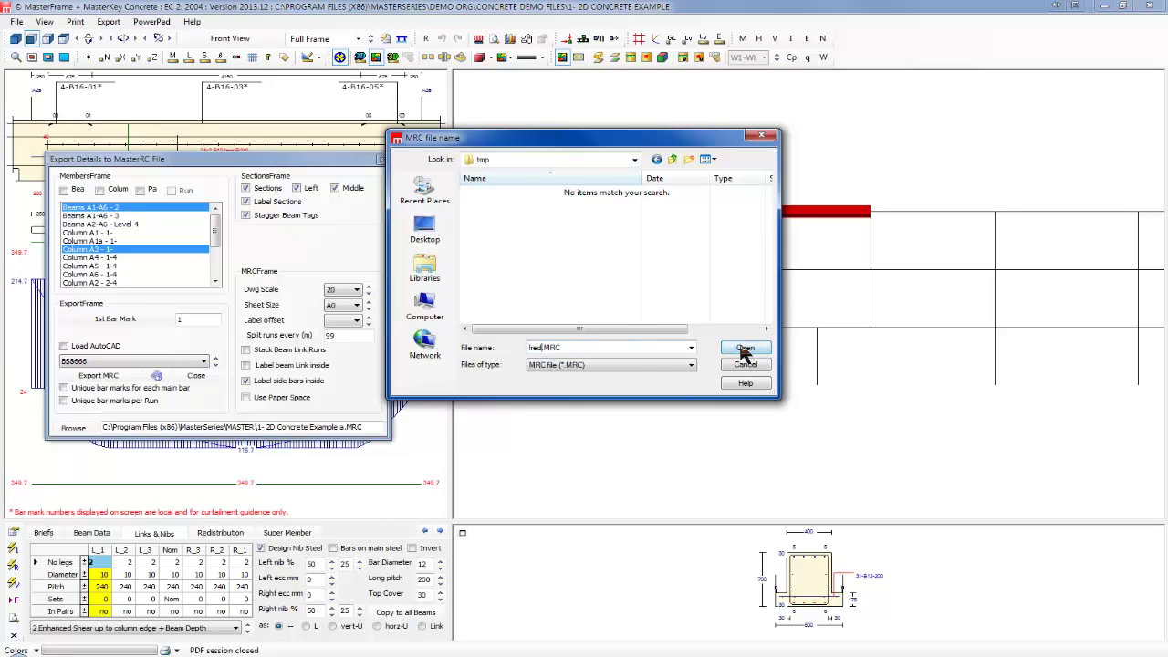
left_click(744, 349)
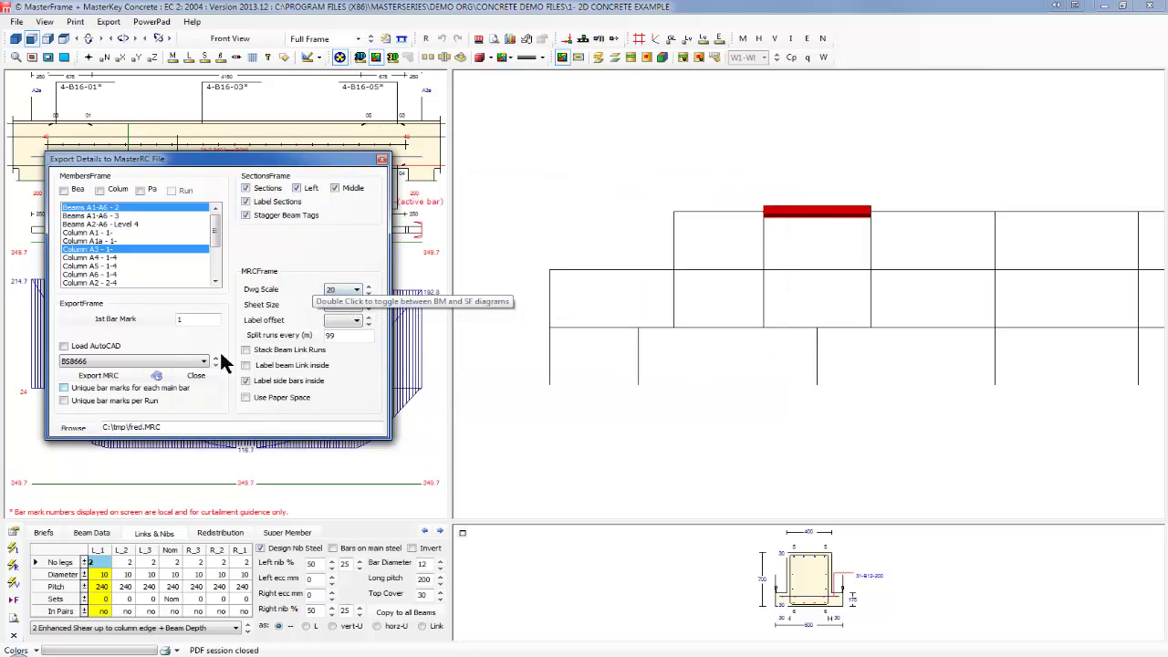
Export the selected member details with their sections to the MRC file and close the export dialog
left_click(336, 188)
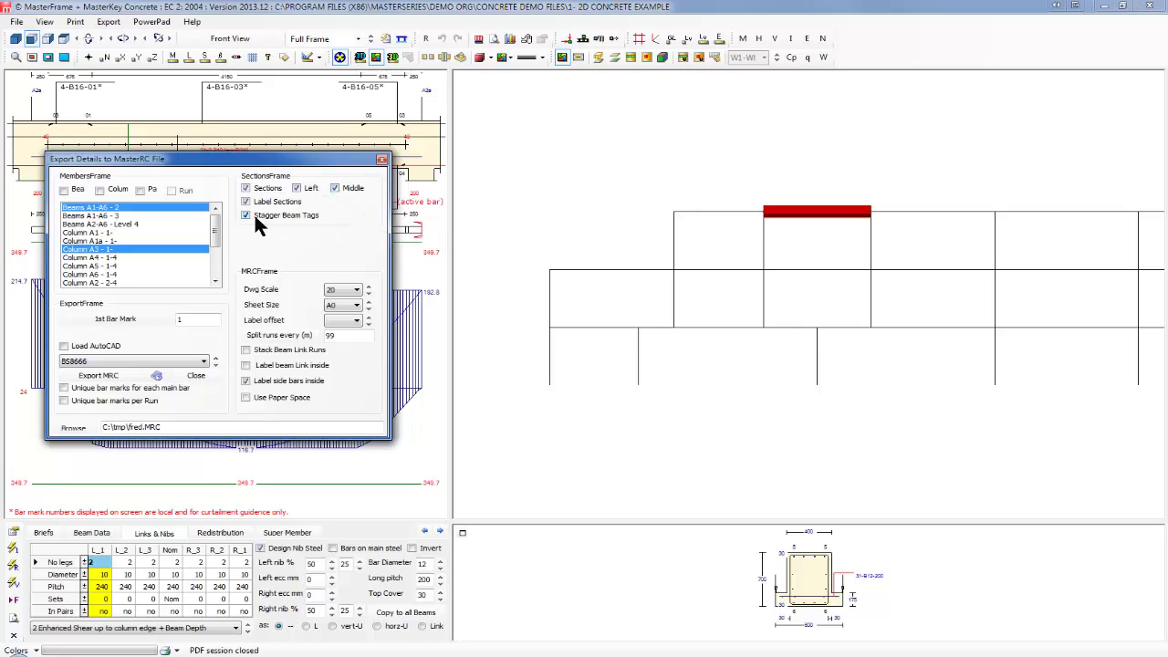
left_click(95, 377)
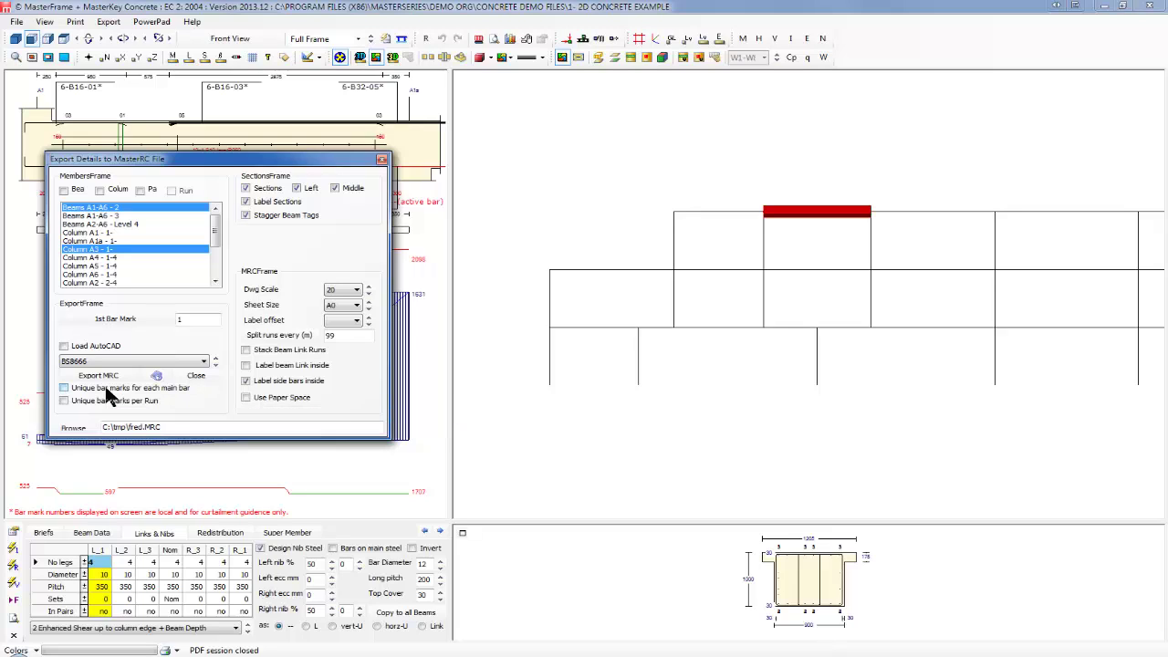
left_click(382, 161)
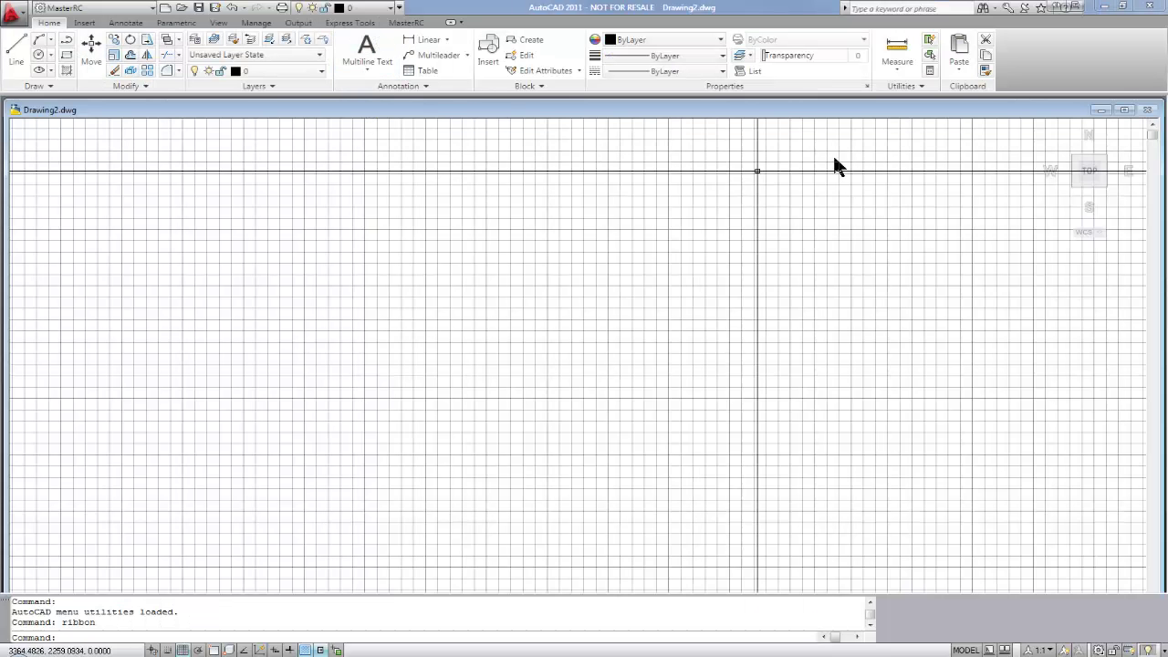
In AutoCAD, maximise the drawing and run the MasterRC drawing setup as scale setup only, A0 at 1:20, with a title block
left_click(1123, 110)
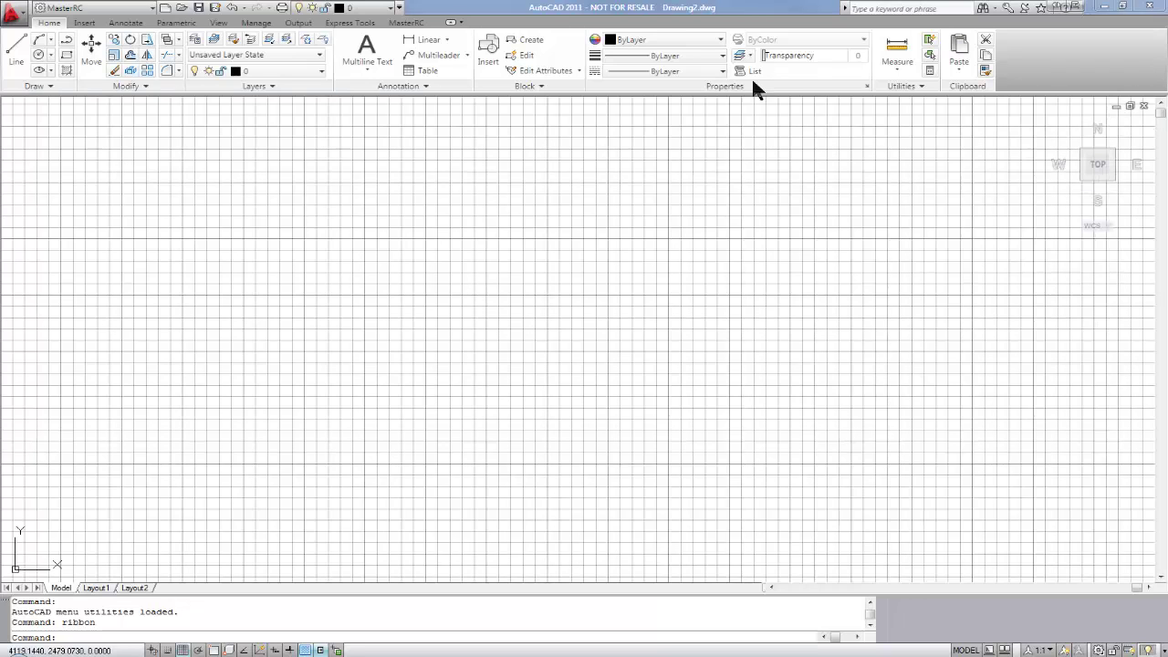
left_click(405, 23)
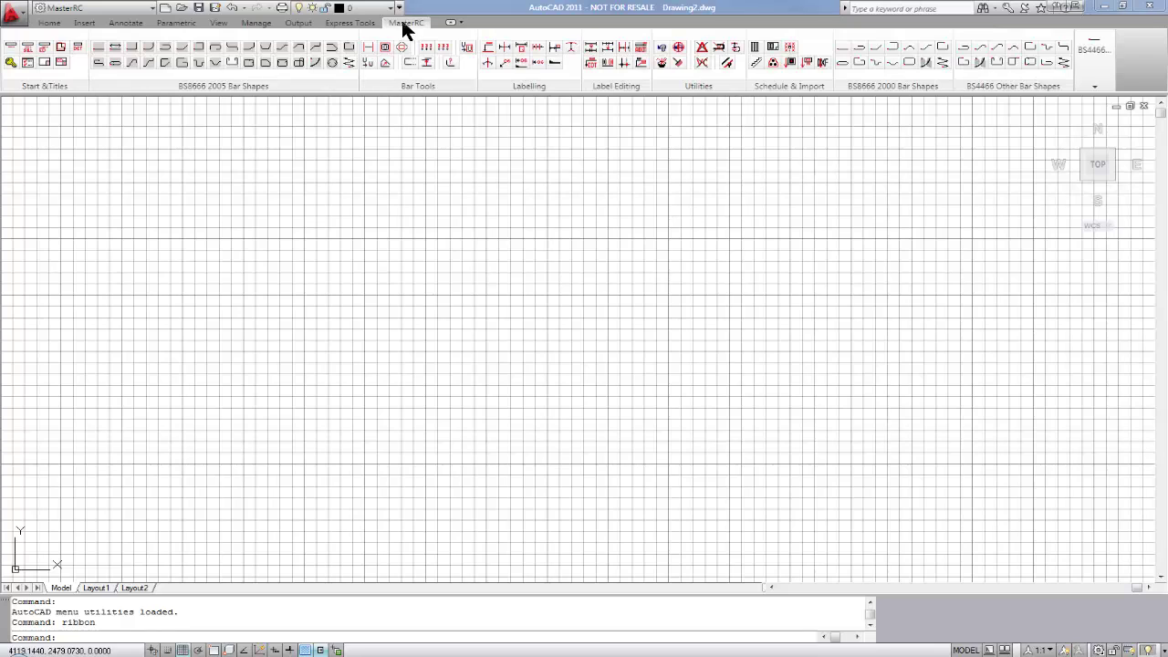
left_click(10, 62)
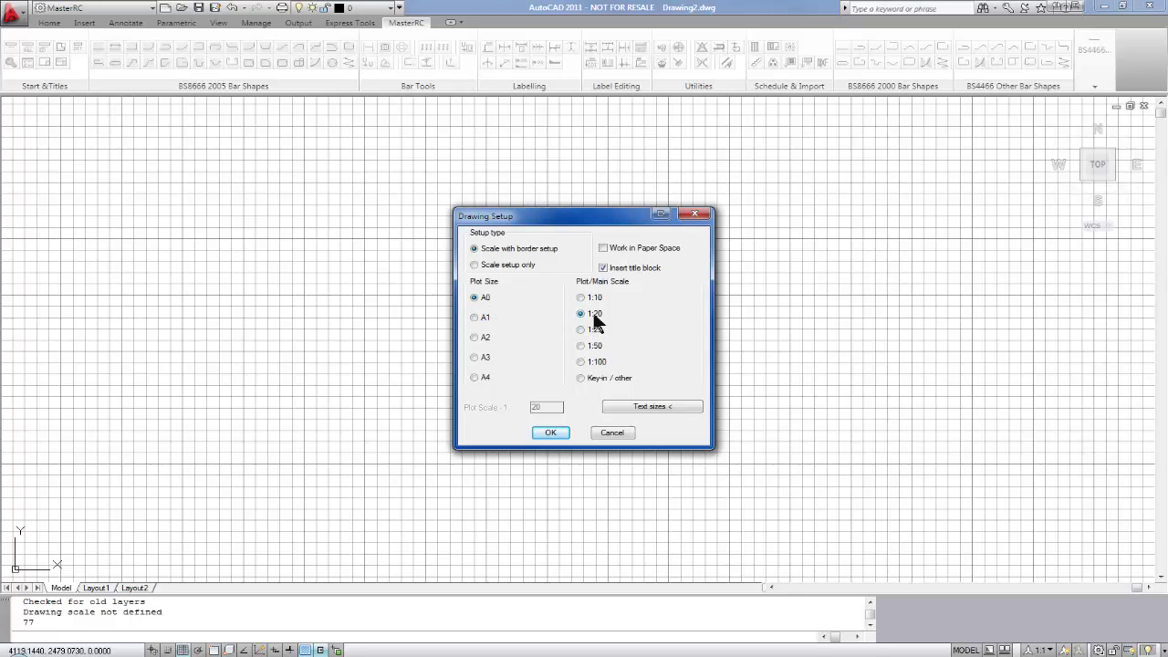
left_click(475, 264)
left_click(550, 434)
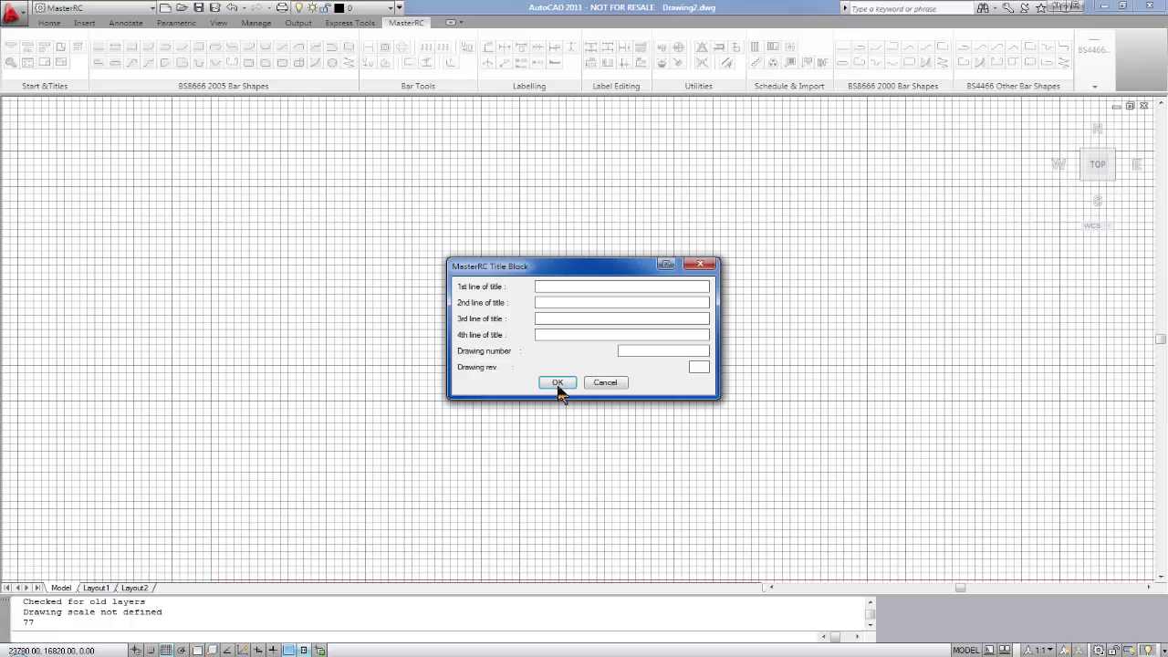
Place the title block with its title lines left blank and set the code of practice to BS8666:2005
left_click(556, 383)
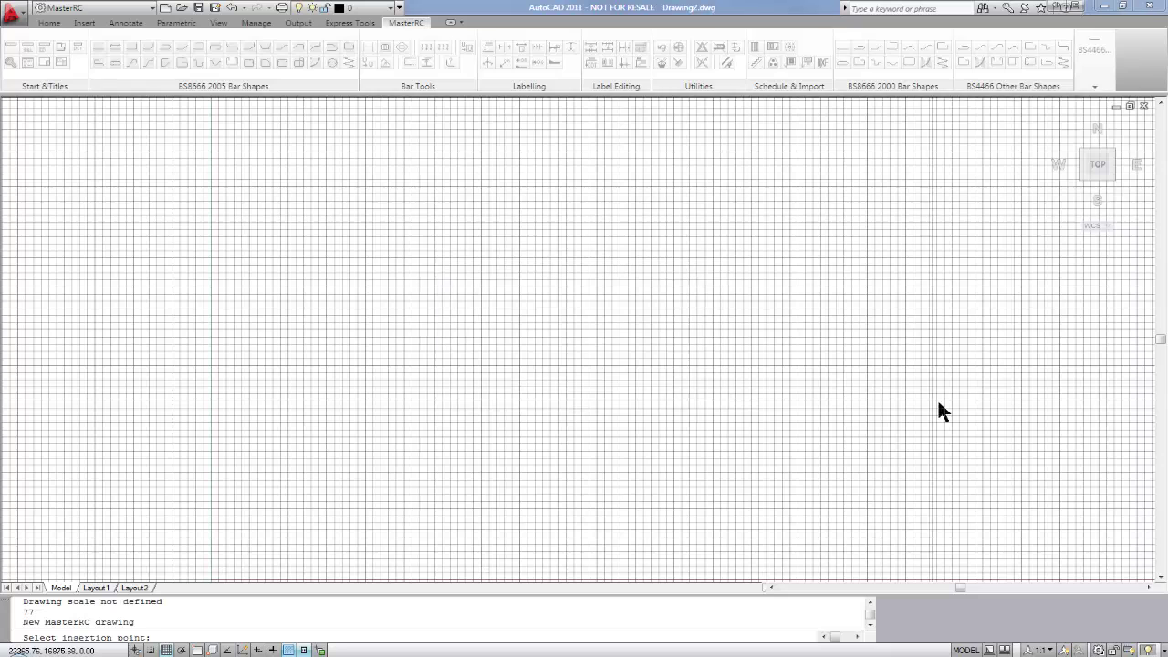
scroll(1076, 561, "down", 3)
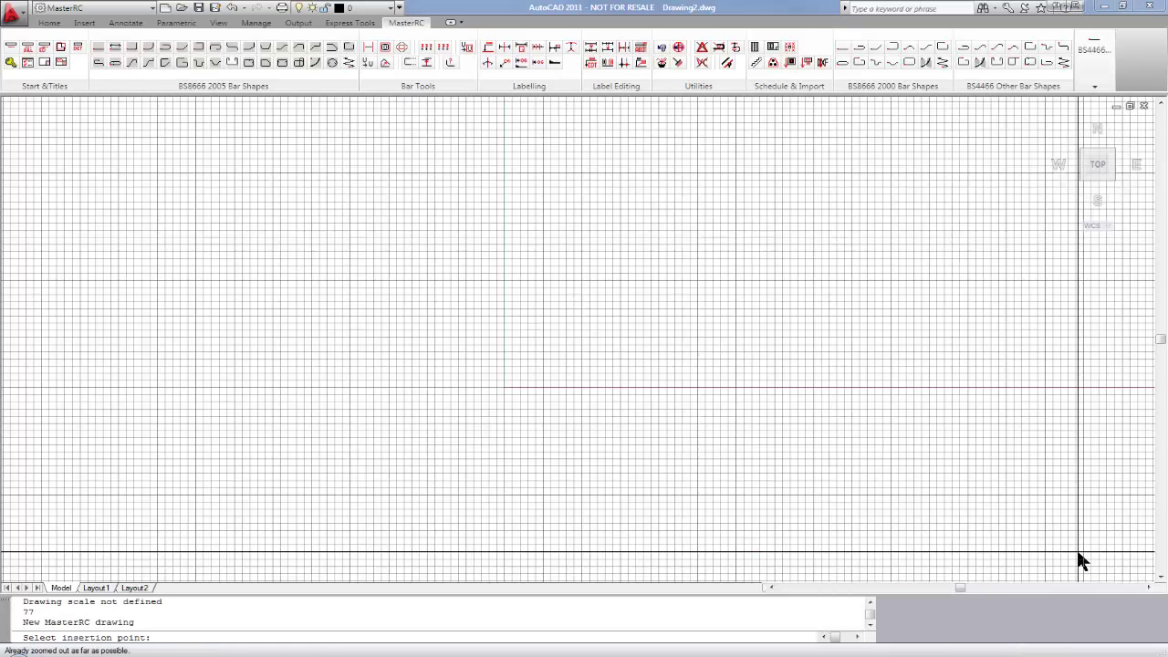
left_click(1132, 578)
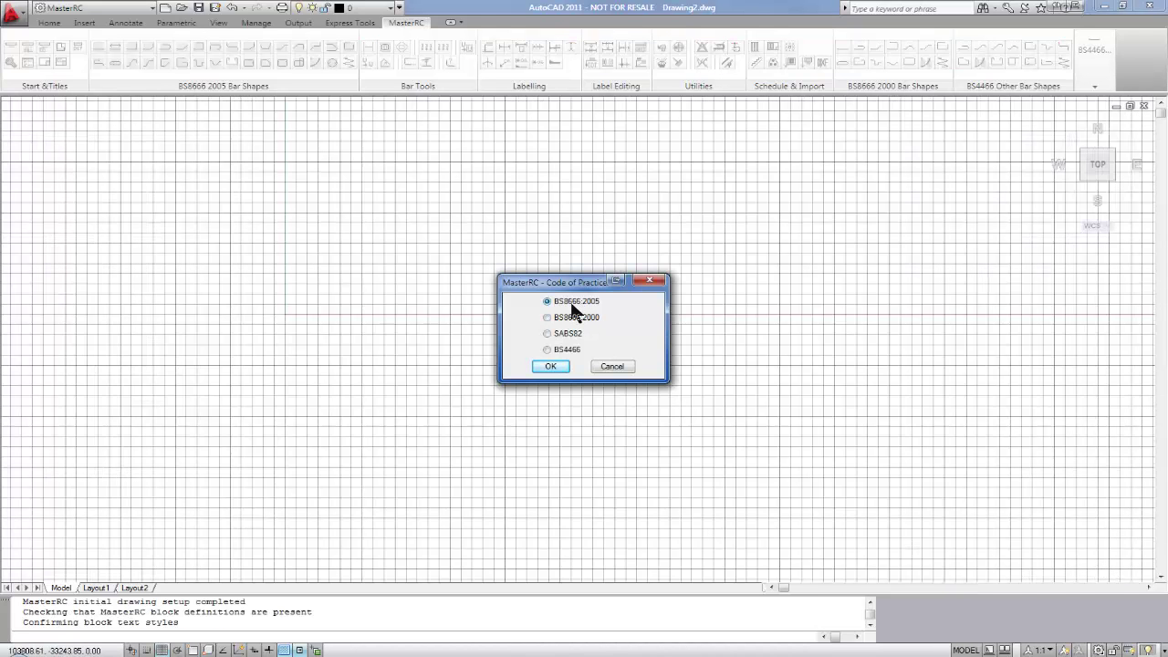
left_click(550, 367)
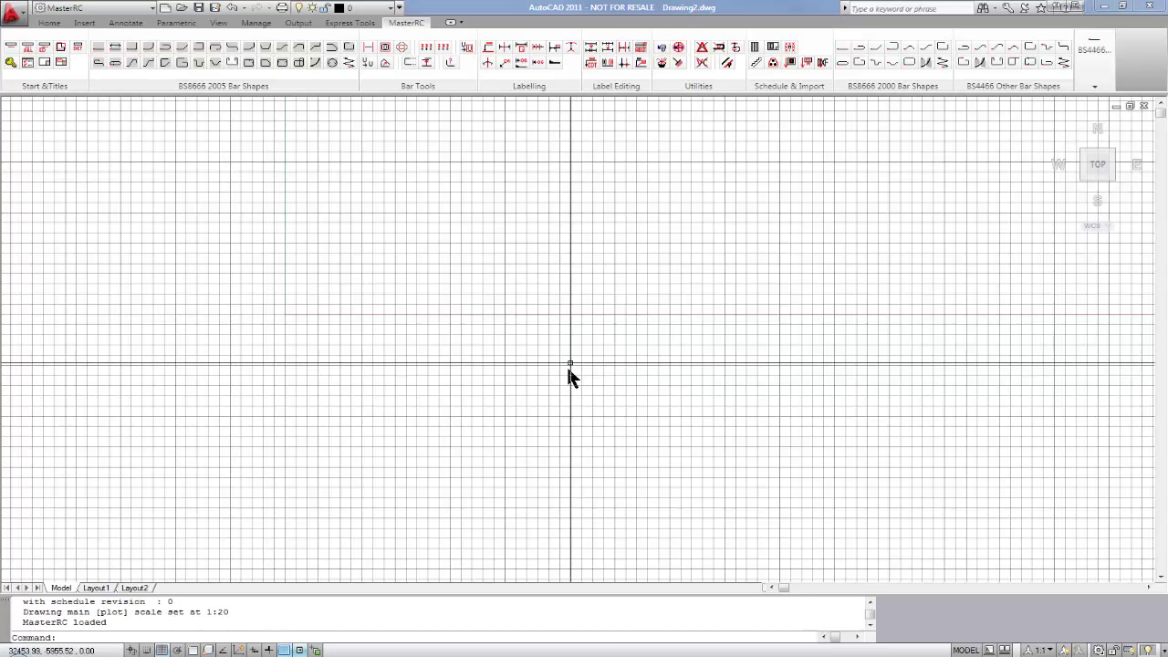
Zoom to the whole drawing to examine the title block and the empty area available for the details
scroll(569, 371, "down", 2)
scroll(573, 398, "up", 2)
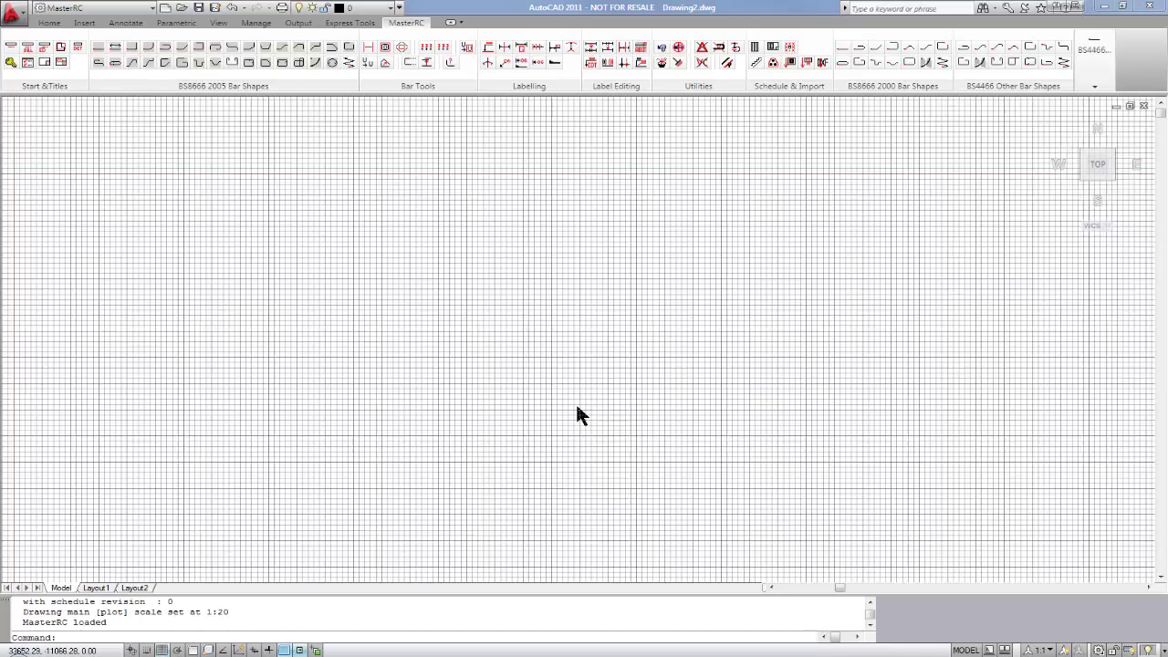
type("z")
key("Return")
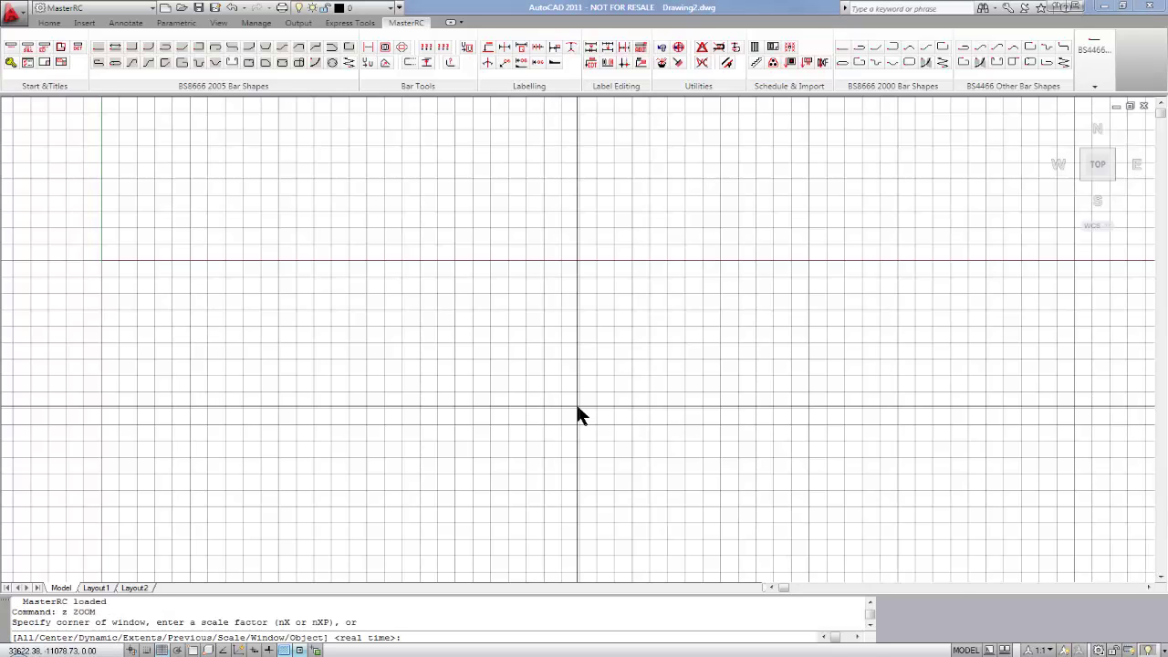
type("e")
key("Return")
type("a")
key("Return")
key("Escape")
key("Escape")
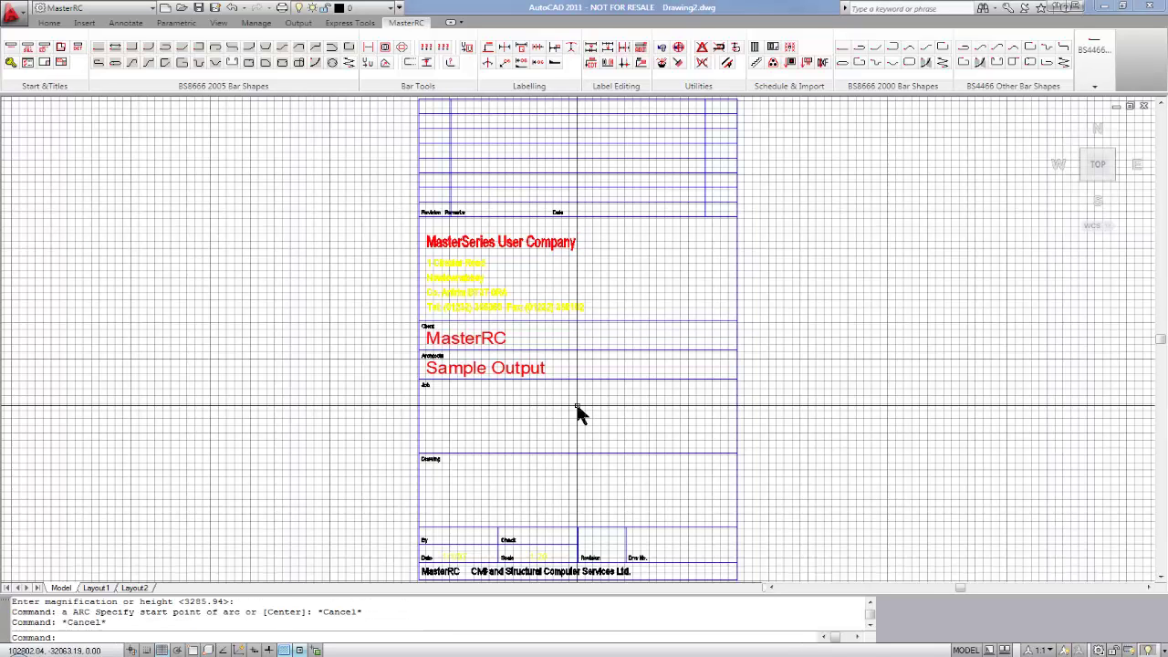
type("z")
key("Return")
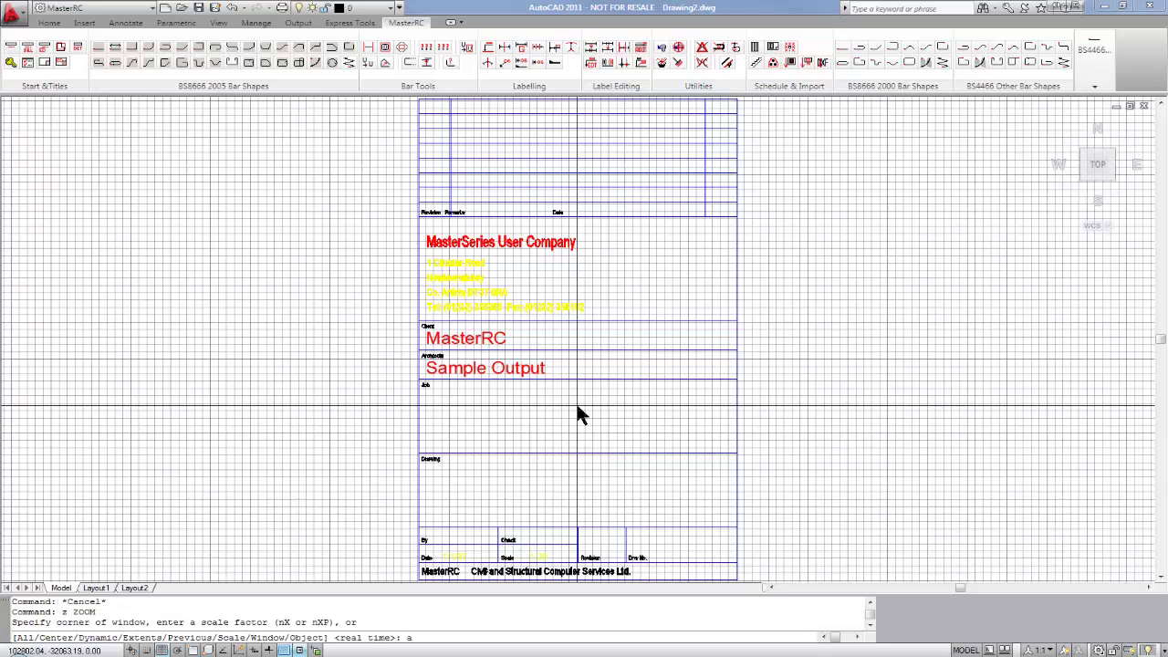
type("a")
key("Return")
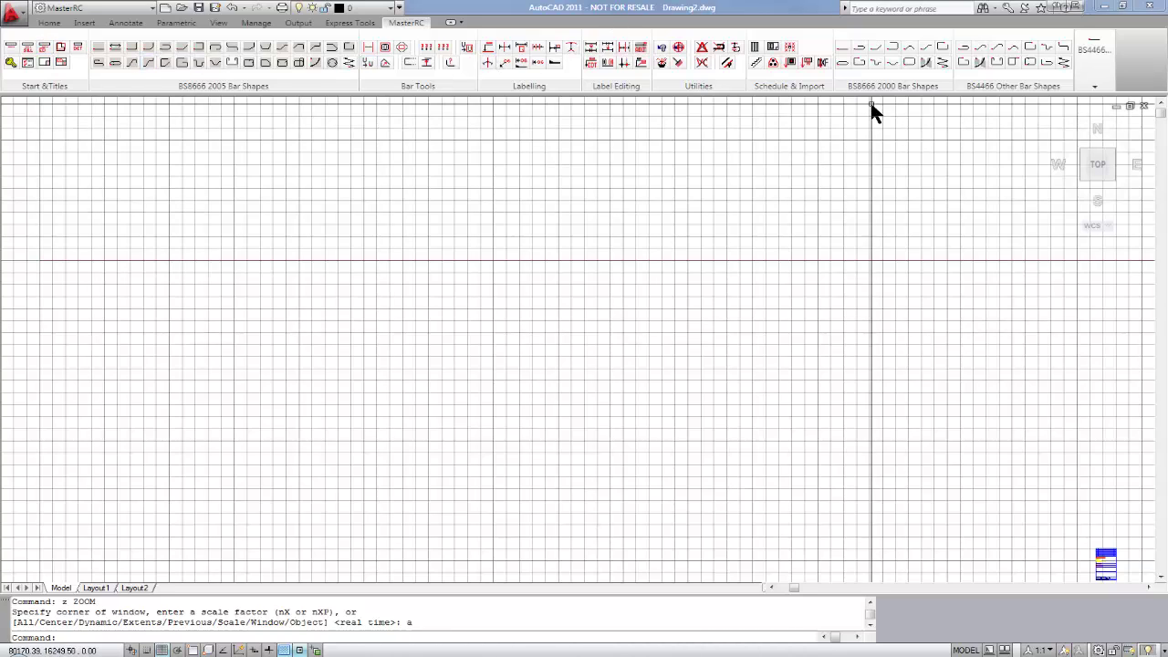
Import the detail file fred.MRC from the tmp folder on the C: drive with the MasterRC import
left_click(790, 63)
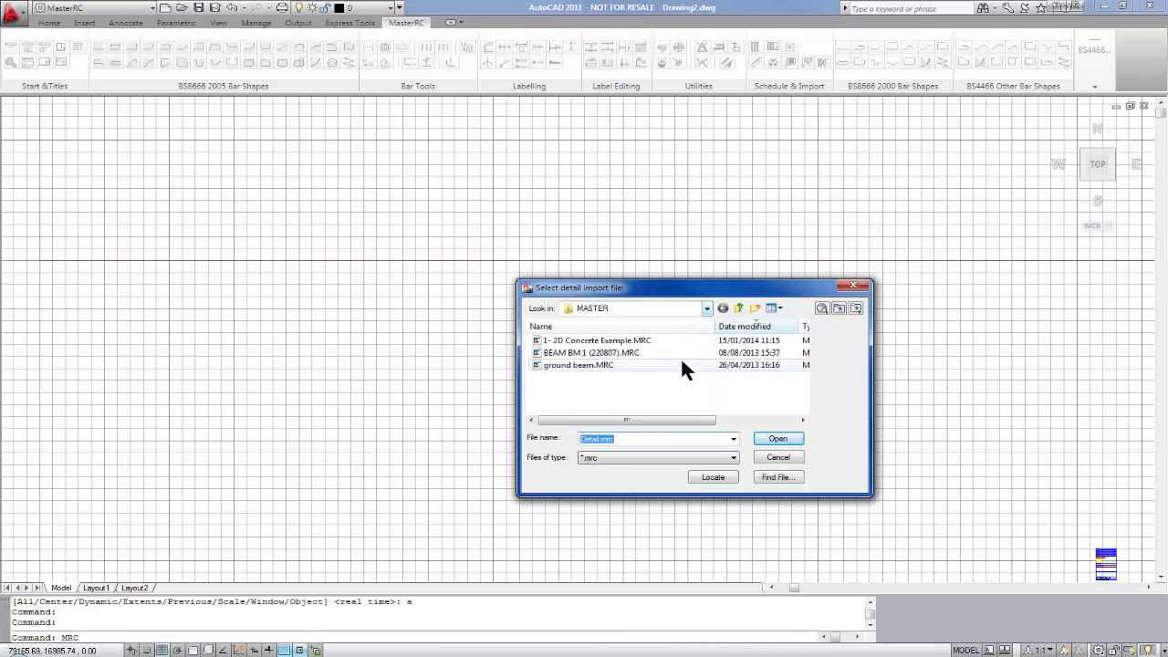
left_click(705, 308)
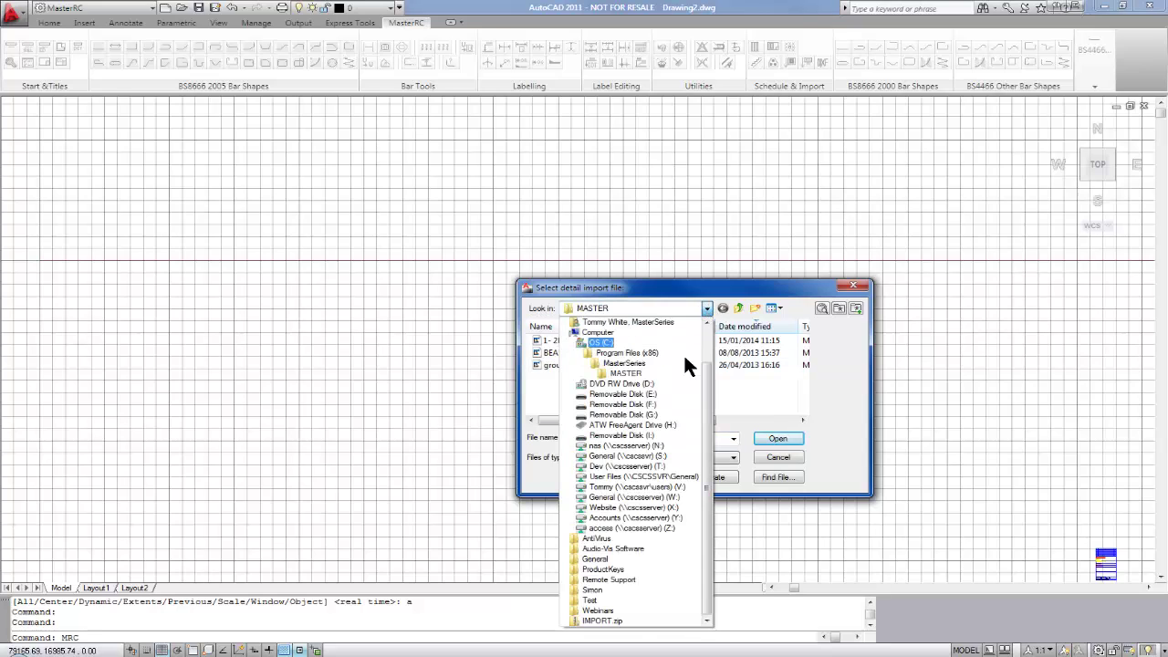
left_click(638, 342)
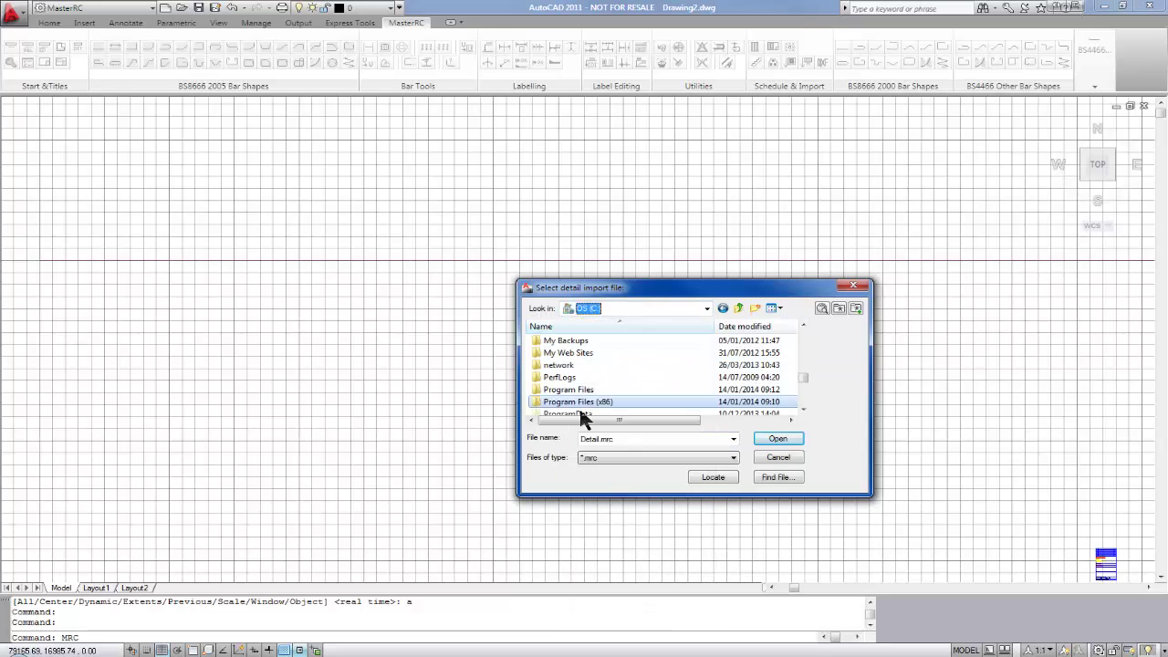
scroll(570, 369, "up", 1)
scroll(575, 377, "down", 2)
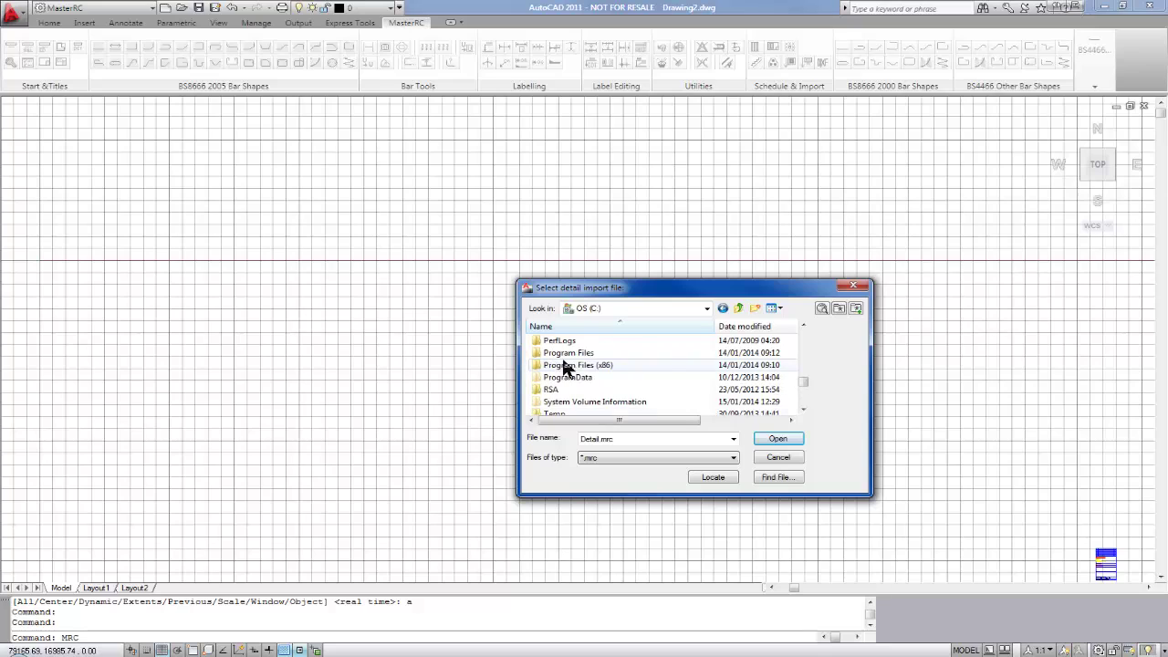
scroll(566, 407, "down", 2)
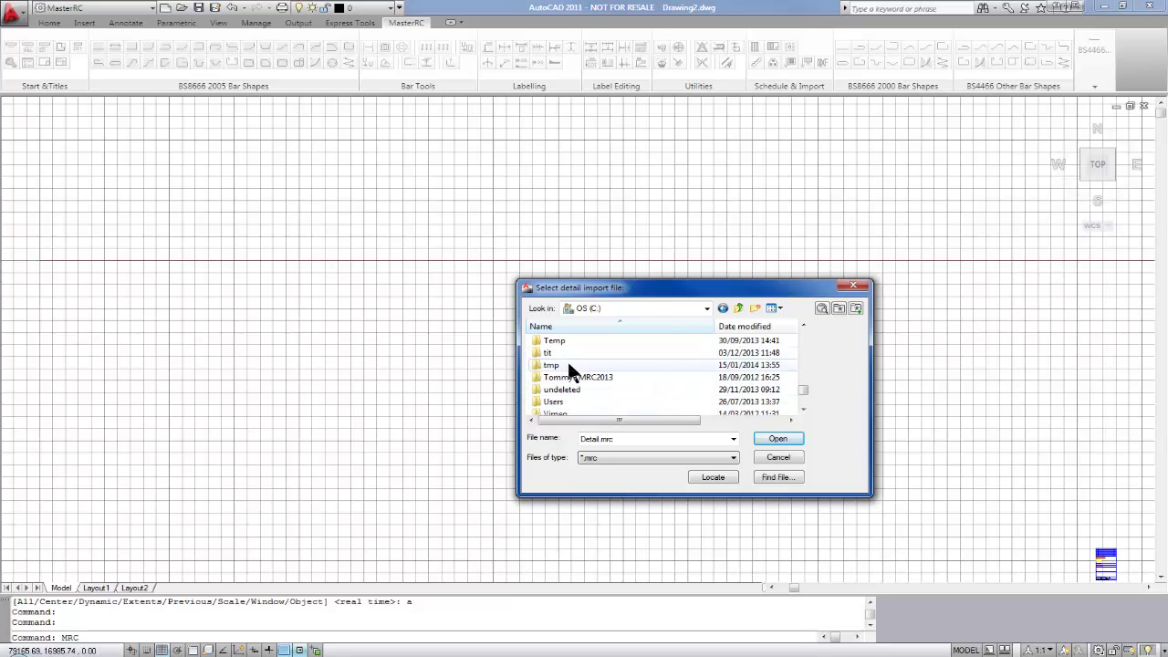
double_click(567, 364)
left_click(563, 340)
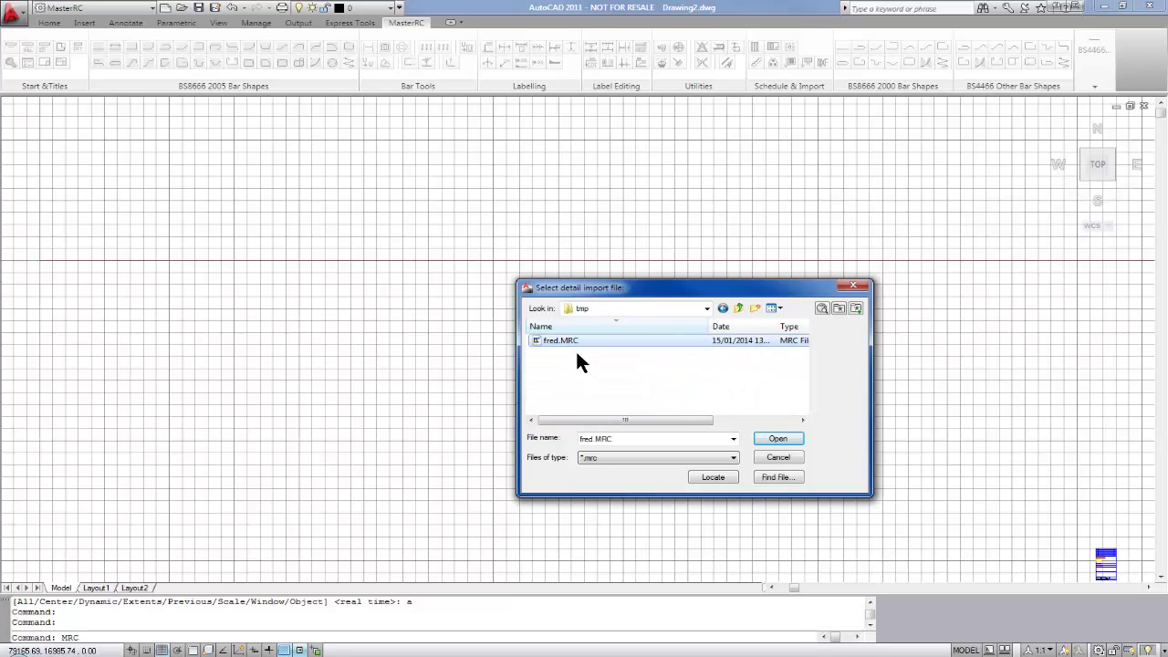
left_click(777, 439)
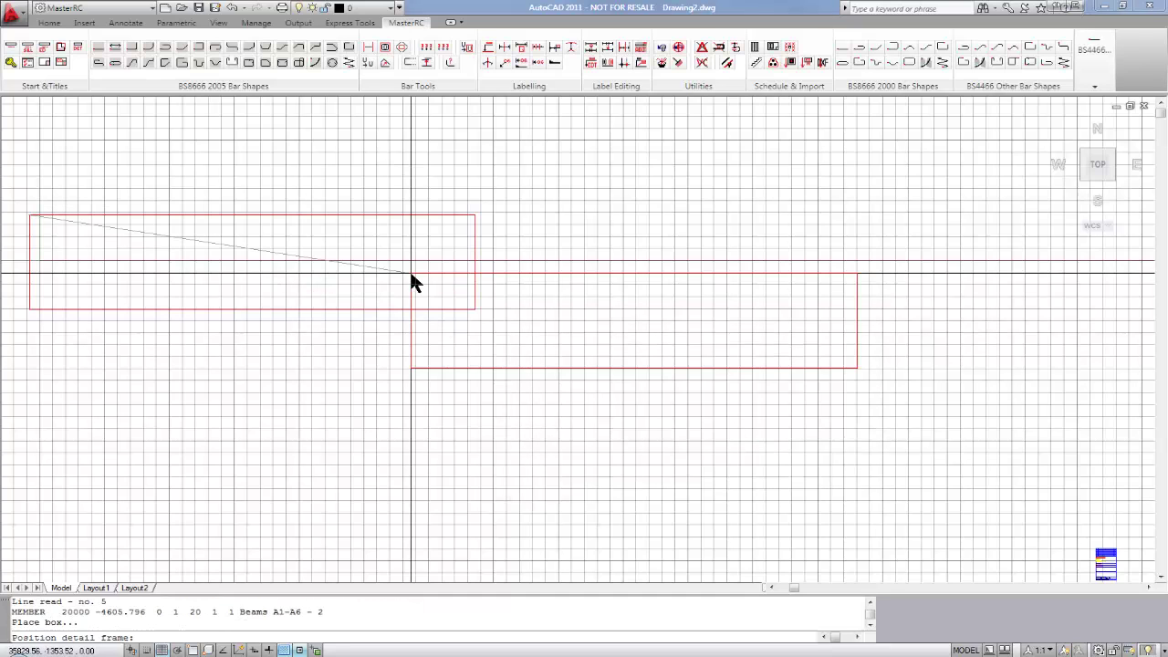
Place the Beams A1-A6 - 2 detail frame above the title block's level, with Column A3 - 1- below it and Pad @ A1a beside the column
left_click(372, 189)
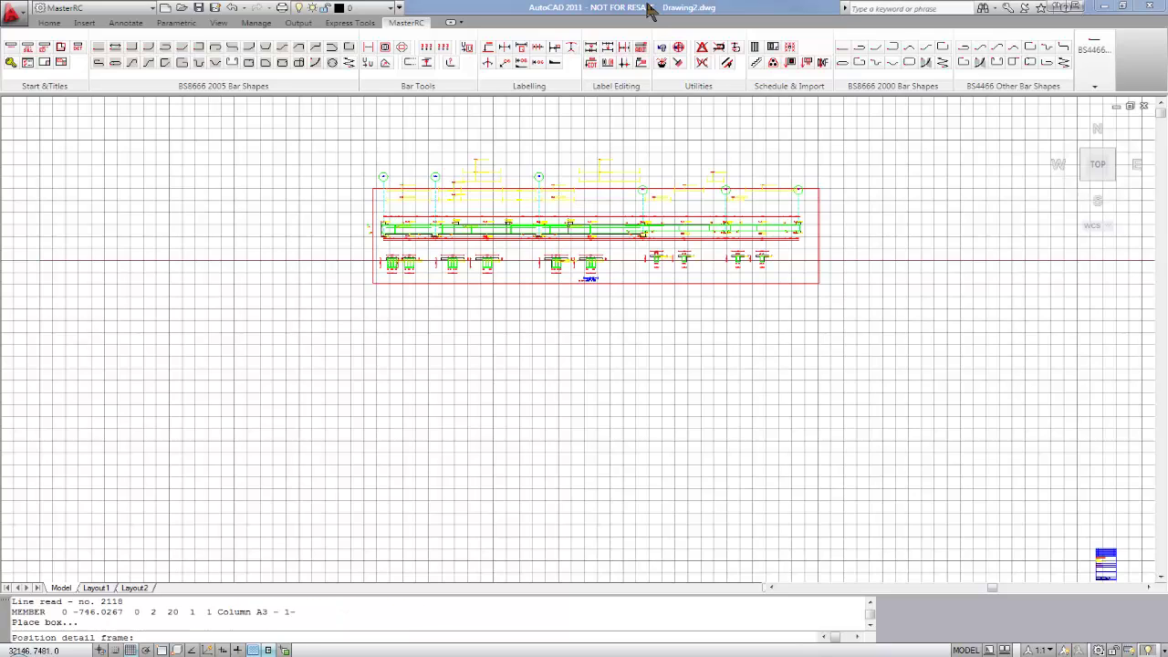
left_click(374, 374)
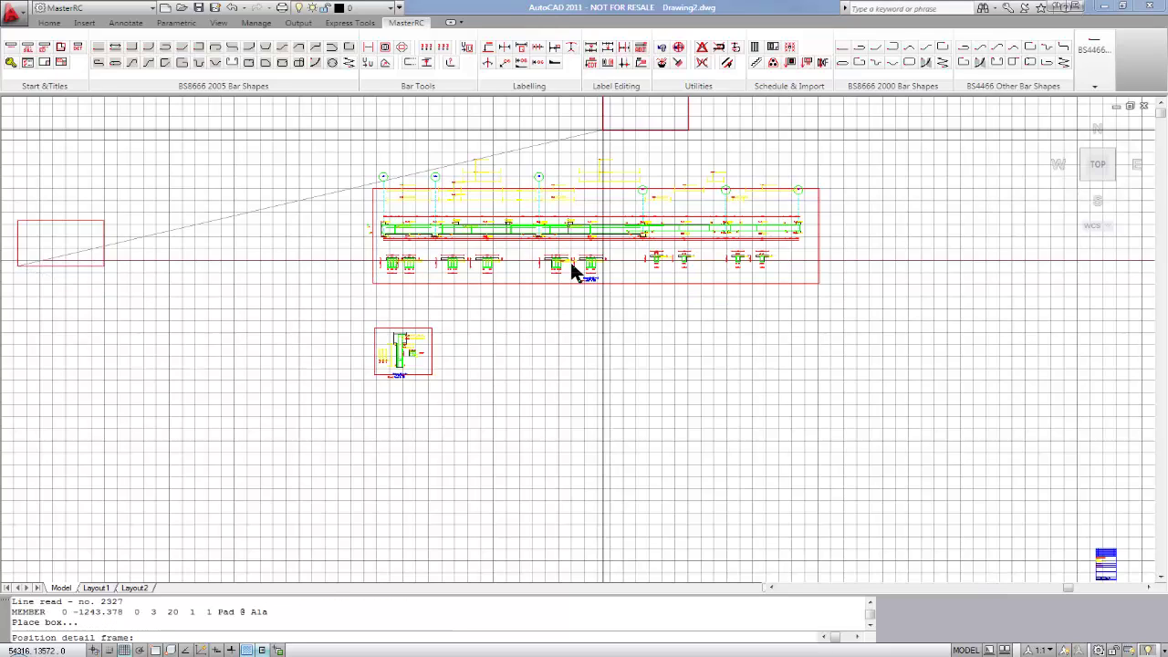
left_click(510, 374)
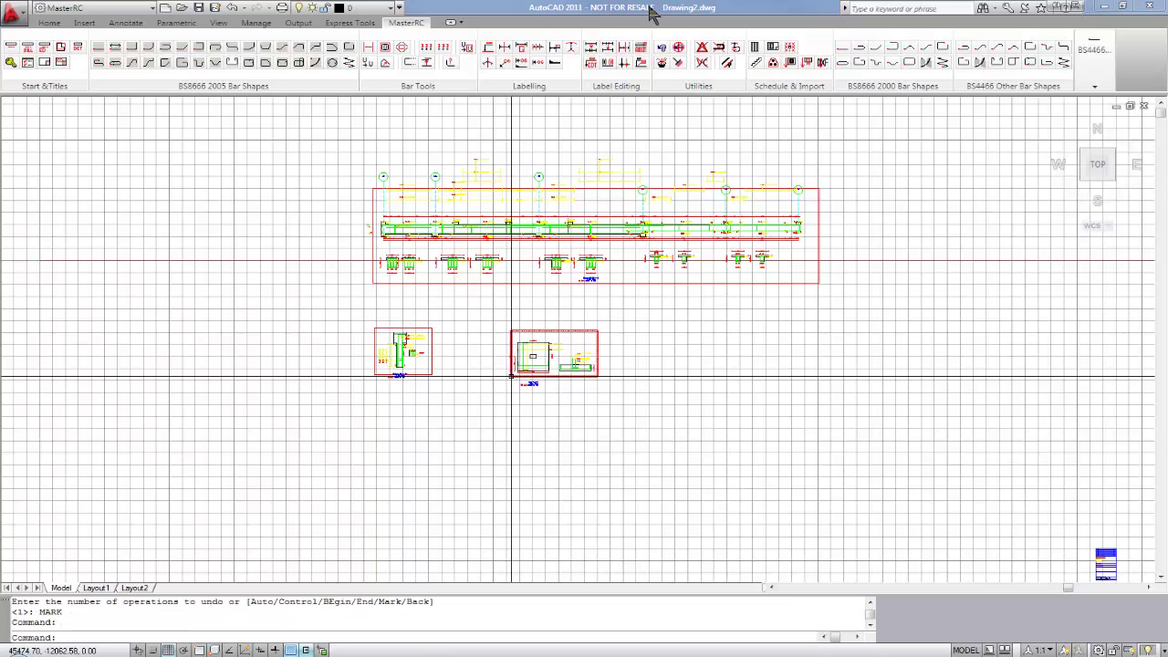
scroll(404, 258, "up", 5)
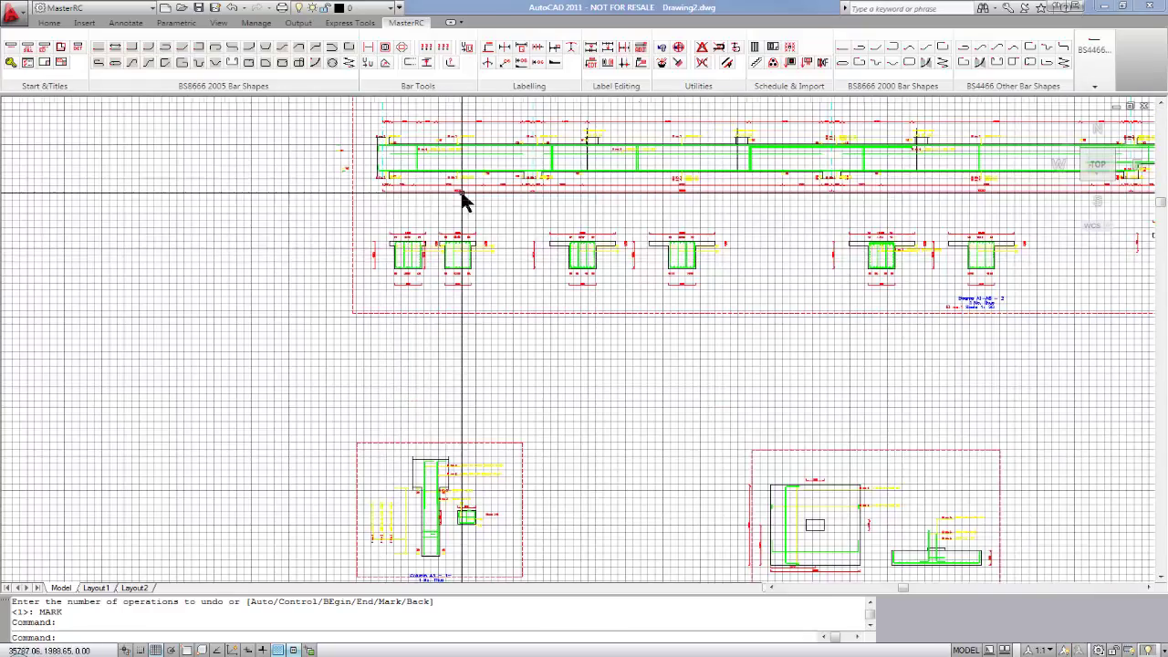
Examine the bar labels and the link ranges along the elevation of the Beams A1-A6 - 2 detail
scroll(462, 201, "up", 4)
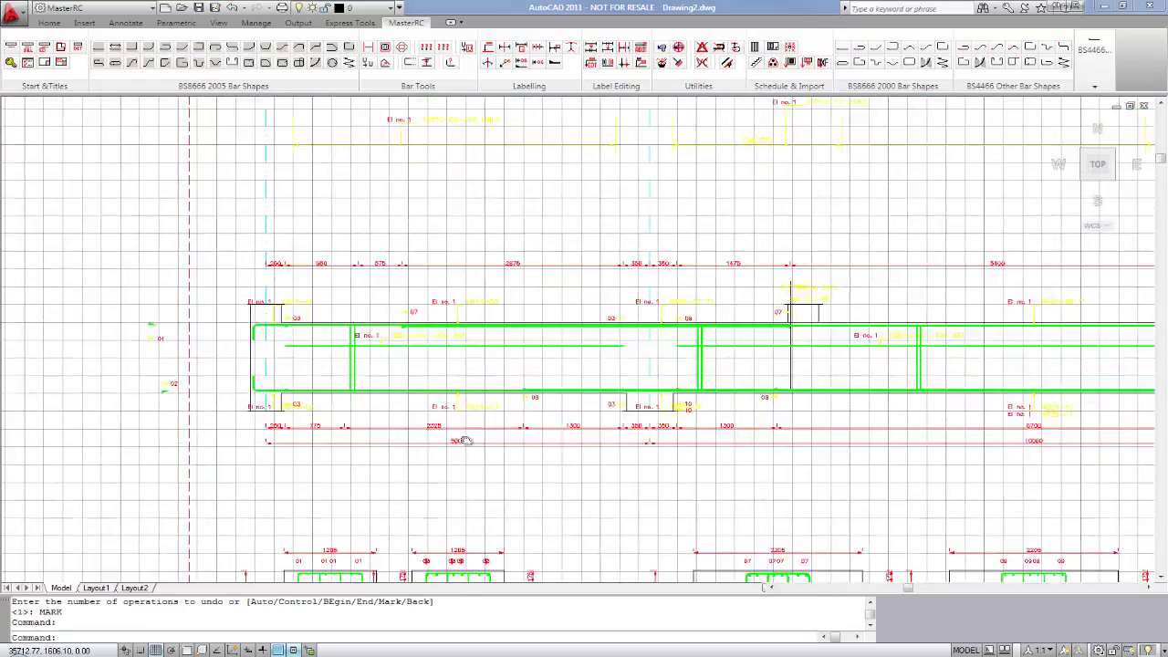
mouse_move(465, 441)
middle_mouse_down()
mouse_move(447, 401)
mouse_move(353, 354)
mouse_move(381, 338)
mouse_move(382, 364)
middle_mouse_up()
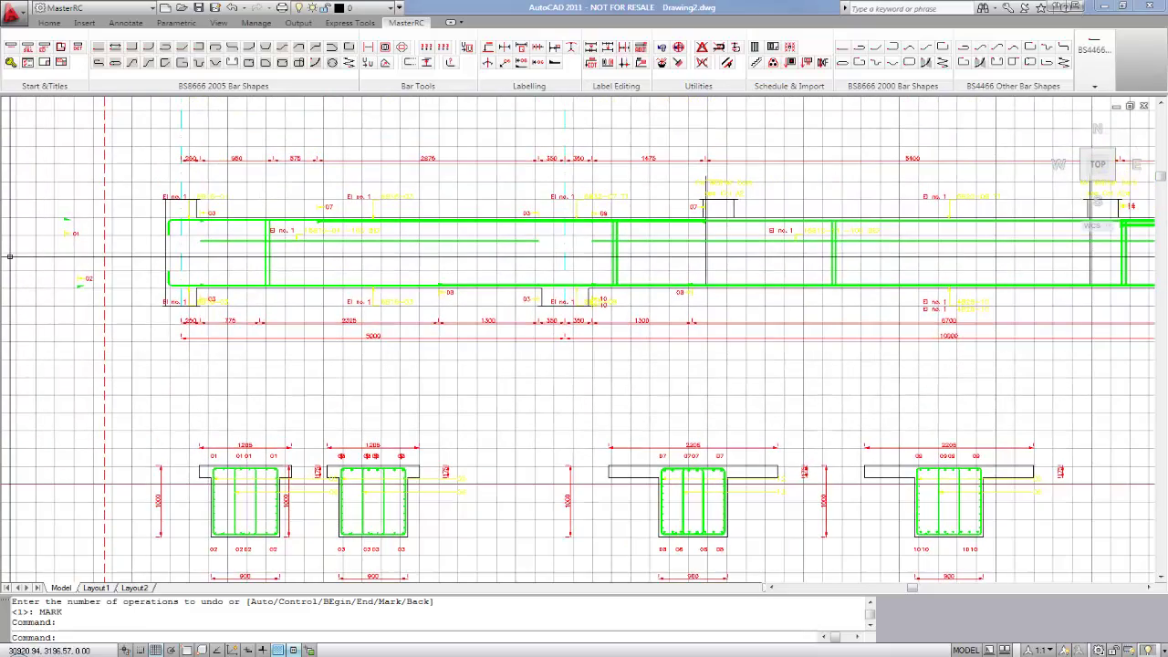
scroll(402, 209, "down", 2)
scroll(438, 152, "up", 2)
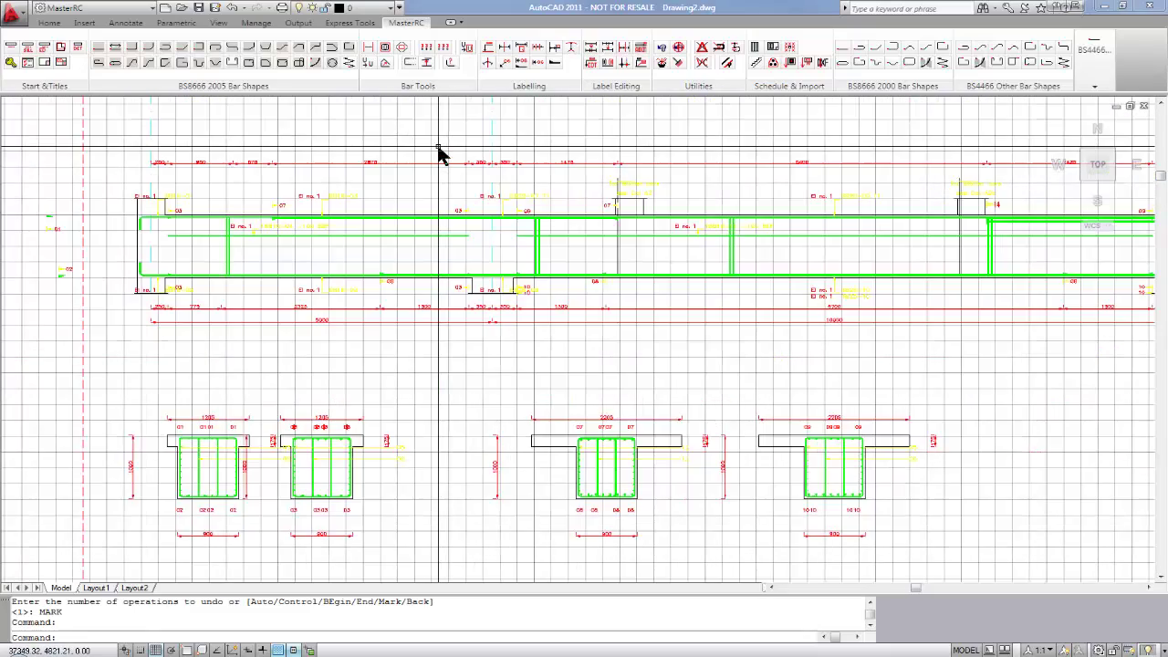
scroll(438, 152, "up", 2)
scroll(456, 172, "down", 2)
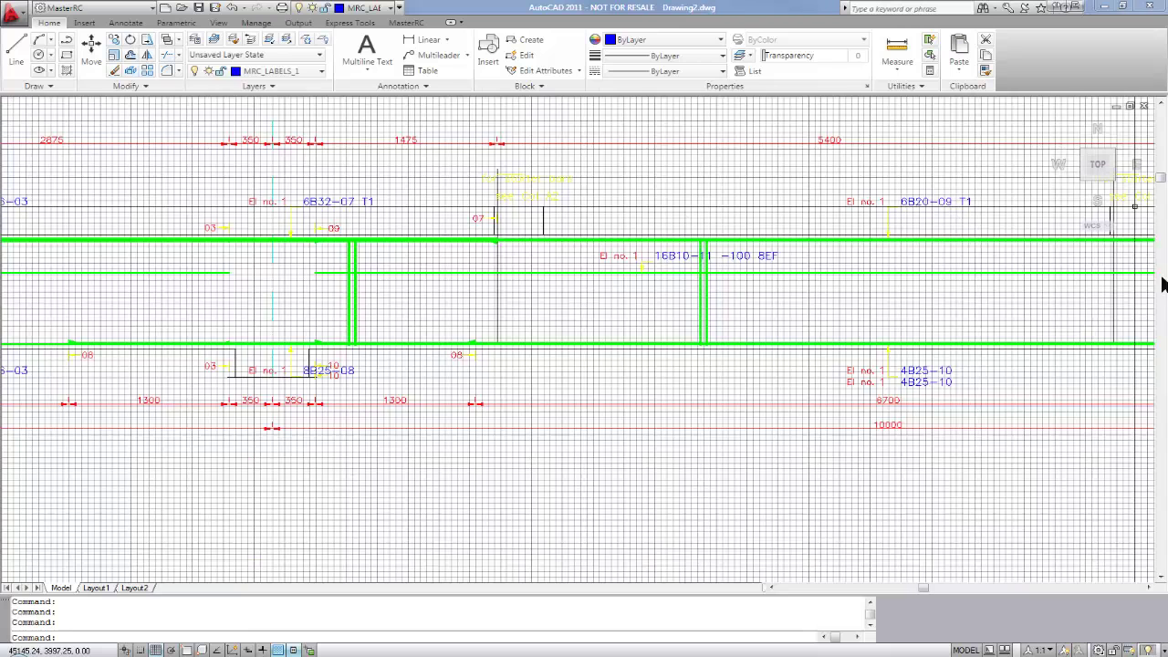
scroll(911, 176, "down", 2)
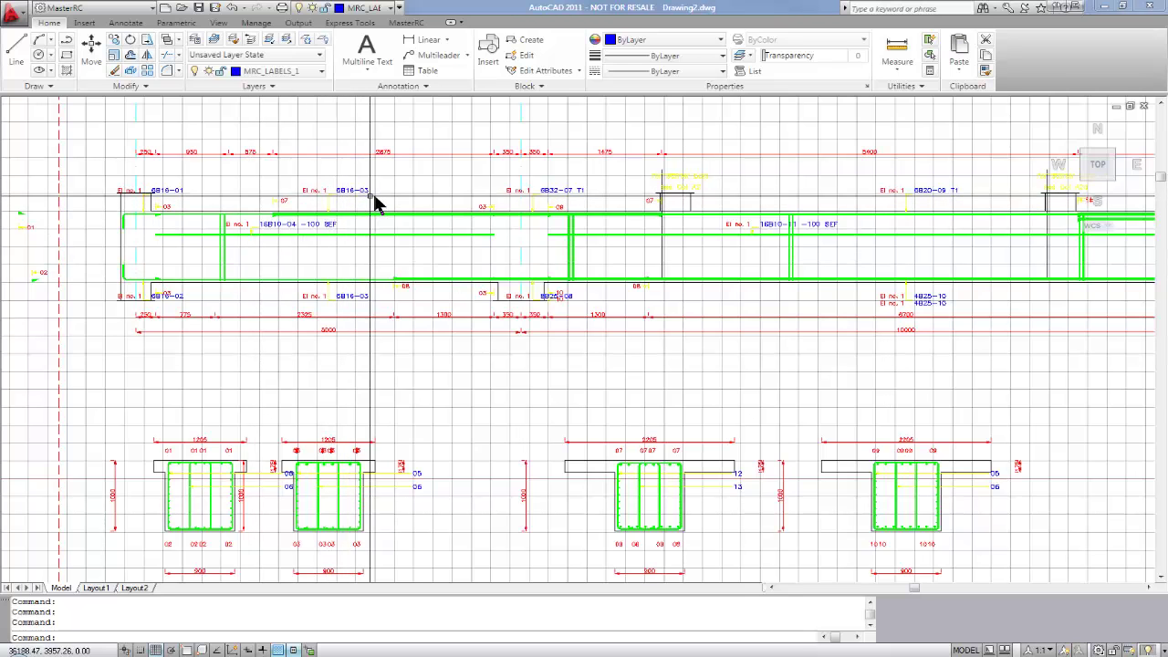
scroll(360, 211, "up", 5)
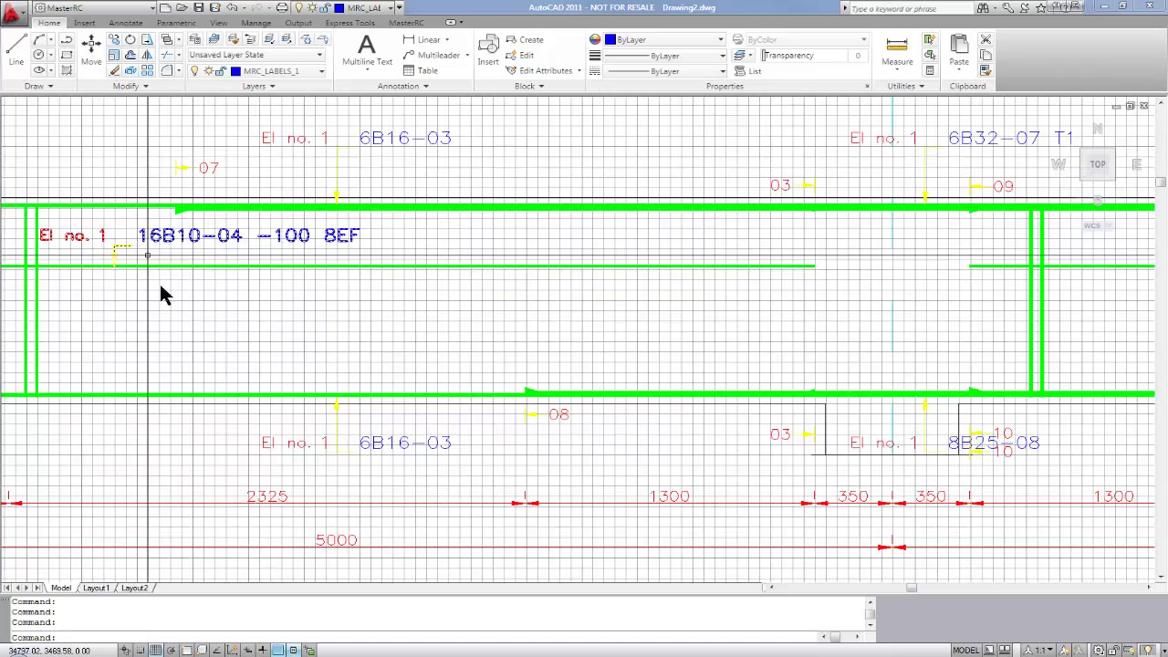
mouse_move(552, 159)
middle_mouse_down()
mouse_move(669, 438)
mouse_move(670, 498)
middle_mouse_up()
mouse_move(492, 225)
middle_mouse_down()
mouse_move(508, 398)
mouse_move(531, 471)
middle_mouse_up()
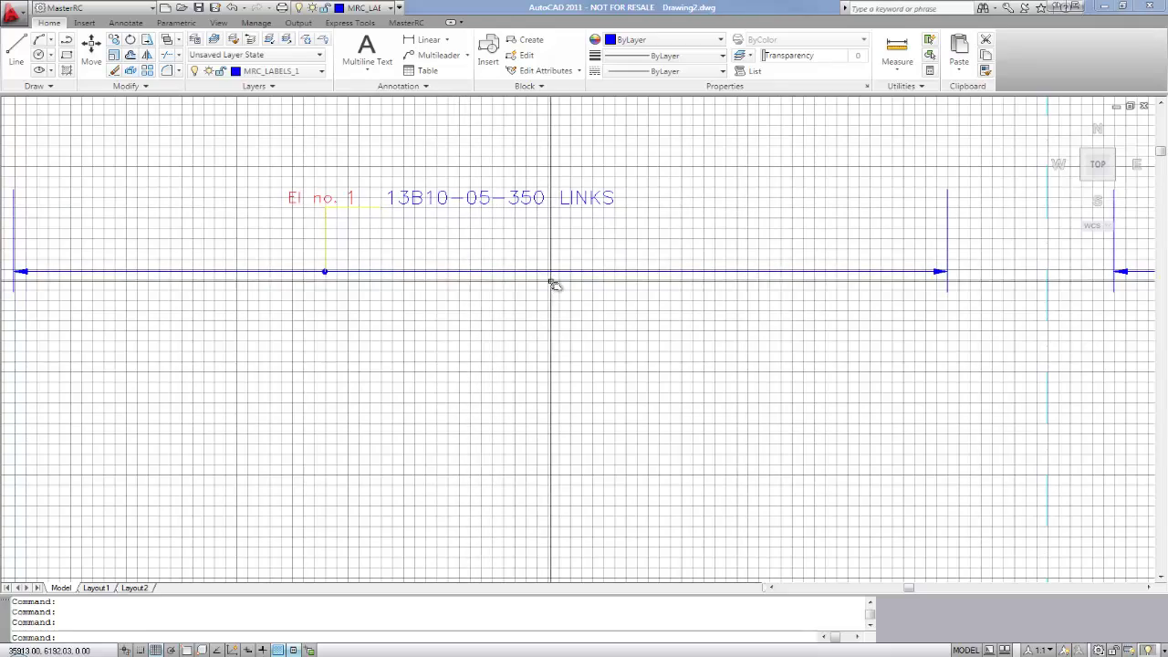
Turn off the background grid in the drawing
scroll(584, 371, "down", 5)
scroll(588, 370, "down", 2)
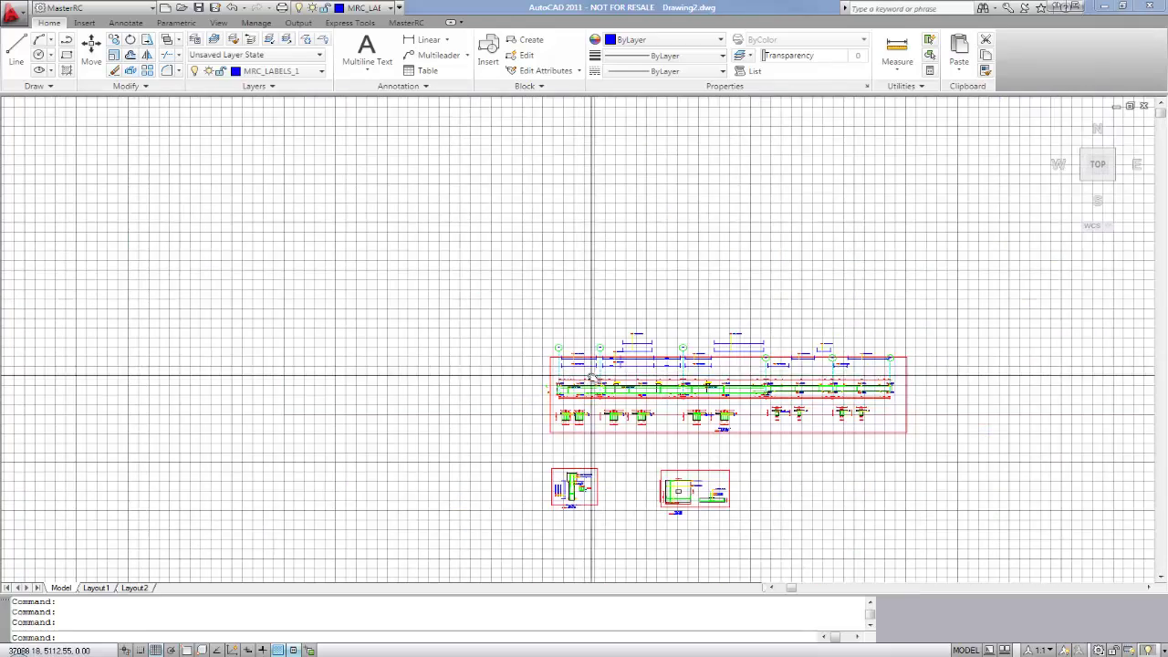
scroll(602, 371, "up", 5)
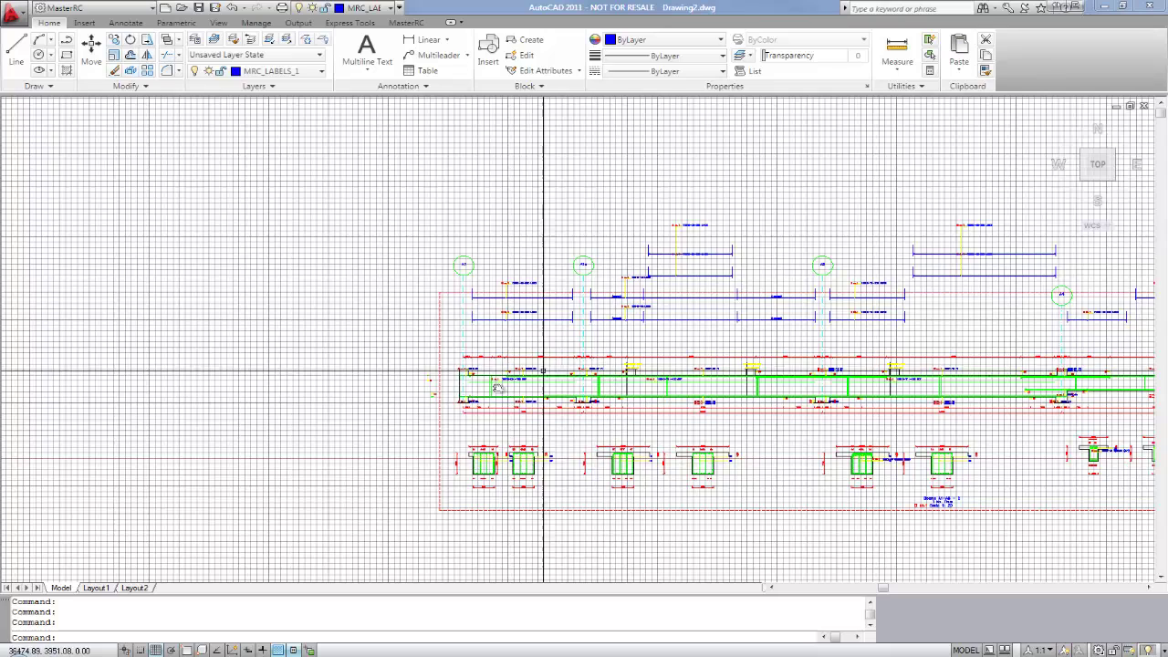
left_click(156, 649)
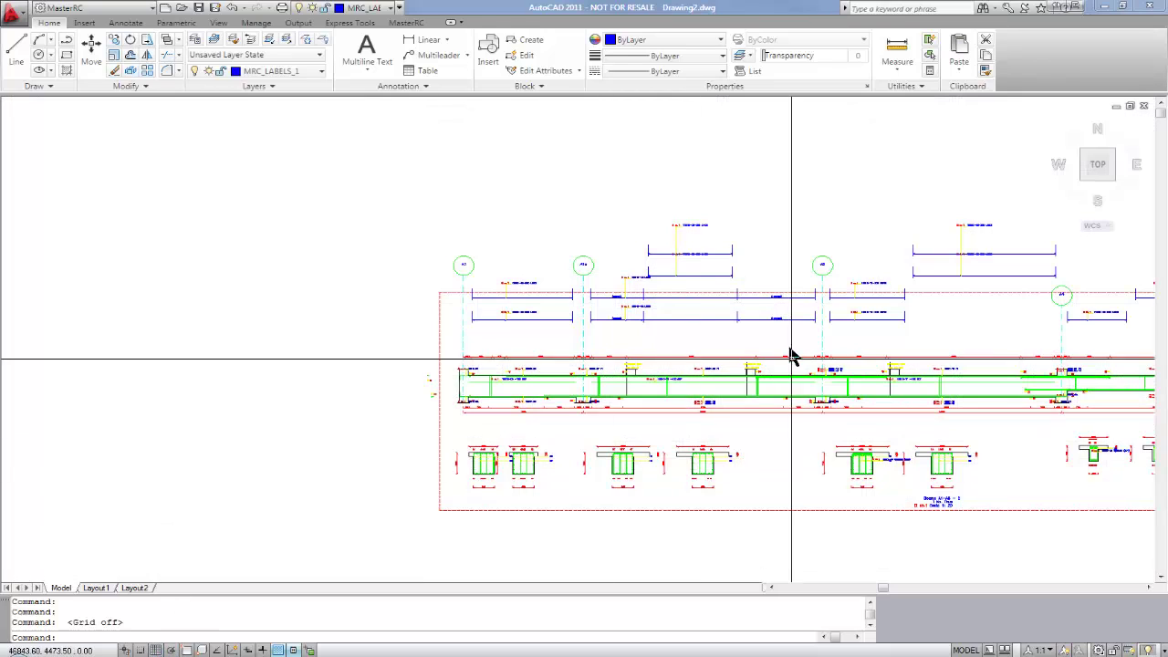
Examine the Beams A1-A6 - 2 reinforcement in elevation and the links and bars in the cross-sections below it
mouse_move(790, 334)
middle_mouse_down()
mouse_move(557, 303)
mouse_move(548, 275)
middle_mouse_up()
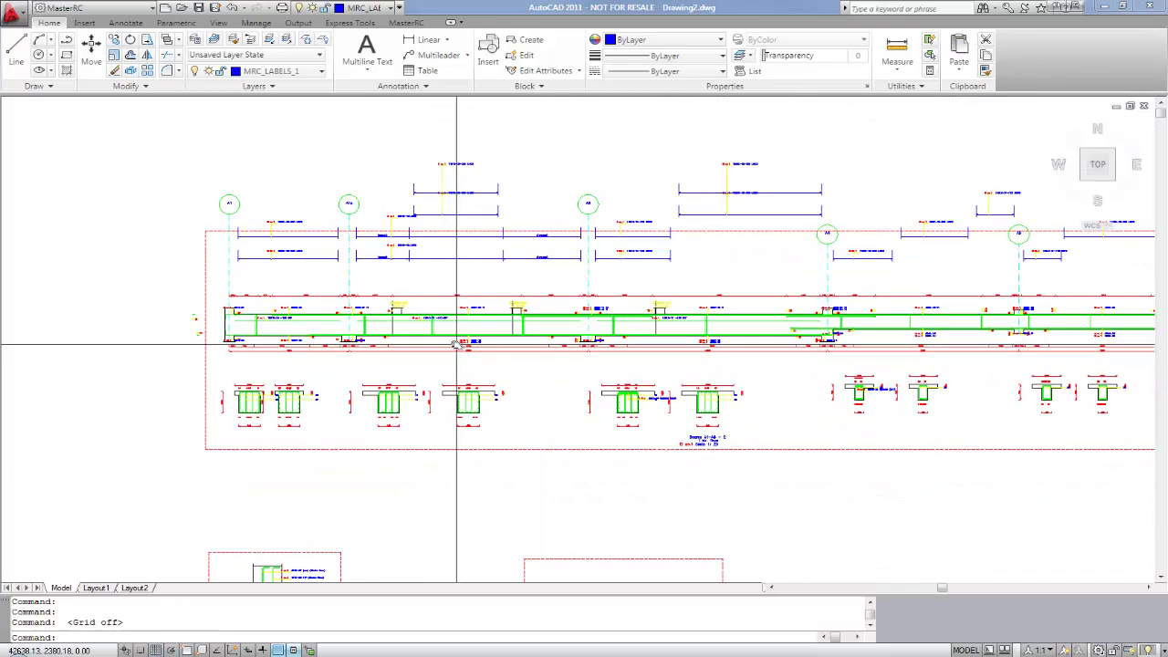
scroll(287, 339, "up", 2)
scroll(286, 339, "up", 3)
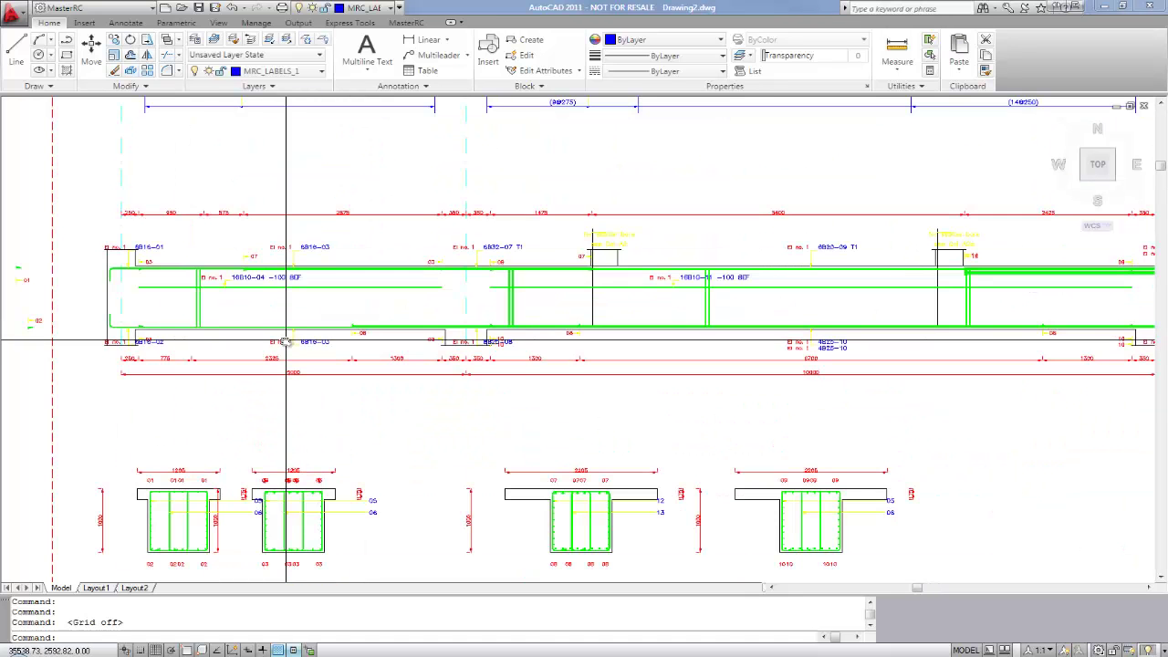
scroll(283, 341, "up", 2)
middle_click_drag(196, 299, 216, 285)
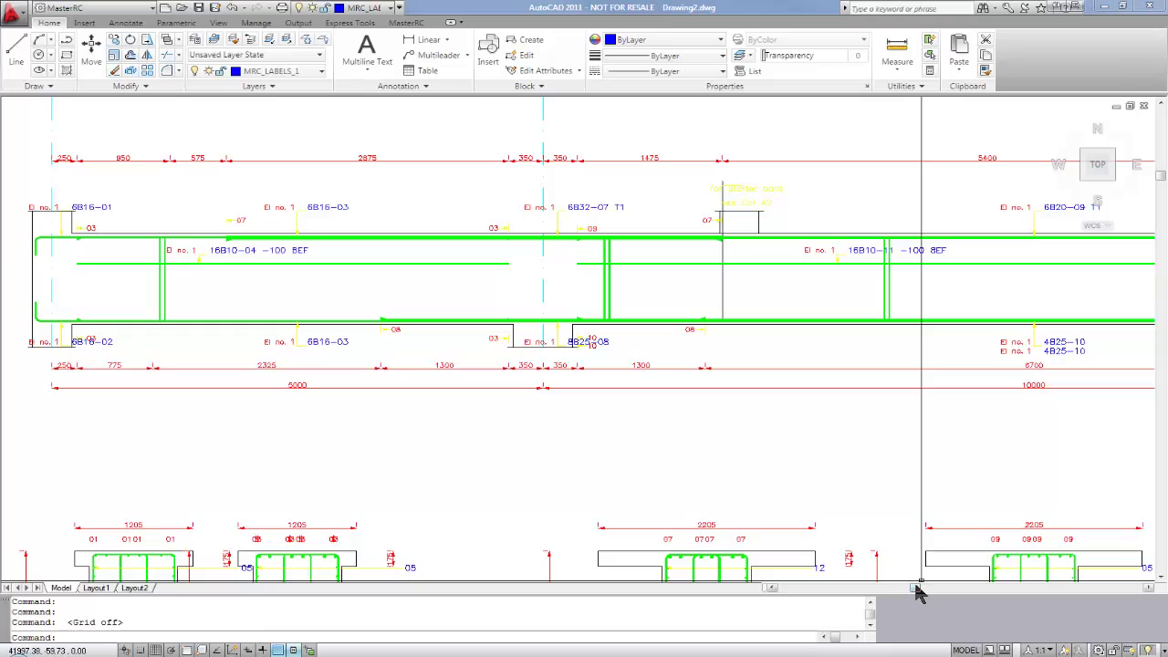
mouse_move(915, 585)
left_mouse_down()
mouse_move(1028, 584)
mouse_move(918, 567)
left_mouse_up()
scroll(595, 539, "down", 2)
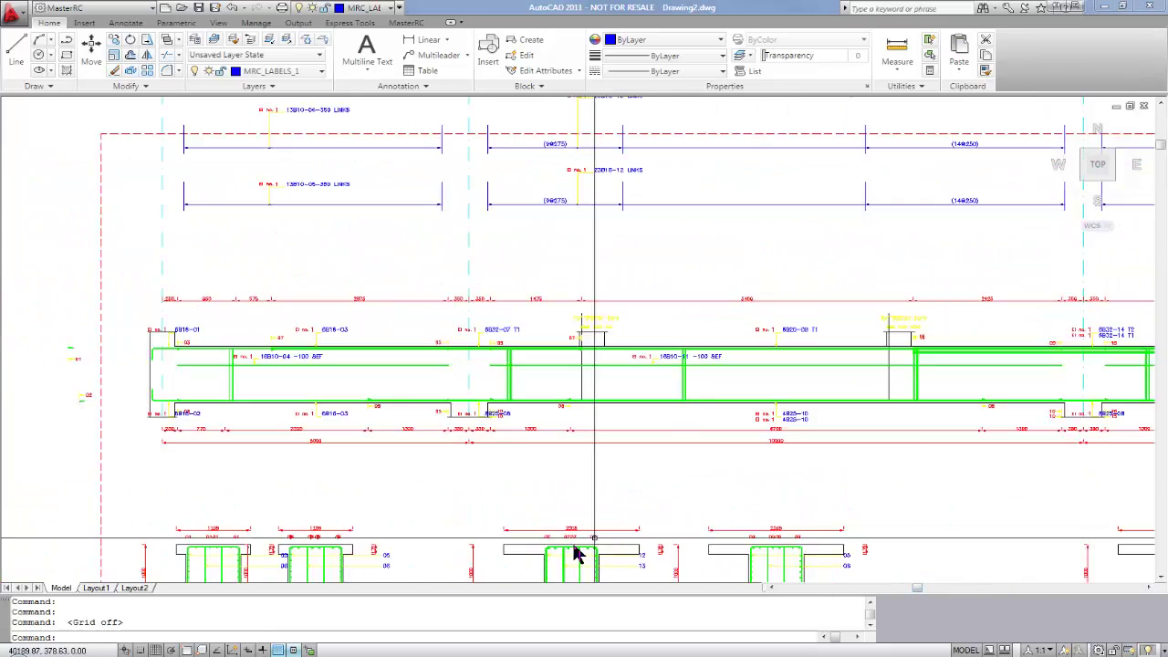
scroll(417, 555, "down", 2)
scroll(425, 574, "up", 3)
scroll(343, 500, "up", 3)
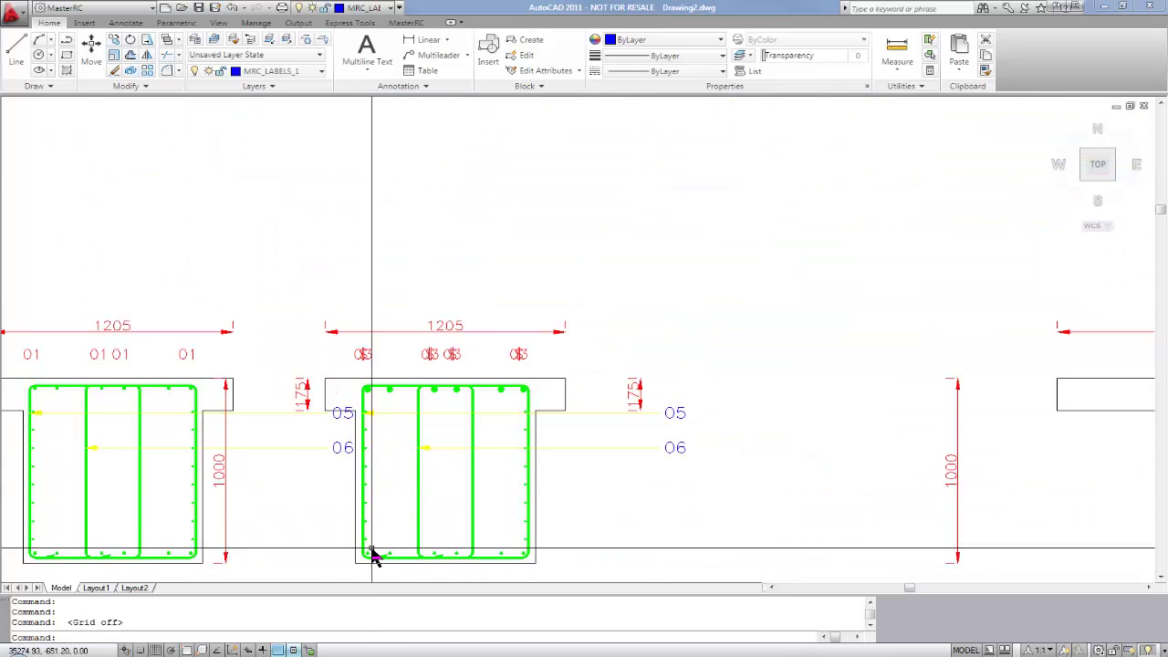
scroll(448, 422, "up", 3)
scroll(452, 428, "down", 6)
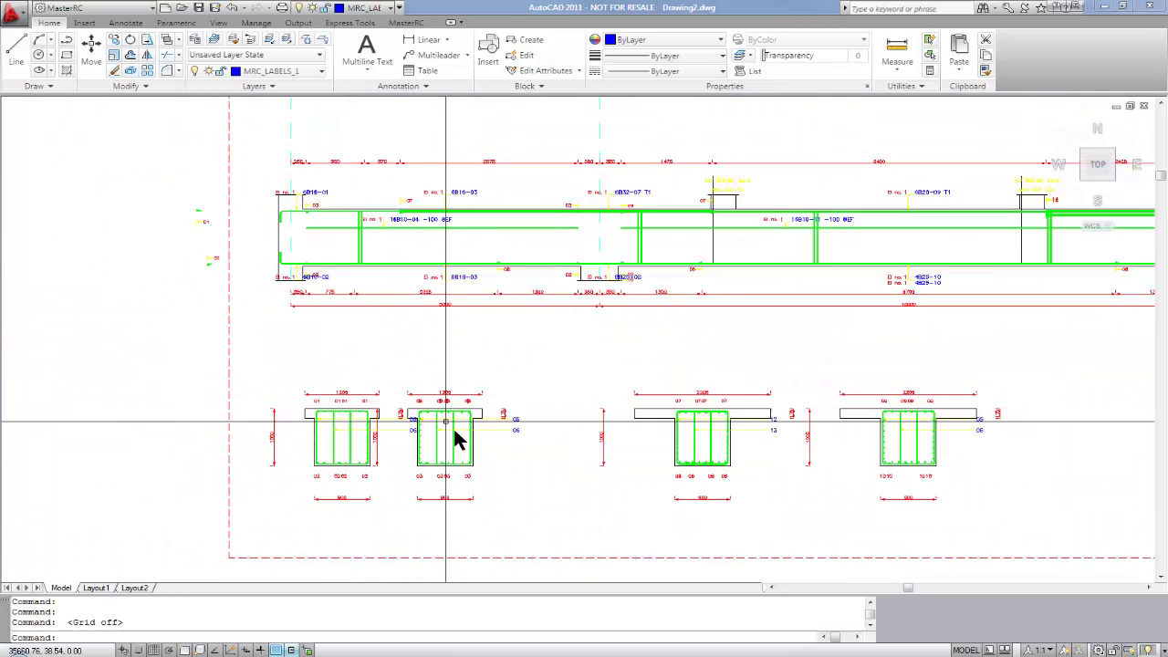
scroll(457, 427, "down", 3)
scroll(611, 301, "down", 3)
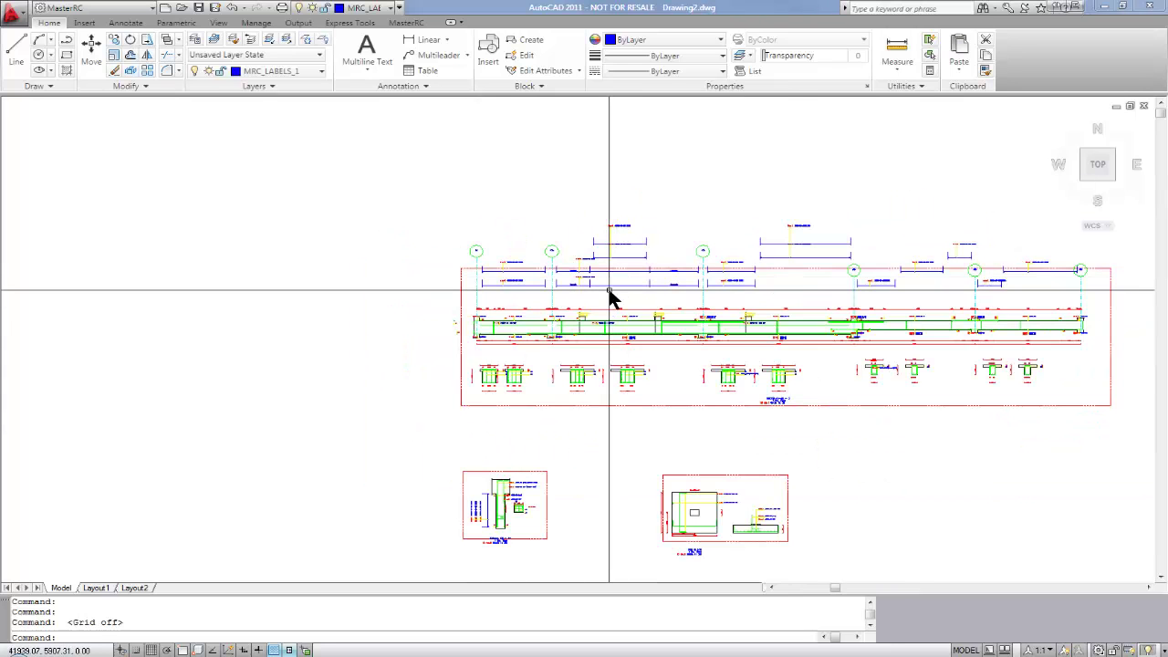
Pick the 6B20-09 top bar with the MasterRC bar manipulation tool and accept its Front elevation and T1/N1 or only layer
scroll(611, 297, "up", 5)
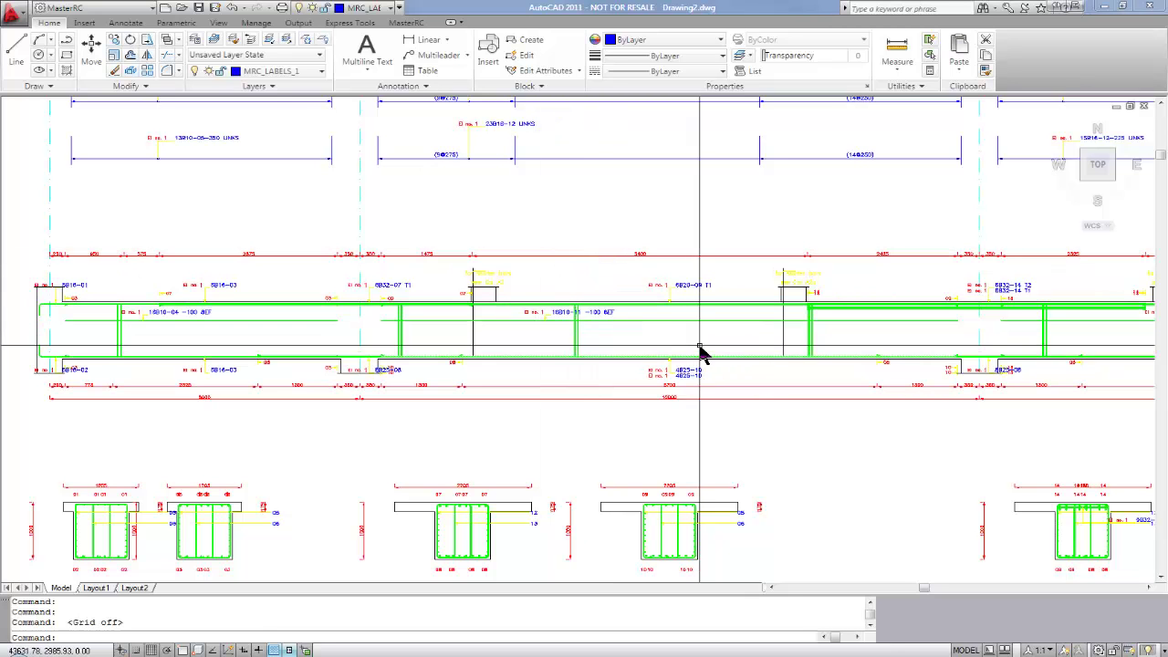
scroll(671, 313, "up", 1)
scroll(674, 314, "up", 1)
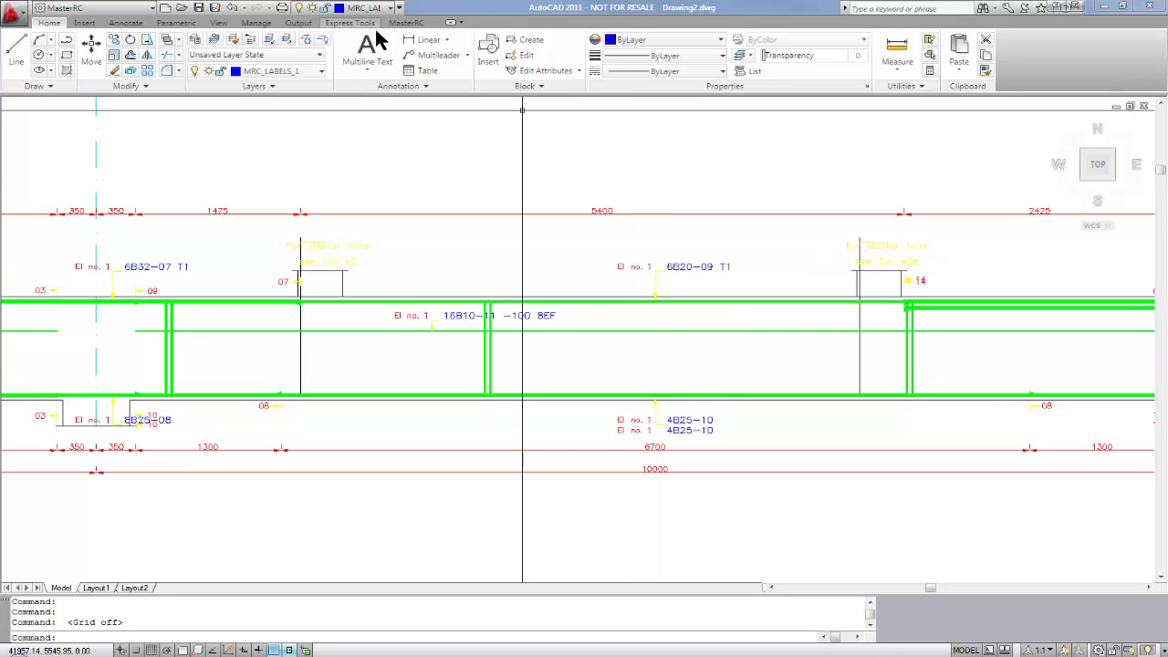
left_click(407, 23)
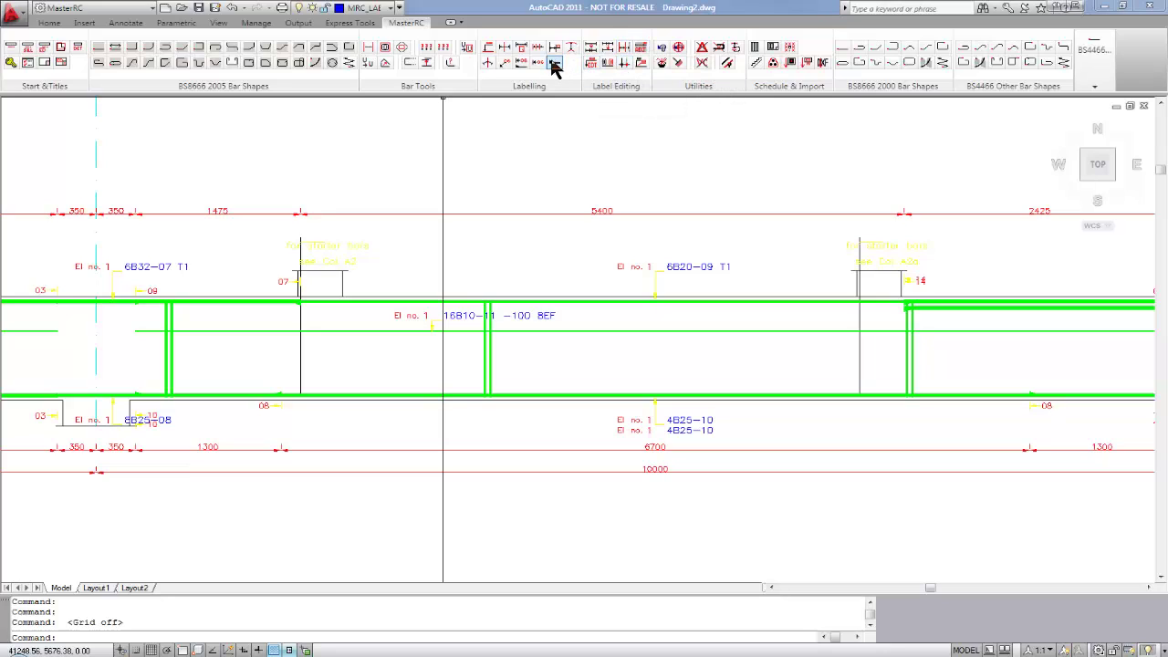
left_click(385, 66)
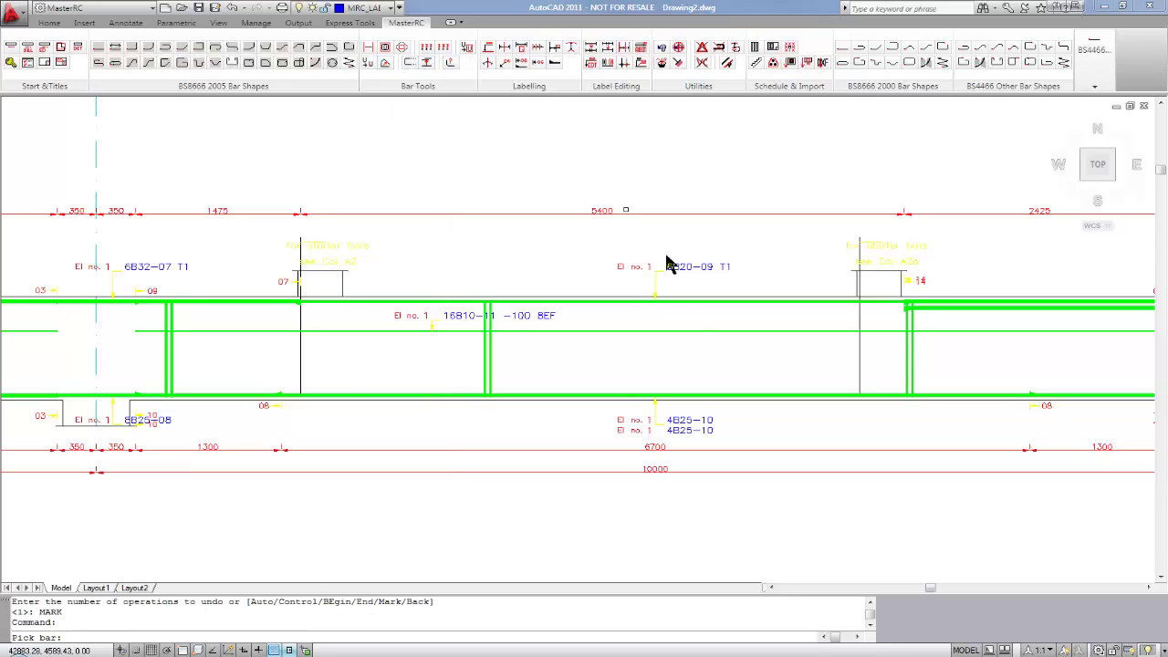
left_click(676, 301)
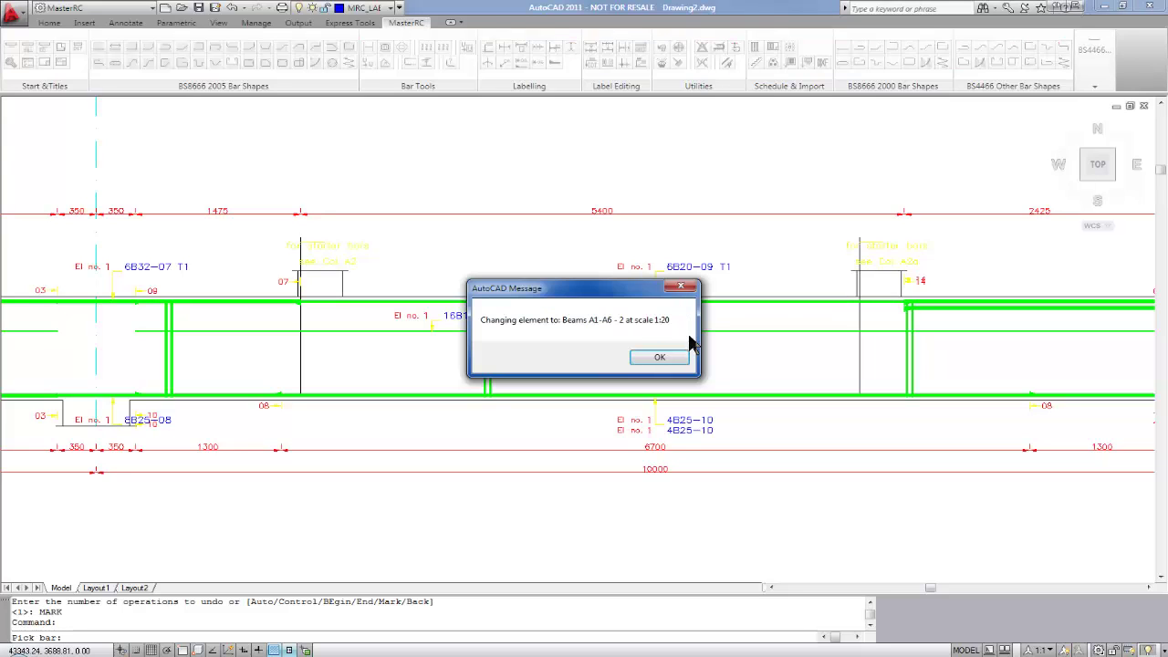
left_click(657, 359)
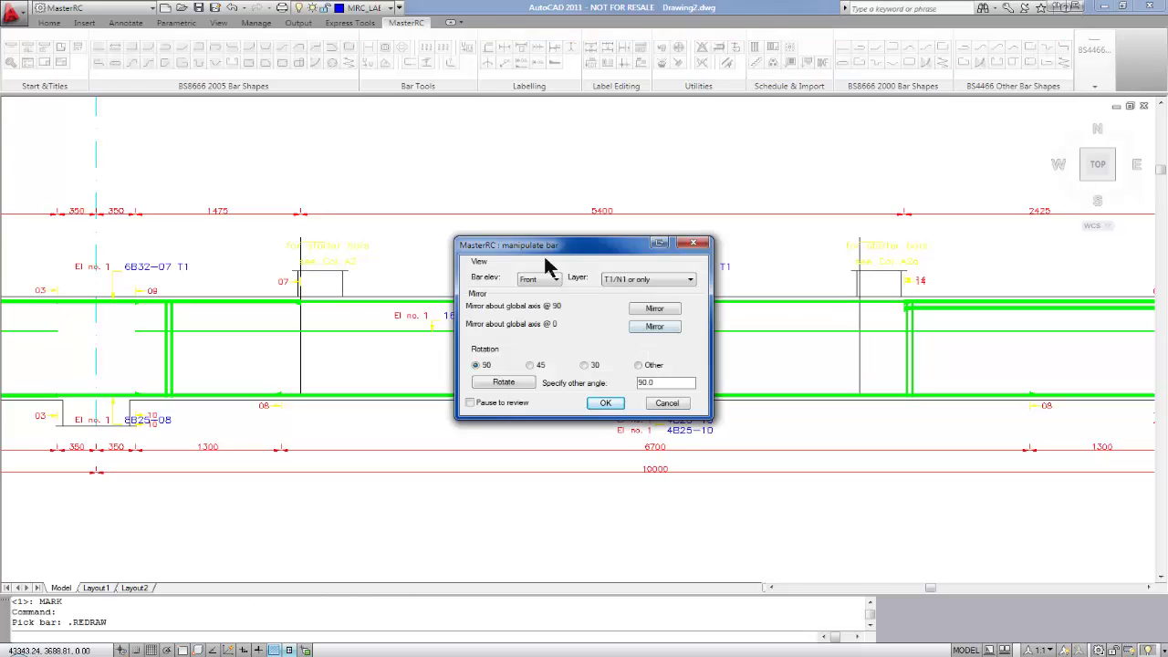
left_click(604, 404)
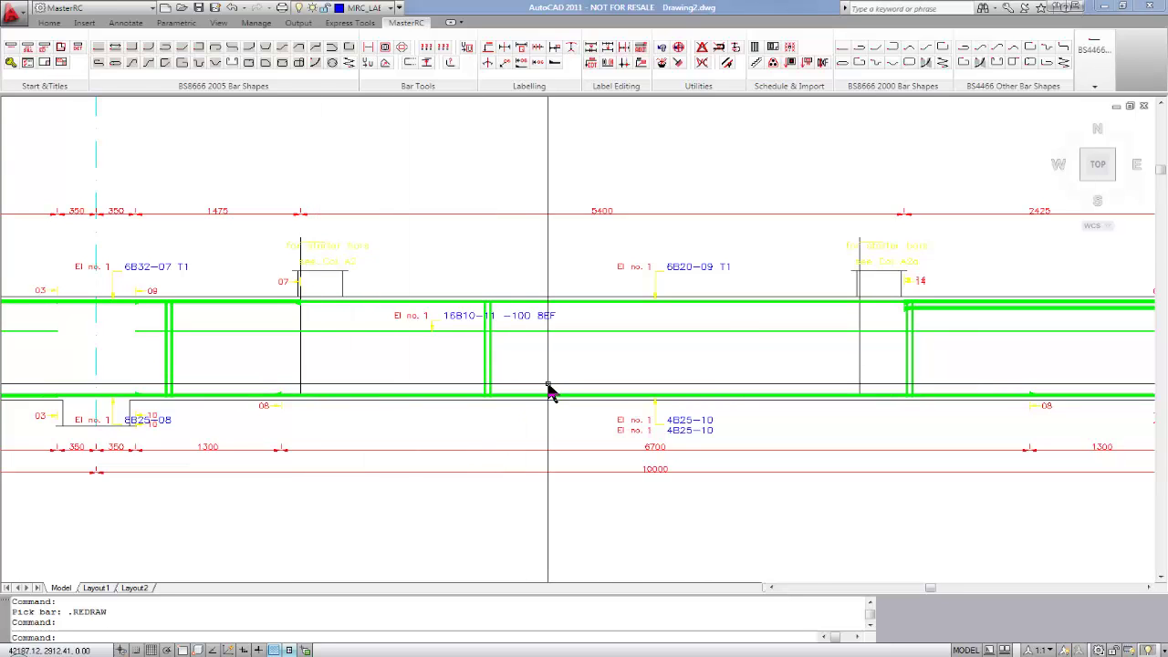
Generate a new MasterRC bar schedule for checking only, with free legs shown and straight bar dimensions left out
scroll(546, 392, "down", 8)
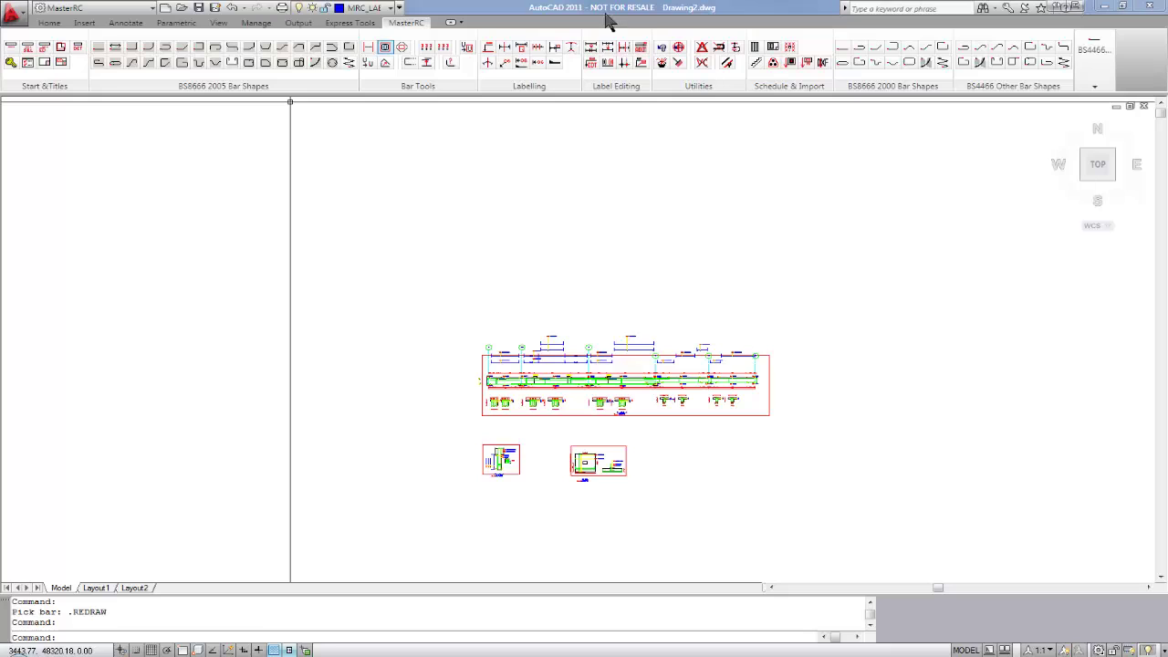
left_click(773, 53)
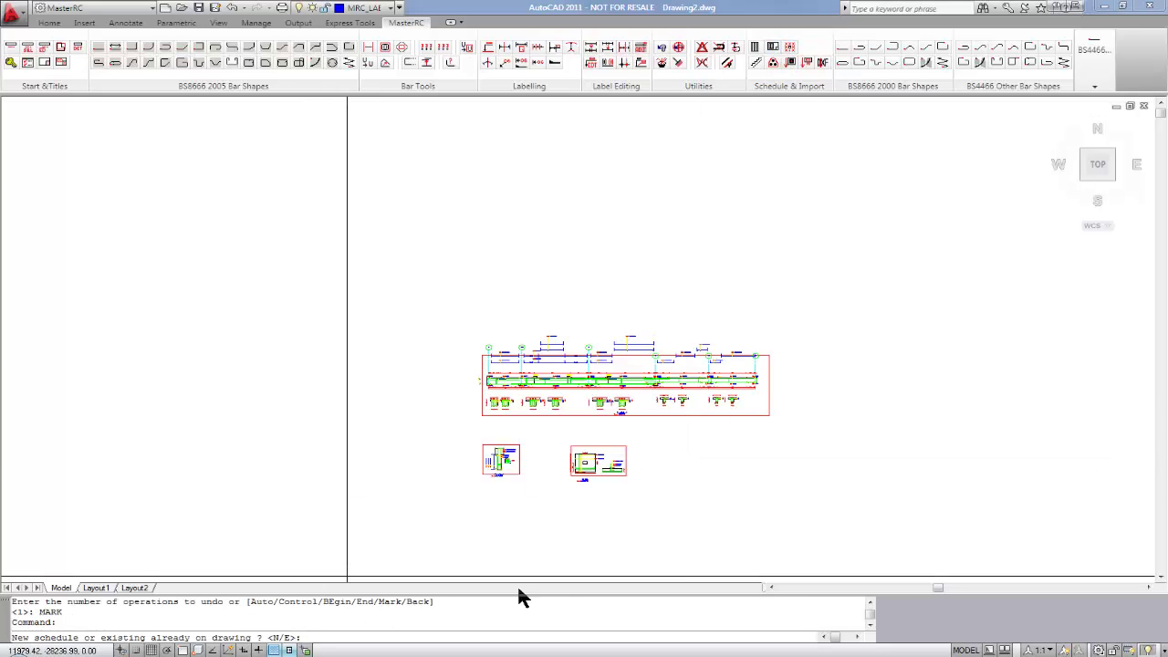
type("n")
key("Return")
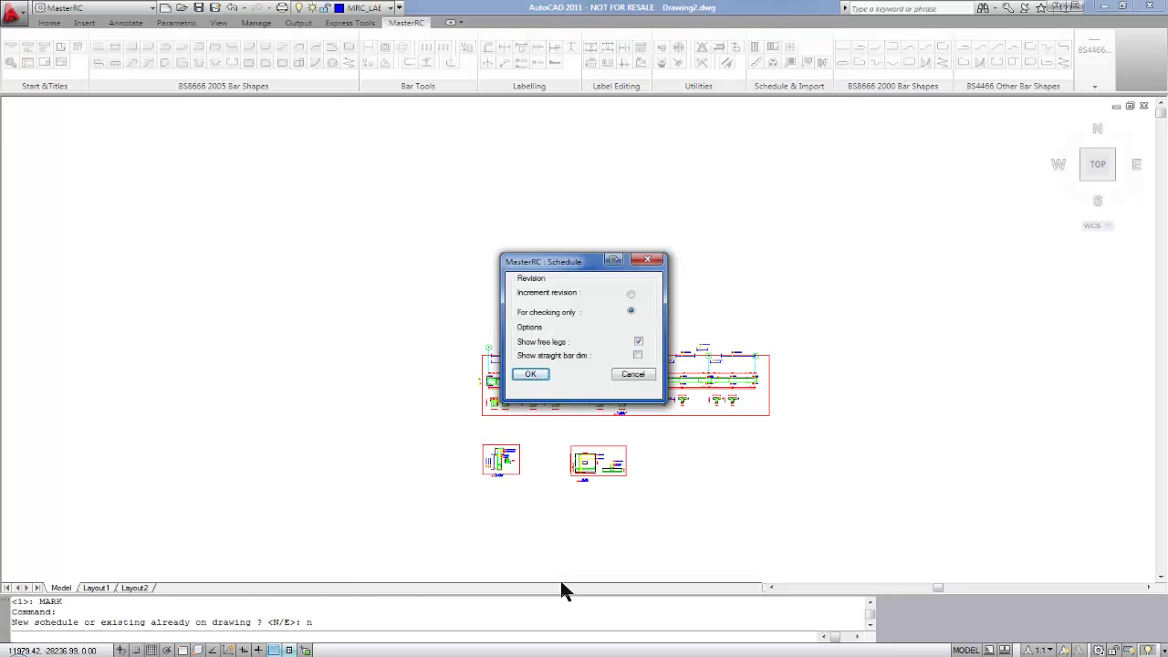
left_click(533, 374)
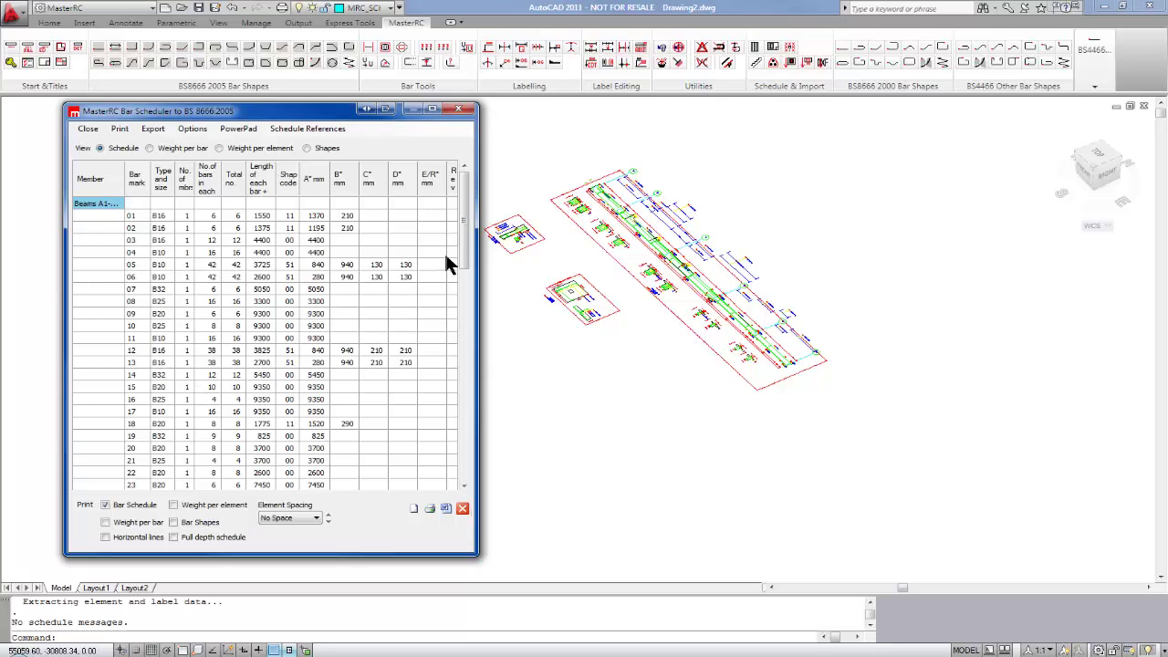
Review the bar schedule, the weights per bar and per element, and the shapes used, and close the scheduler
left_click_drag(467, 256, 488, 424)
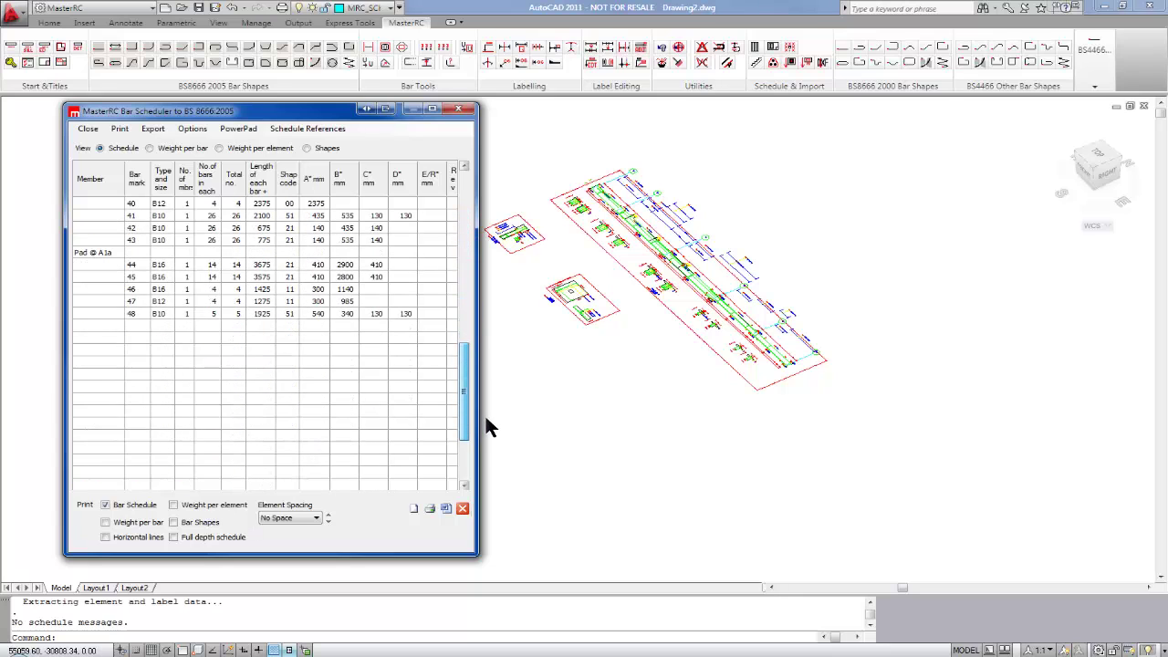
left_click(167, 152)
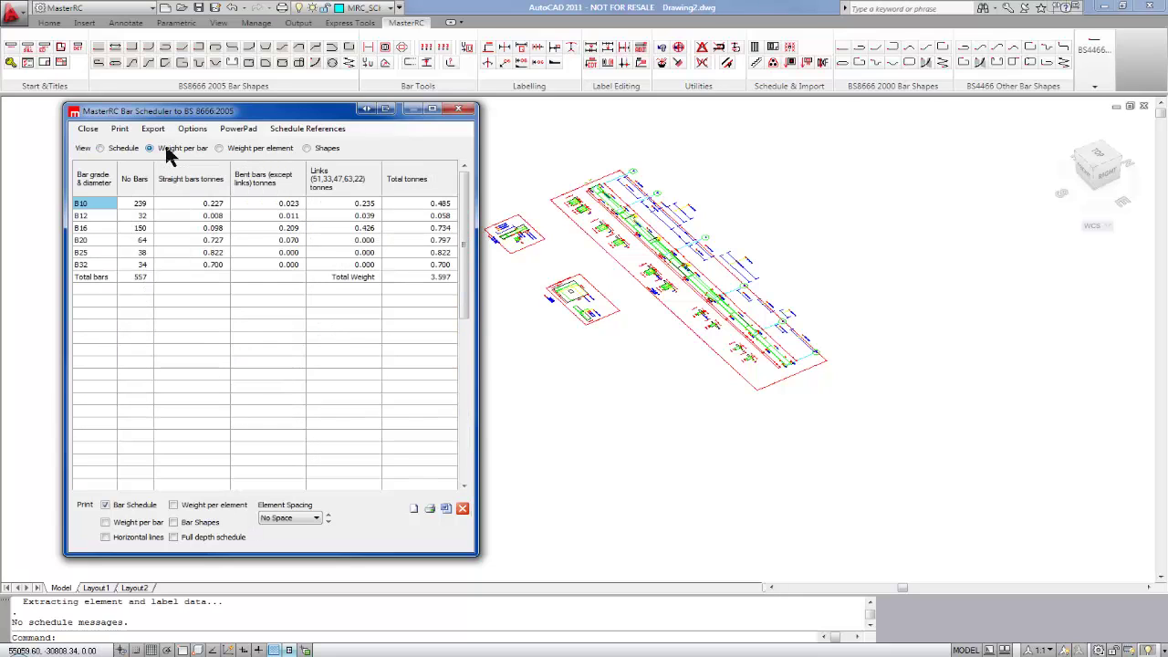
left_click(257, 151)
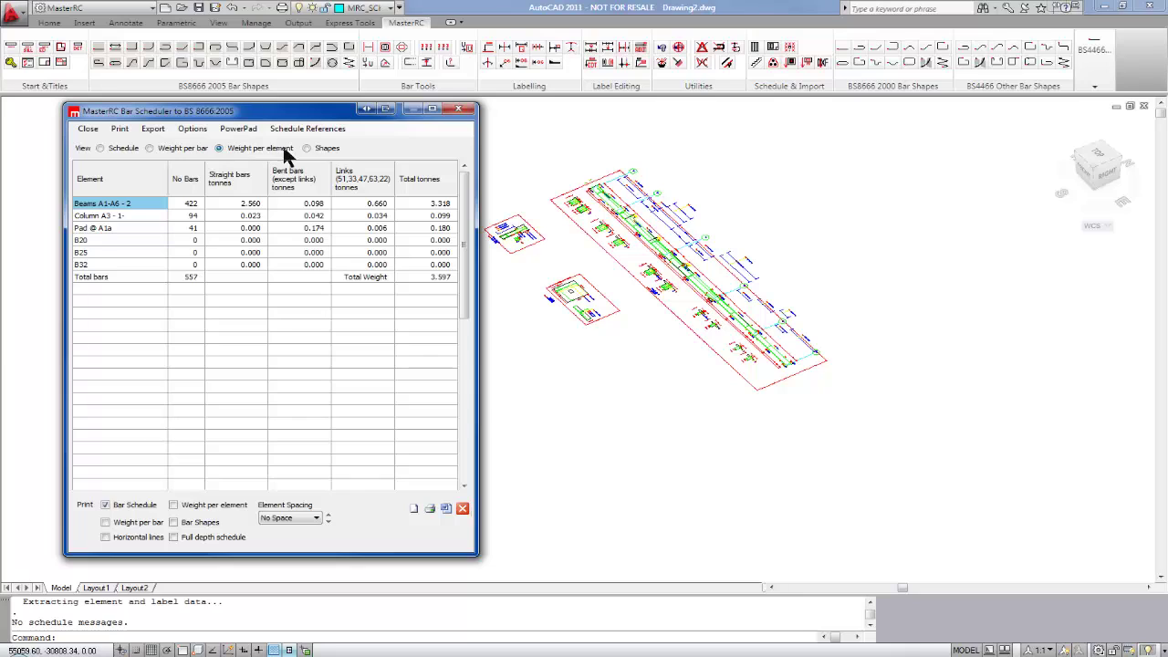
left_click(316, 148)
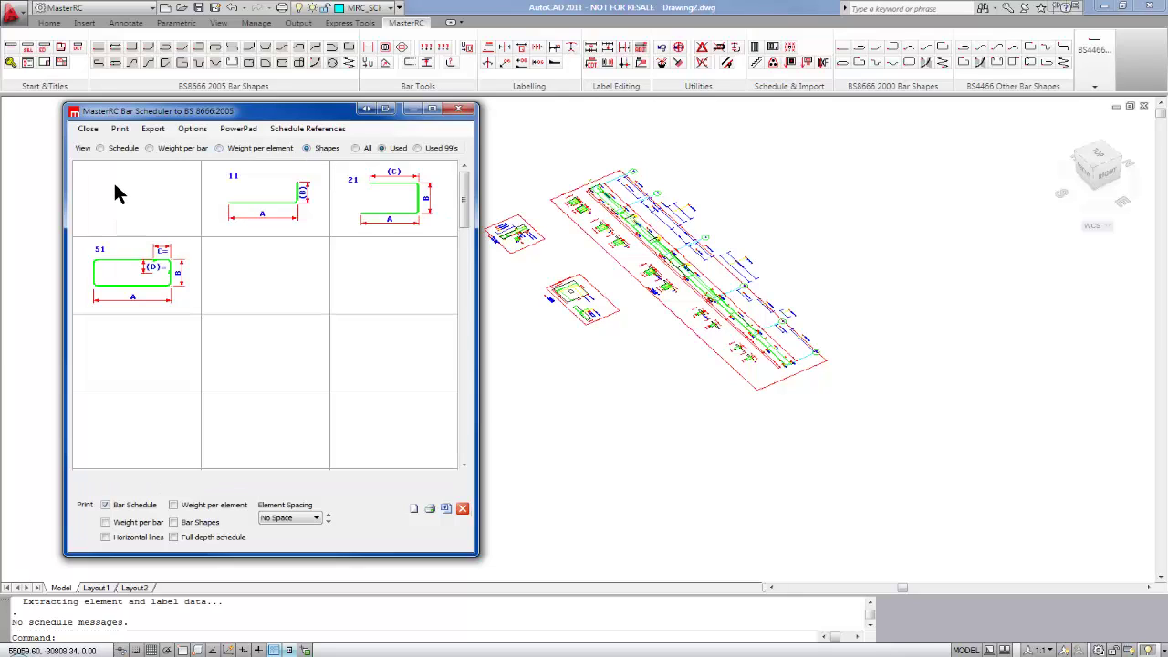
left_click(458, 109)
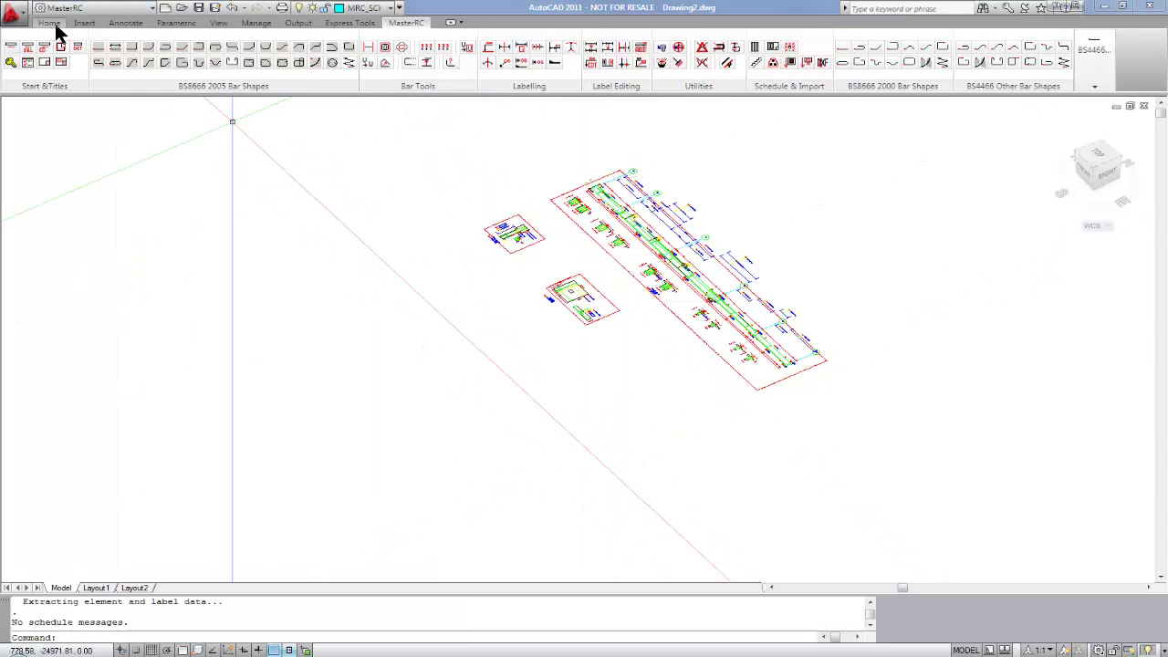
Open the existing drawing Drawing1.dwg from the MASTER folder in place of the current drawing
left_click(18, 14)
left_click(47, 110)
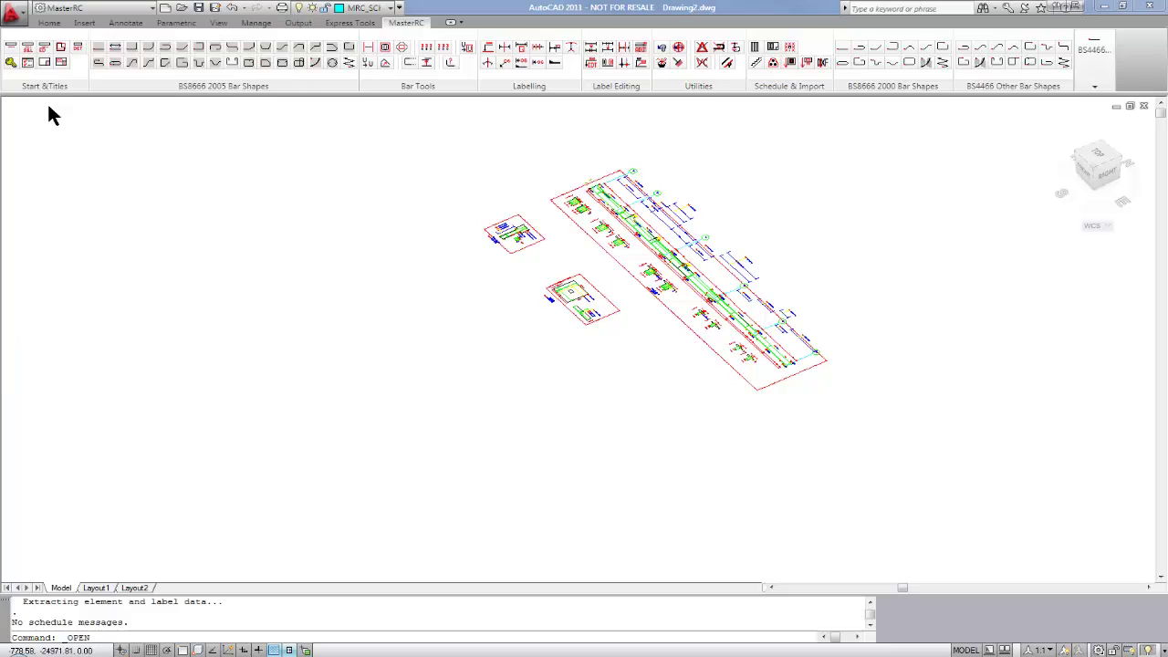
left_click(593, 363)
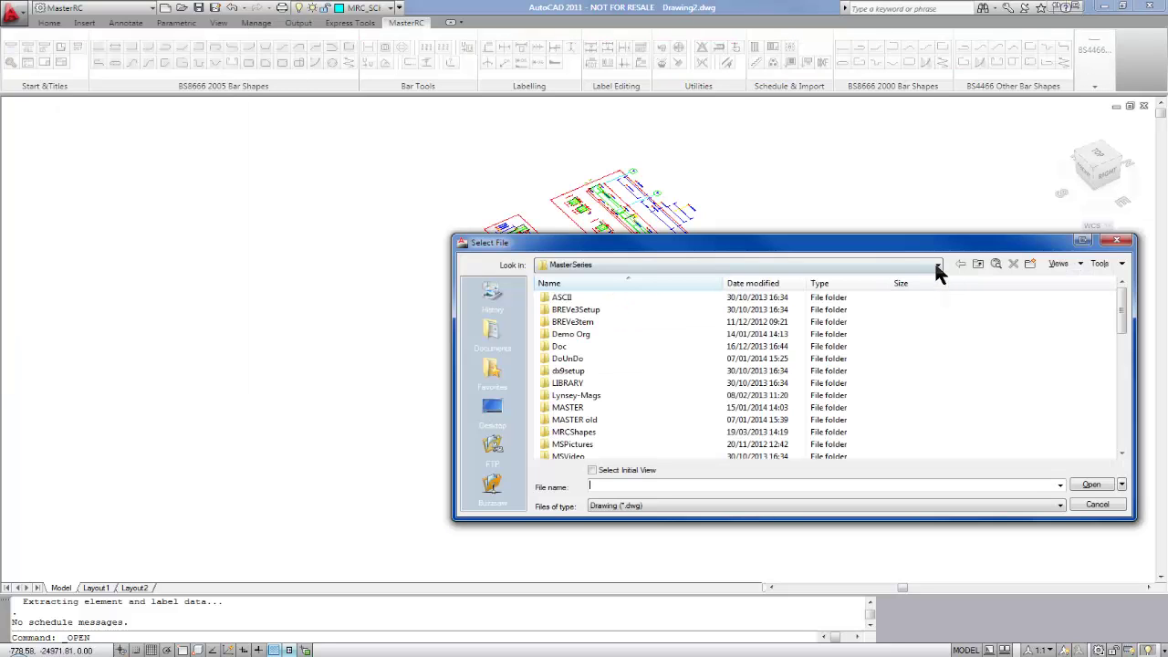
double_click(574, 407)
left_click(560, 298)
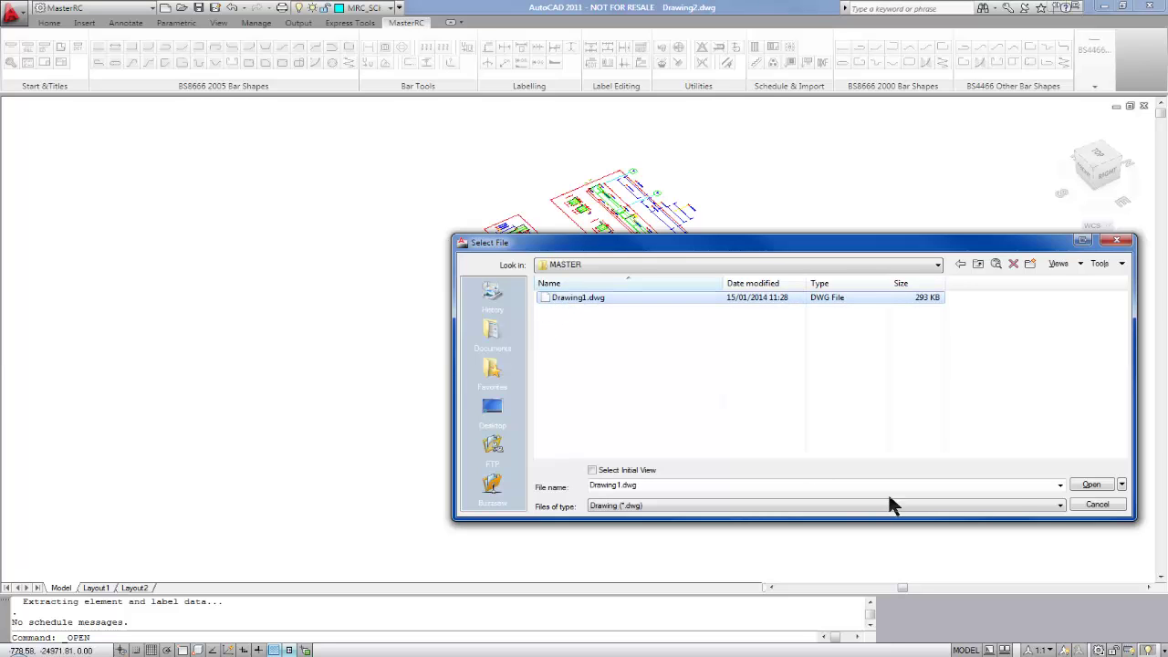
left_click(1090, 486)
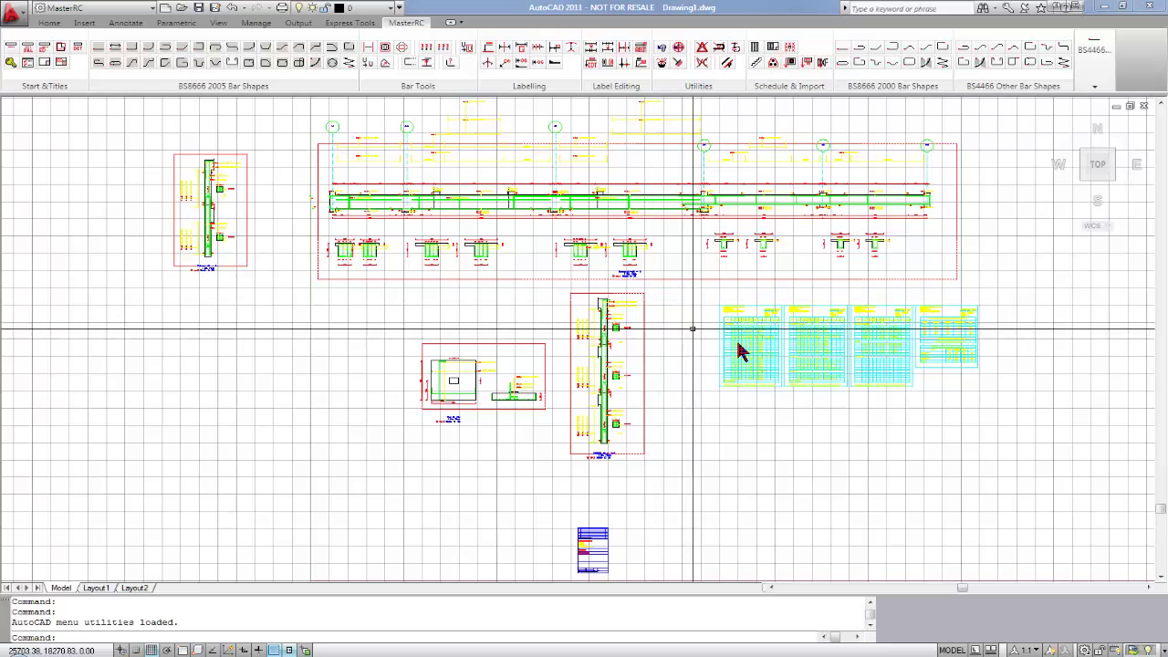
Turn off the drawing grid and examine the bar bending schedule sheets placed beside the column and beam details
scroll(690, 520, "up", 2)
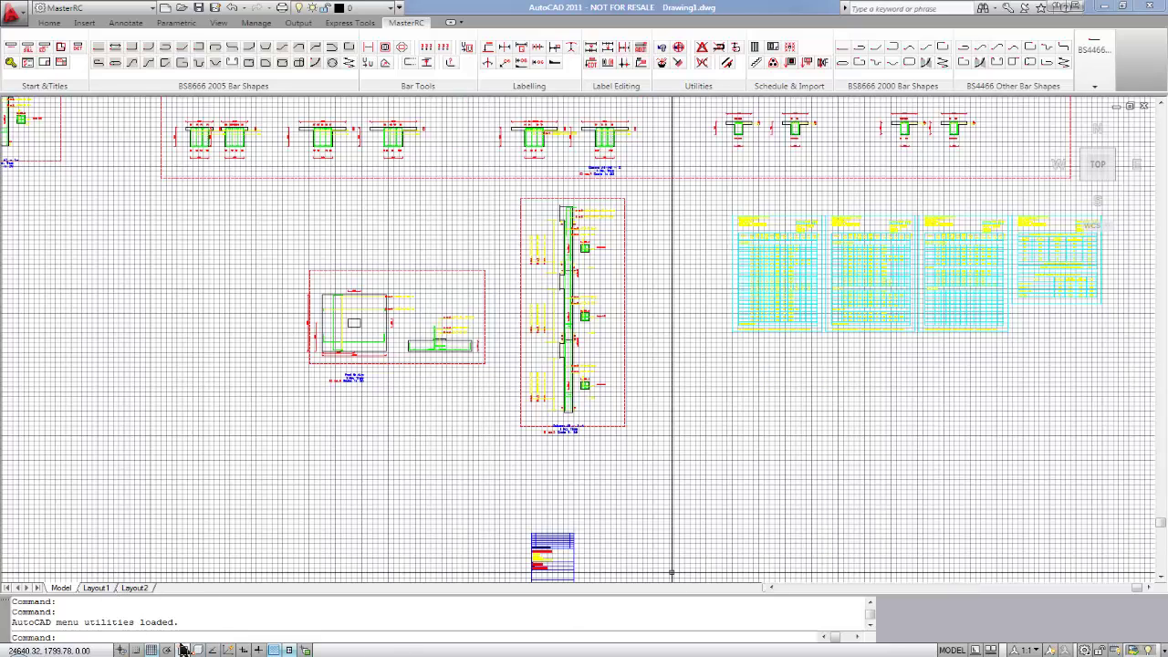
left_click(151, 650)
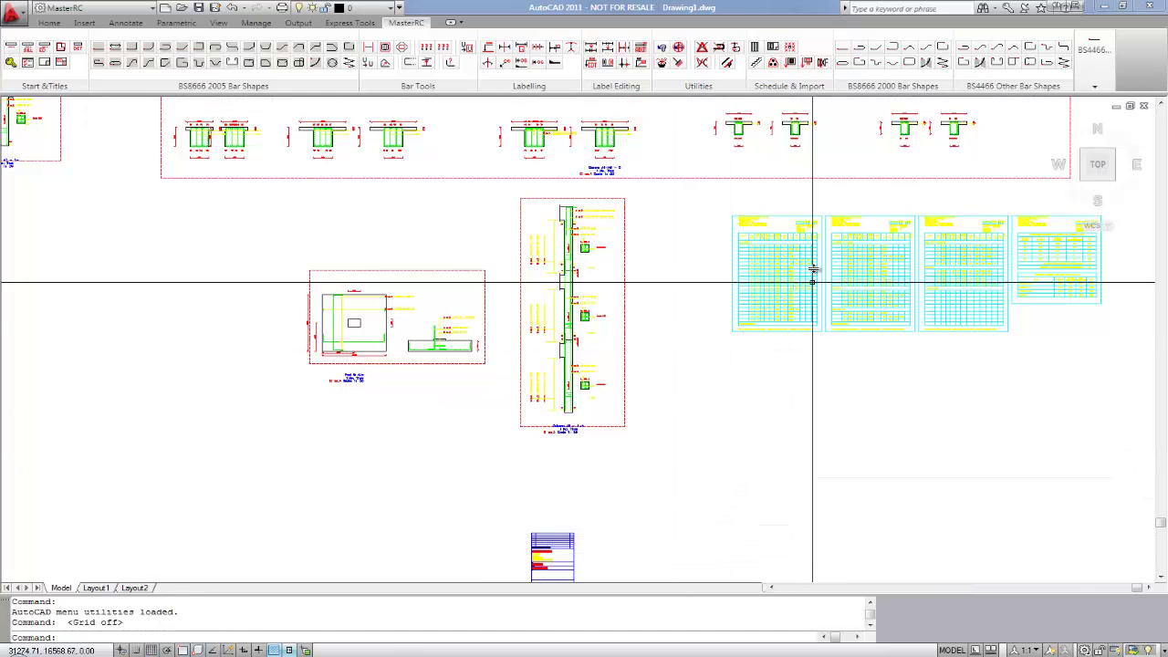
scroll(813, 271, "up", 8)
scroll(456, 388, "down", 2)
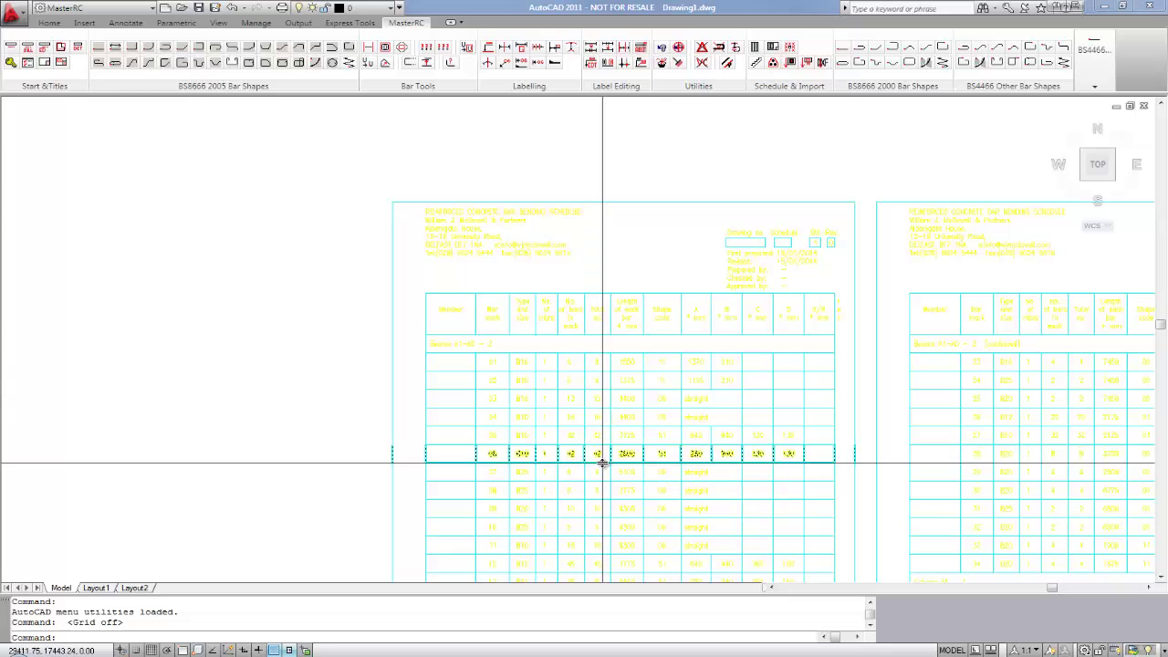
scroll(604, 464, "down", 6)
scroll(605, 465, "down", 4)
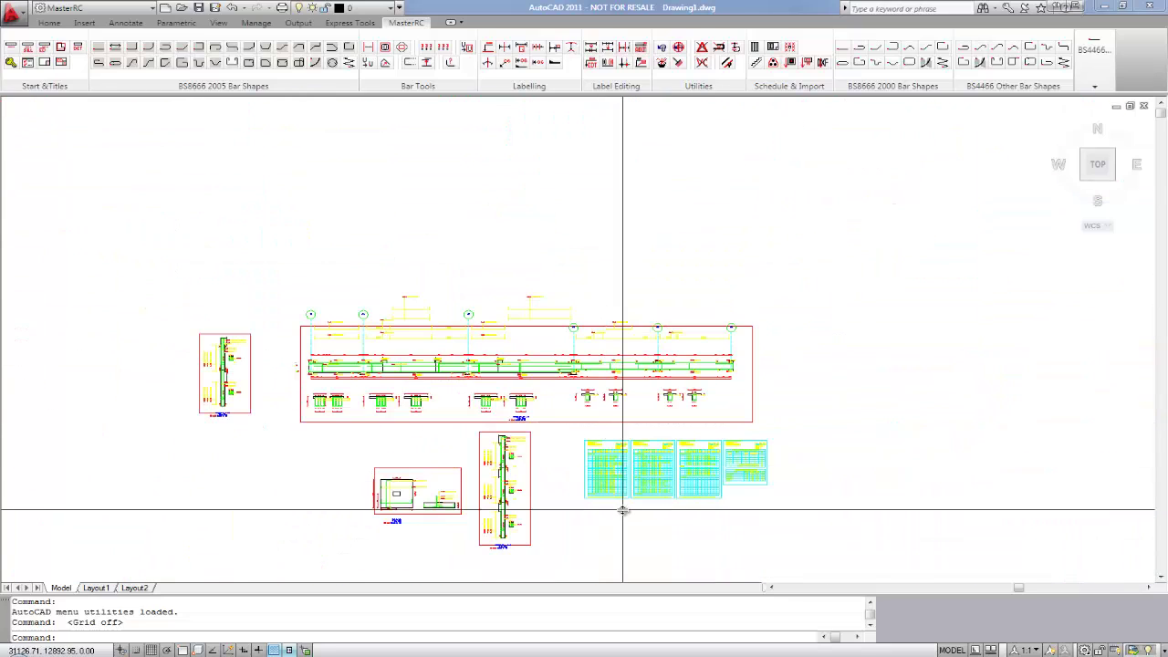
scroll(621, 508, "up", 6)
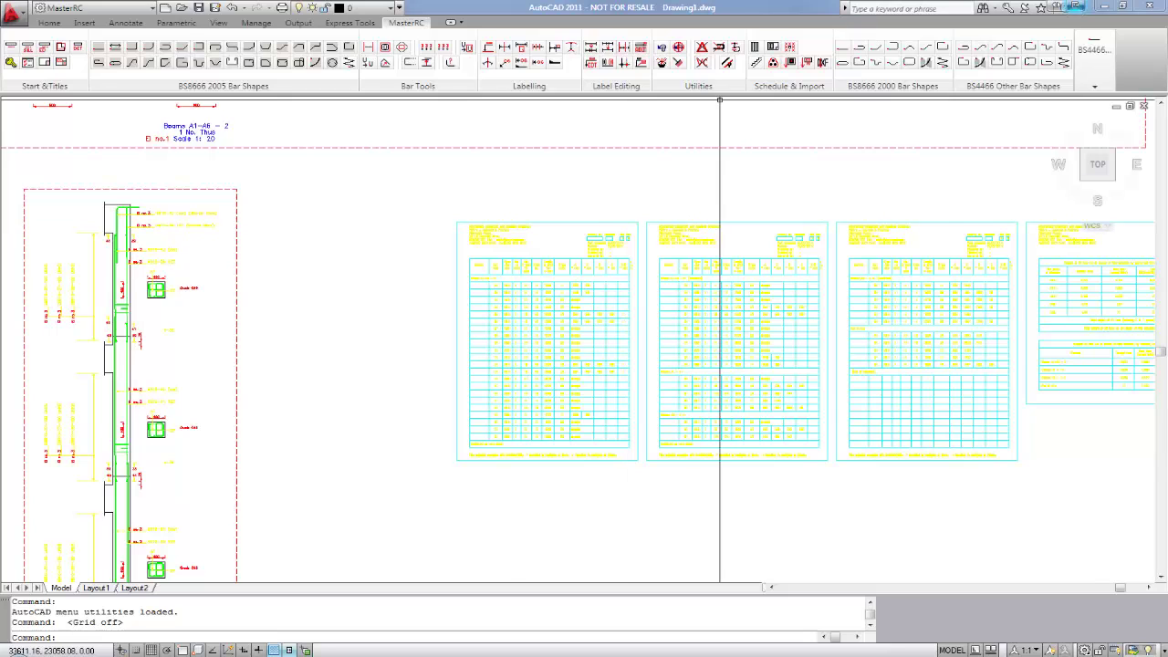
scroll(1152, 100, "down", 2)
Leave AutoCAD for MasterSeries and open the model 3D Concrete & Steel Frame - Large in MasterFrame
left_click(1152, 10)
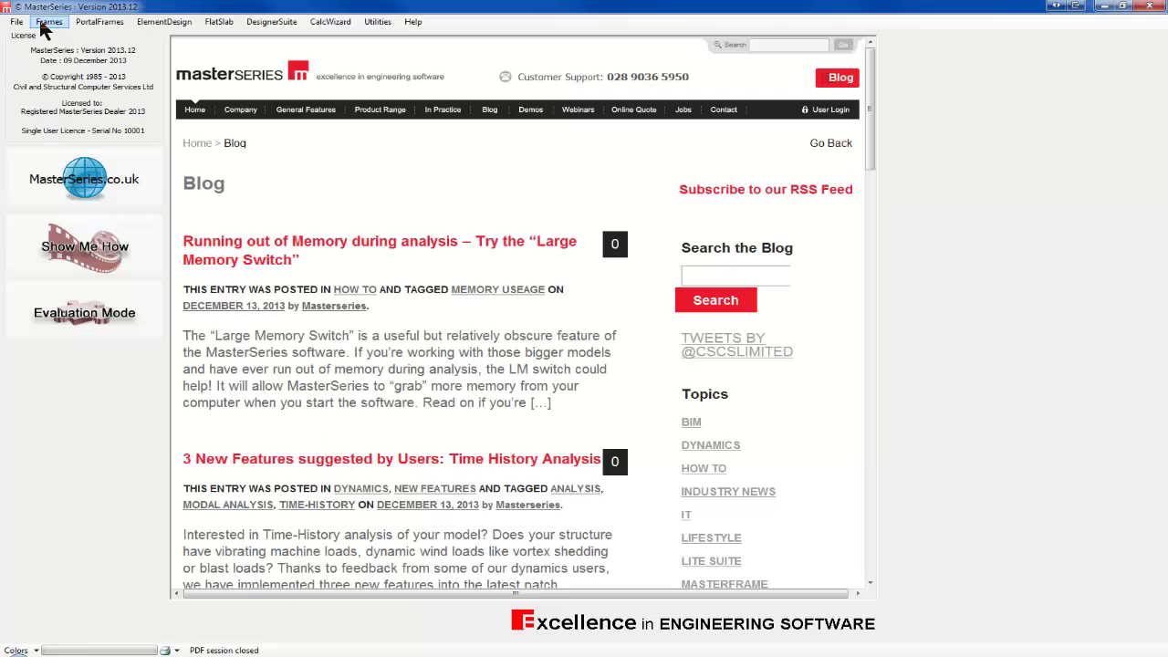
left_click(48, 22)
left_click(57, 42)
left_click(80, 374)
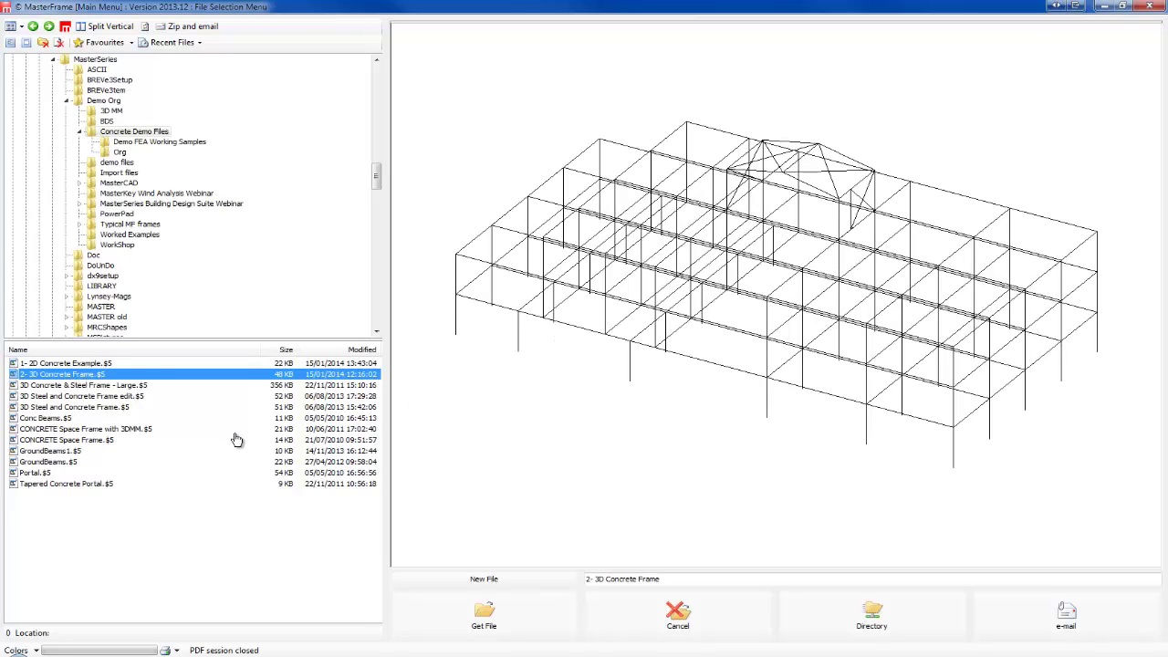
key("Down")
key("Up")
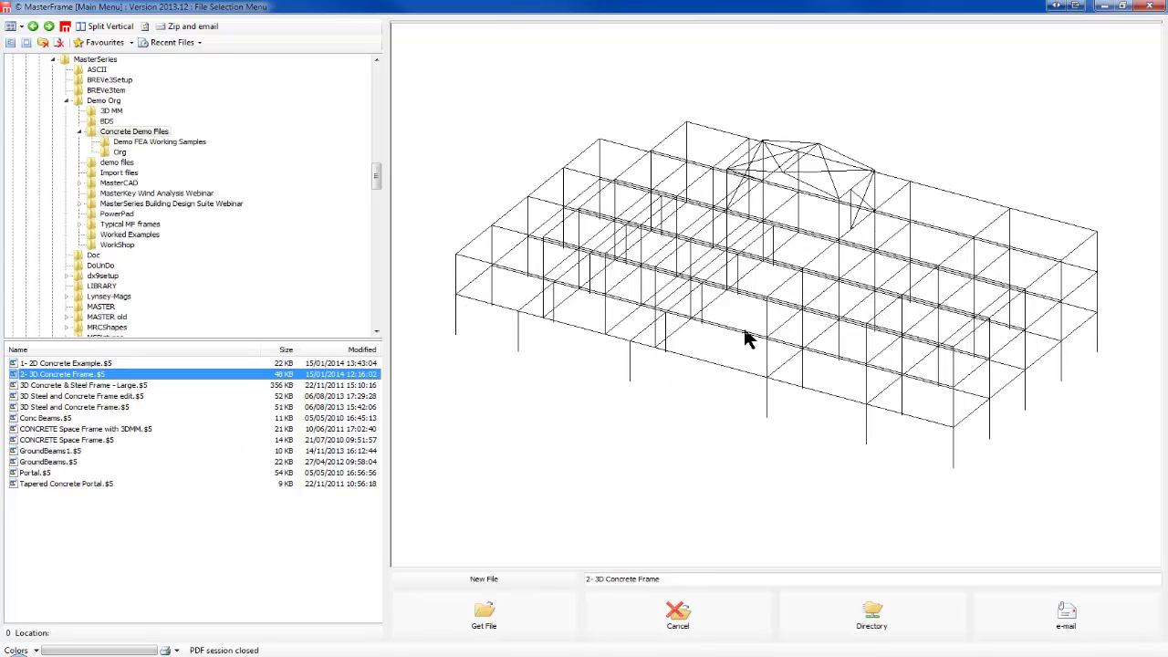
key("Down")
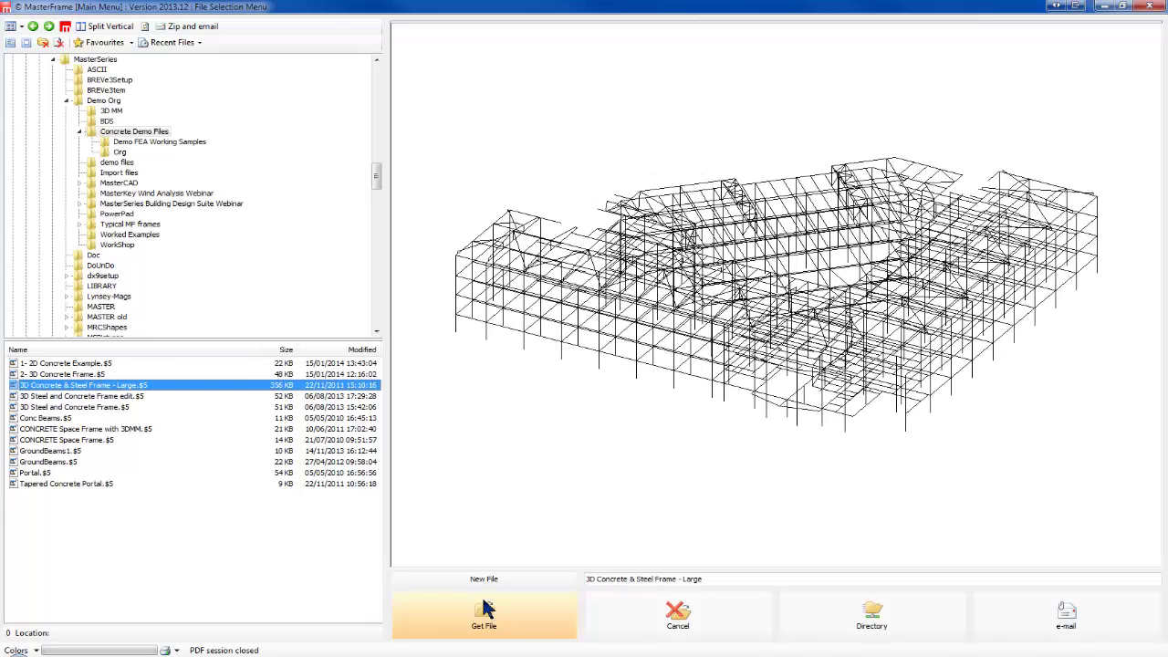
left_click(532, 618)
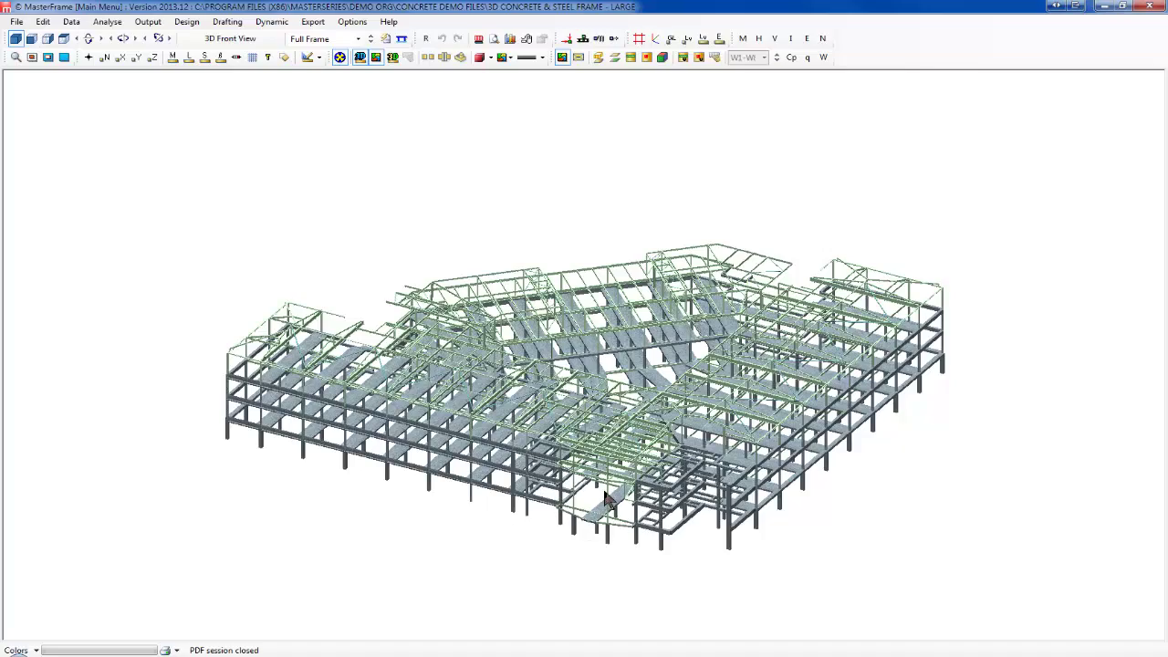
Open the concrete design for the frame and review the reinforcement and moment diagrams of several members
right_click_drag(594, 265, 606, 162)
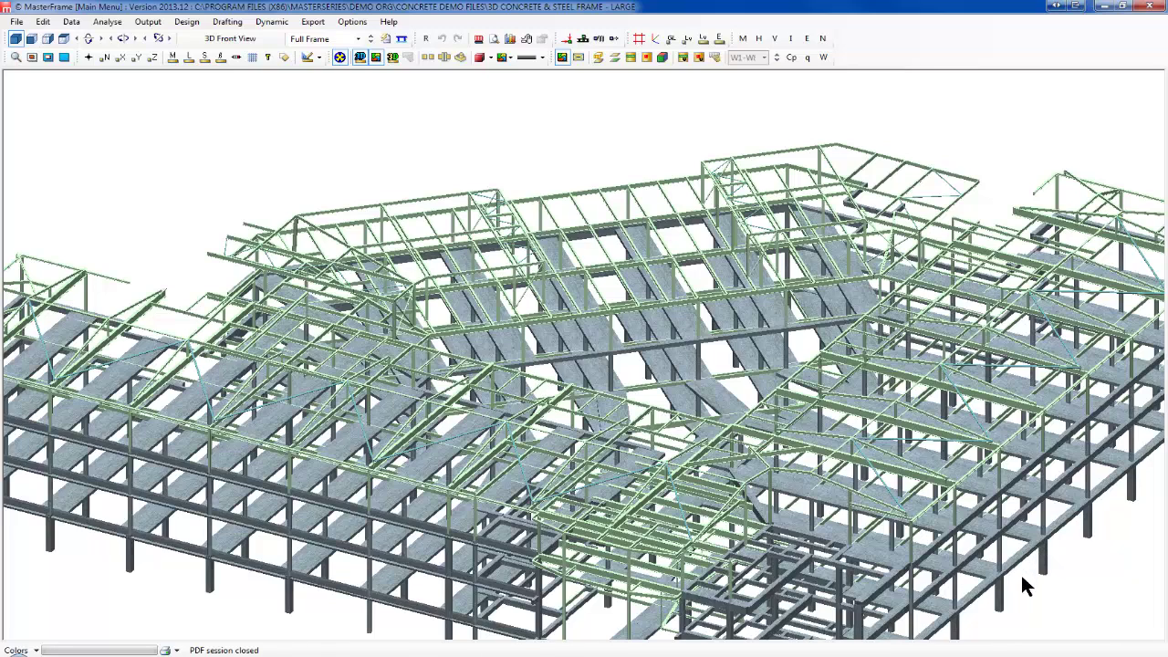
left_click(185, 25)
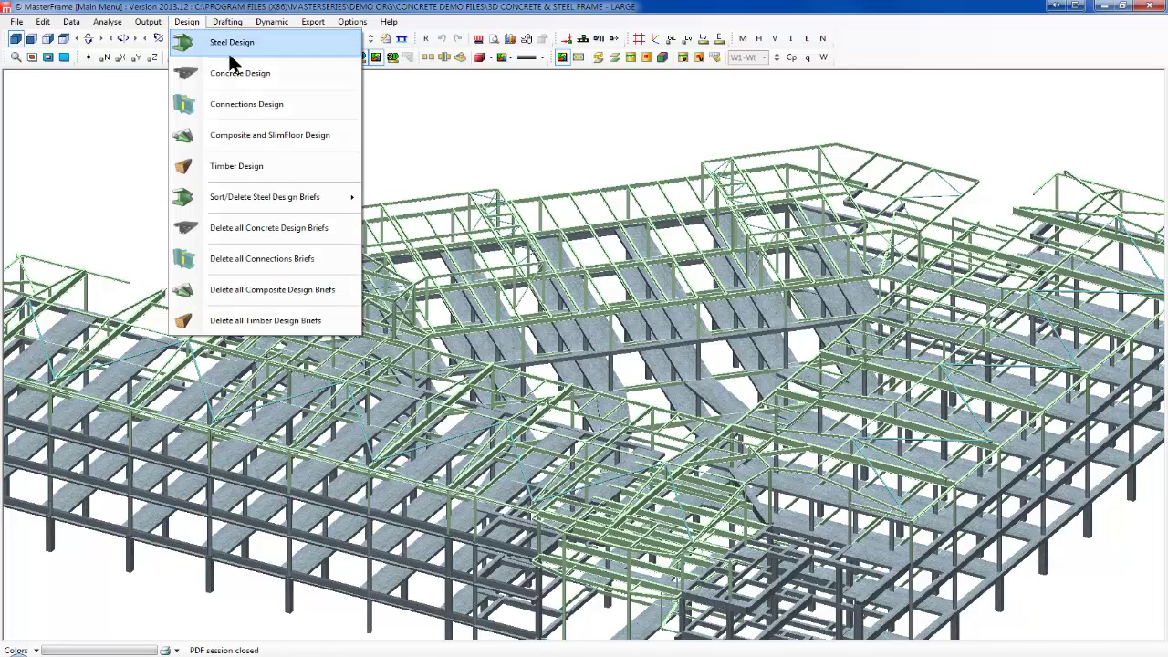
left_click(249, 76)
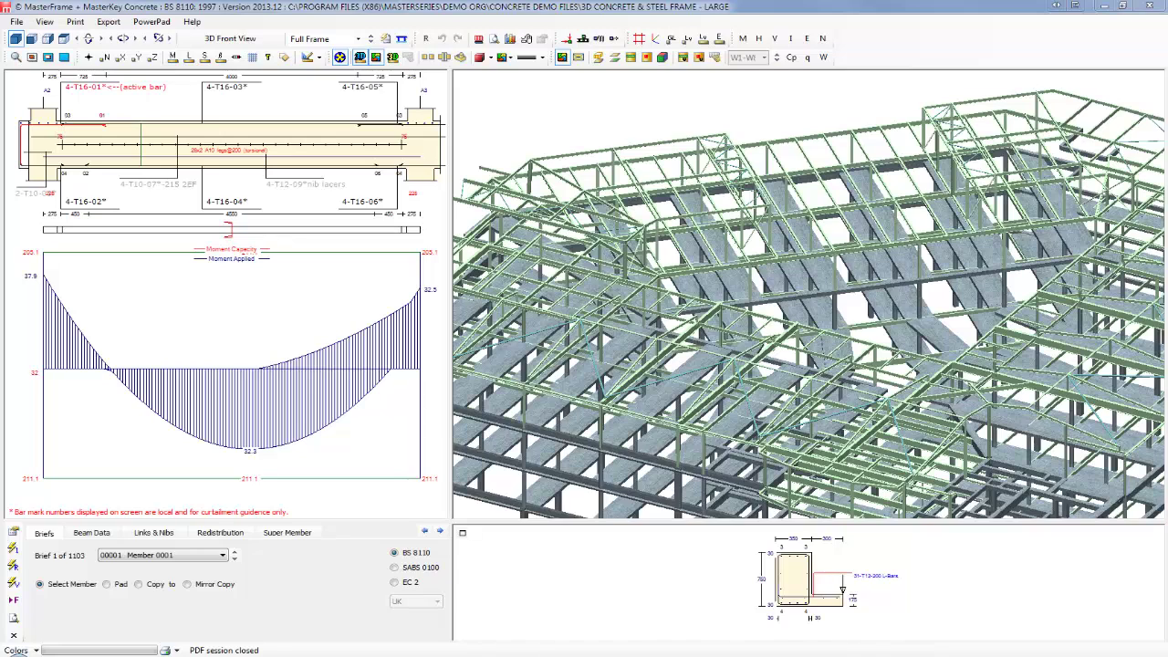
left_click(545, 493)
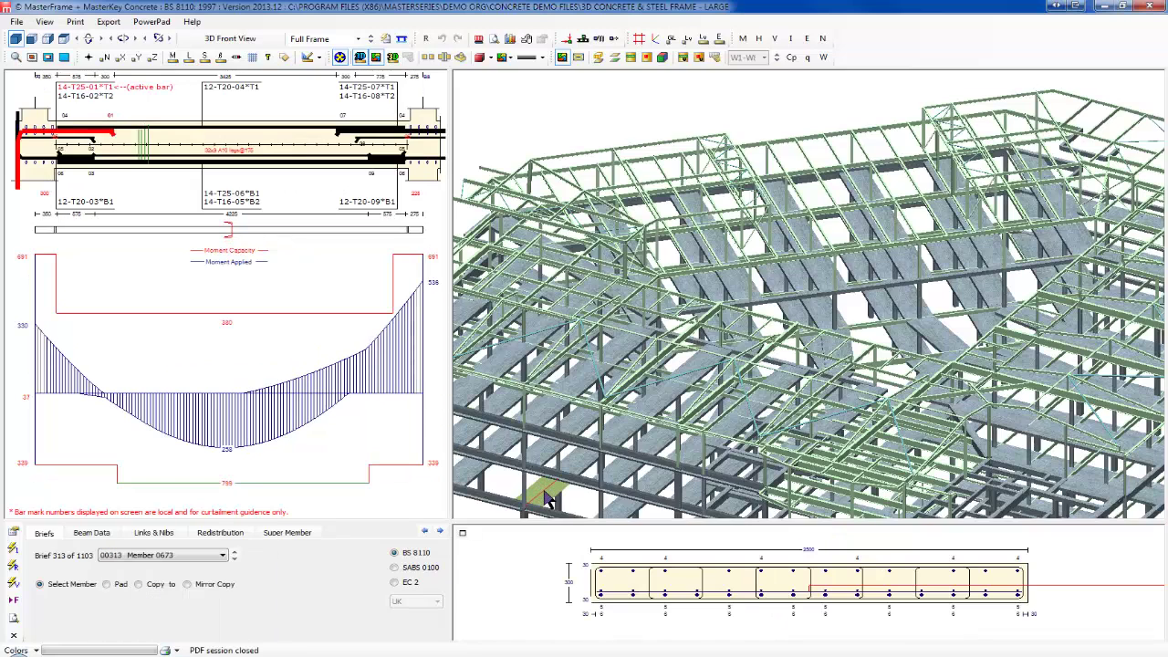
left_click(504, 510)
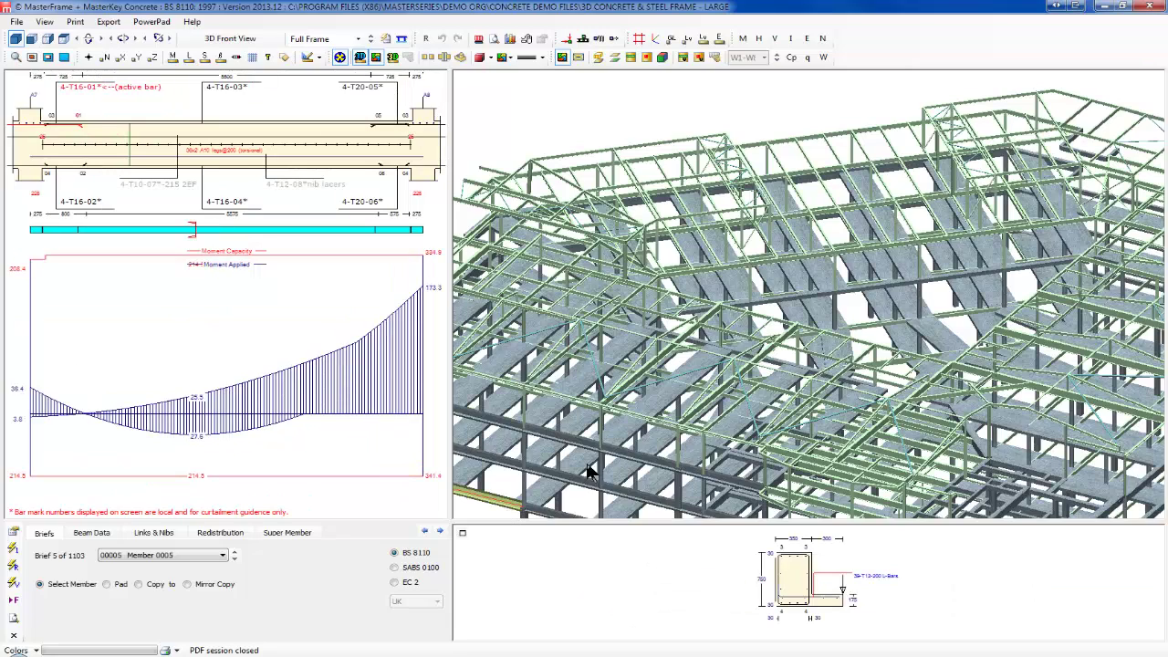
left_click(597, 514)
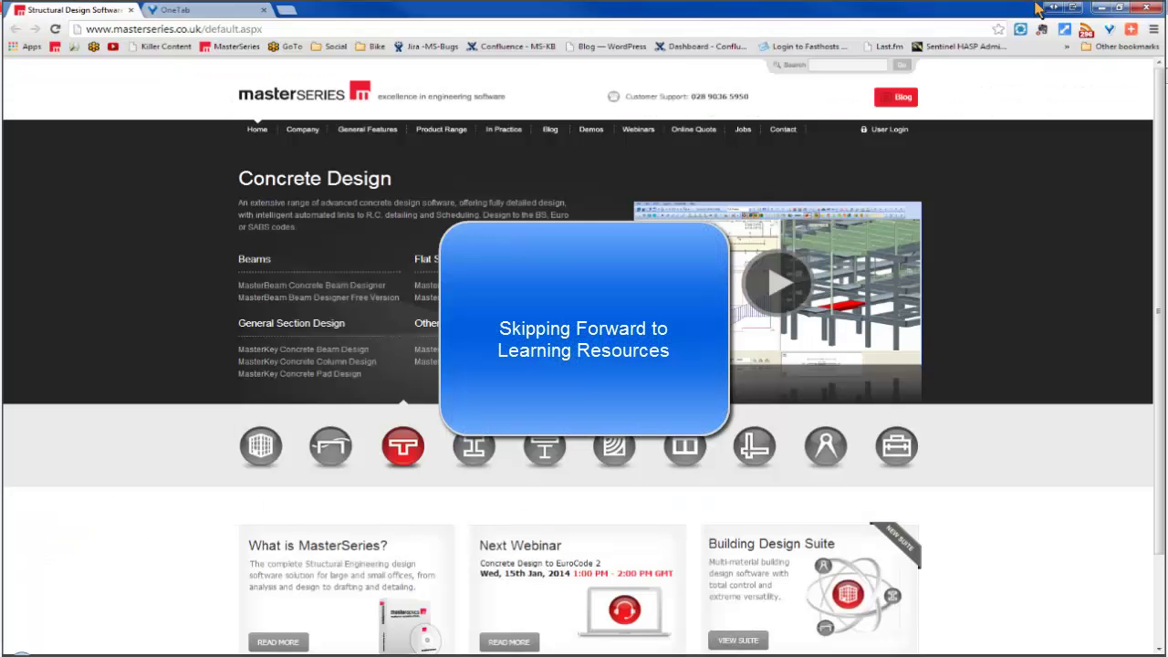
Log in to the client area of the MasterSeries website in the browser with the prefilled credentials and open the Training Videos page
left_click(885, 129)
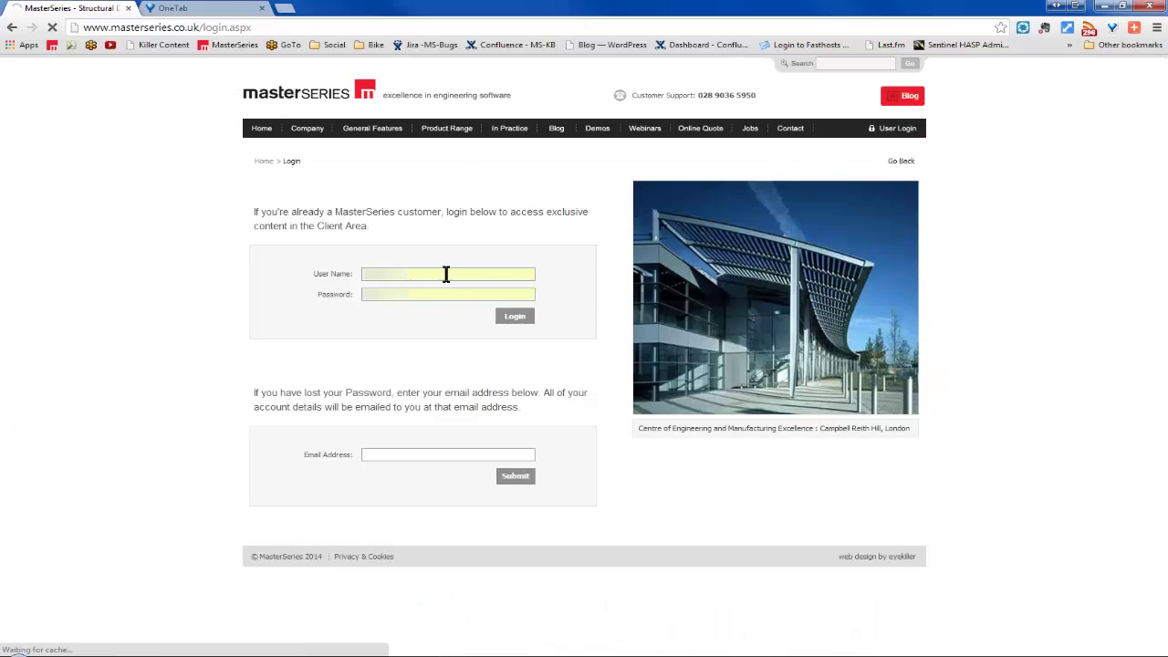
left_click(513, 318)
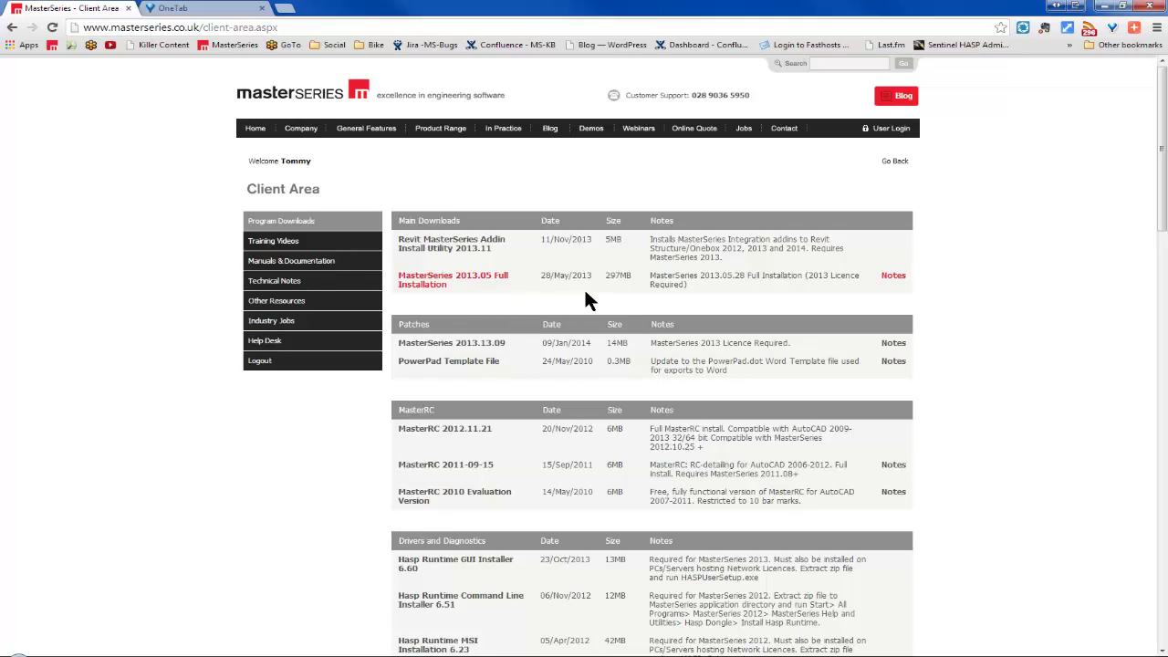
left_click(288, 243)
Expand the Webinars category of the training videos and browse through its recordings
scroll(478, 566, "down", 3)
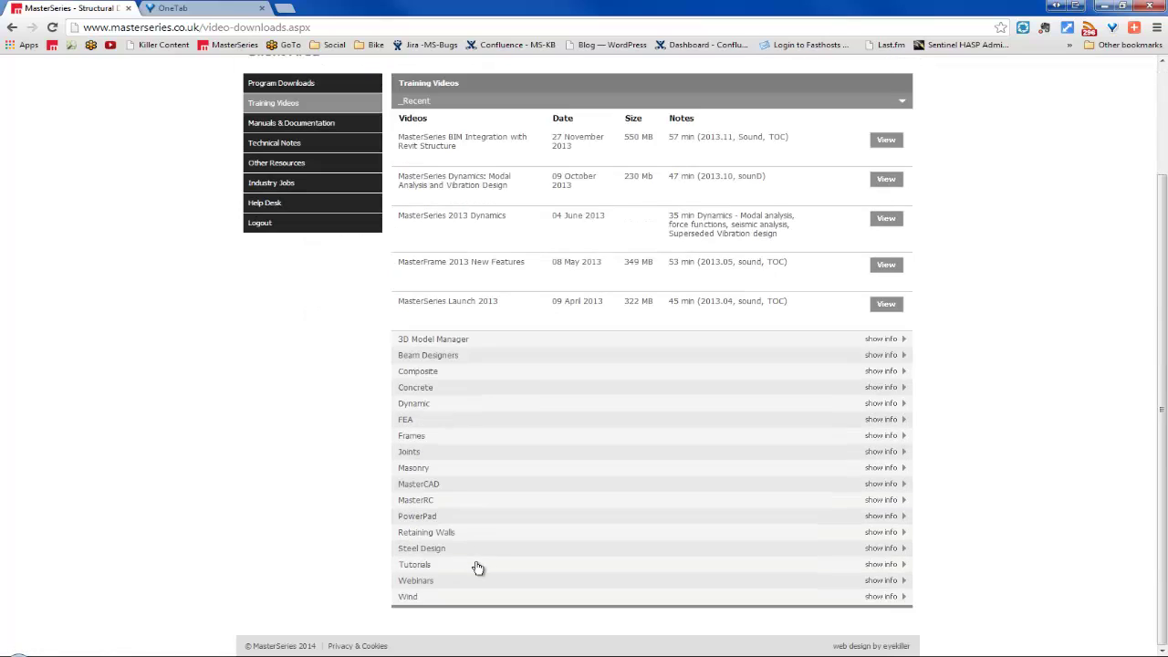
left_click(402, 582)
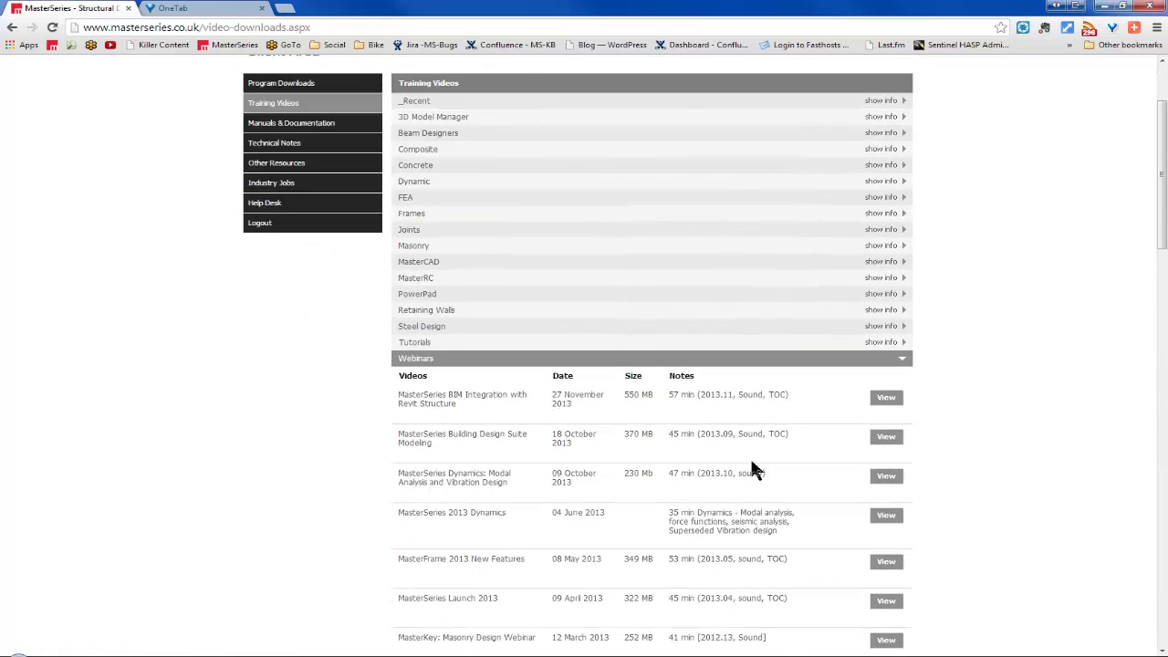
scroll(753, 470, "down", 20)
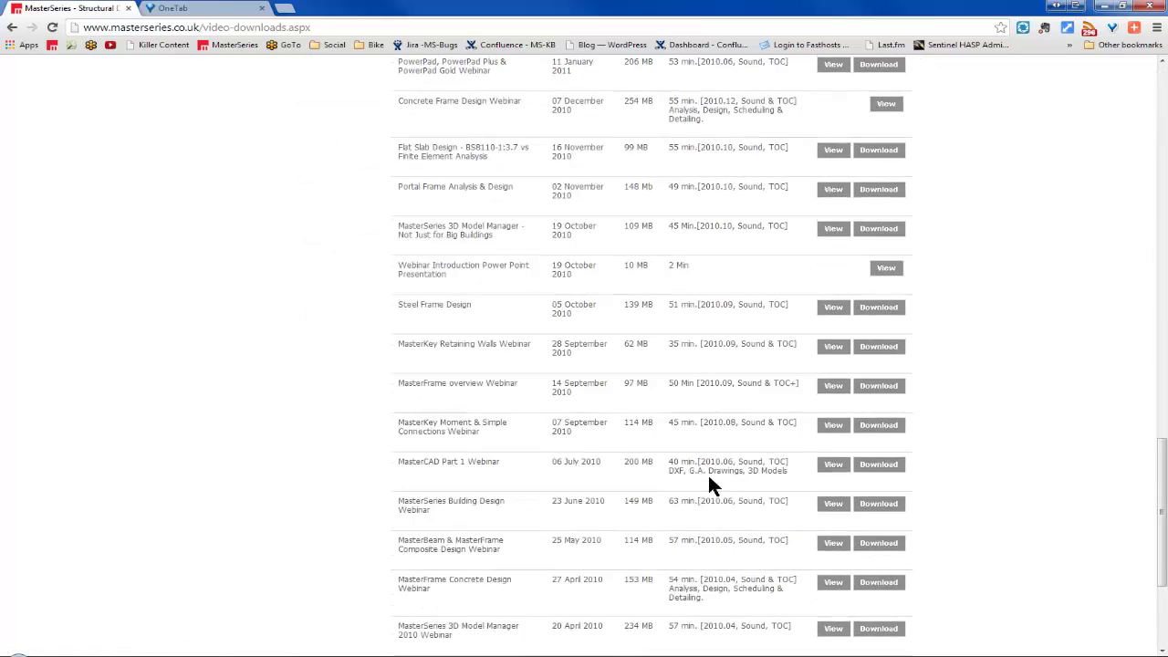
scroll(710, 482, "down", 3)
scroll(710, 482, "up", 20)
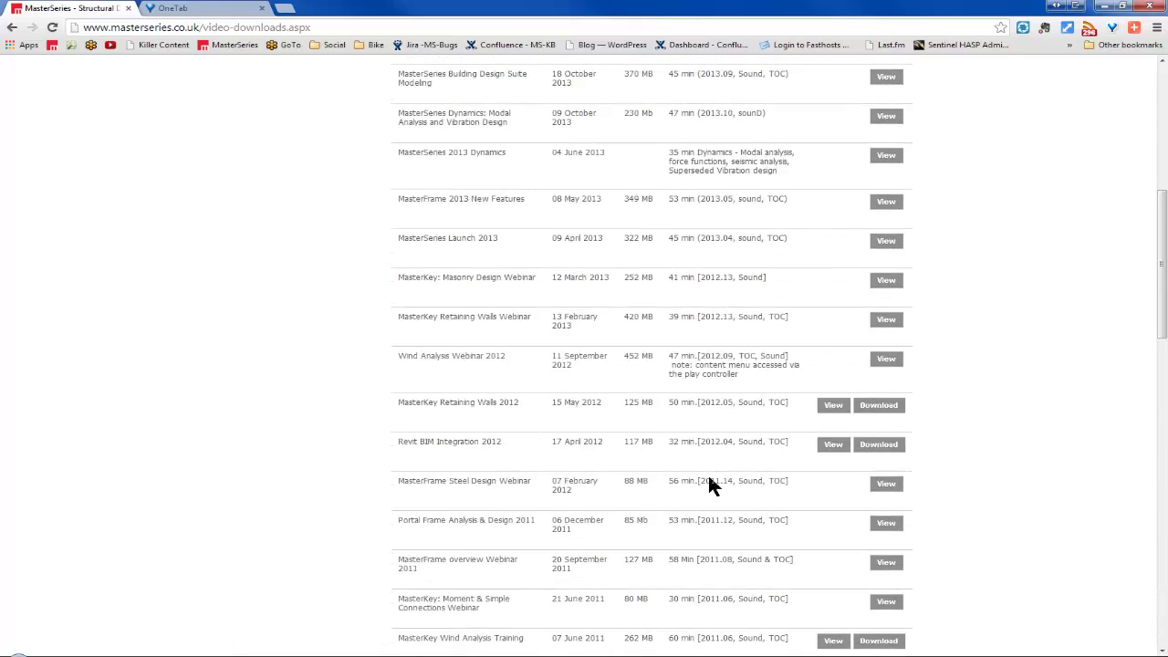
scroll(709, 485, "up", 2)
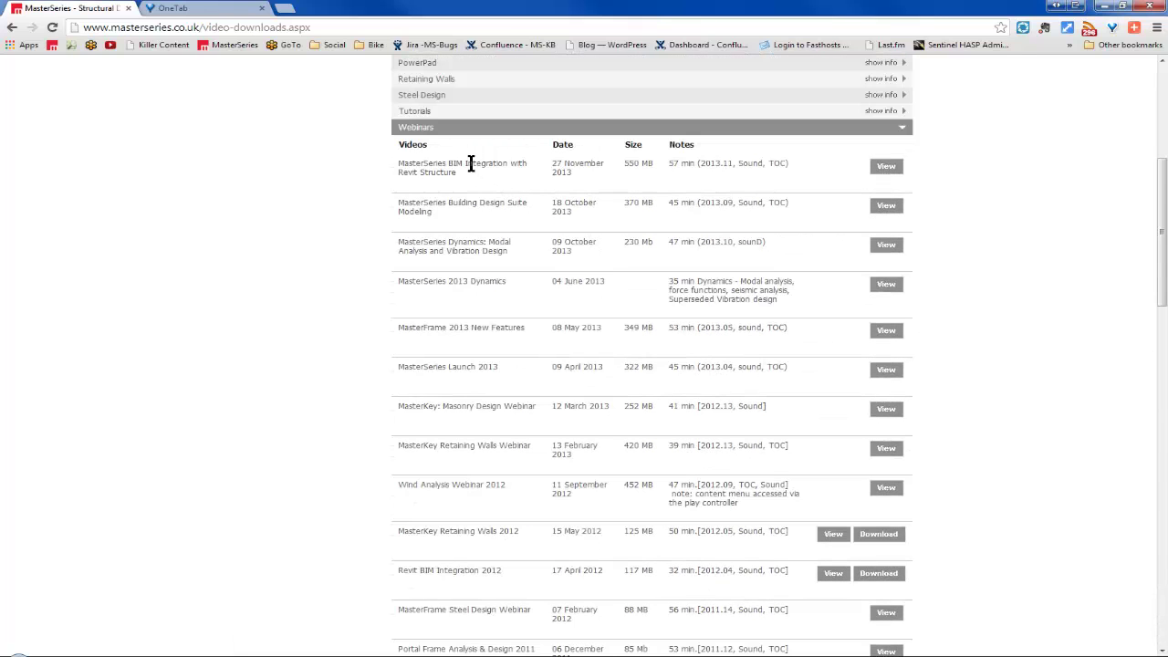